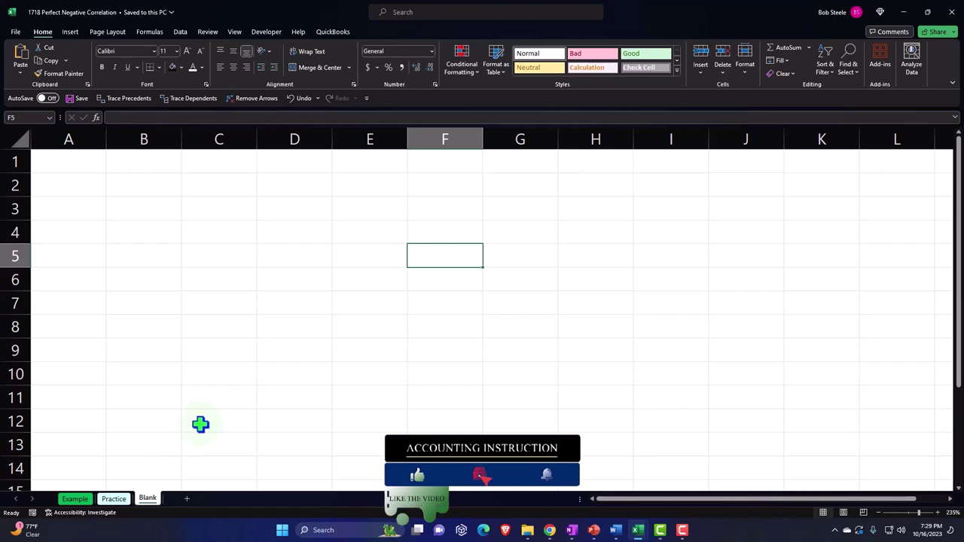
Step: Go to the Example sheet with the distance data, z-scores and correlation R of -1.00
{"action": "left_click", "coordinate": [75, 500]}
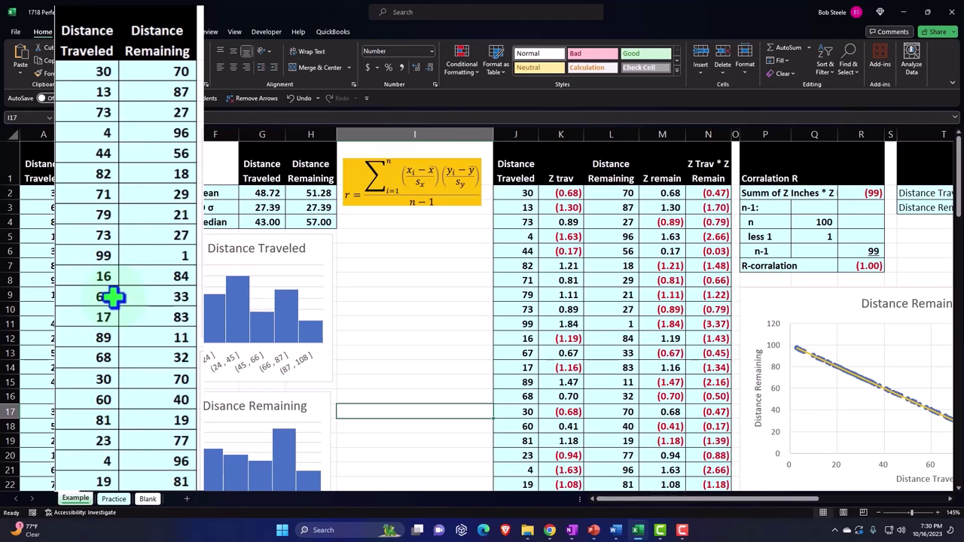
{"action": "left_click", "coordinate": [52, 221]}
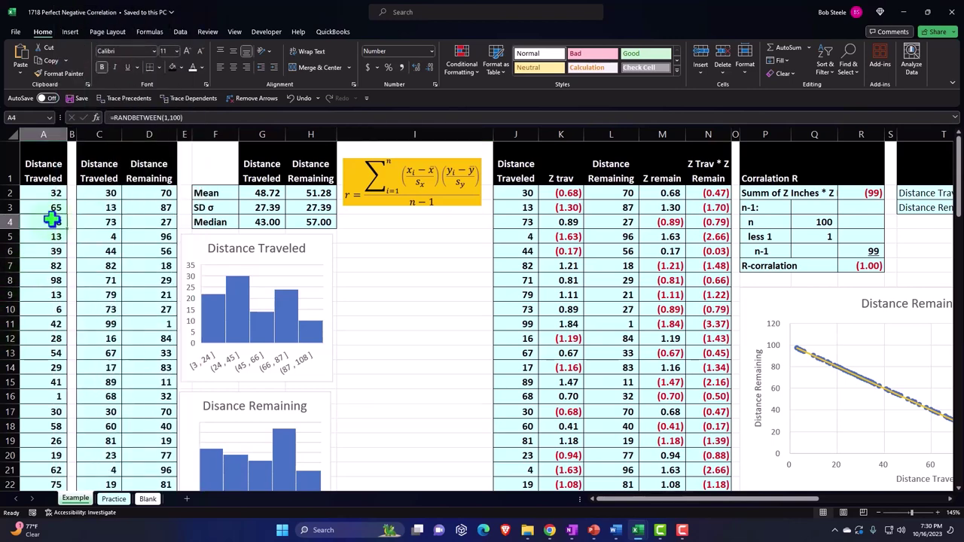
{"action": "key", "text": "super+plus"}
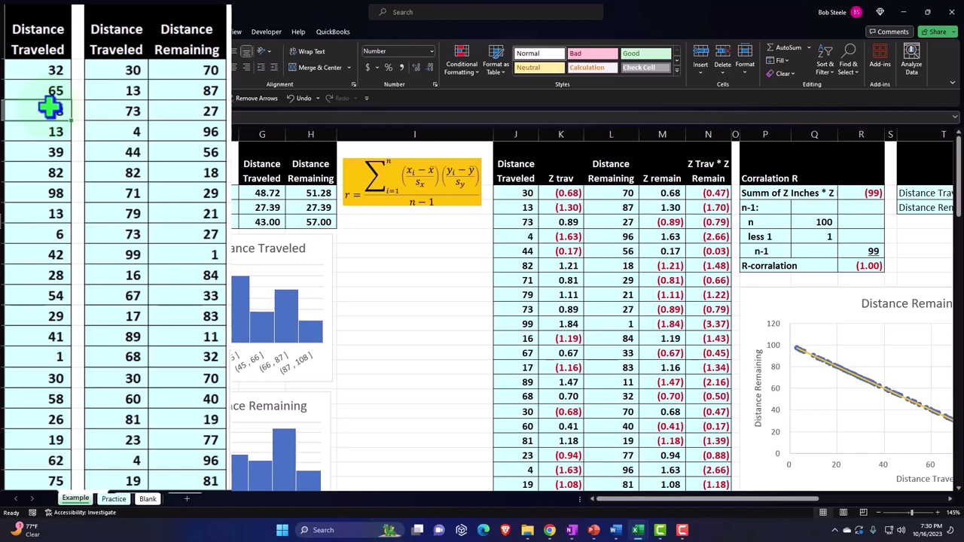
{"action": "left_click", "coordinate": [117, 33]}
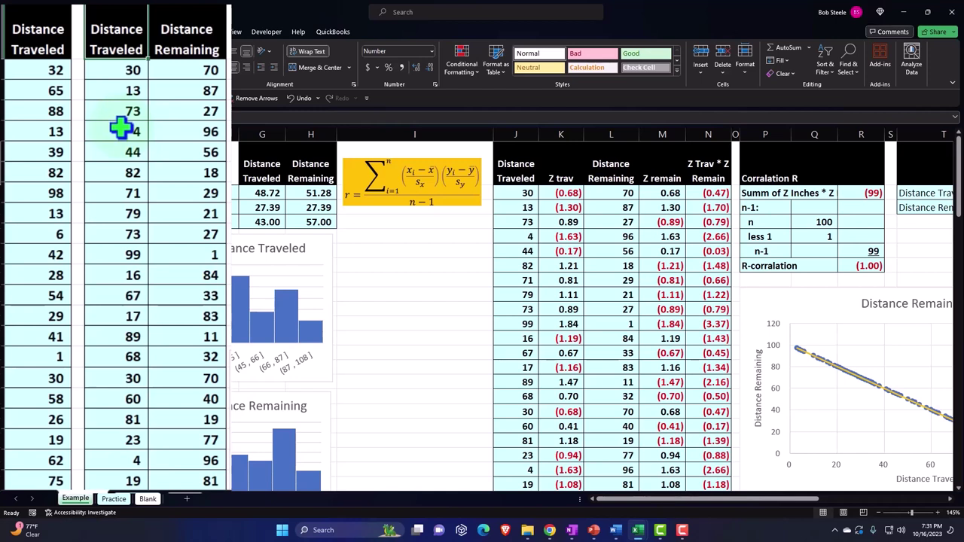
{"action": "left_click", "coordinate": [36, 68]}
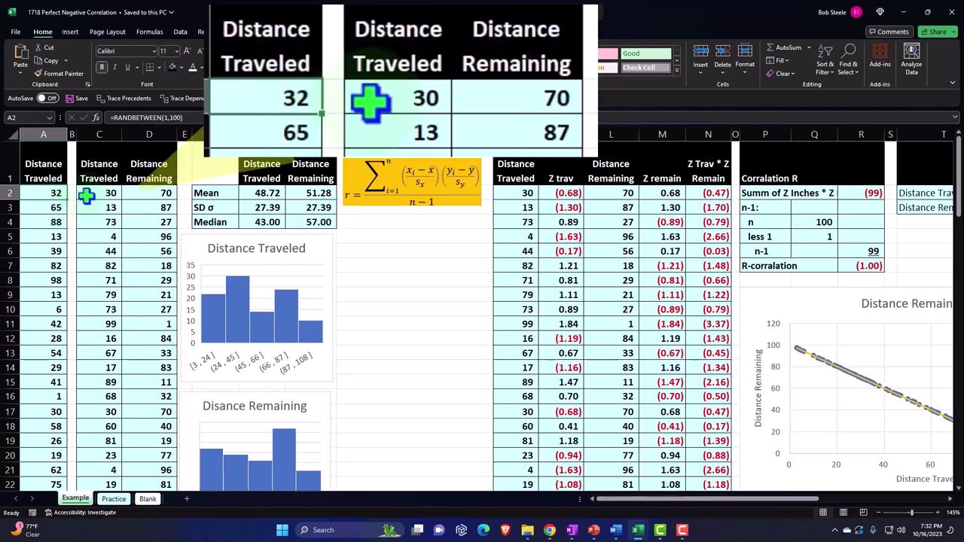
Step: Re-enter D2's =100-C2 formula to regenerate the random distances, then select columns C and D
{"action": "left_click", "coordinate": [87, 195]}
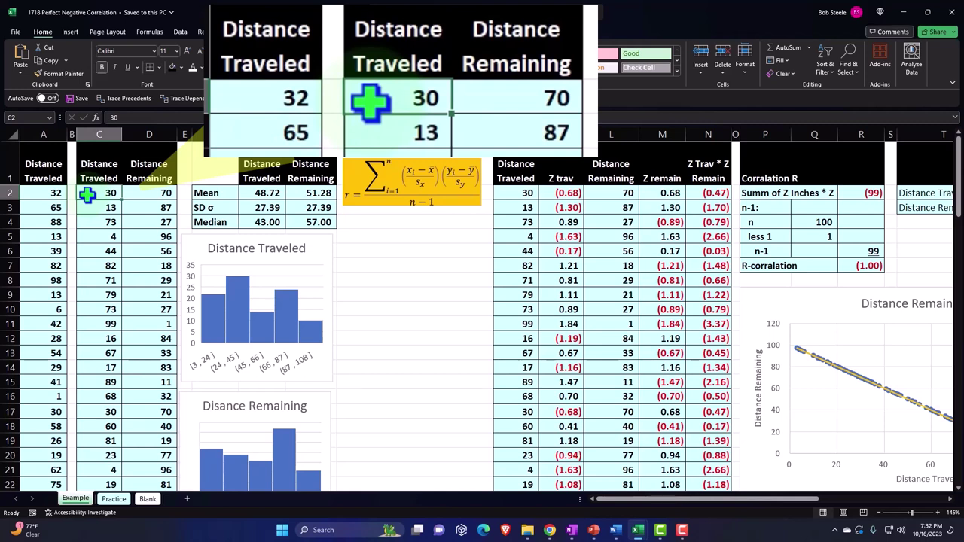
{"action": "double_click", "coordinate": [143, 194]}
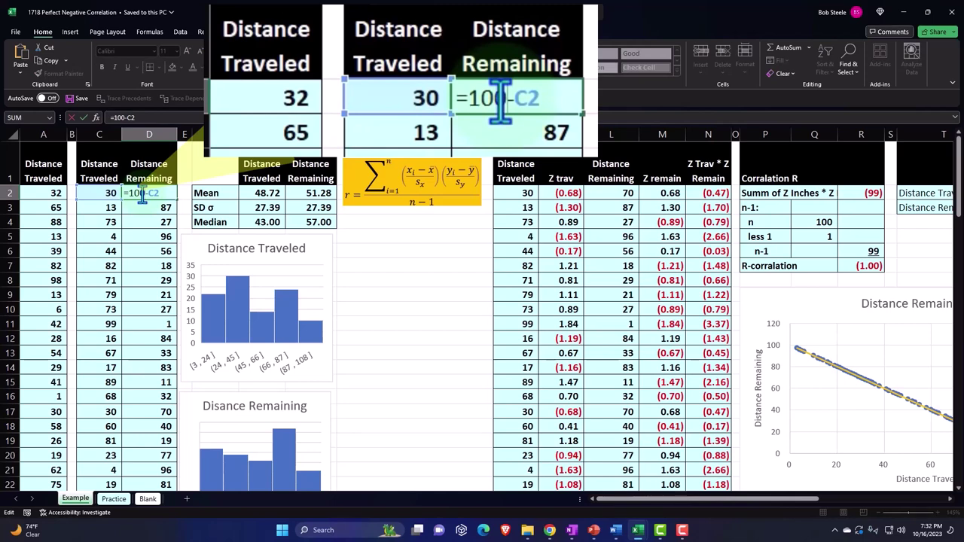
{"action": "key", "text": "Return"}
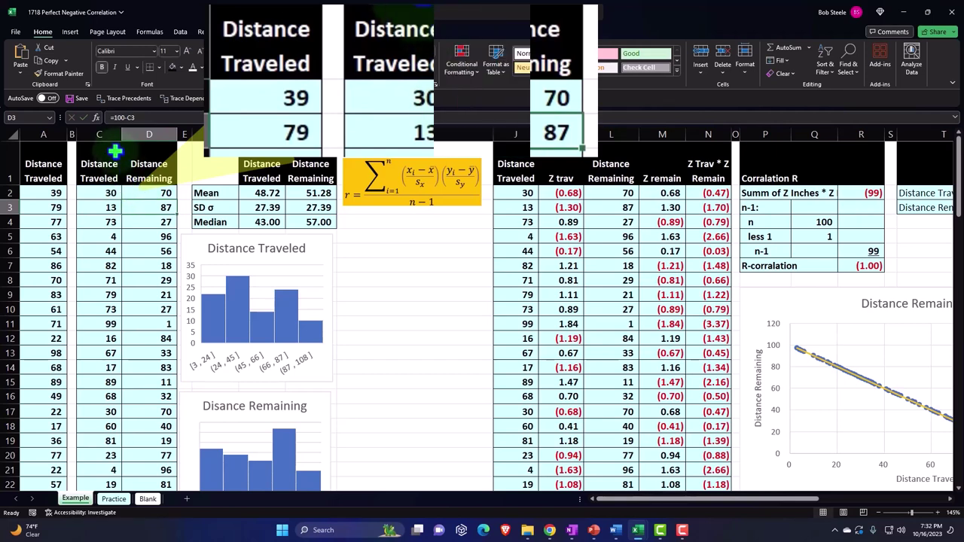
{"action": "left_click_drag", "start_coordinate": [104, 134], "coordinate": [128, 135]}
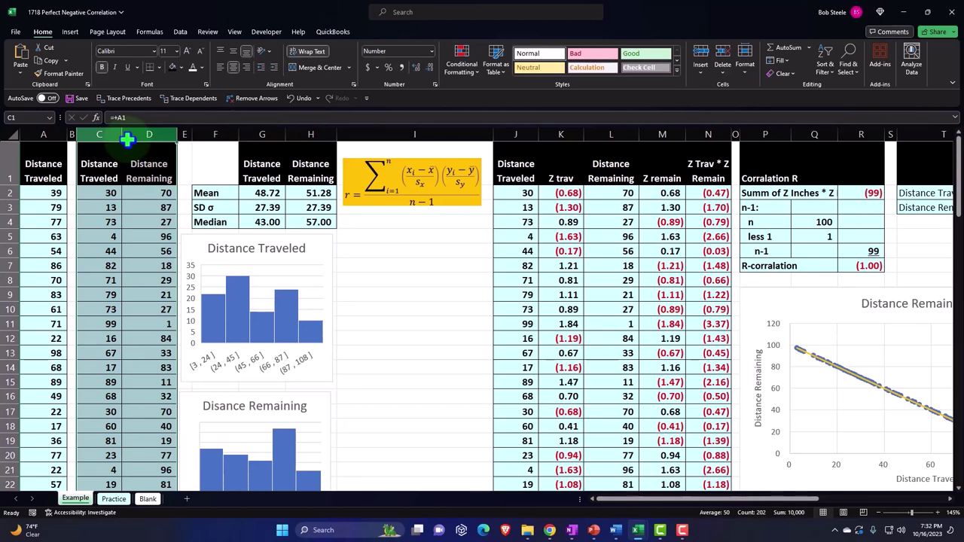
{"action": "left_click", "coordinate": [218, 203]}
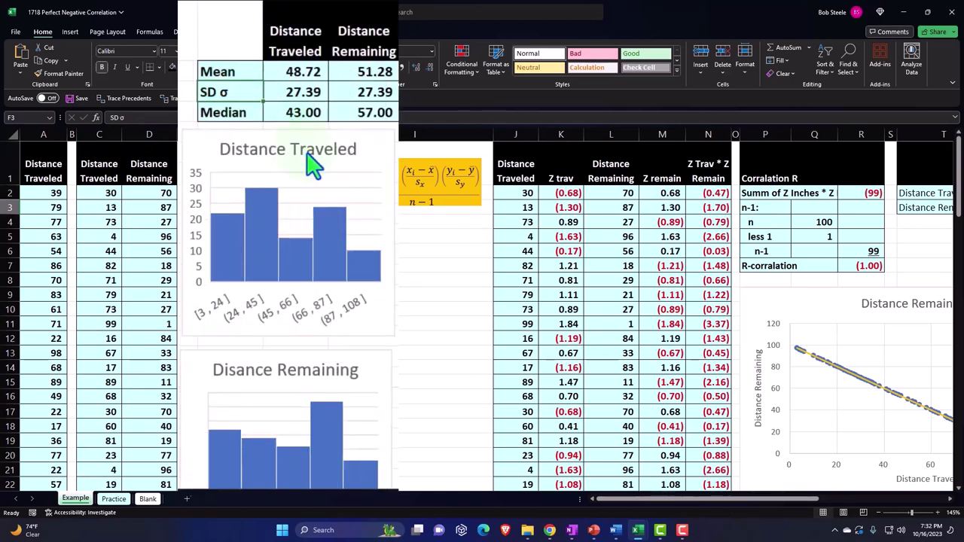
{"action": "scroll", "coordinate": [312, 162], "scroll_direction": "down", "scroll_amount": 1}
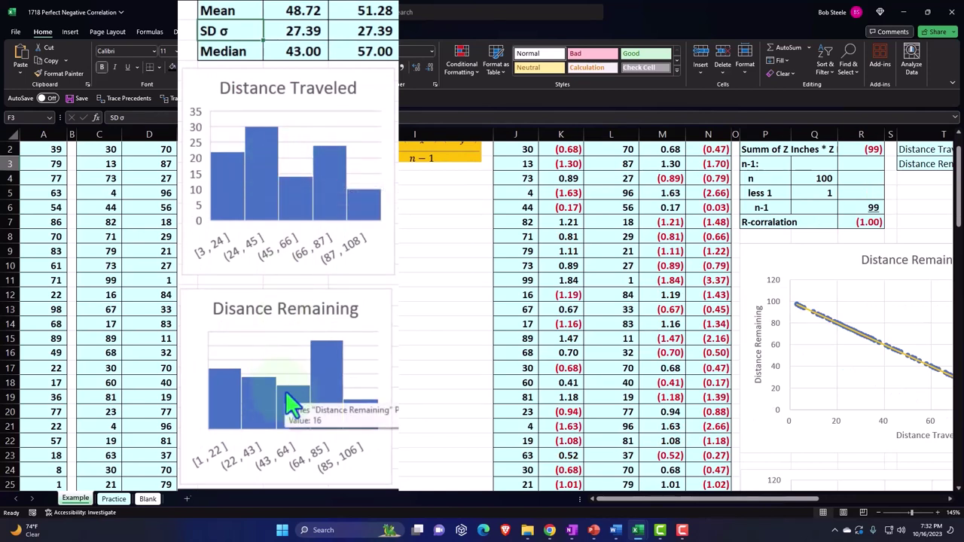
{"action": "scroll", "coordinate": [290, 406], "scroll_direction": "up", "scroll_amount": 1}
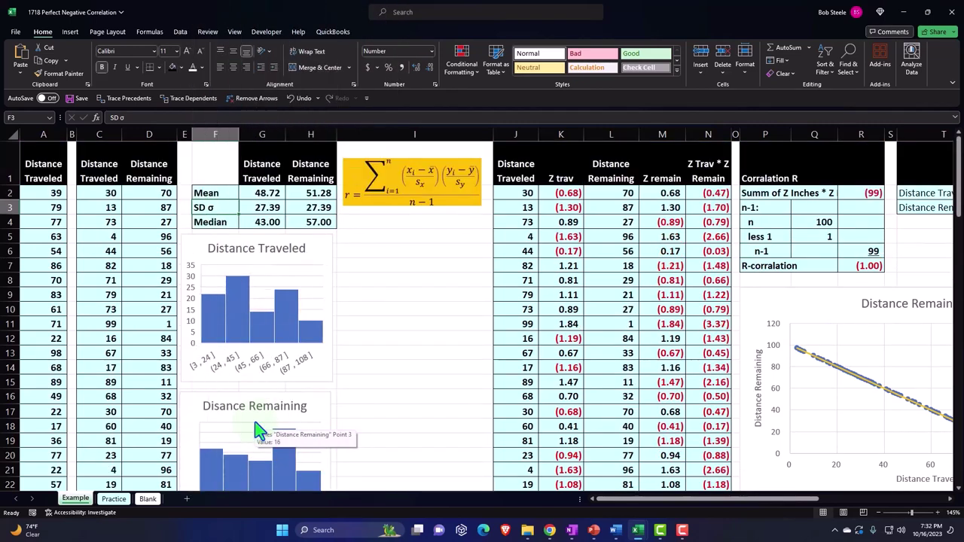
{"action": "left_click", "coordinate": [370, 205]}
{"action": "left_click", "coordinate": [389, 250]}
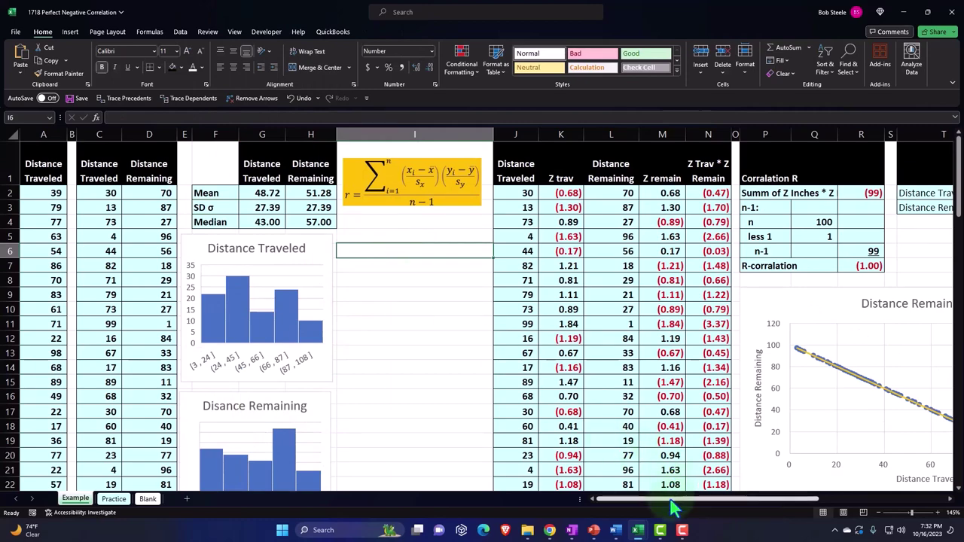
{"action": "left_click_drag", "start_coordinate": [674, 509], "coordinate": [715, 508]}
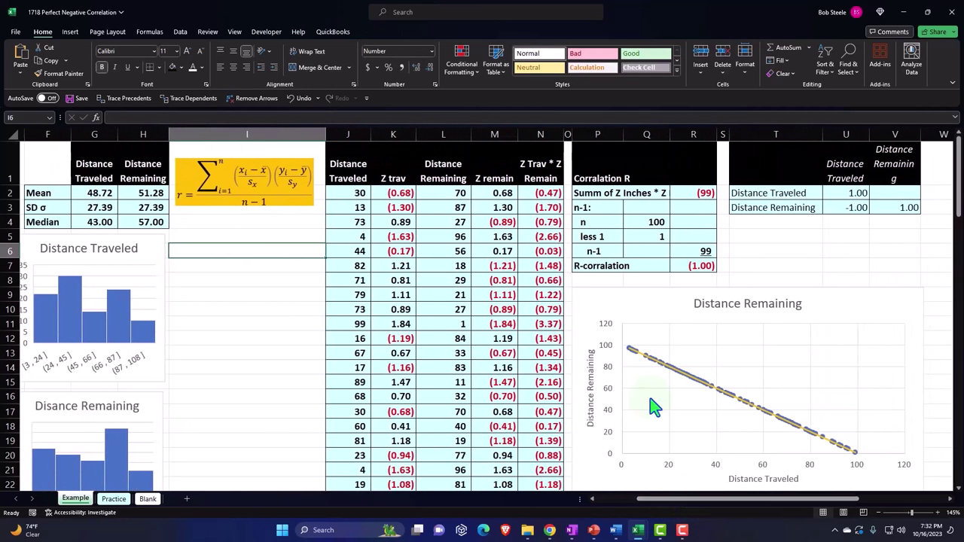
{"action": "left_click", "coordinate": [784, 208]}
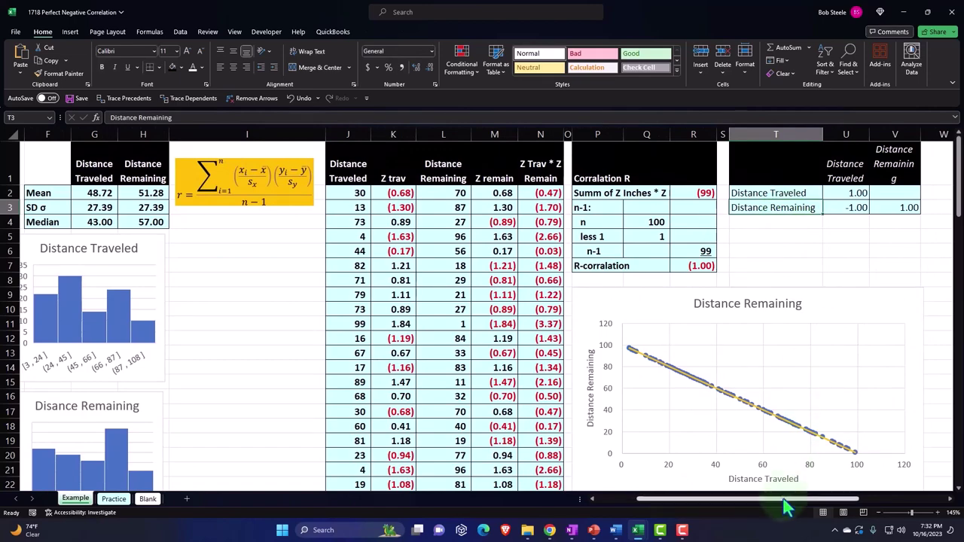
{"action": "left_click_drag", "start_coordinate": [784, 508], "coordinate": [849, 508]}
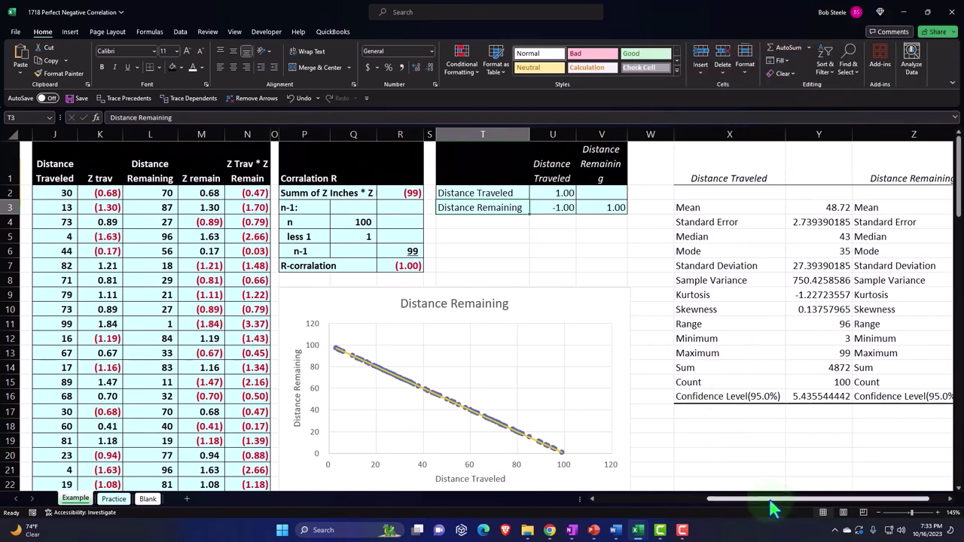
{"action": "left_click_drag", "start_coordinate": [774, 509], "coordinate": [576, 510]}
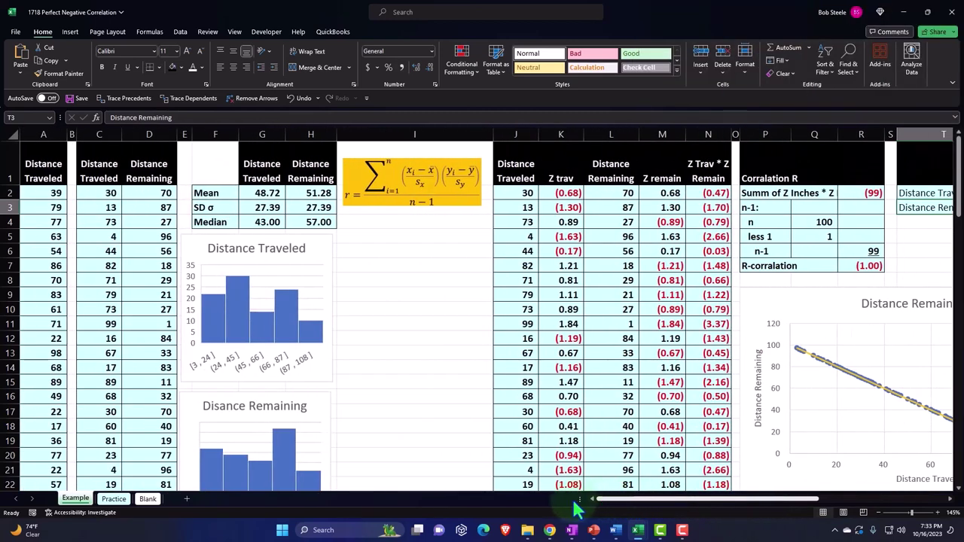
Step: Give every cell on the Blank sheet Currency format: no symbol, 0 decimals, red parenthesised negatives
{"action": "left_click", "coordinate": [158, 497]}
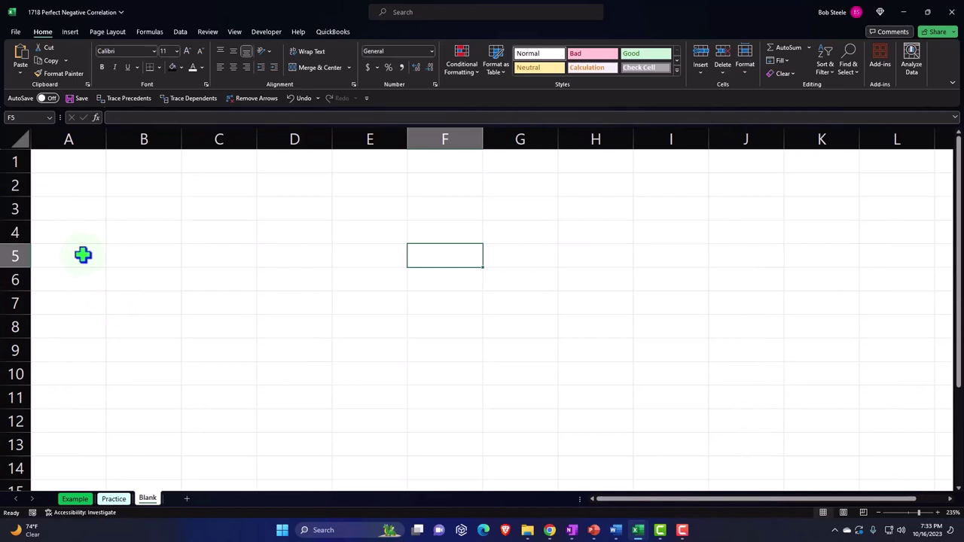
{"action": "left_click", "coordinate": [21, 140]}
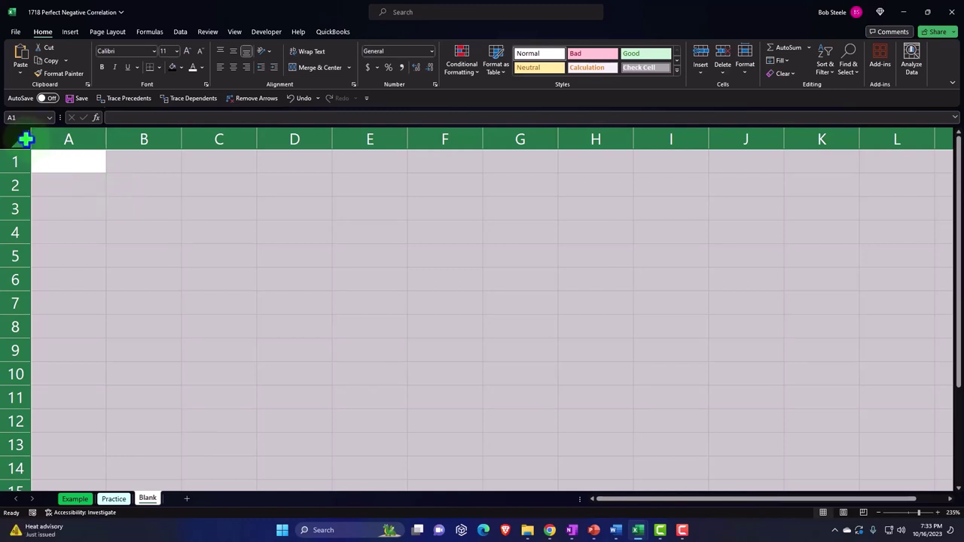
{"action": "right_click", "coordinate": [163, 181]}
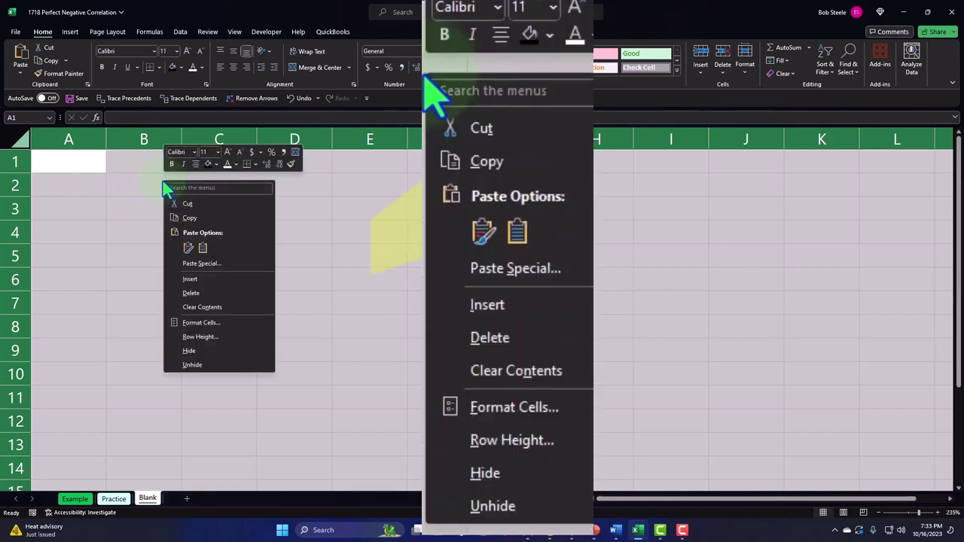
{"action": "left_click", "coordinate": [212, 326]}
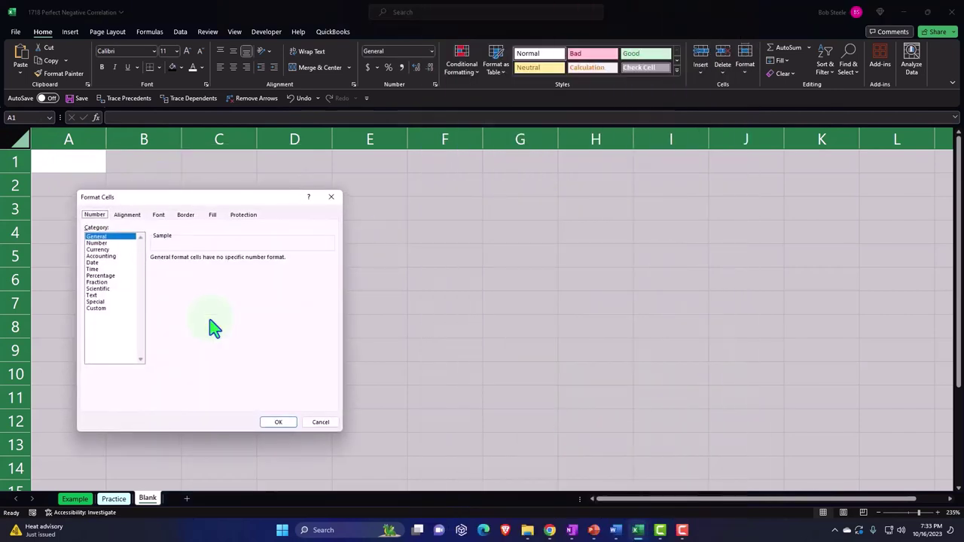
{"action": "left_click_drag", "start_coordinate": [170, 203], "coordinate": [337, 164]}
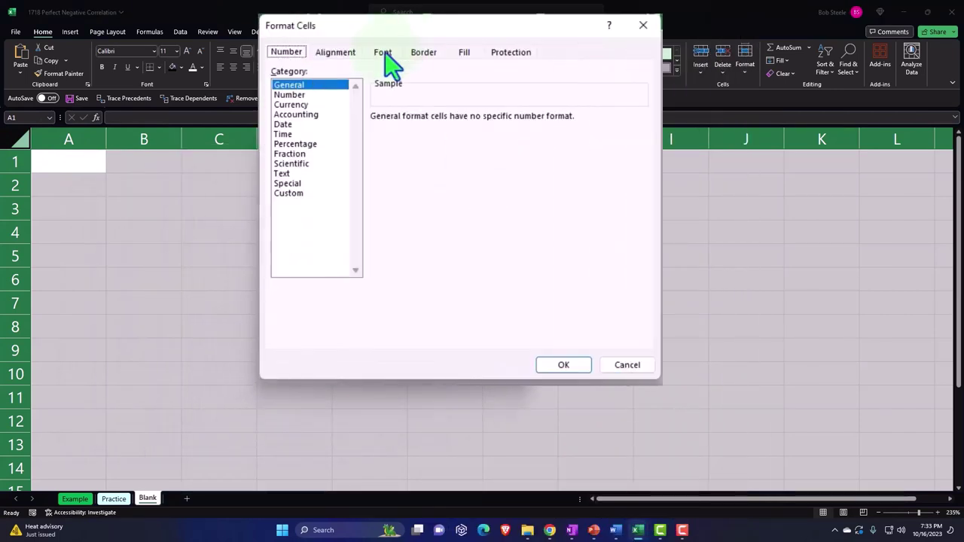
{"action": "left_click", "coordinate": [265, 208]}
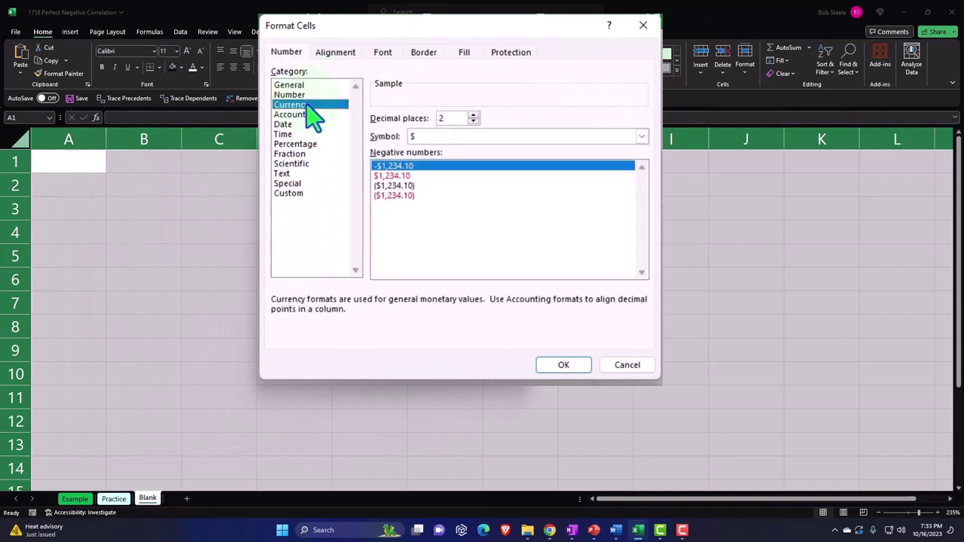
{"action": "left_click", "coordinate": [379, 194]}
{"action": "left_click", "coordinate": [456, 137]}
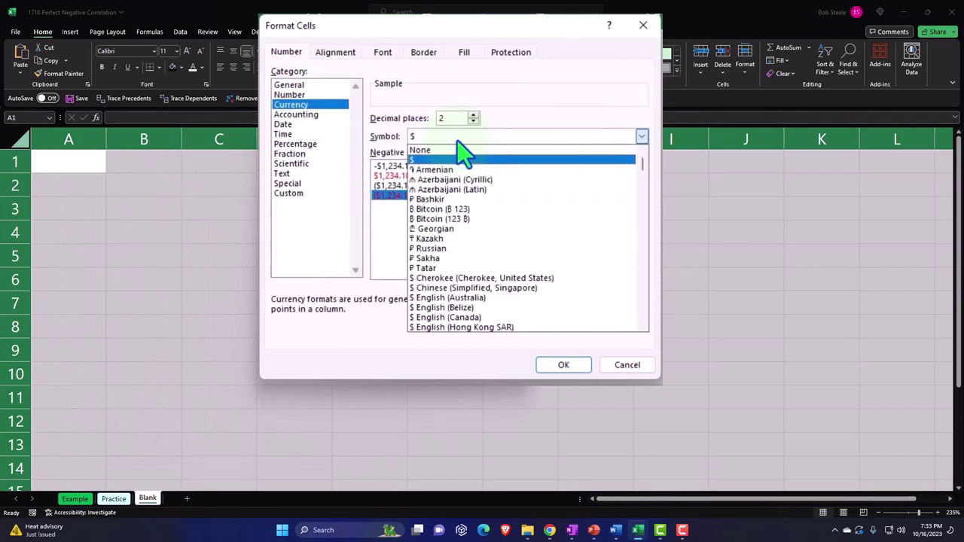
{"action": "left_click", "coordinate": [457, 153]}
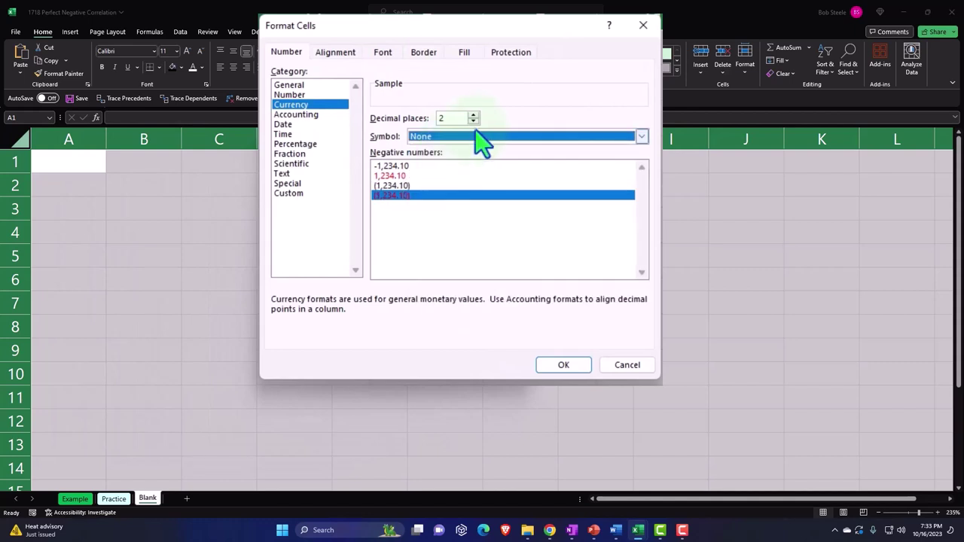
{"action": "left_click", "coordinate": [473, 121]}
{"action": "left_click", "coordinate": [473, 121]}
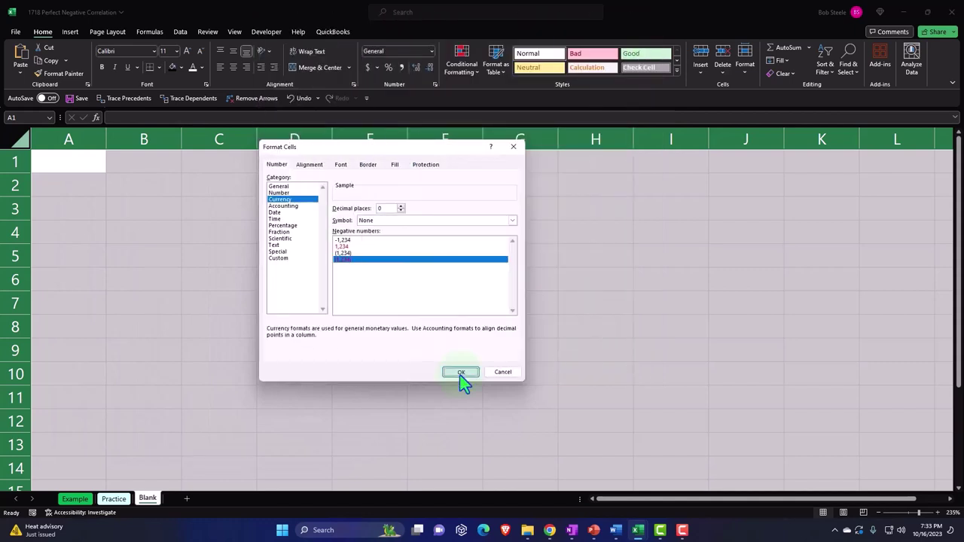
{"action": "left_click", "coordinate": [562, 365]}
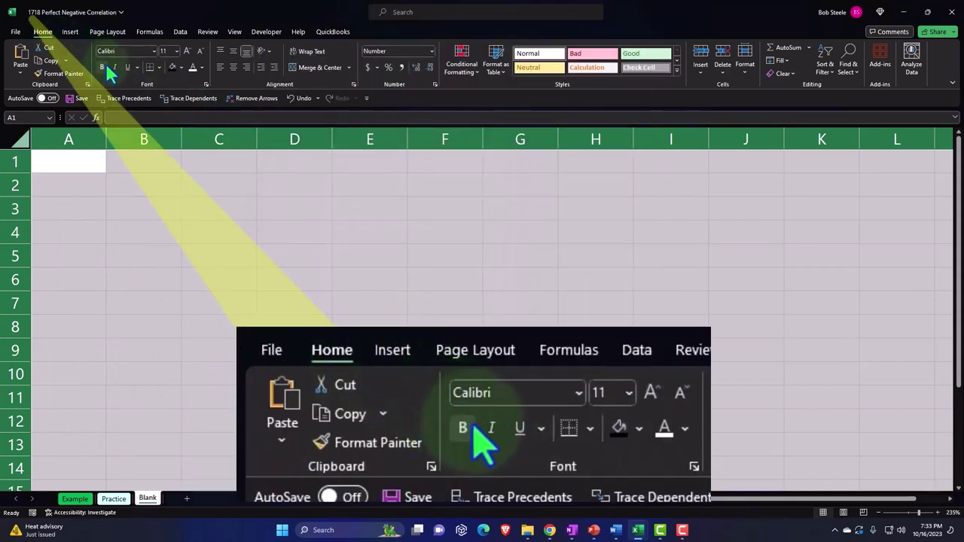
Step: Enter a bold 'Distance Traveled' header in A1, widening column A to about 12.71
{"action": "left_click", "coordinate": [102, 67]}
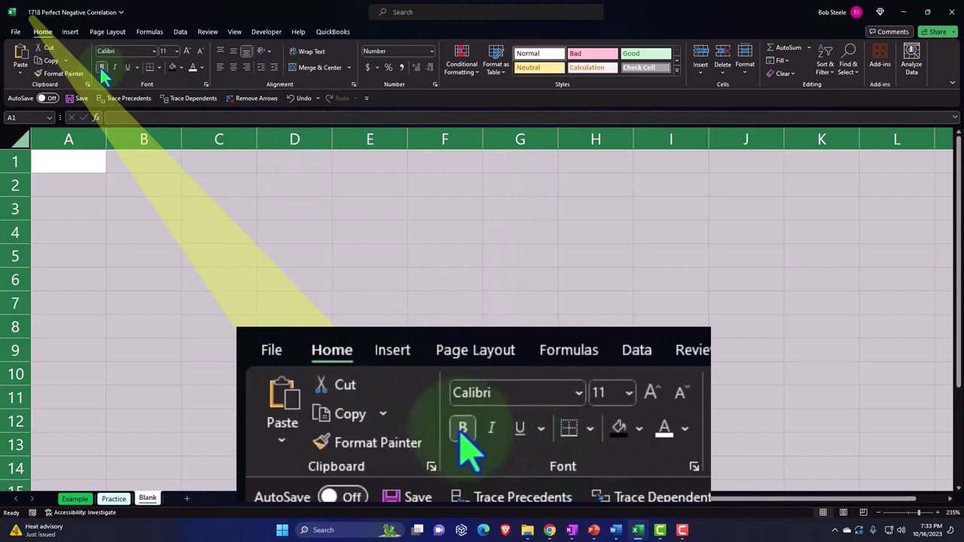
{"action": "left_click", "coordinate": [133, 179]}
{"action": "left_click", "coordinate": [80, 164]}
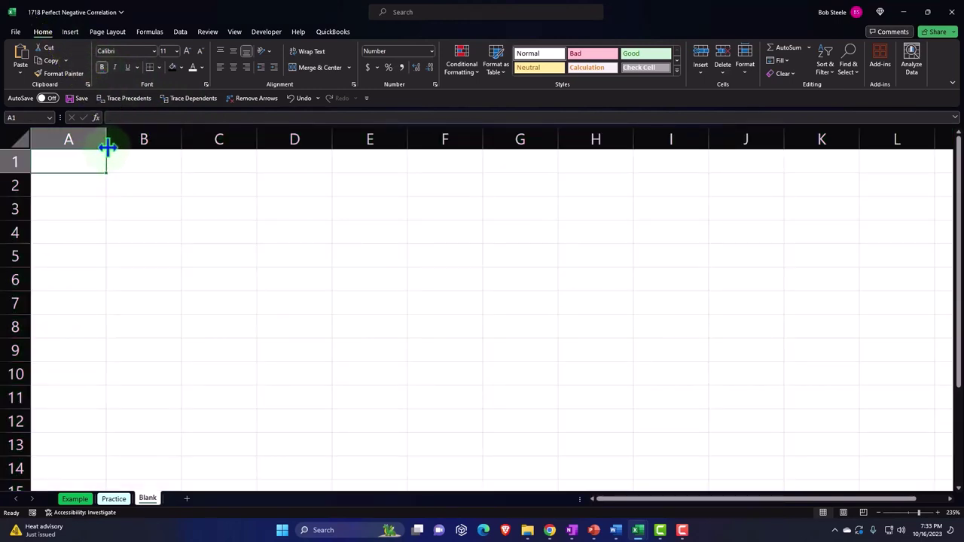
{"action": "mouse_move", "coordinate": [107, 151]}
{"action": "left_mouse_down"}
{"action": "mouse_move", "coordinate": [150, 150]}
{"action": "mouse_move", "coordinate": [116, 137]}
{"action": "left_mouse_up"}
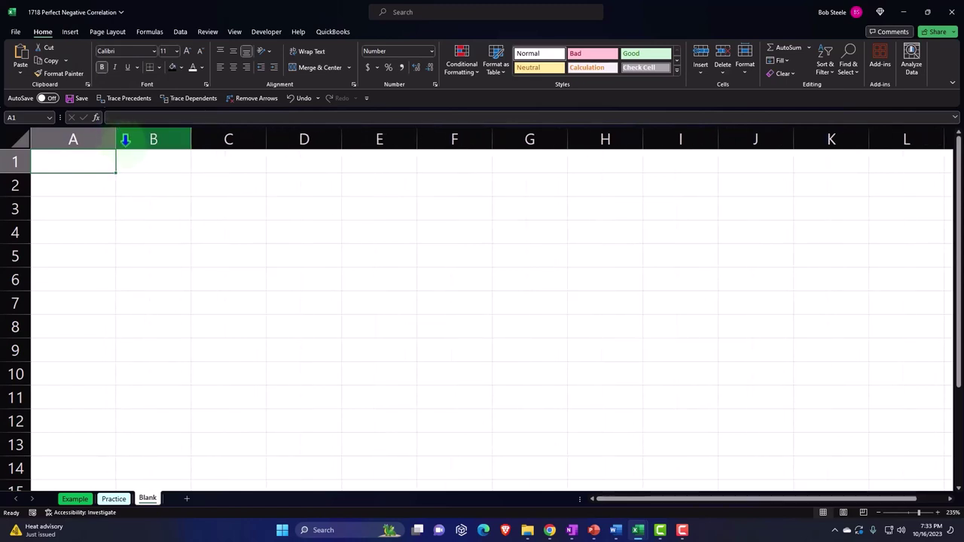
{"action": "type", "text": "Di"}
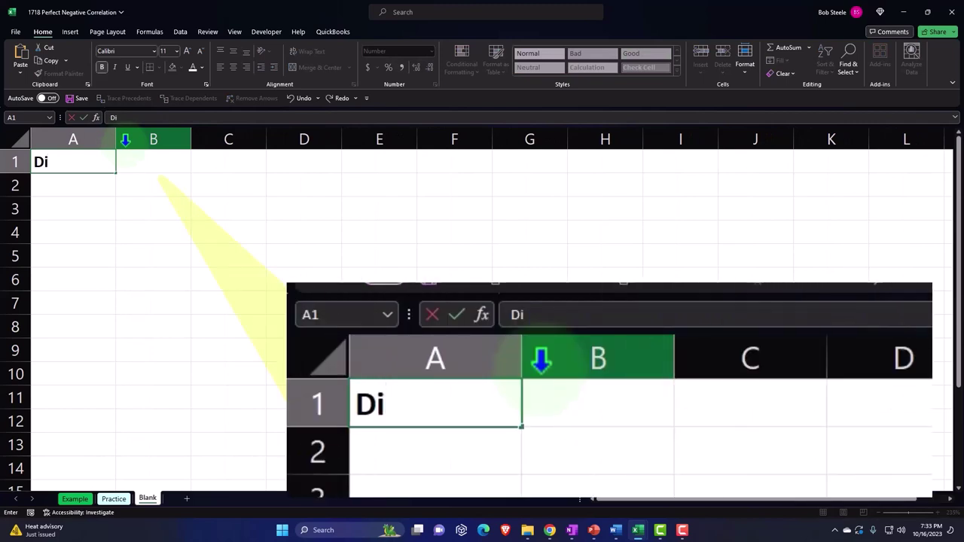
{"action": "type", "text": "stance"}
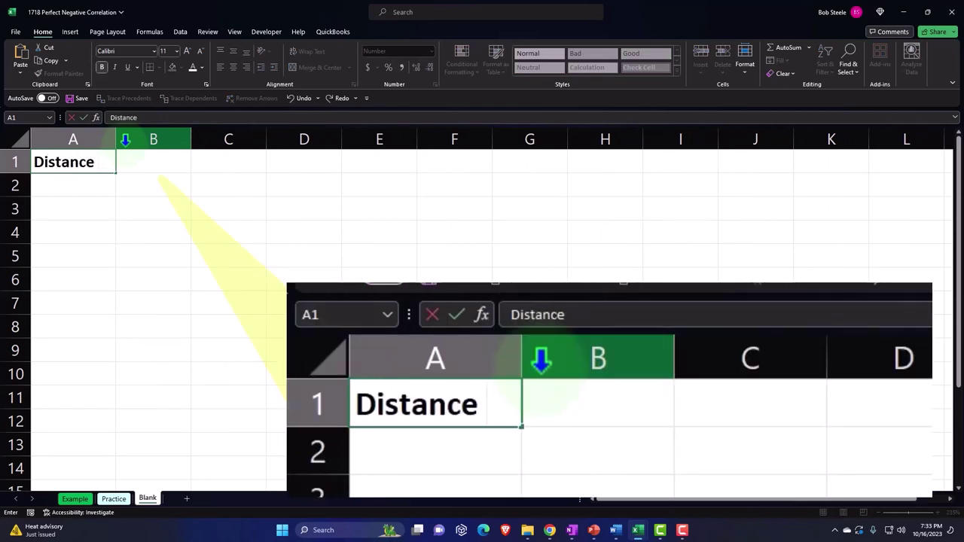
{"action": "type", "text": " Traveled"}
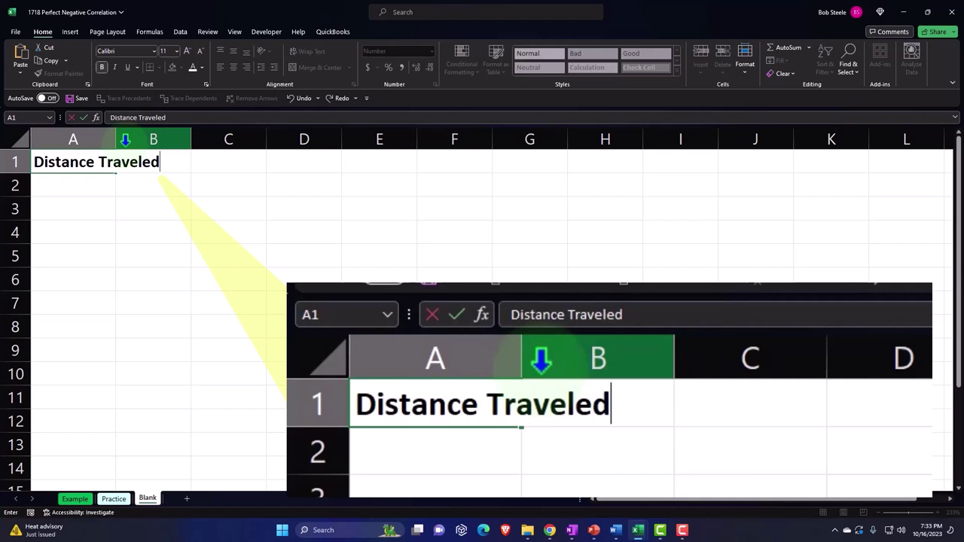
{"action": "key", "text": "Return"}
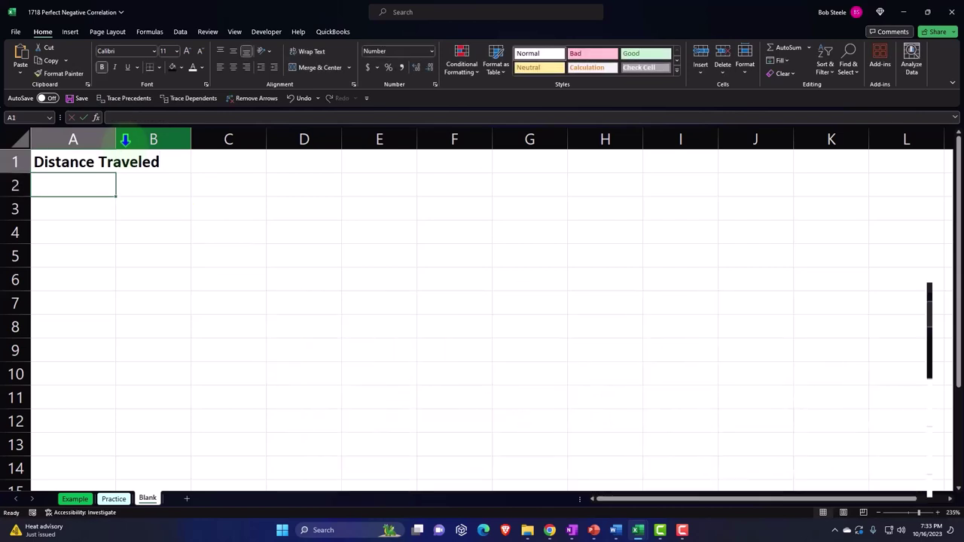
{"action": "key", "text": "Up"}
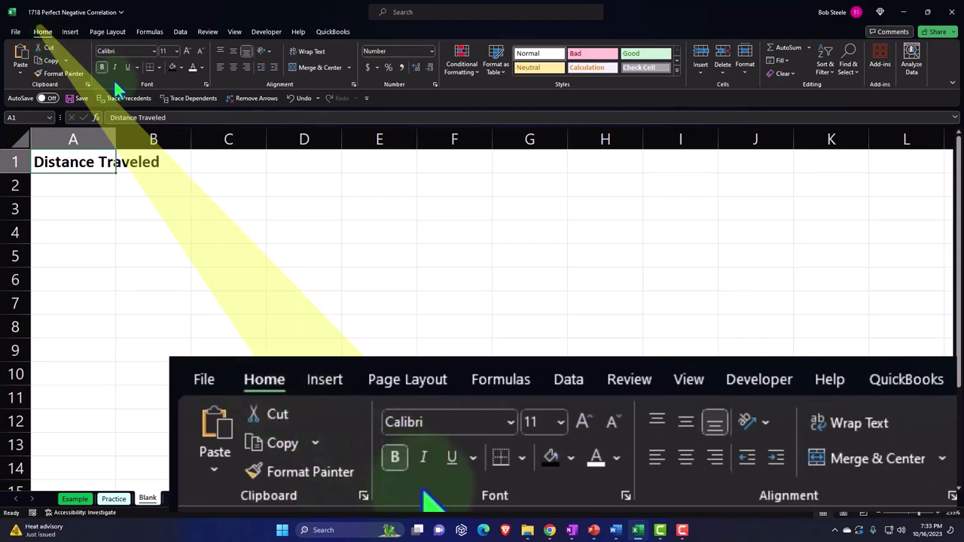
Step: Centre and wrap the A1 header and make it white text on a black fill
{"action": "left_click", "coordinate": [235, 67]}
{"action": "left_click", "coordinate": [309, 53]}
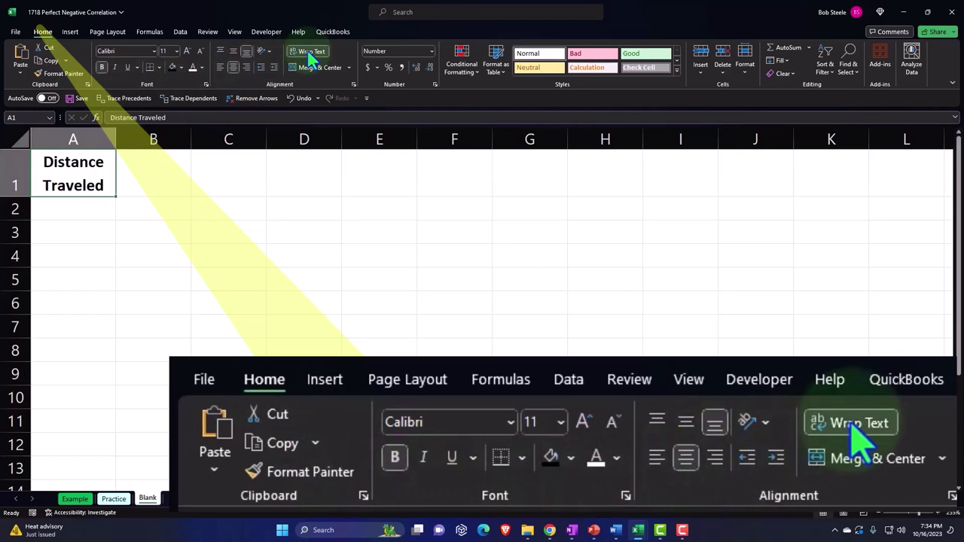
{"action": "left_click", "coordinate": [170, 67]}
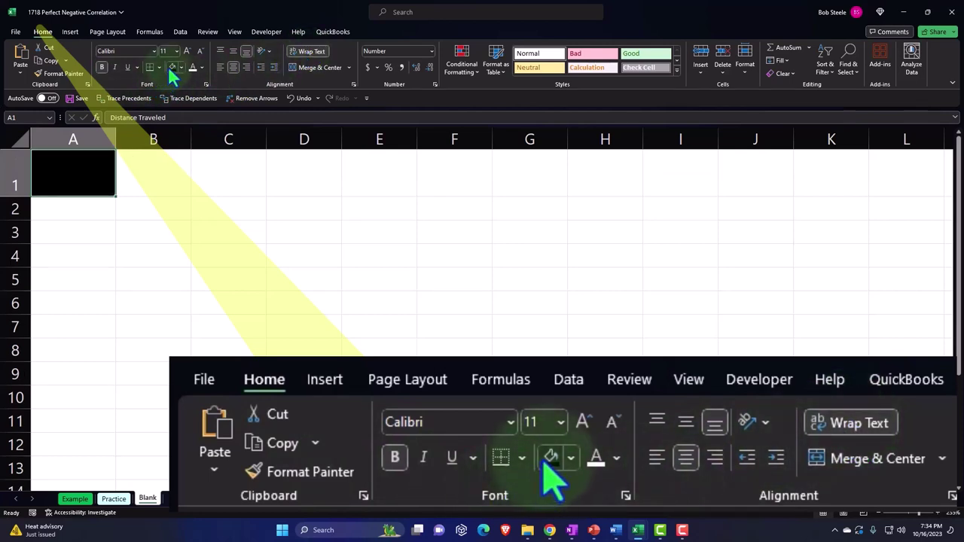
{"action": "left_click", "coordinate": [193, 67]}
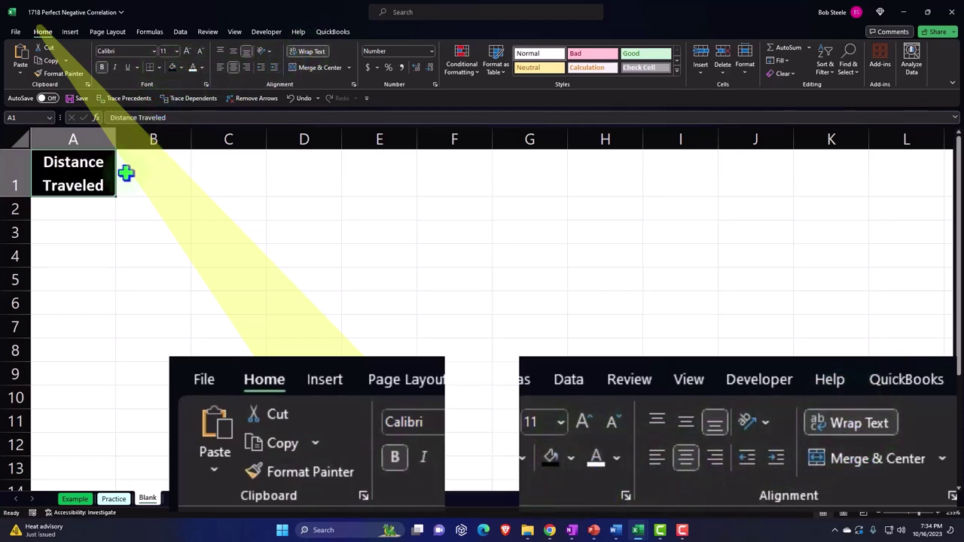
{"action": "left_click", "coordinate": [94, 211]}
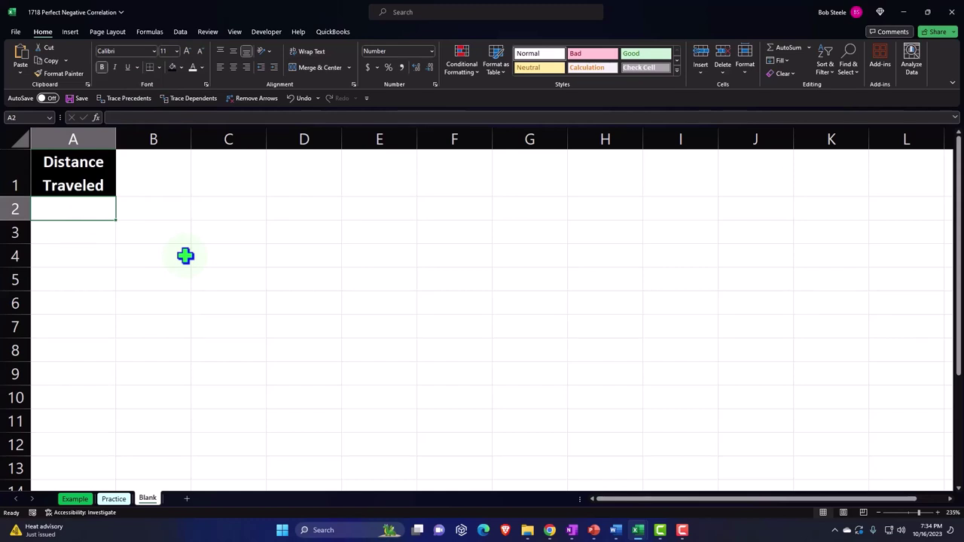
Step: Enter =RANDBETWEEN(0,100) in A2 and re-commit it to get a fresh random value
{"action": "type", "text": "="}
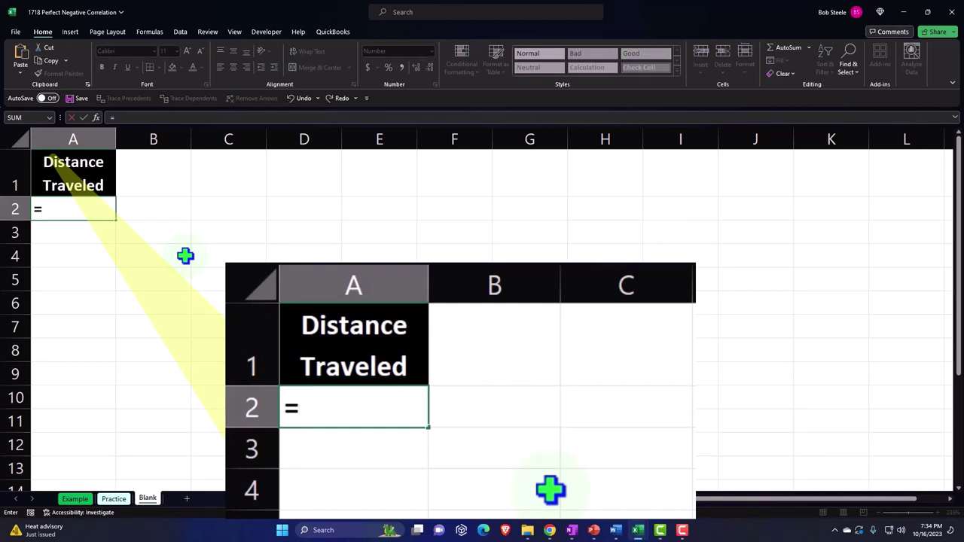
{"action": "type", "text": "ra"}
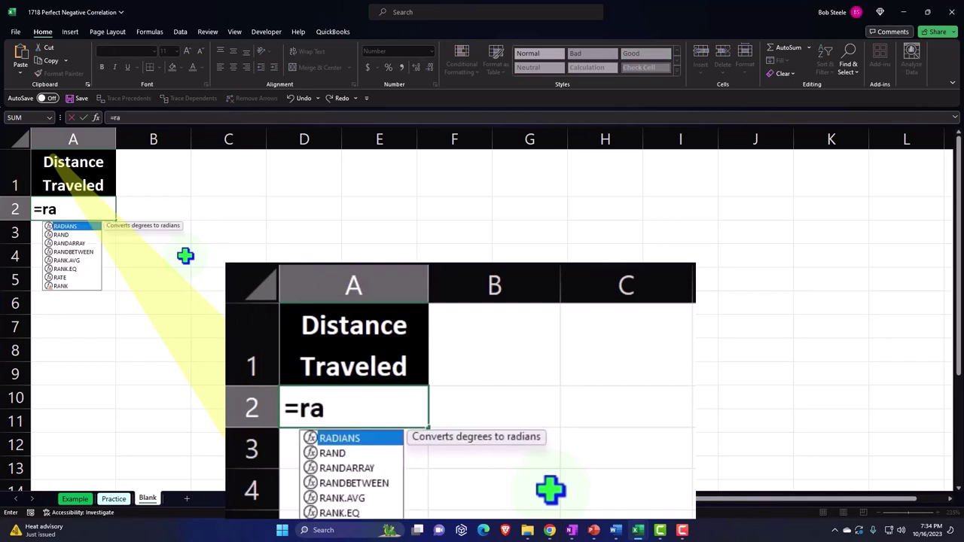
{"action": "type", "text": "nbe"}
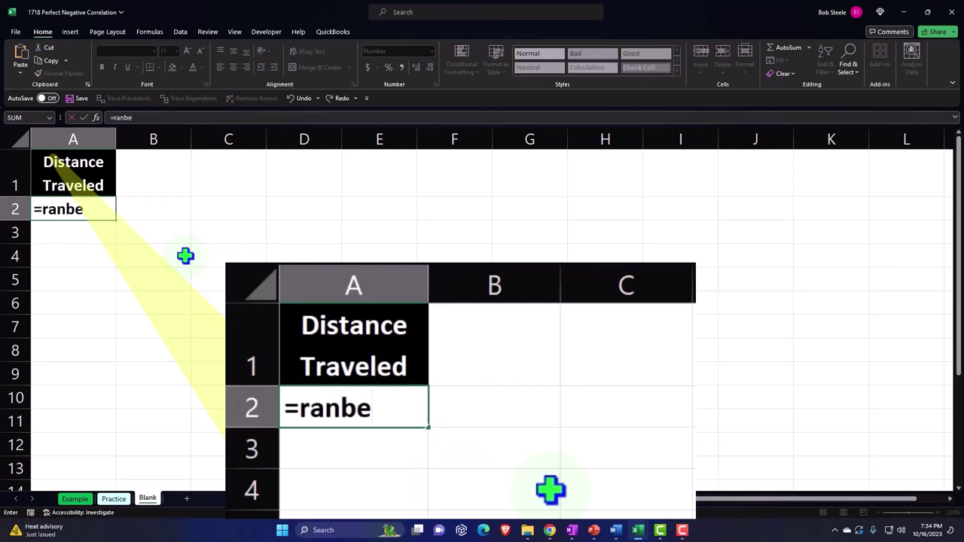
{"action": "key", "text": "BackSpace"}
{"action": "key", "text": "BackSpace"}
{"action": "type", "text": "db"}
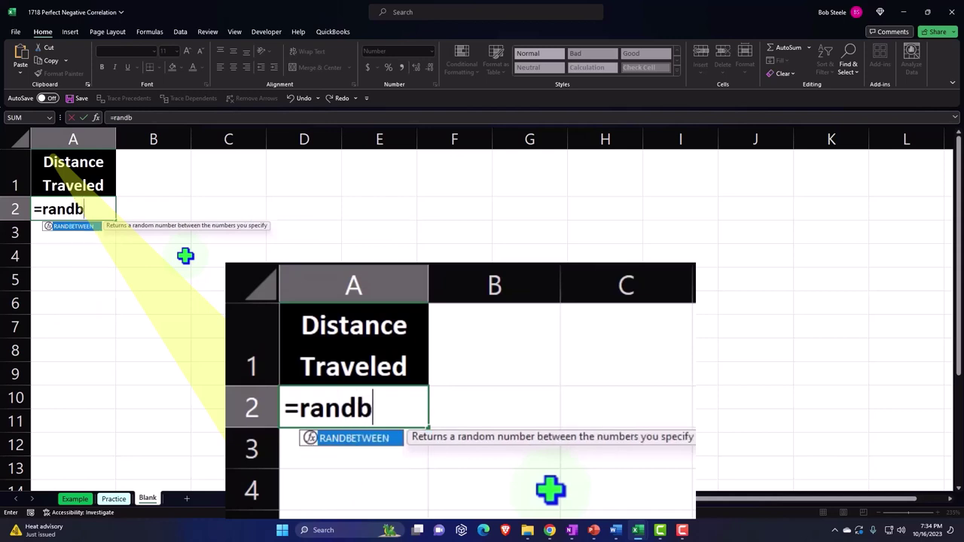
{"action": "key", "text": "Tab"}
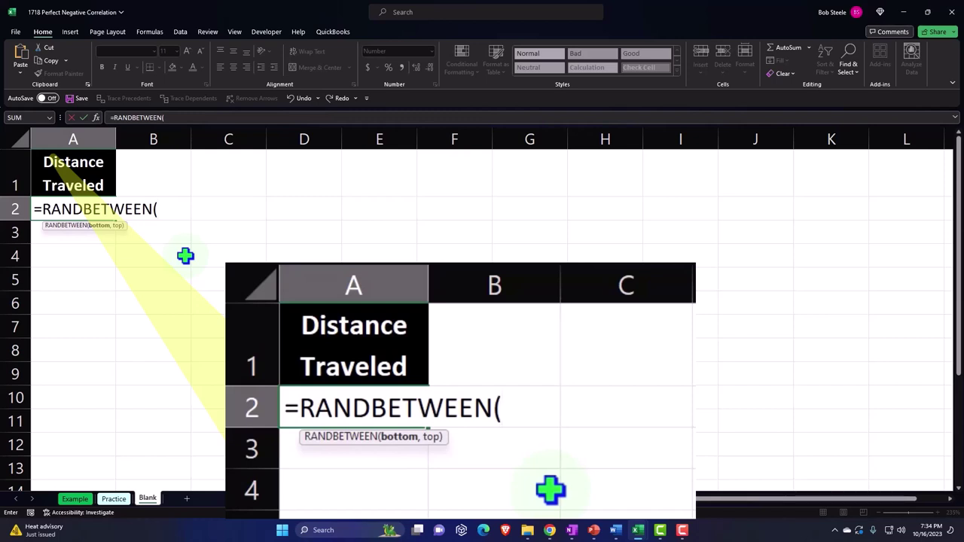
{"action": "type", "text": "0,"}
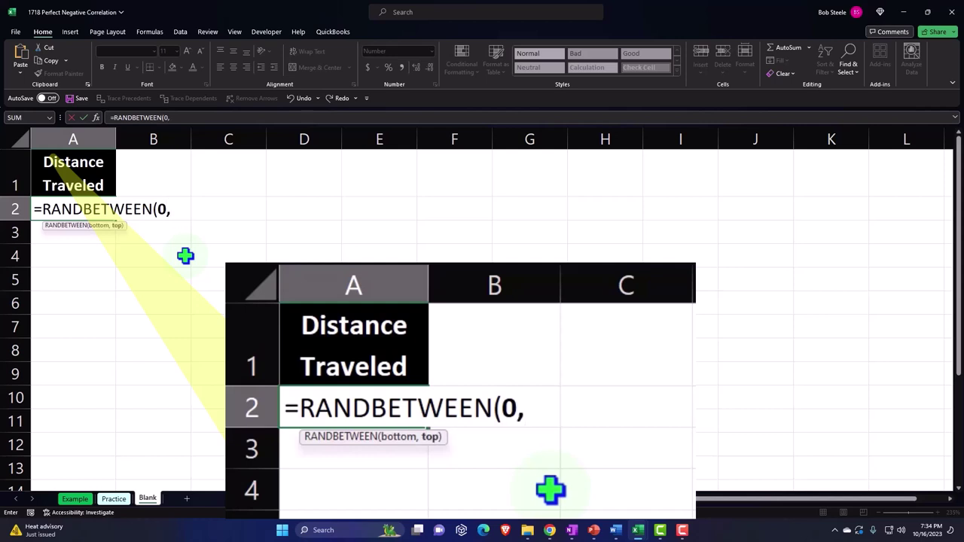
{"action": "type", "text": "100"}
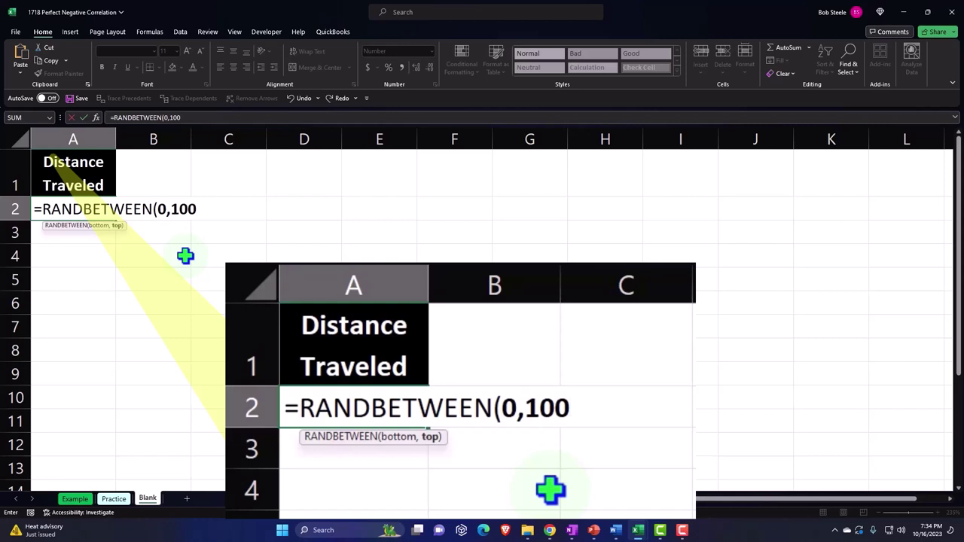
{"action": "type", "text": ")"}
{"action": "key", "text": "Return"}
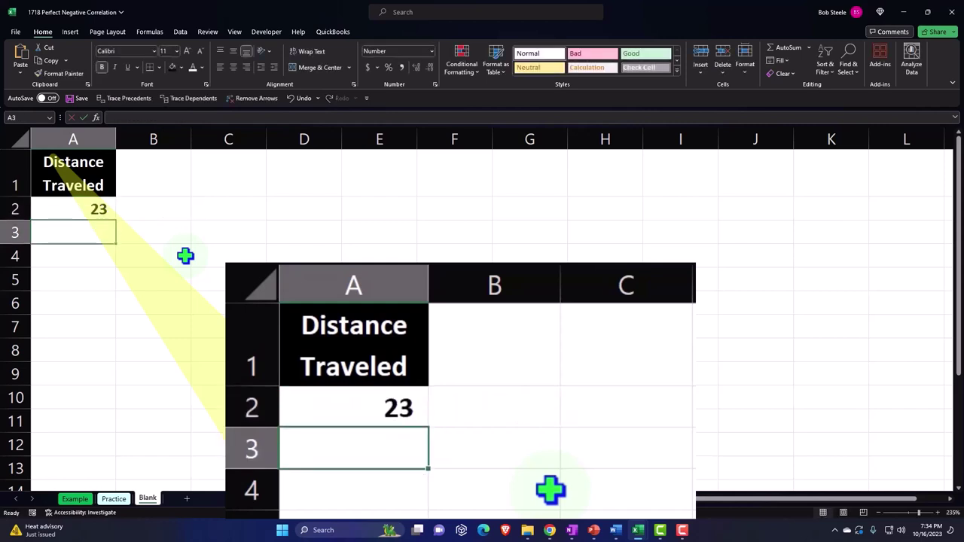
{"action": "left_click", "coordinate": [97, 209]}
{"action": "double_click", "coordinate": [99, 211]}
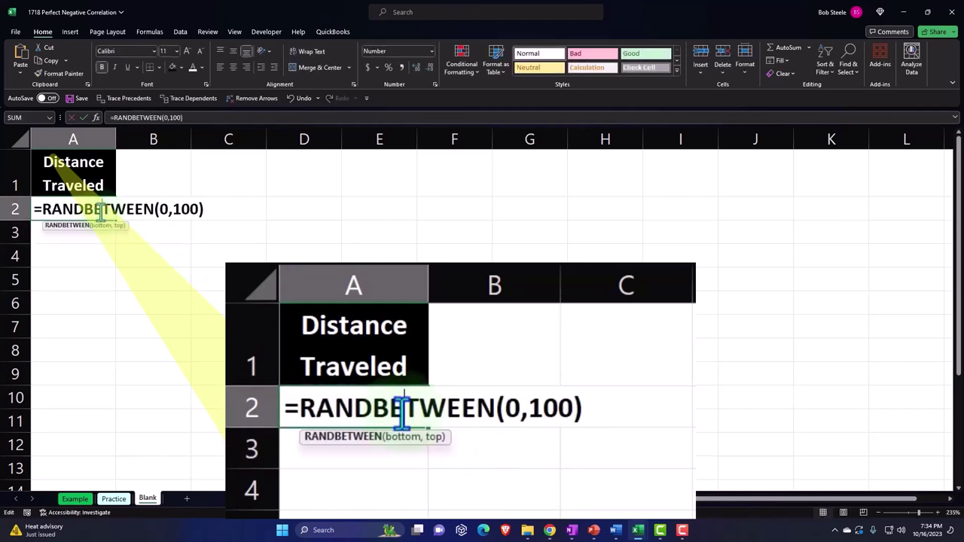
{"action": "key", "text": "Return"}
{"action": "left_click", "coordinate": [105, 215]}
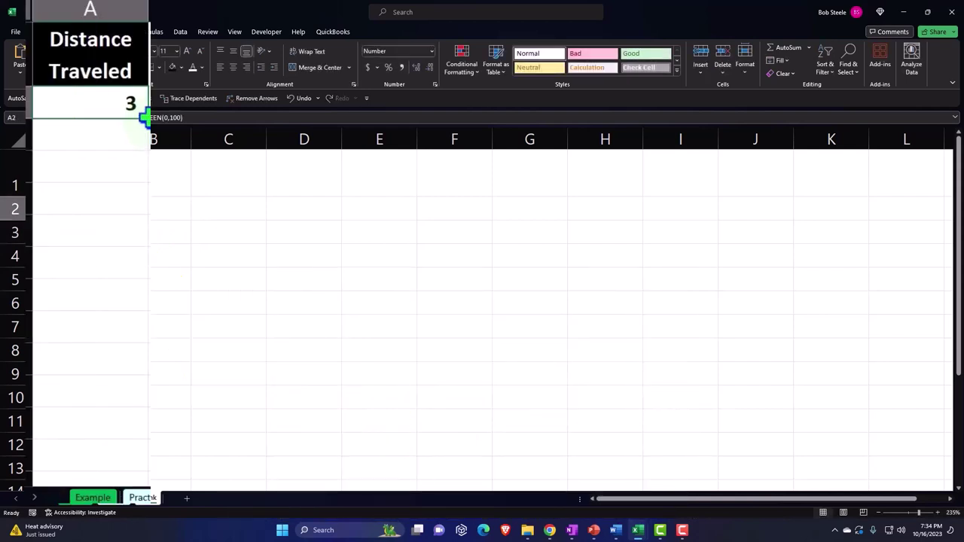
Step: Fill the RANDBETWEEN formula down column A to row 202 and recalculate the values
{"action": "left_click_drag", "start_coordinate": [146, 121], "coordinate": [80, 182]}
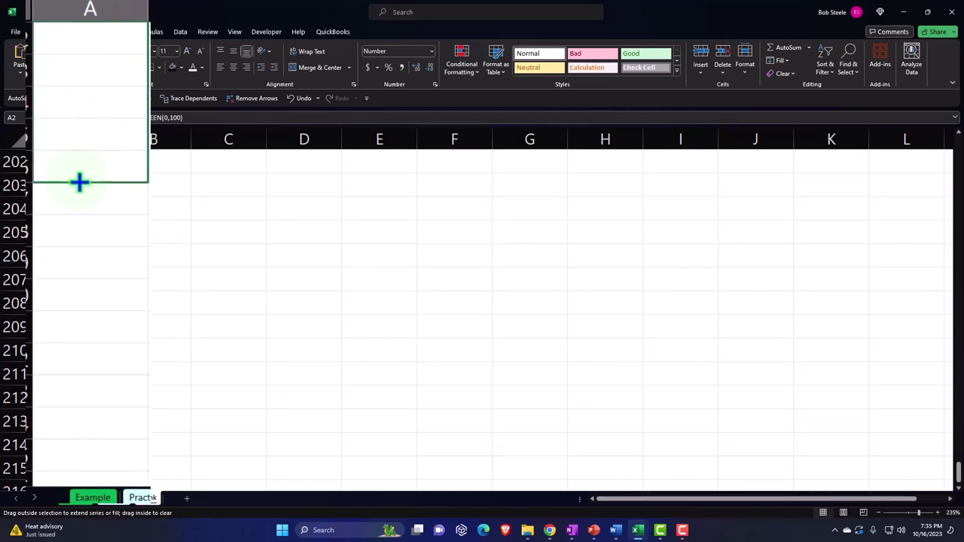
{"action": "left_click_drag", "start_coordinate": [80, 183], "coordinate": [79, 183]}
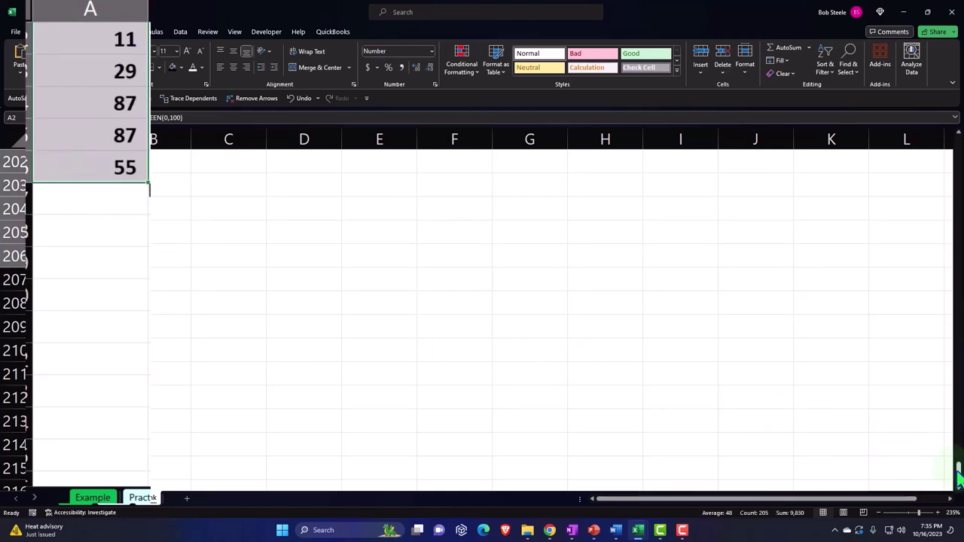
{"action": "left_click_drag", "start_coordinate": [958, 471], "coordinate": [922, 91]}
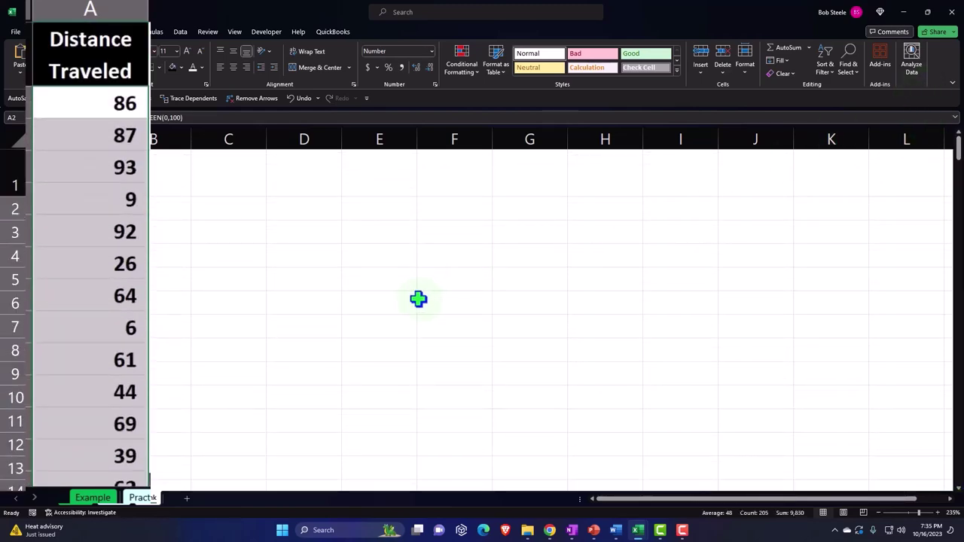
{"action": "double_click", "coordinate": [64, 223]}
{"action": "key", "text": "Return"}
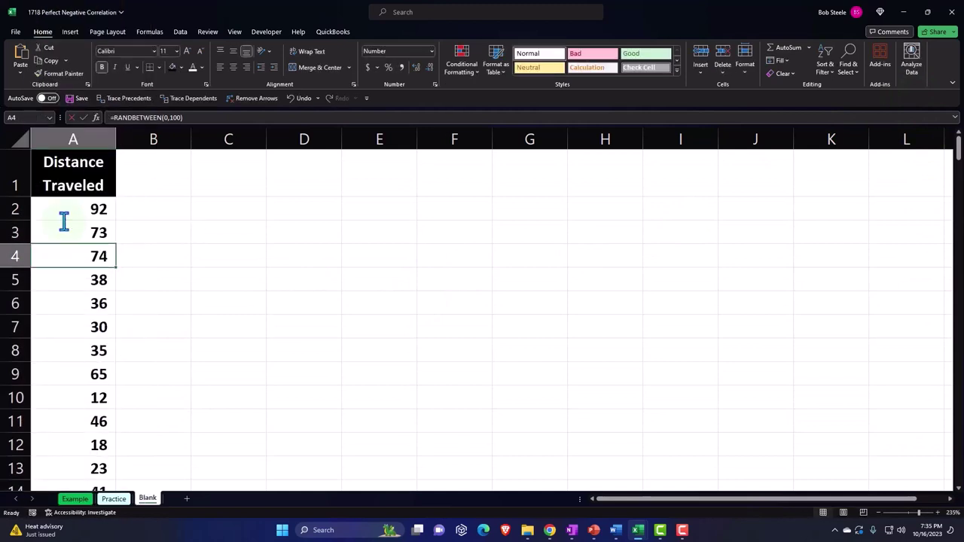
{"action": "double_click", "coordinate": [65, 277]}
{"action": "key", "text": "Return"}
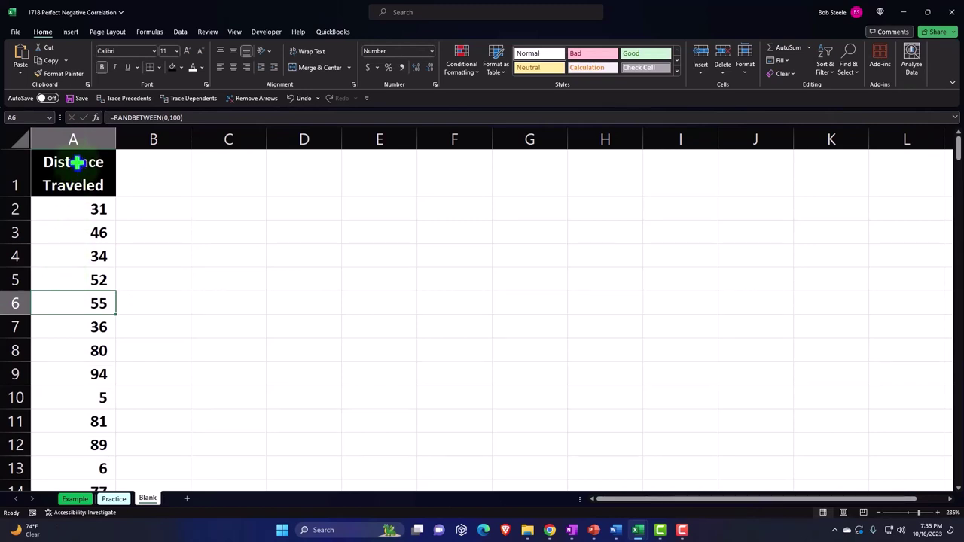
Step: Copy column A and paste it into column C as fixed values
{"action": "left_click", "coordinate": [78, 139]}
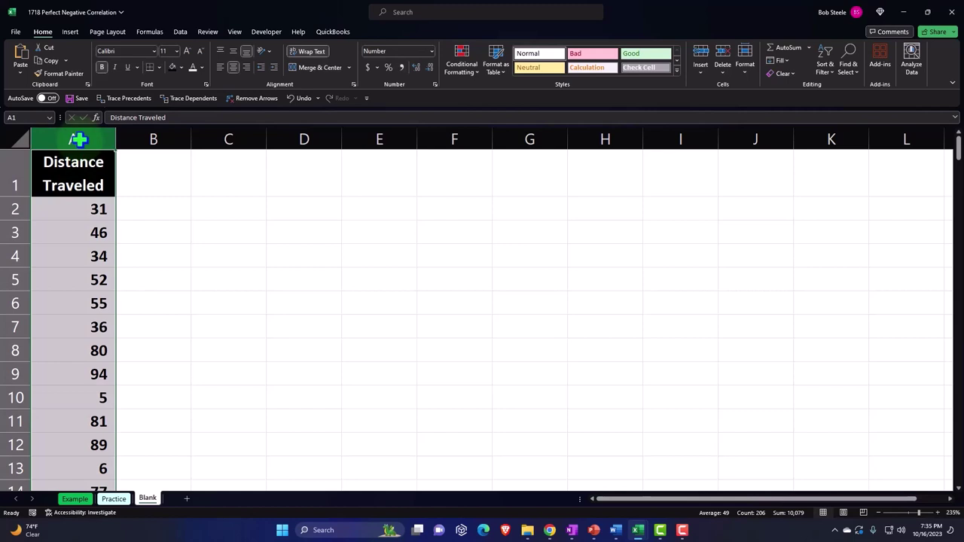
{"action": "key", "text": "ctrl+c"}
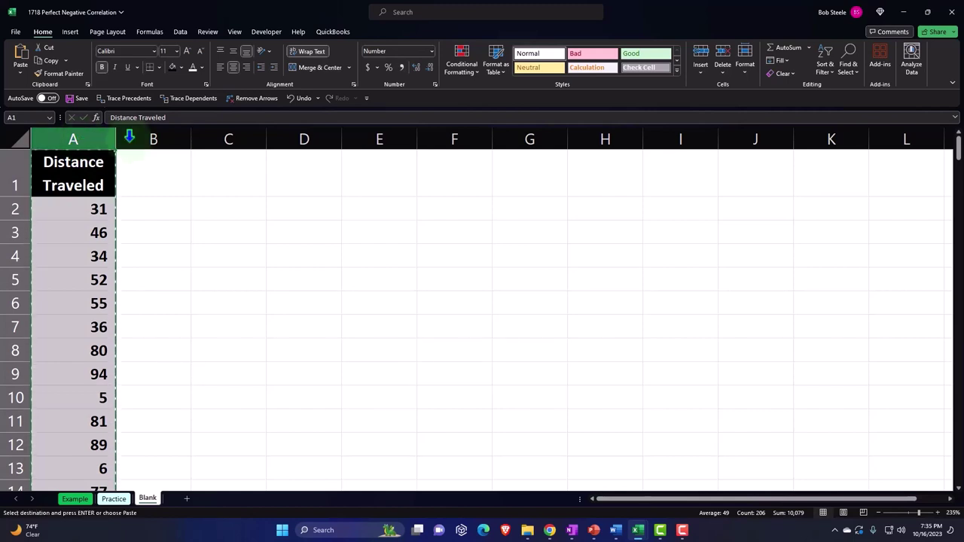
{"action": "left_click", "coordinate": [226, 166]}
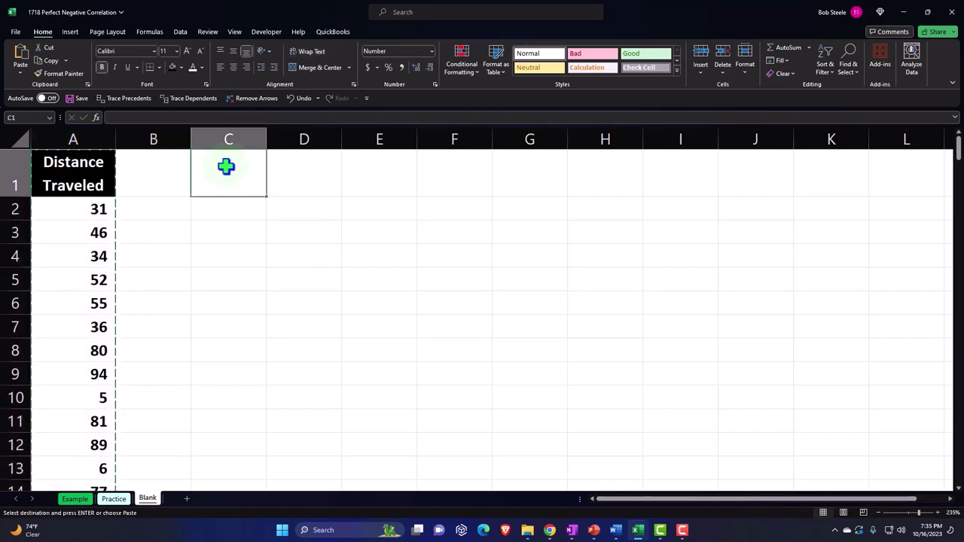
{"action": "right_click", "coordinate": [226, 168]}
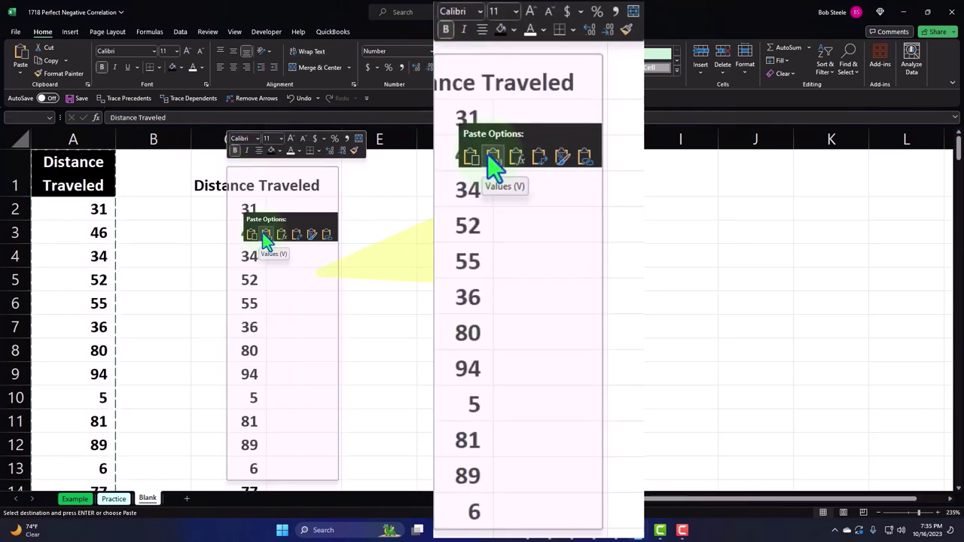
{"action": "left_click", "coordinate": [265, 235]}
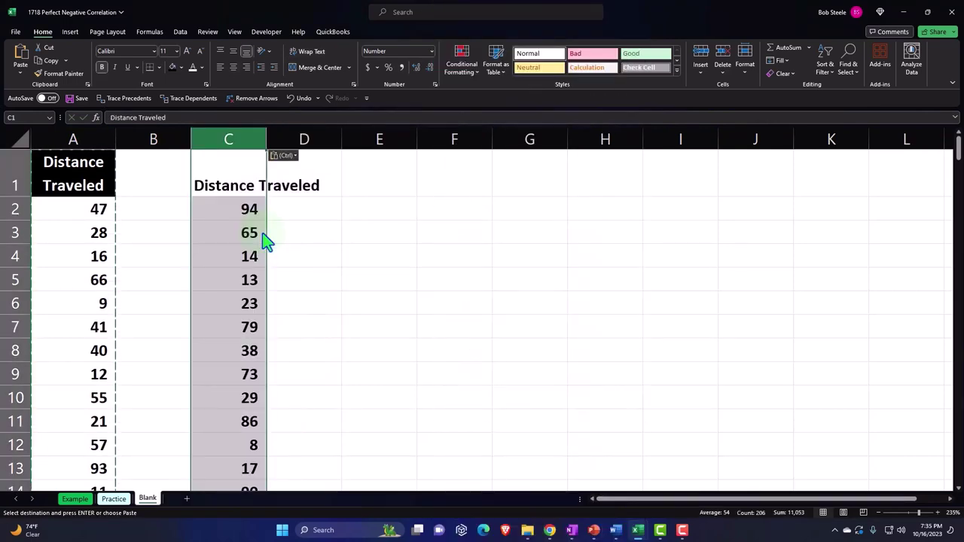
{"action": "left_click", "coordinate": [231, 179]}
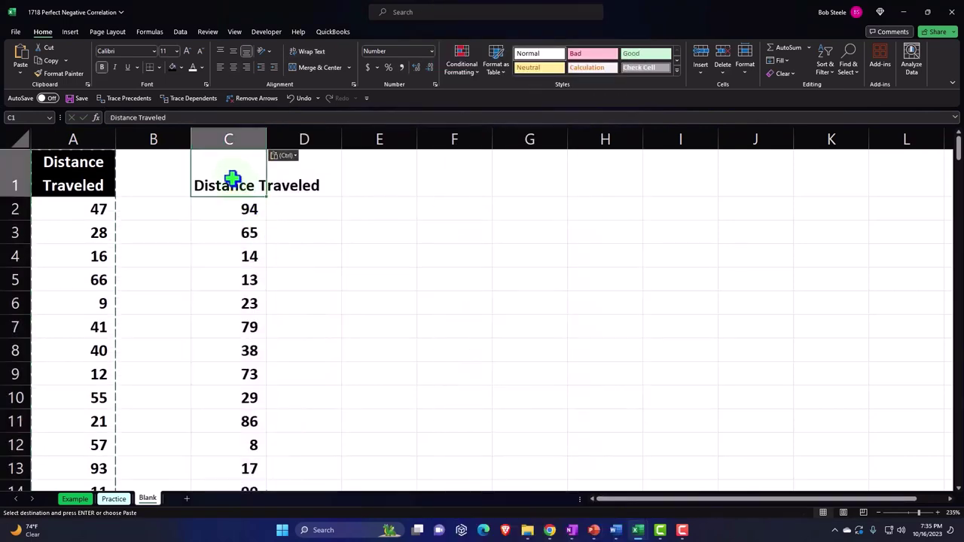
Step: Copy A1's header formatting onto C1 and narrow columns B and C
{"action": "left_click", "coordinate": [97, 183]}
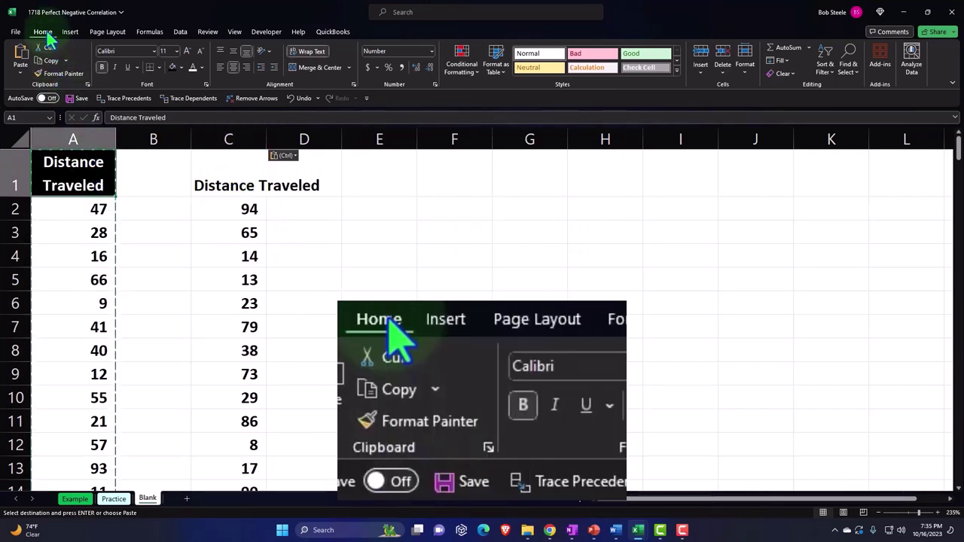
{"action": "left_click", "coordinate": [60, 73]}
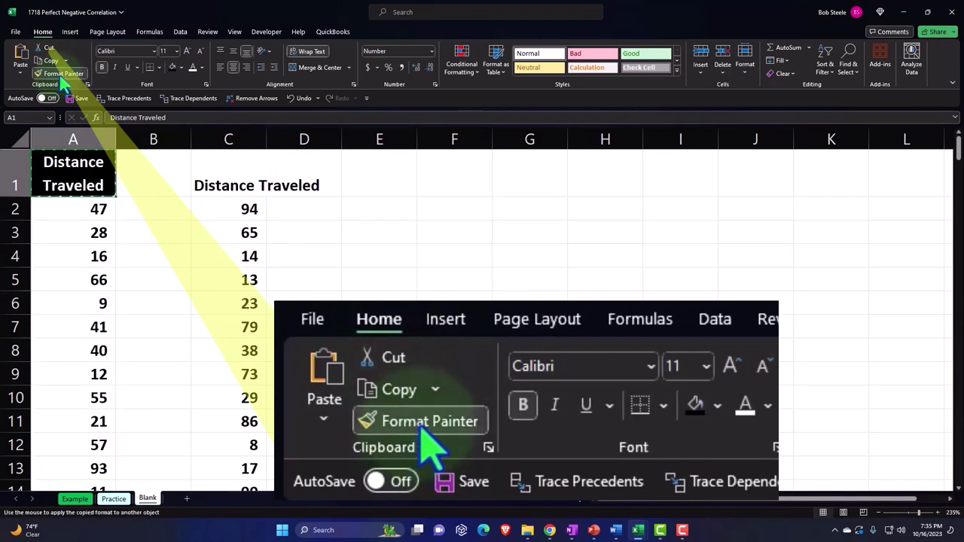
{"action": "left_click", "coordinate": [244, 173]}
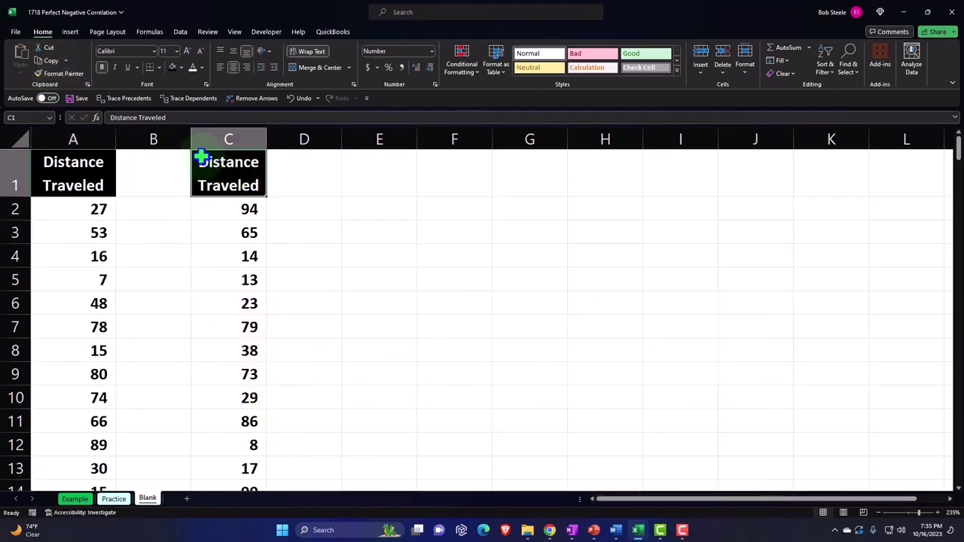
{"action": "left_click_drag", "start_coordinate": [189, 140], "coordinate": [133, 139]}
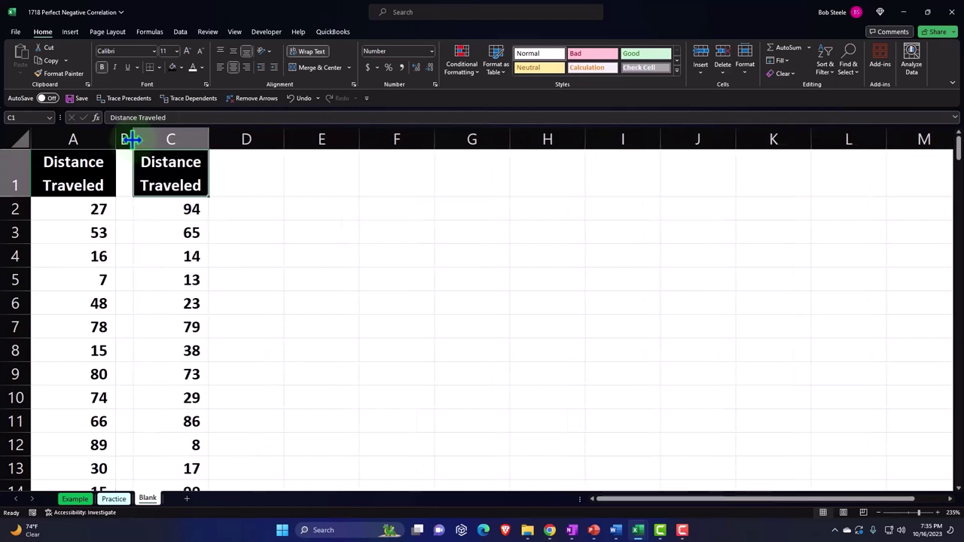
{"action": "left_click_drag", "start_coordinate": [209, 140], "coordinate": [204, 140]}
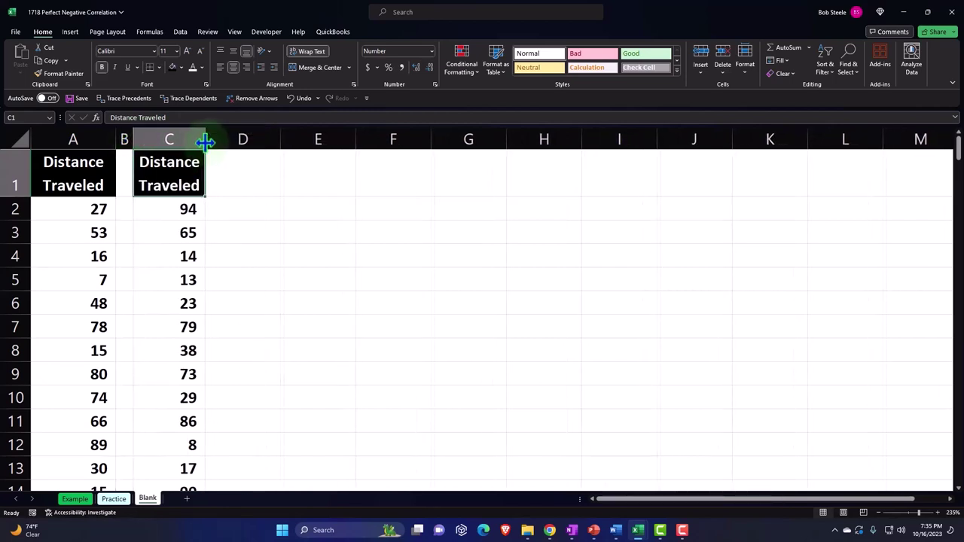
{"action": "left_click", "coordinate": [249, 194]}
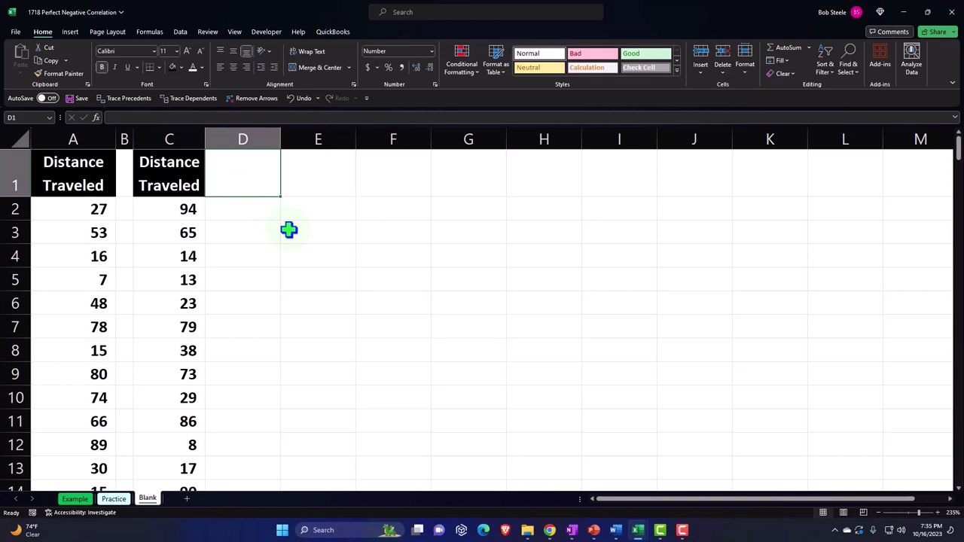
Step: Enter 'Distance Remaining' in D1, copy C1's header formatting onto it, and widen column D
{"action": "type", "text": "Distan"}
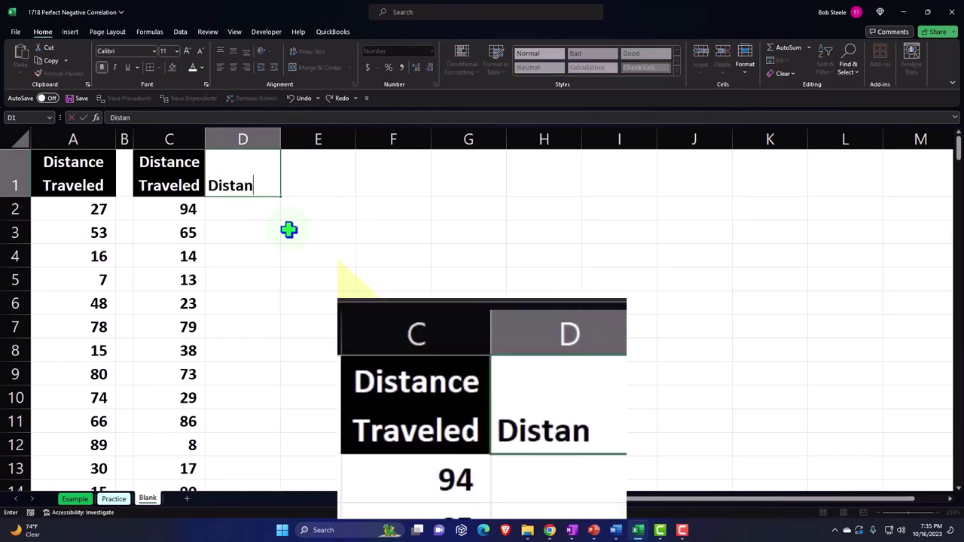
{"action": "type", "text": "ce Remaining"}
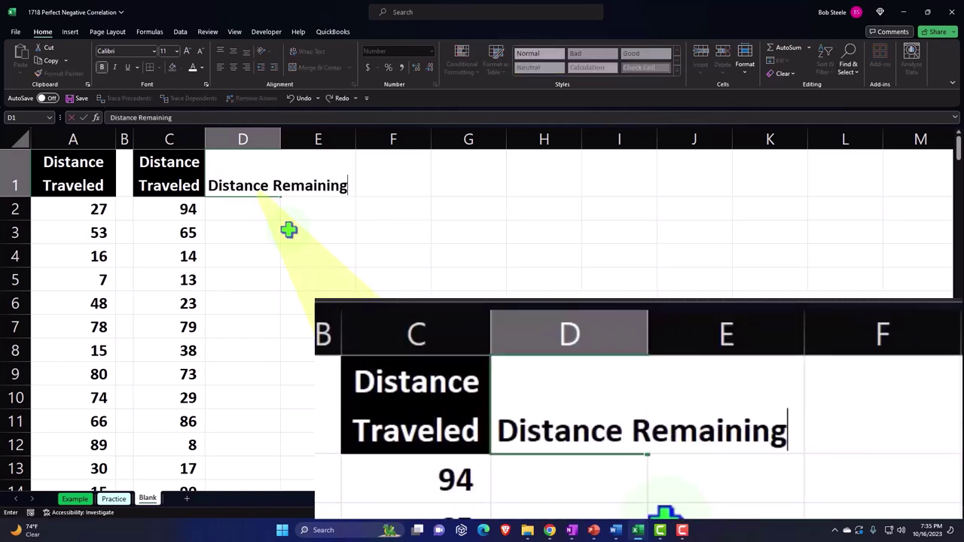
{"action": "key", "text": "Return"}
{"action": "left_click", "coordinate": [186, 176]}
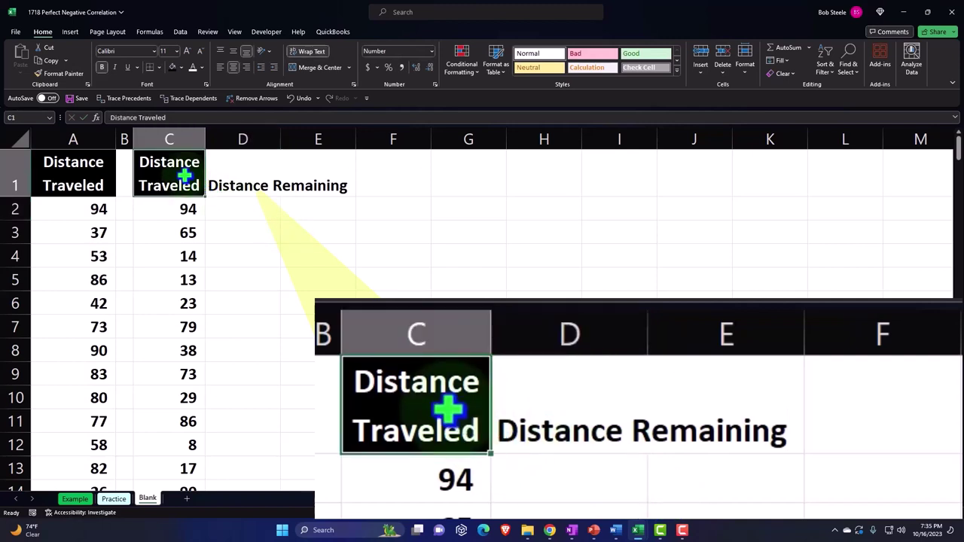
{"action": "left_click", "coordinate": [60, 73]}
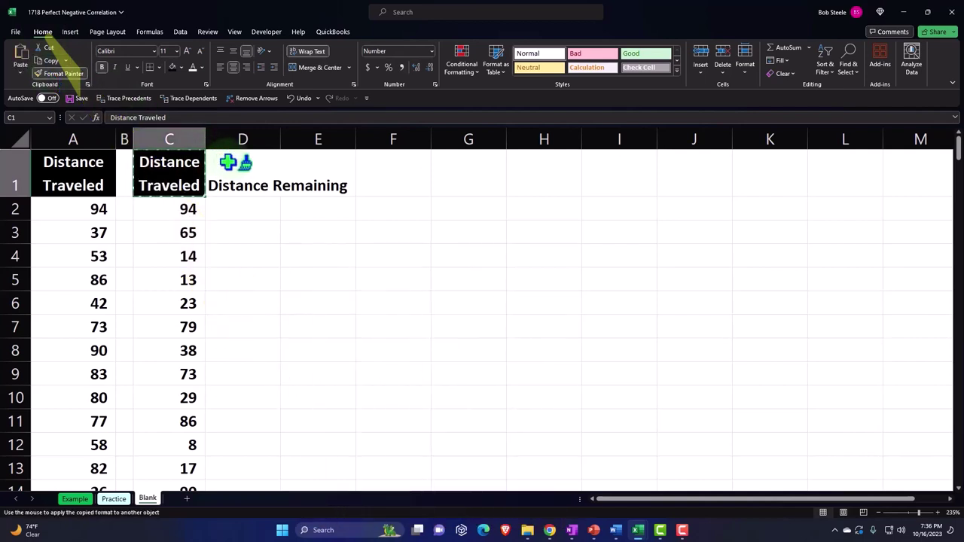
{"action": "left_click", "coordinate": [230, 160]}
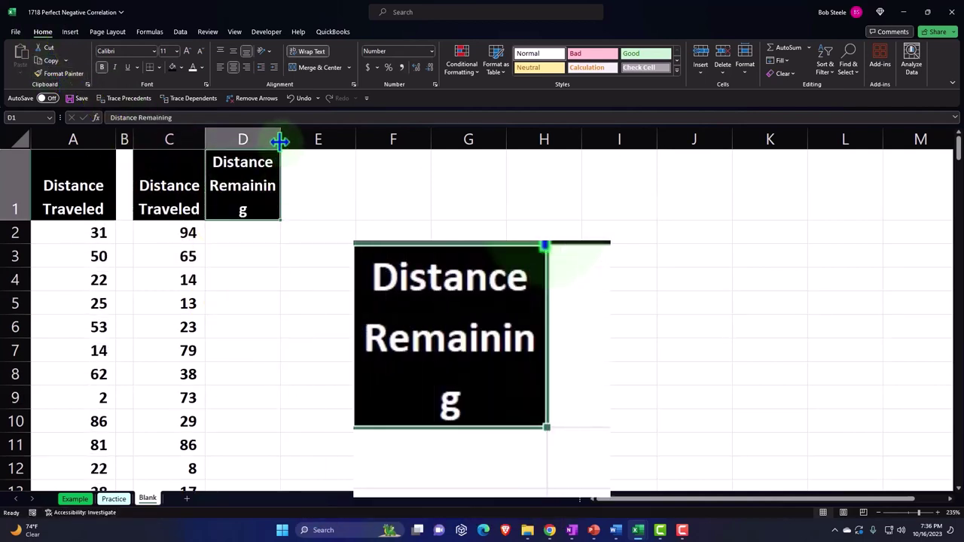
{"action": "left_click_drag", "start_coordinate": [280, 140], "coordinate": [288, 139]}
{"action": "left_click", "coordinate": [269, 235]}
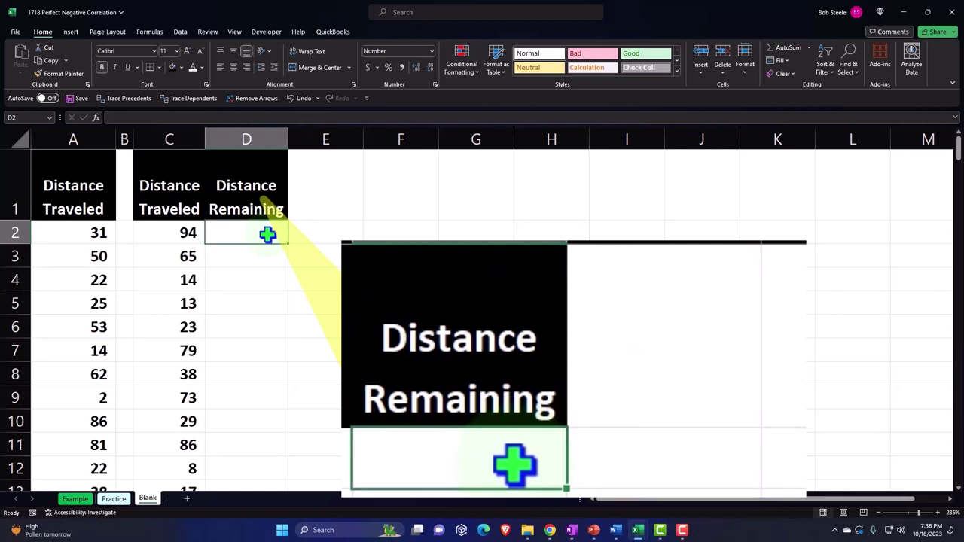
Step: Enter =100-C2 in D2 and fill it down column D
{"action": "type", "text": "=100-"}
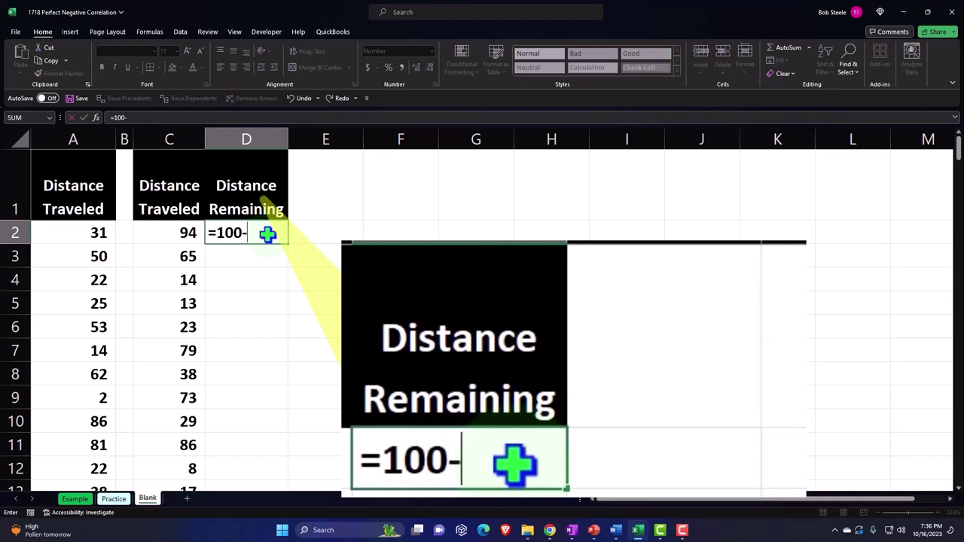
{"action": "key", "text": "Left"}
{"action": "key", "text": "Return"}
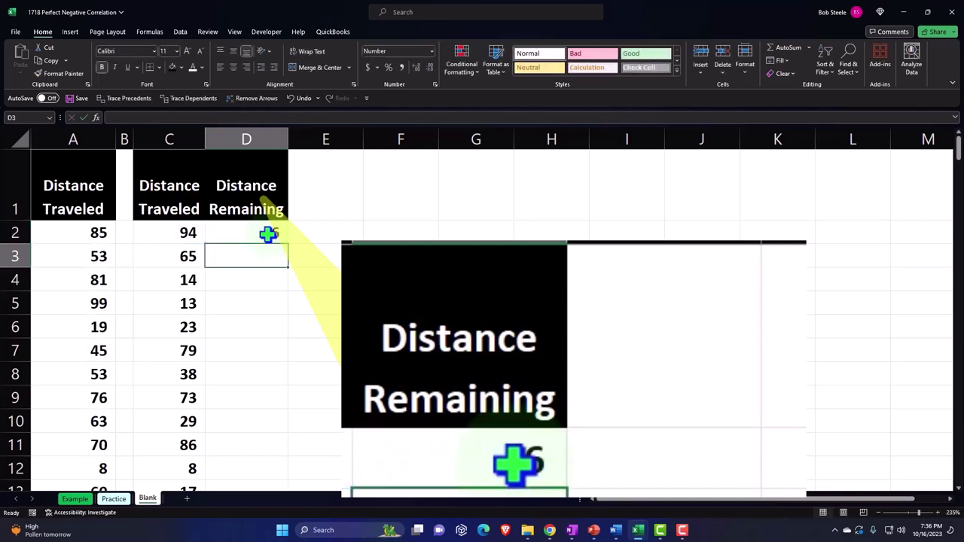
{"action": "left_click", "coordinate": [268, 235]}
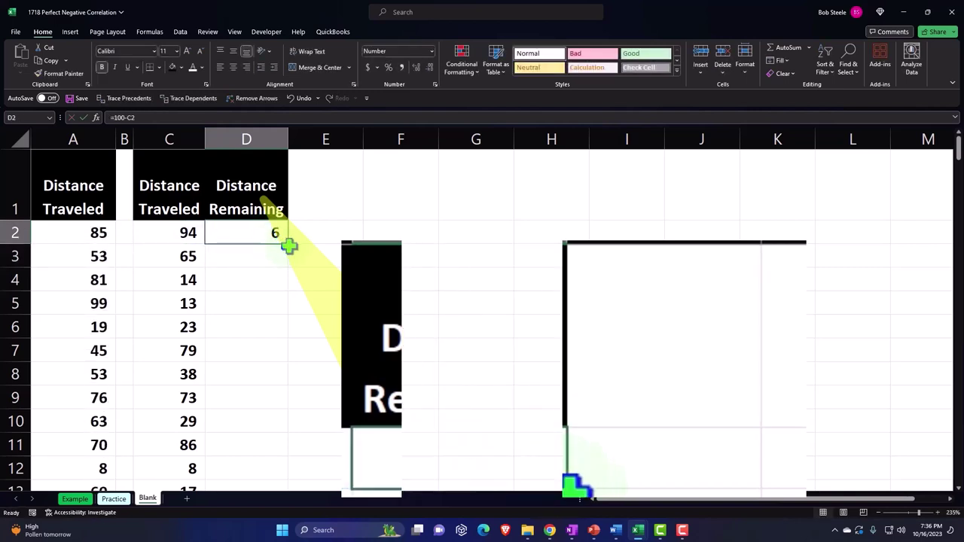
{"action": "double_click", "coordinate": [289, 246]}
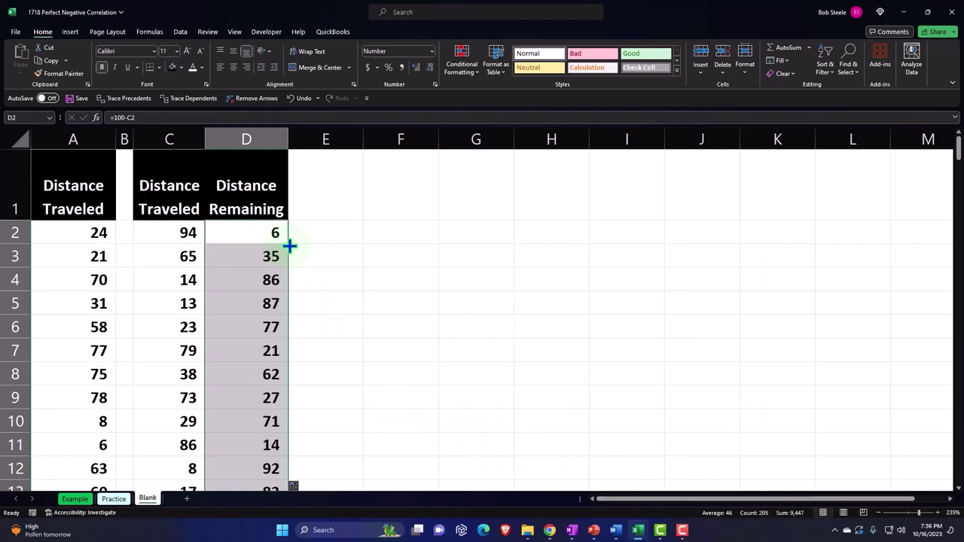
Step: Verify rows 3 and 4 subtract correctly, then narrow column E into a thin spacer
{"action": "left_click", "coordinate": [182, 257]}
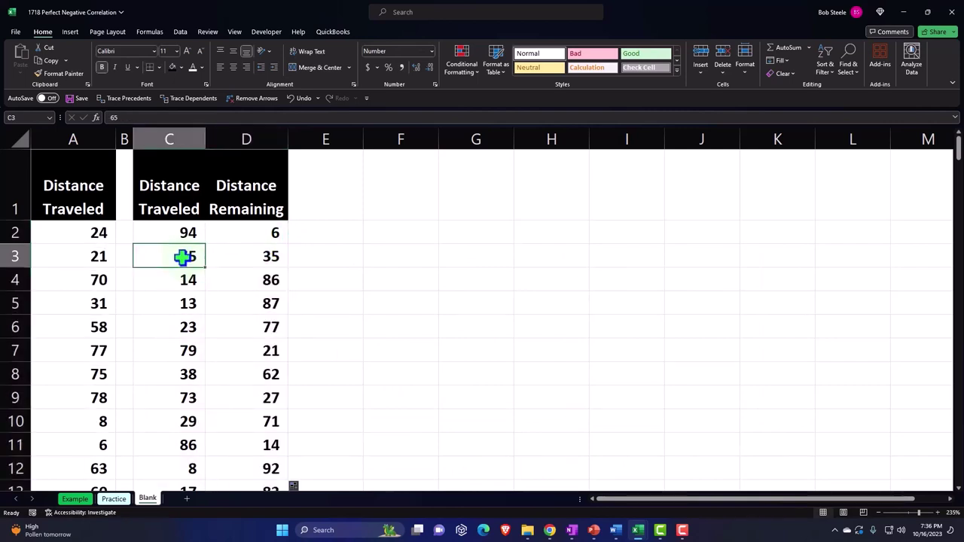
{"action": "left_click", "coordinate": [238, 257]}
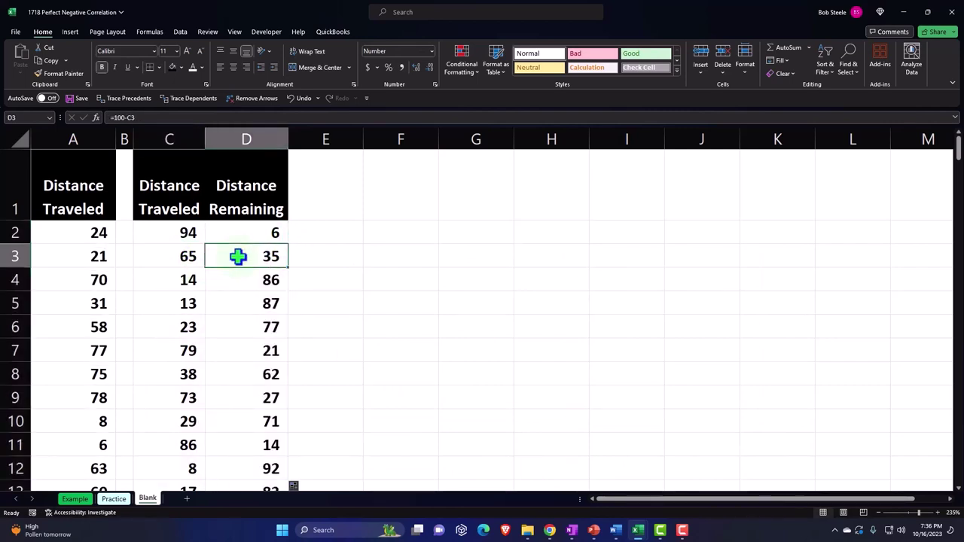
{"action": "left_click", "coordinate": [173, 280]}
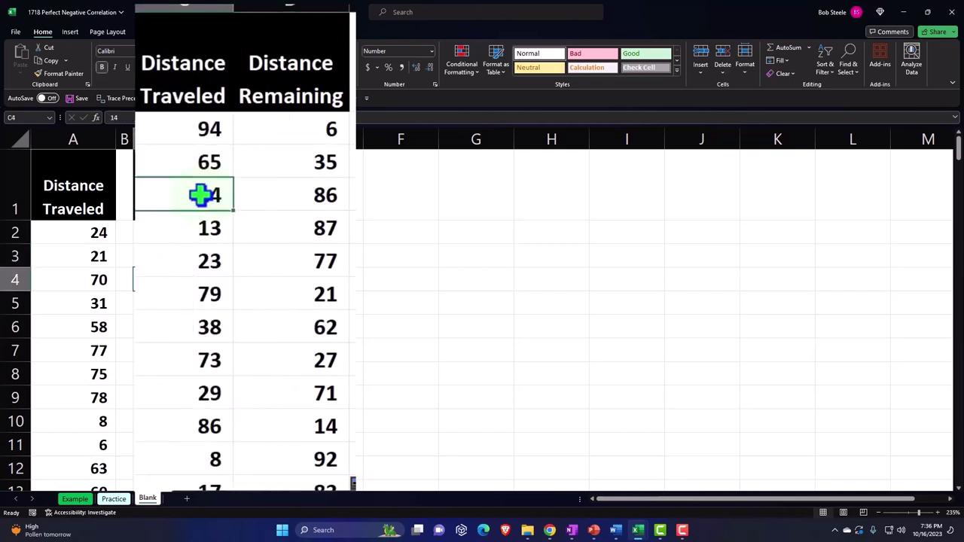
{"action": "left_click", "coordinate": [232, 279]}
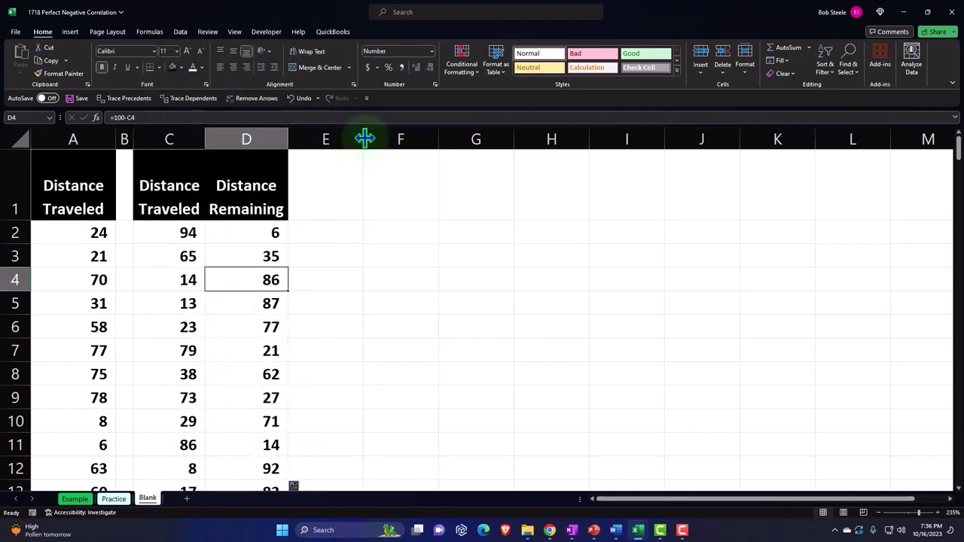
{"action": "left_click_drag", "start_coordinate": [365, 138], "coordinate": [304, 138]}
{"action": "left_click", "coordinate": [396, 188]}
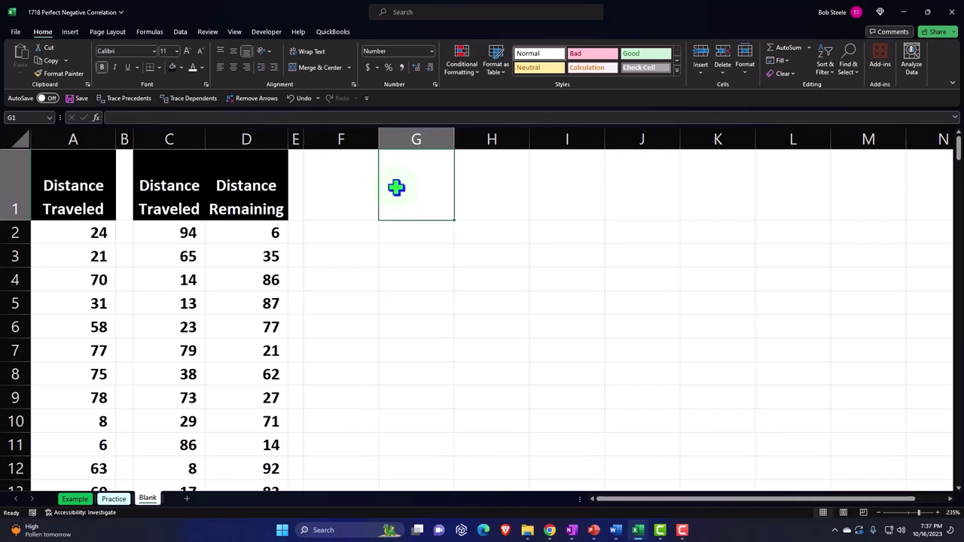
Step: Link G1 to =C1 and H1 to =D1
{"action": "type", "text": "="}
{"action": "key", "text": "Left"}
{"action": "key", "text": "Left"}
{"action": "key", "text": "Left"}
{"action": "key", "text": "Left"}
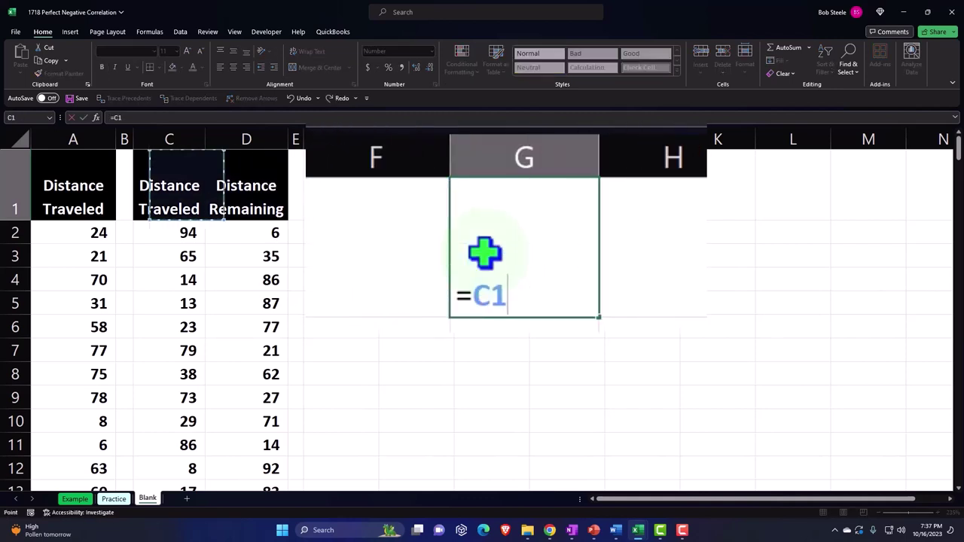
{"action": "key", "text": "ctrl+Return"}
{"action": "key", "text": "Right"}
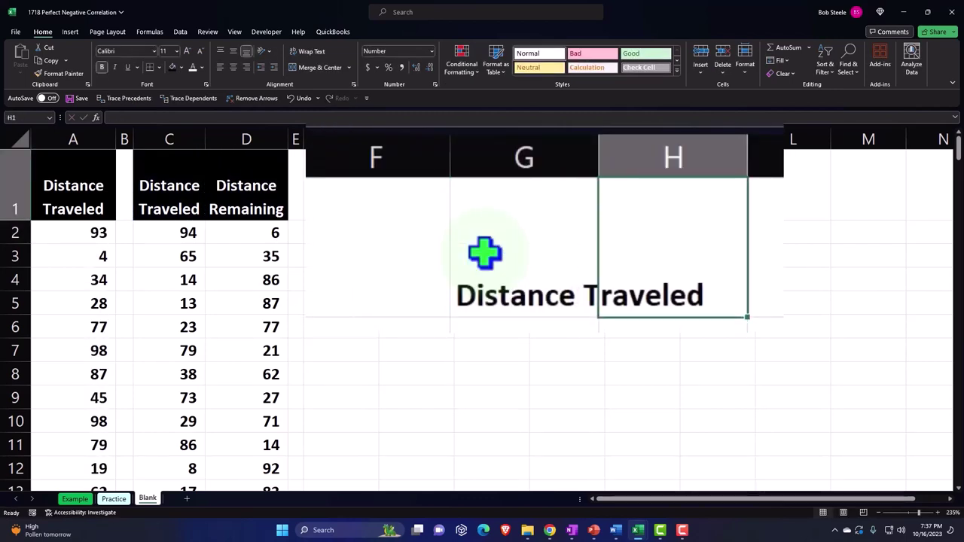
{"action": "type", "text": "="}
{"action": "key", "text": "Left"}
{"action": "key", "text": "Left"}
{"action": "key", "text": "Left"}
{"action": "key", "text": "Left"}
{"action": "key", "text": "Return"}
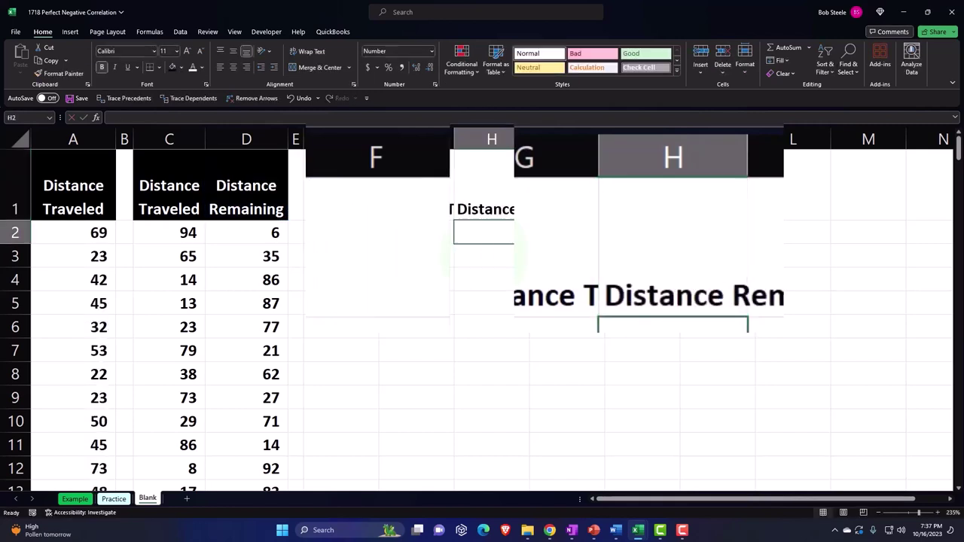
Step: Copy the C1:D1 header formatting onto G1:H1 and widen column H
{"action": "left_click_drag", "start_coordinate": [181, 185], "coordinate": [224, 183]}
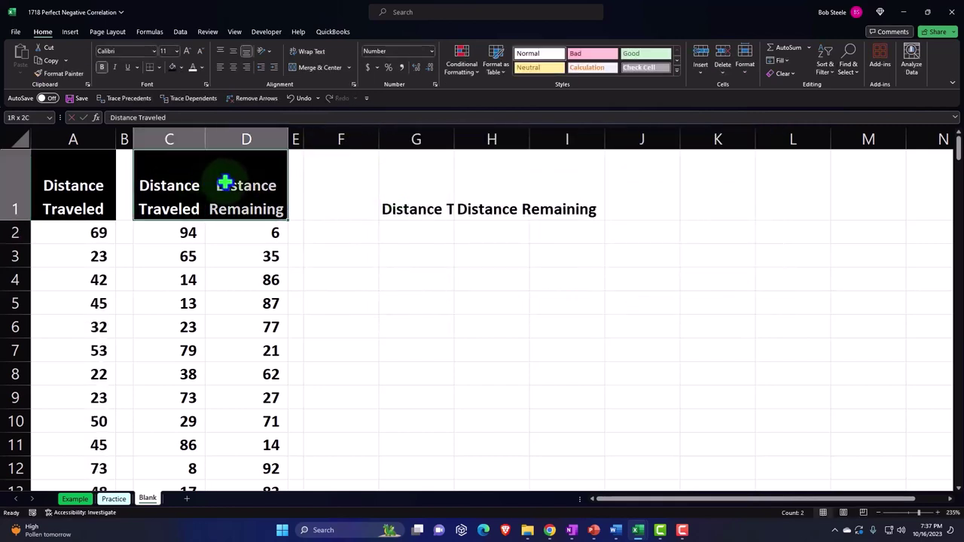
{"action": "left_click", "coordinate": [52, 74]}
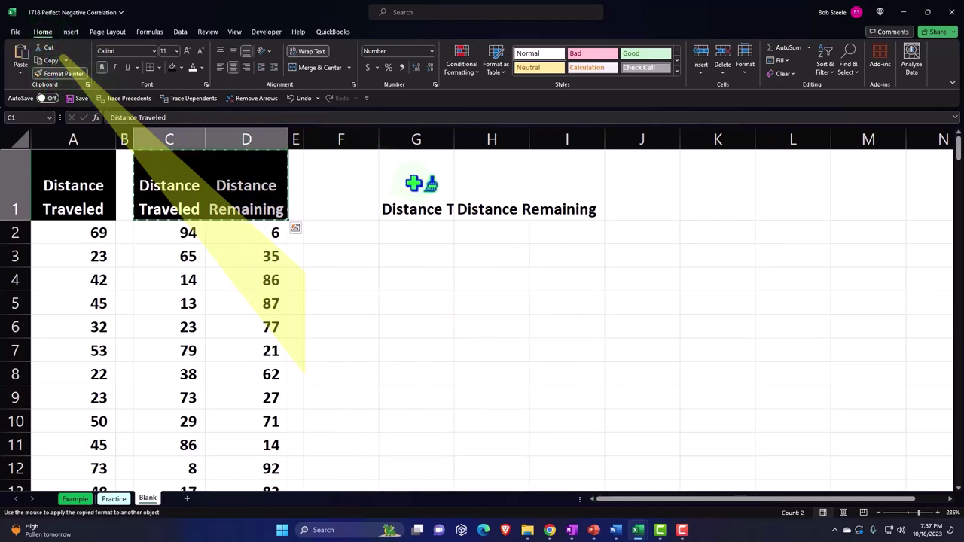
{"action": "left_click", "coordinate": [415, 184]}
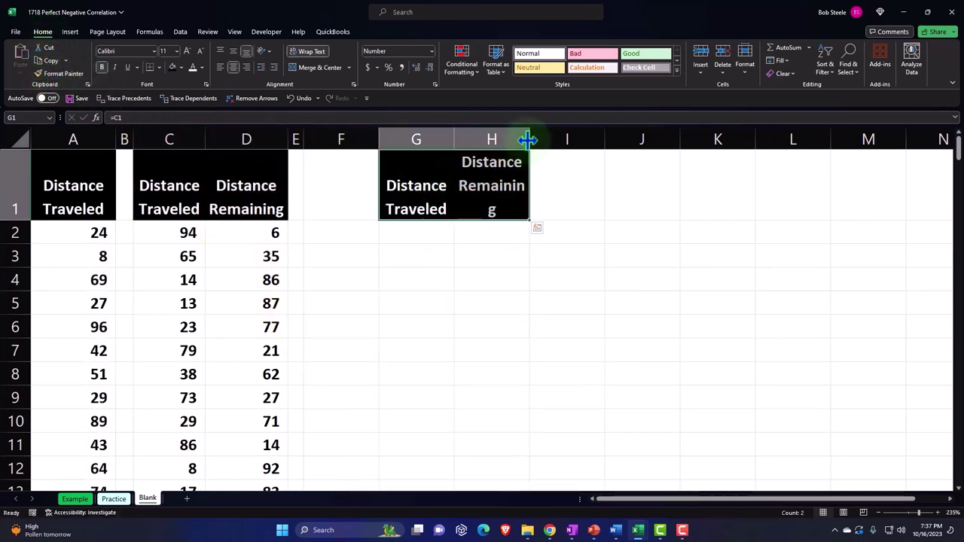
{"action": "left_click_drag", "start_coordinate": [527, 139], "coordinate": [535, 137]}
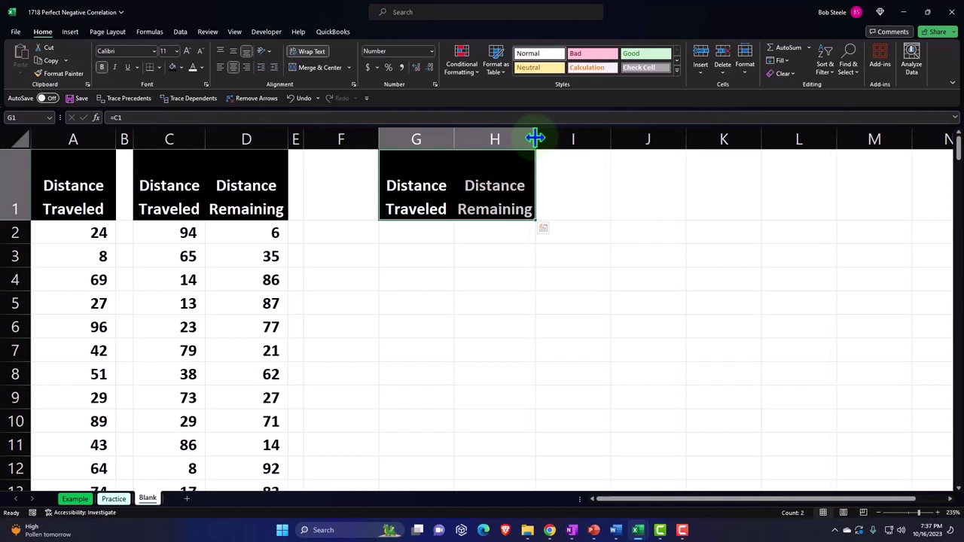
{"action": "left_click", "coordinate": [343, 234]}
Step: Label F2 'Mean' and enter =AVERAGE(C2:C206) in G2
{"action": "type", "text": "Mean"}
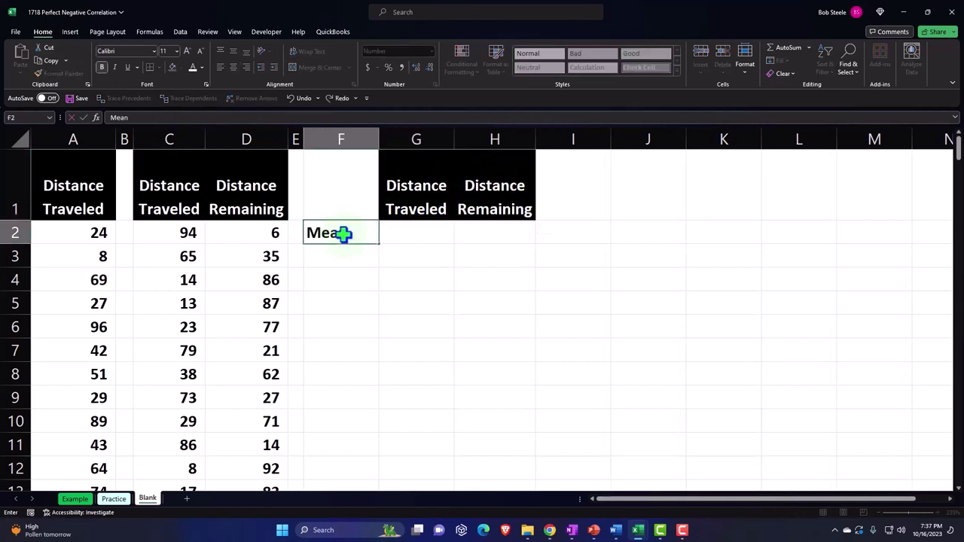
{"action": "key", "text": "Tab"}
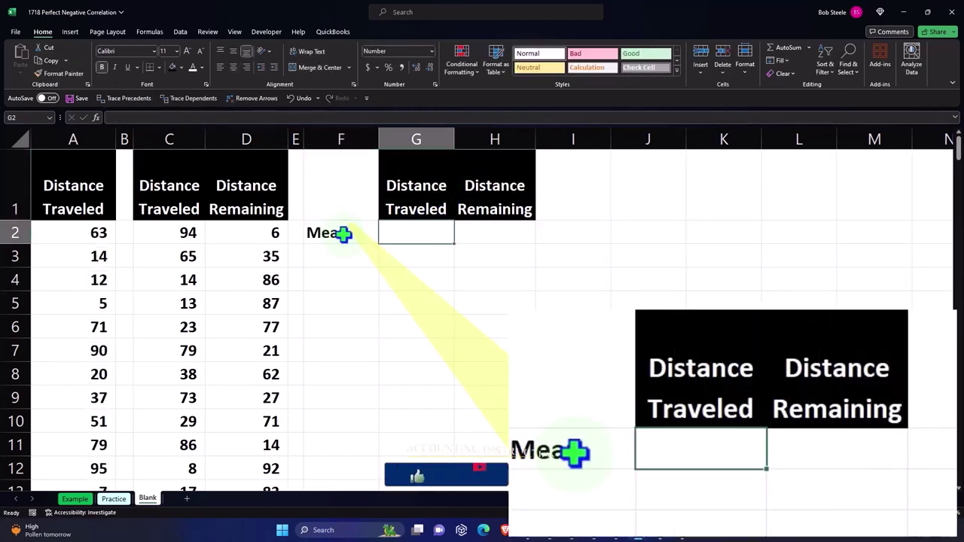
{"action": "type", "text": "=avea"}
{"action": "key", "text": "BackSpace"}
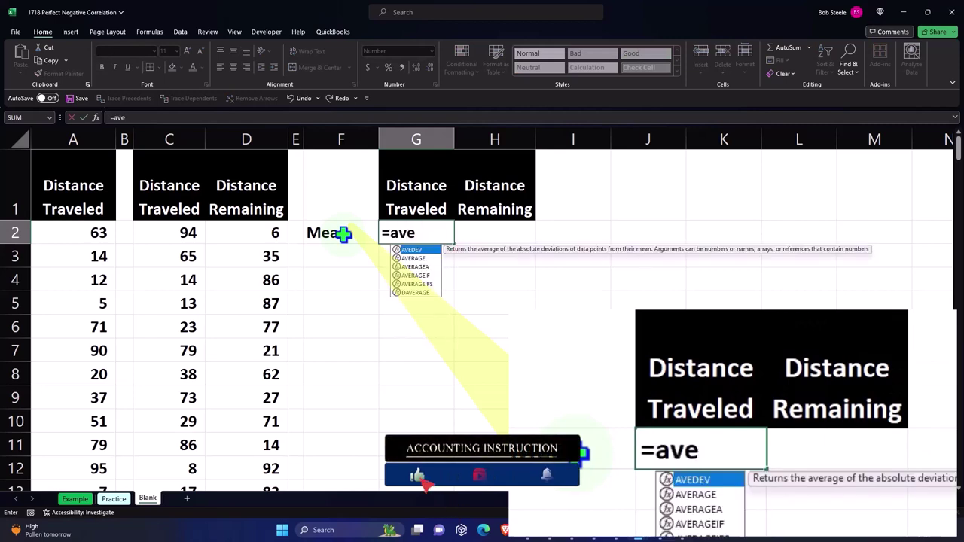
{"action": "type", "text": "rage"}
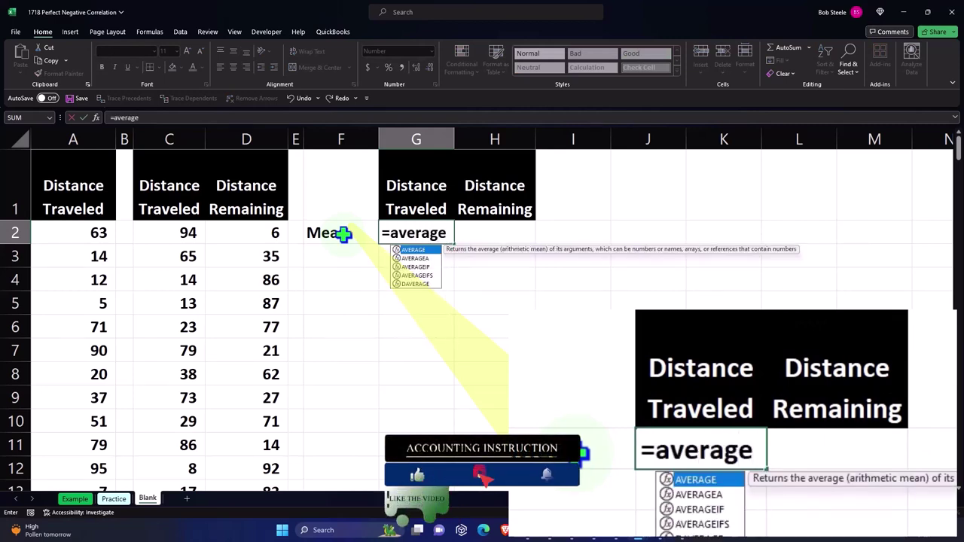
{"action": "type", "text": "("}
{"action": "left_click", "coordinate": [343, 234]}
{"action": "key", "text": "Left"}
{"action": "key", "text": "Left"}
{"action": "key", "text": "Left"}
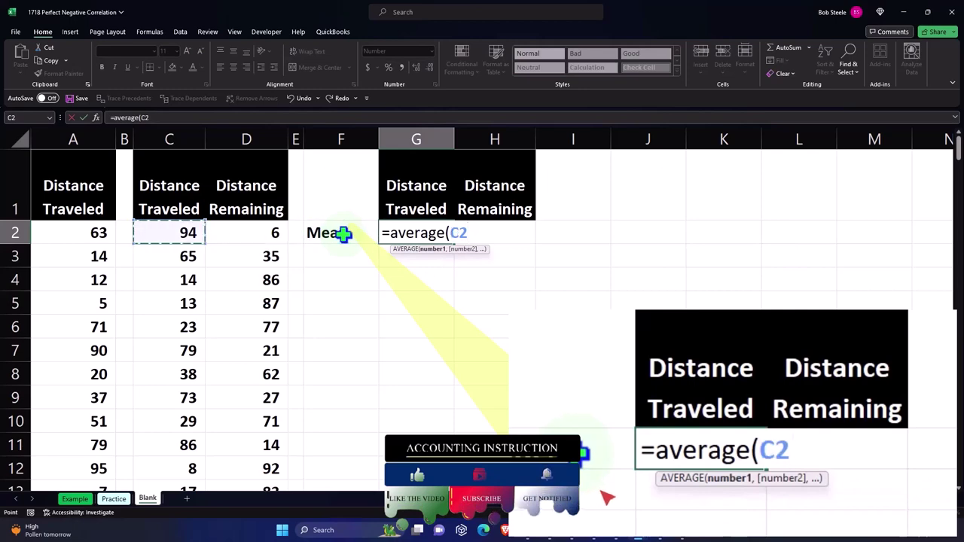
{"action": "key", "text": "ctrl+shift+Down"}
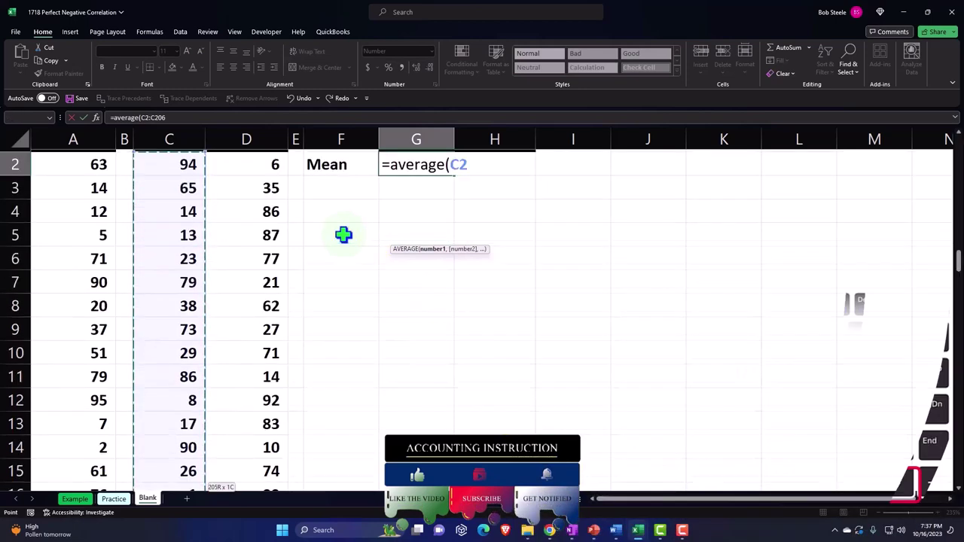
{"action": "key", "text": "Return"}
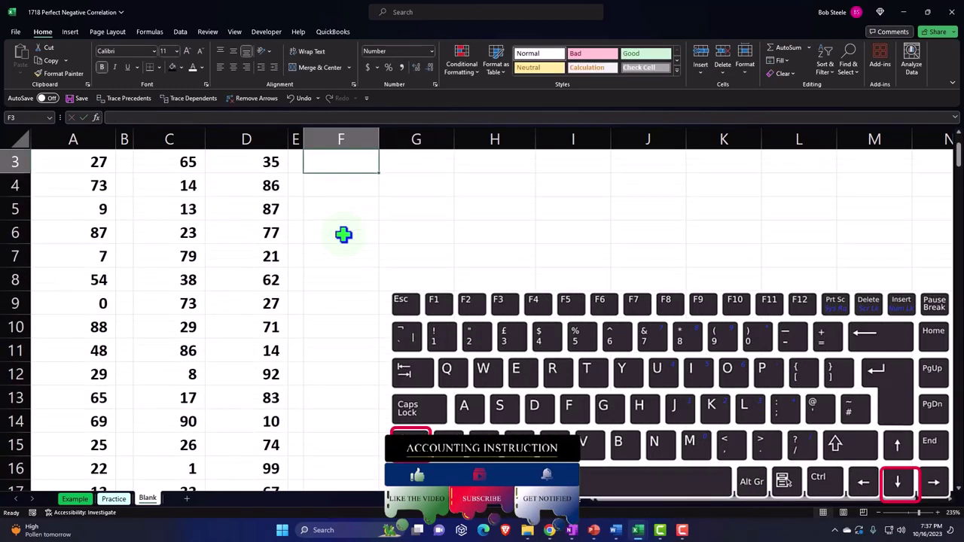
Step: Show the G2 mean with two decimal places, so it reads 53.92
{"action": "scroll", "coordinate": [343, 234], "scroll_direction": "up", "scroll_amount": 1}
{"action": "left_click", "coordinate": [343, 234]}
{"action": "key", "text": "Right"}
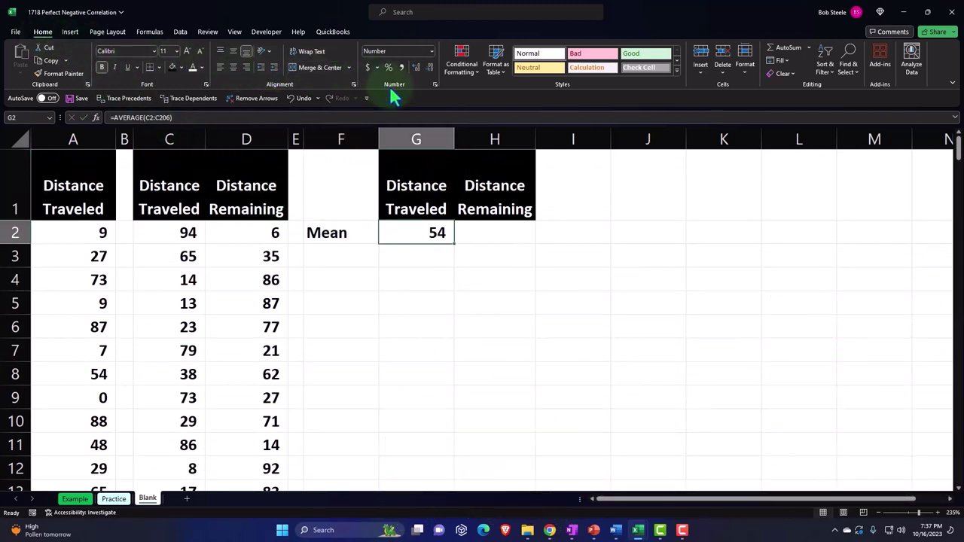
{"action": "left_click", "coordinate": [414, 66]}
{"action": "left_click", "coordinate": [414, 66]}
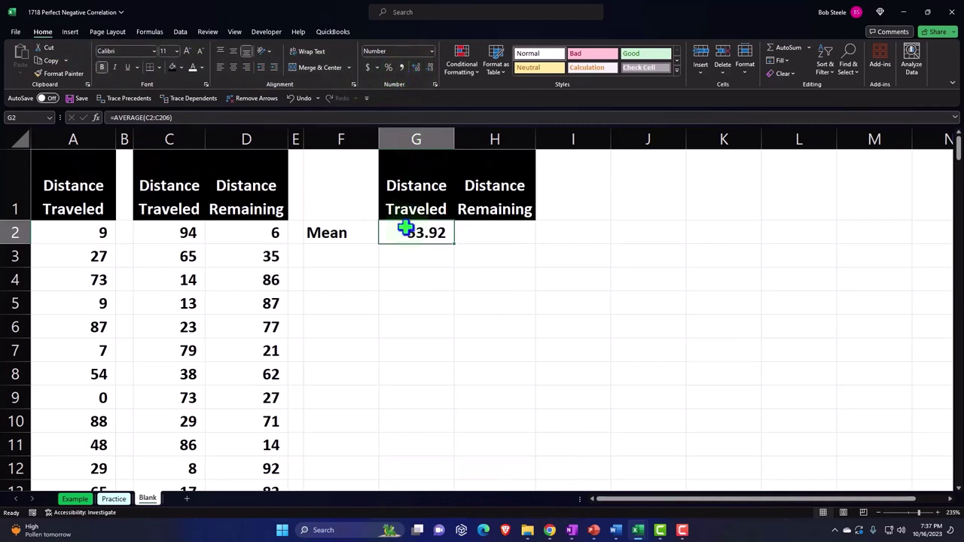
{"action": "left_click", "coordinate": [369, 253]}
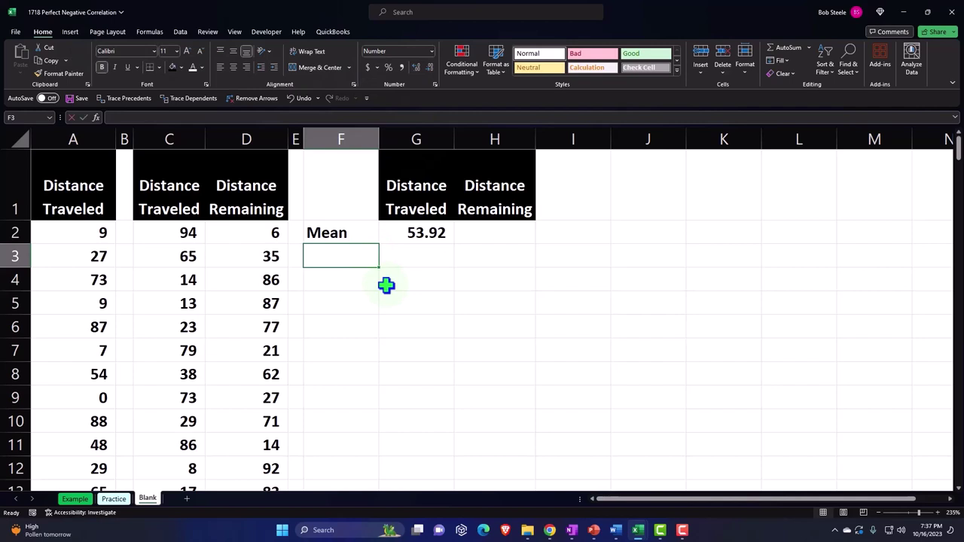
Step: Label F3 'SD' and enter =STDEV.S(C2:C206) in G3
{"action": "type", "text": "SD"}
{"action": "key", "text": "Tab"}
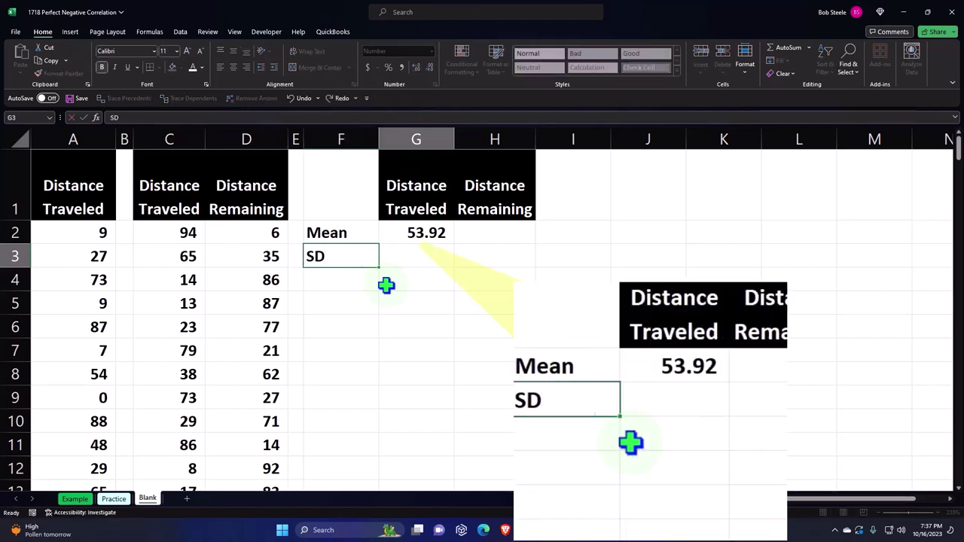
{"action": "type", "text": "="}
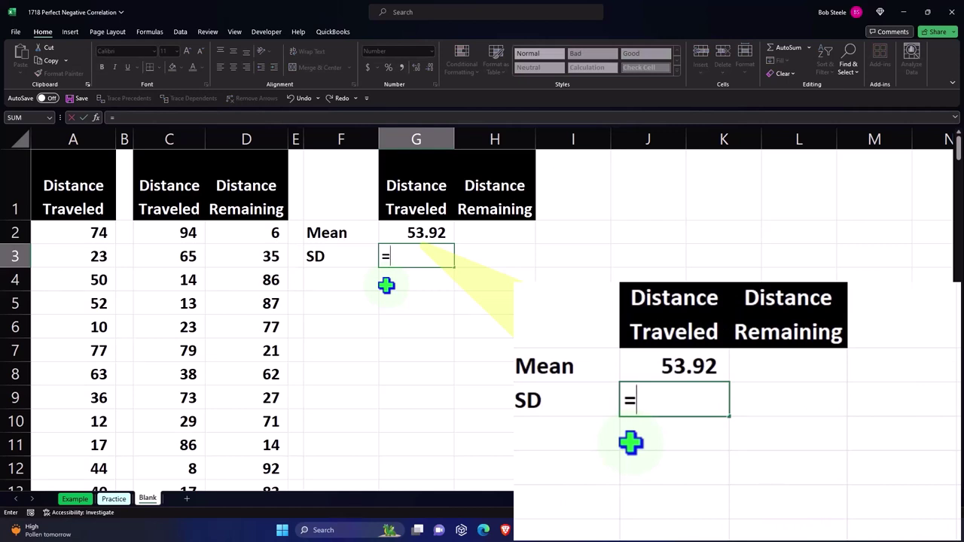
{"action": "type", "text": "st"}
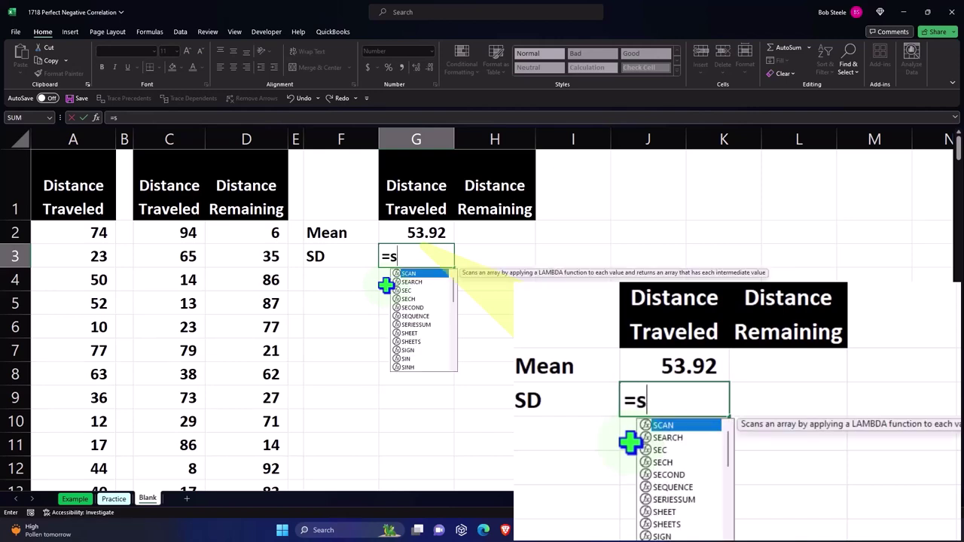
{"action": "key", "text": "Down"}
{"action": "key", "text": "Down"}
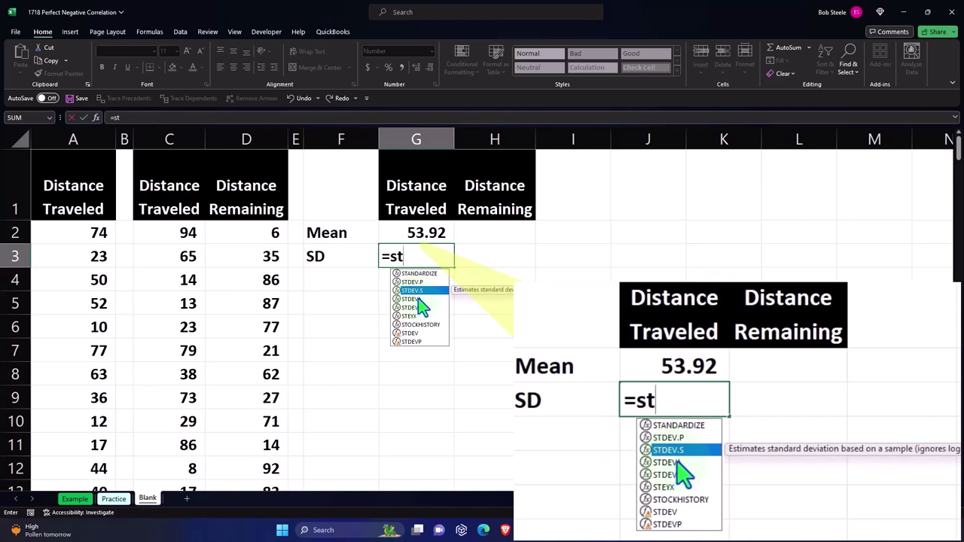
{"action": "key", "text": "Tab"}
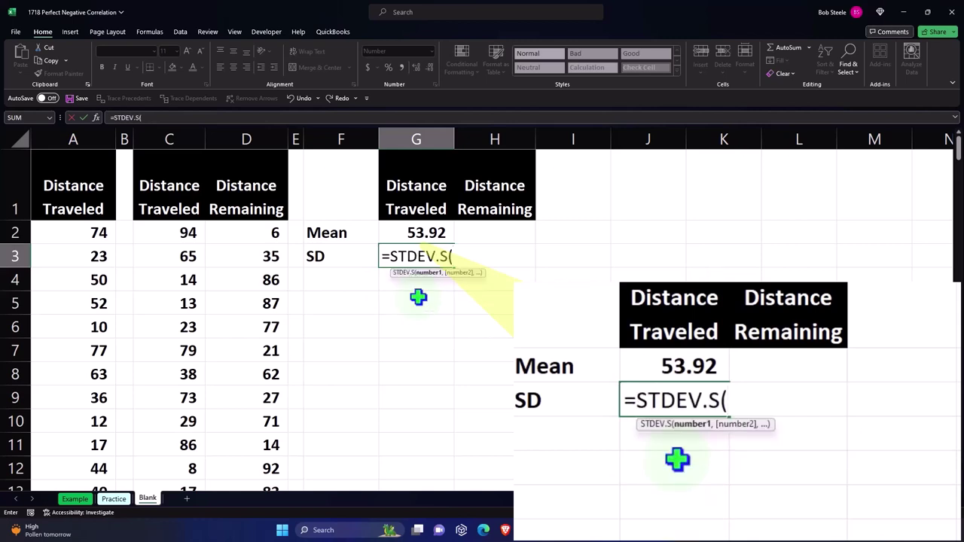
{"action": "left_click", "coordinate": [162, 234]}
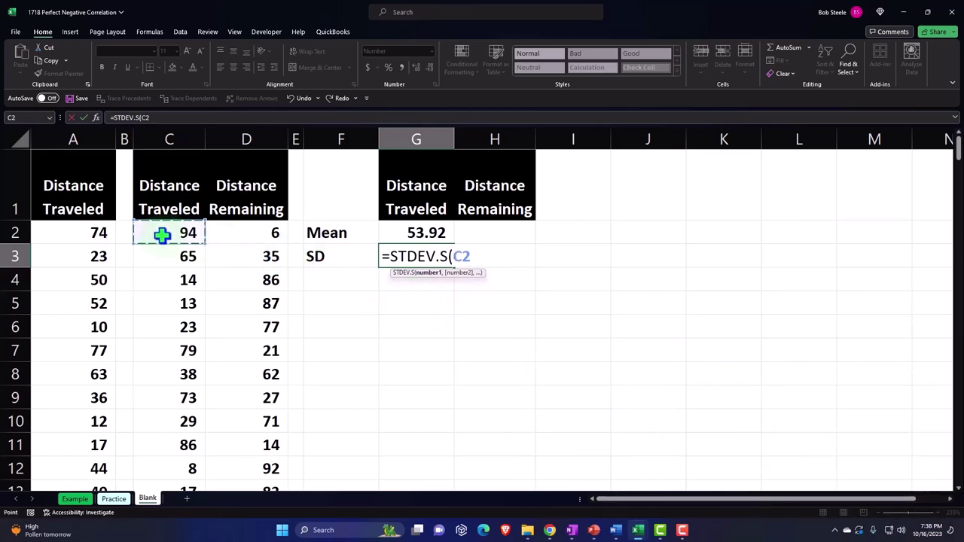
{"action": "key", "text": "ctrl+shift+Down"}
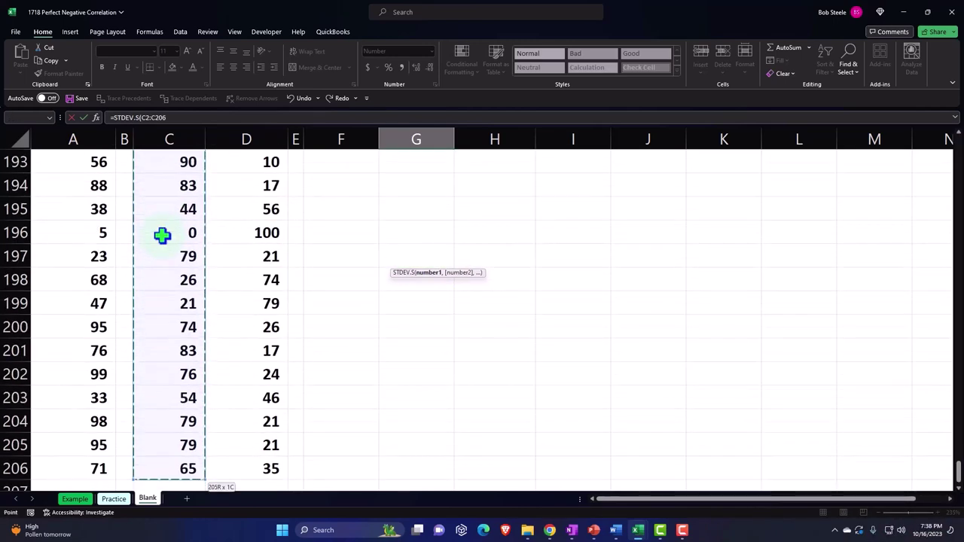
{"action": "key", "text": "Return"}
Step: Format the G3 standard deviation to two decimals, reading 28.64
{"action": "scroll", "coordinate": [226, 226], "scroll_direction": "up", "scroll_amount": 1}
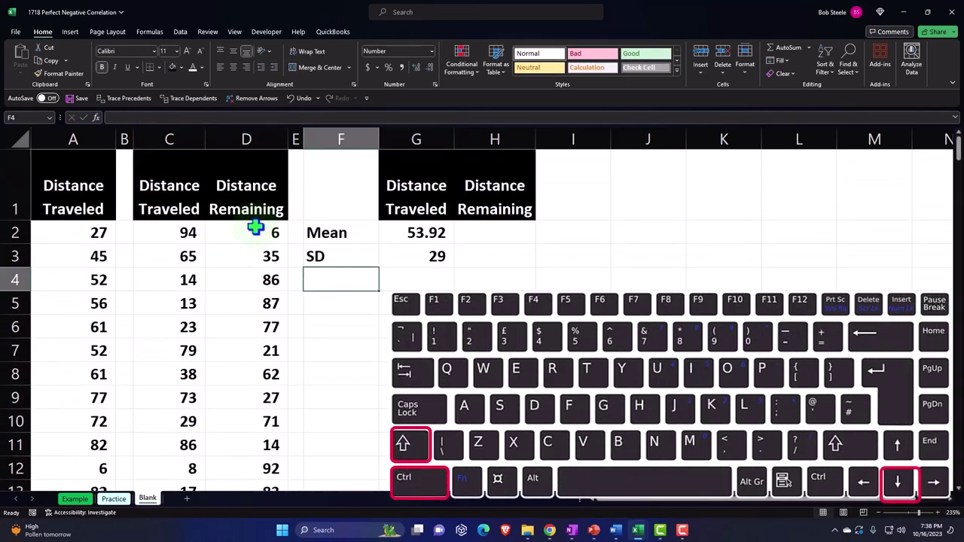
{"action": "left_click", "coordinate": [420, 253]}
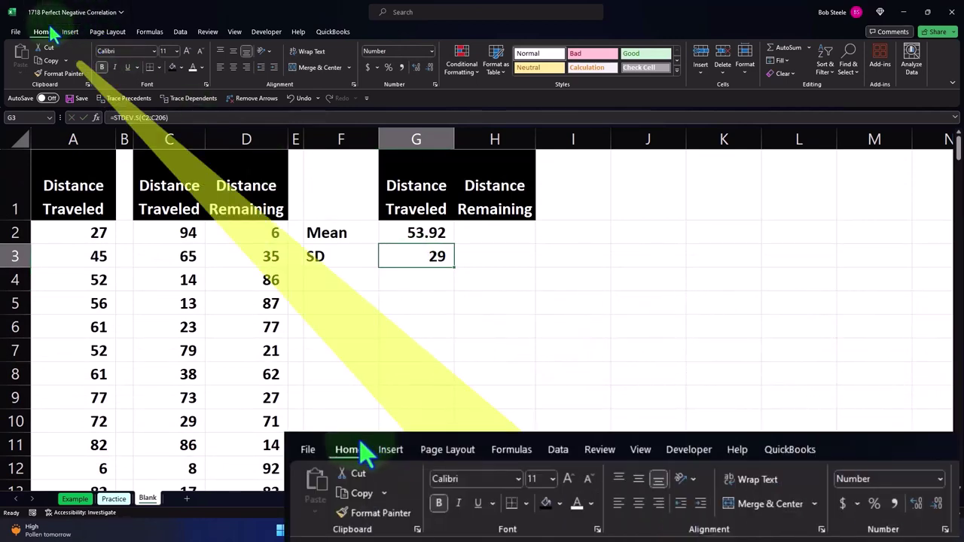
{"action": "left_click", "coordinate": [417, 67]}
{"action": "left_click", "coordinate": [417, 67]}
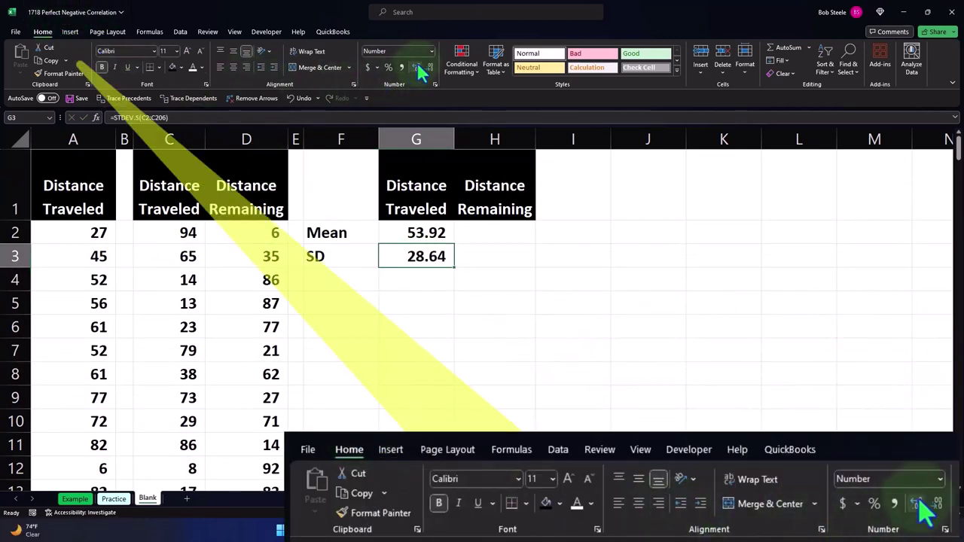
{"action": "left_click", "coordinate": [489, 235]}
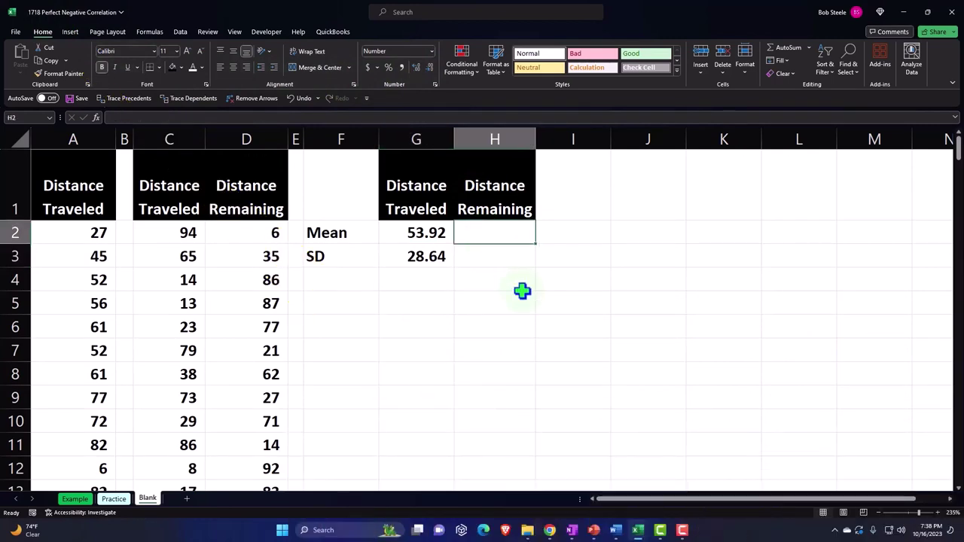
Step: Enter =AVERAGE(D2:D206) in H2 and display it to two decimals as 46.08
{"action": "type", "text": "="}
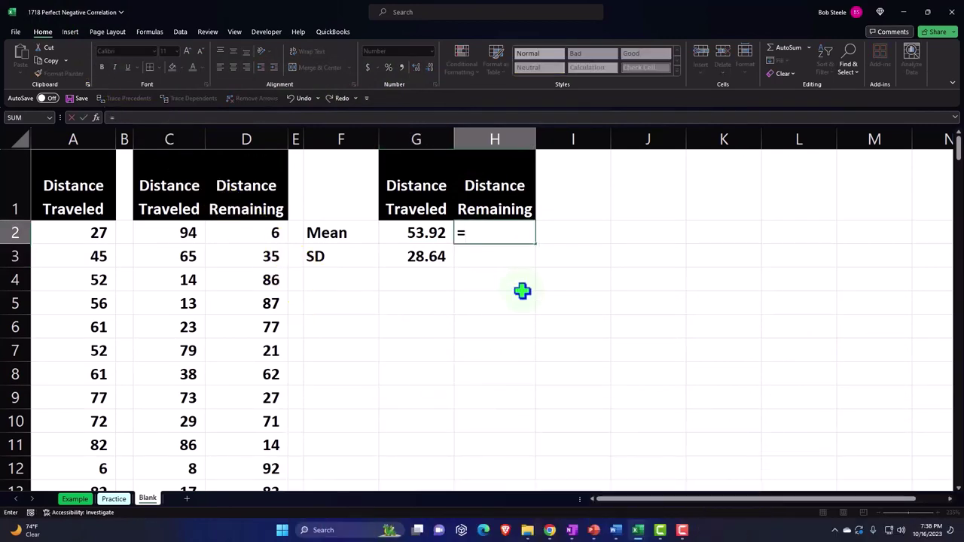
{"action": "type", "text": "av"}
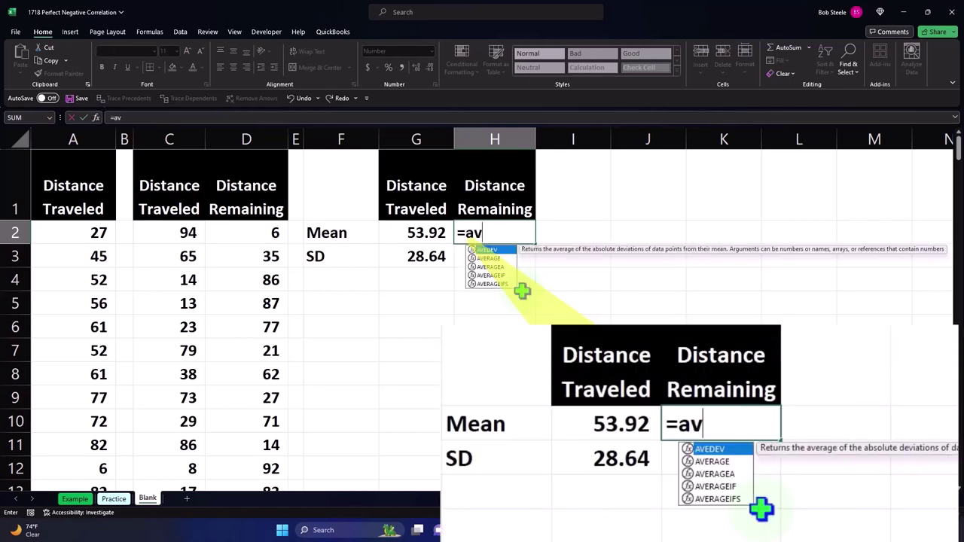
{"action": "type", "text": "e"}
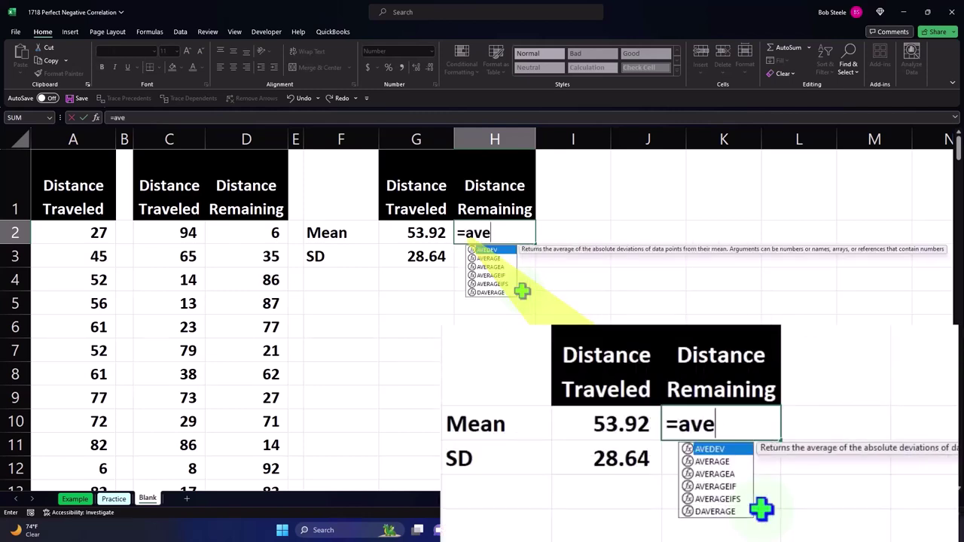
{"action": "type", "text": "r"}
{"action": "key", "text": "Tab"}
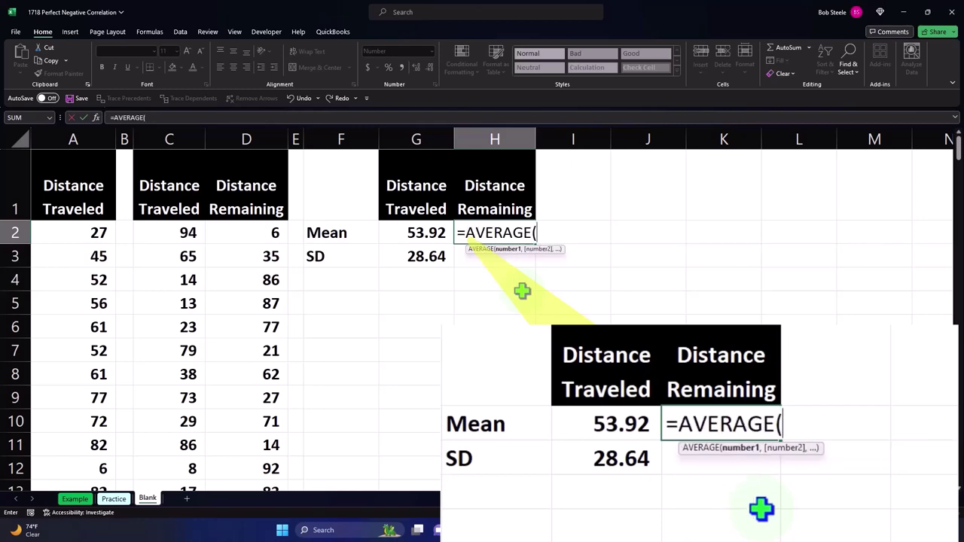
{"action": "key", "text": "Left"}
{"action": "key", "text": "Left"}
{"action": "key", "text": "Left"}
{"action": "key", "text": "Left"}
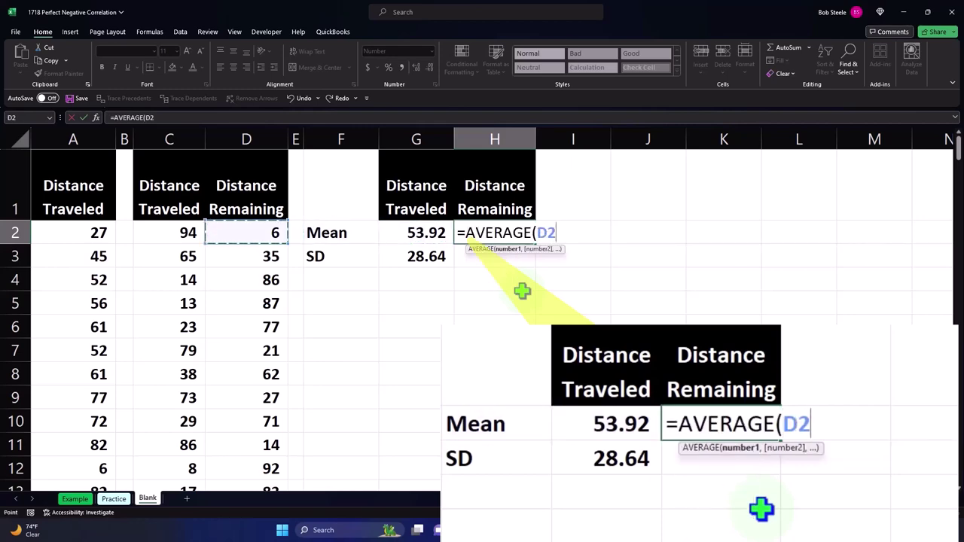
{"action": "key", "text": "ctrl+shift+Down"}
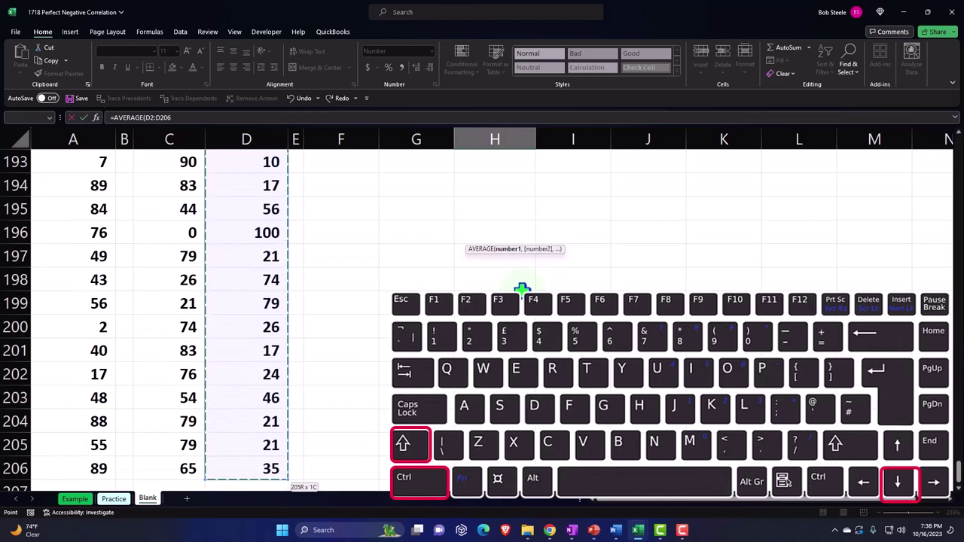
{"action": "key", "text": "Return"}
{"action": "left_click", "coordinate": [501, 230]}
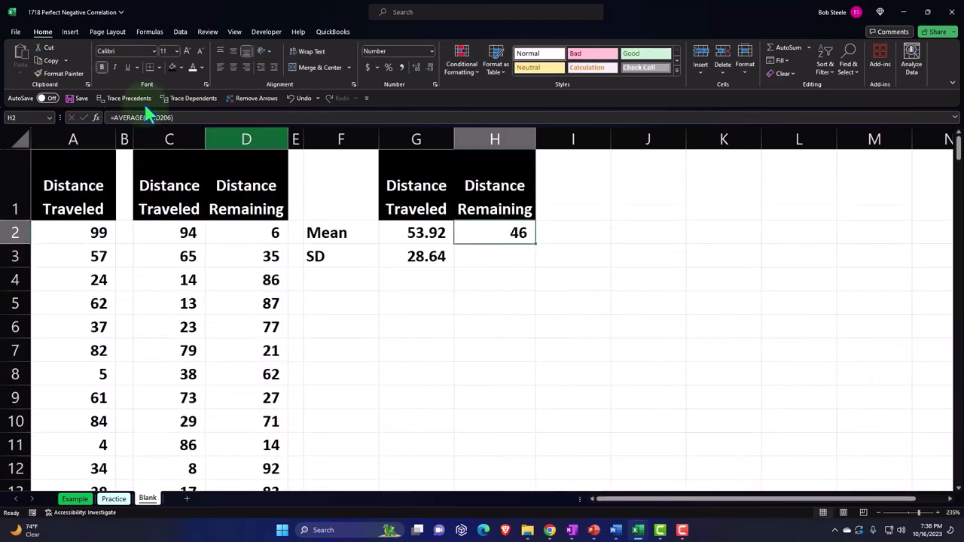
{"action": "left_click", "coordinate": [415, 67]}
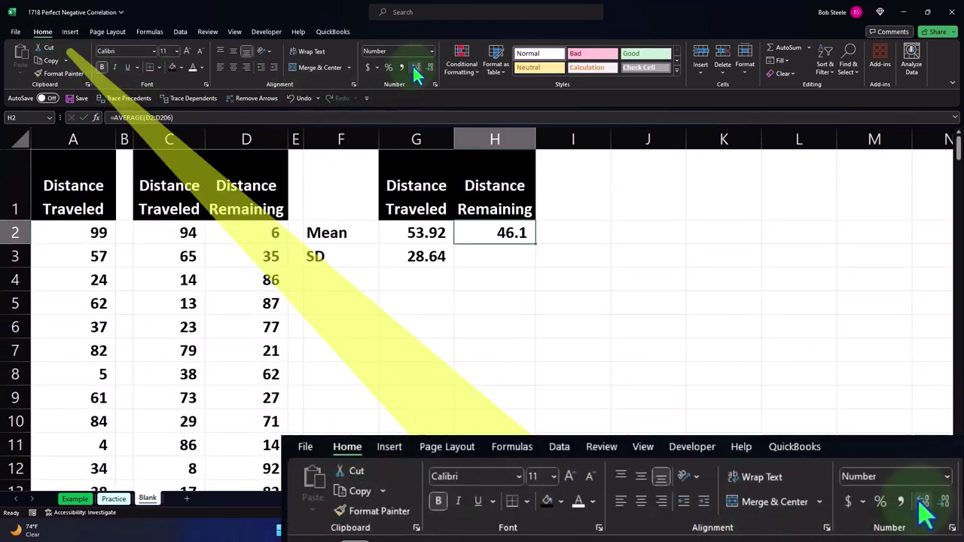
{"action": "left_click", "coordinate": [415, 67]}
{"action": "left_click", "coordinate": [507, 254]}
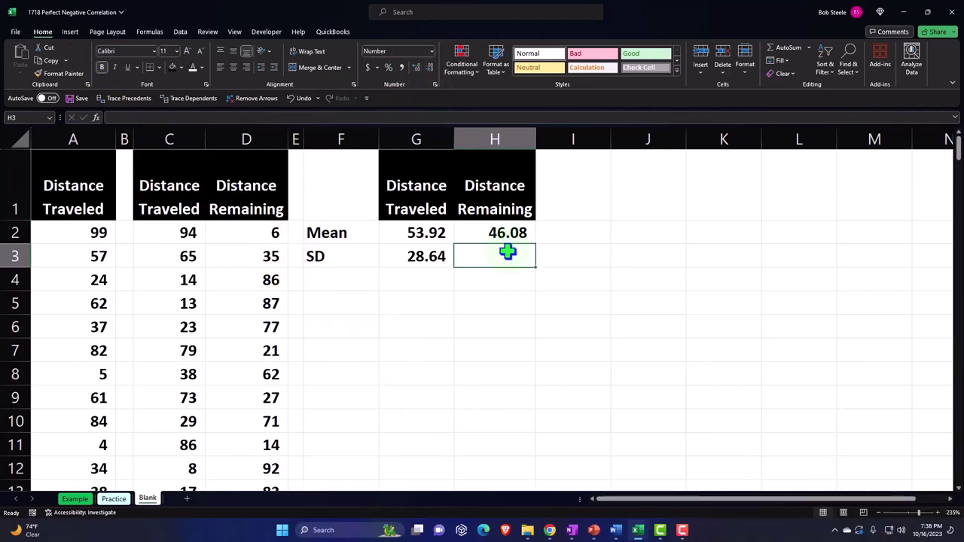
Step: Enter =STDEV.S(D2:D206) in H3 and display it to two decimals as 28.64
{"action": "type", "text": "=st"}
{"action": "key", "text": "Down"}
{"action": "key", "text": "Down"}
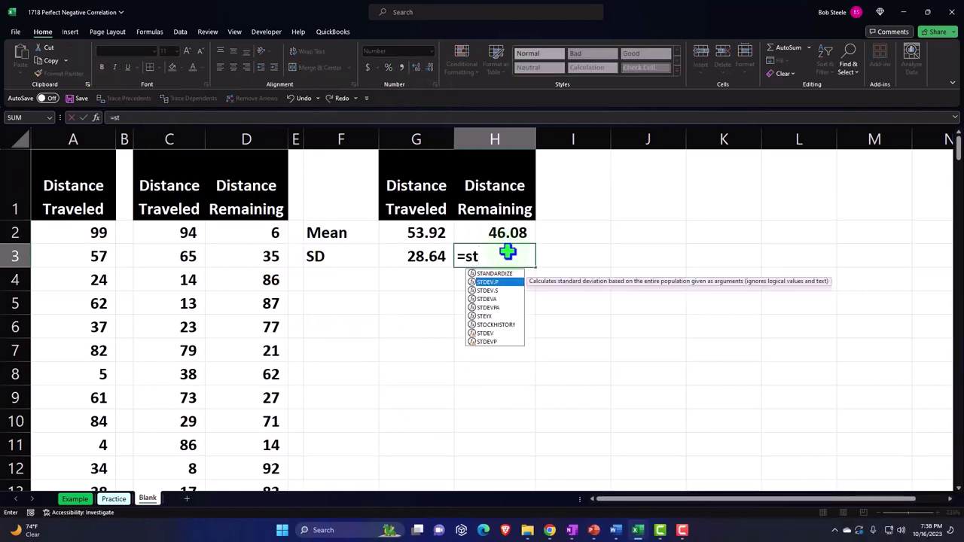
{"action": "key", "text": "Tab"}
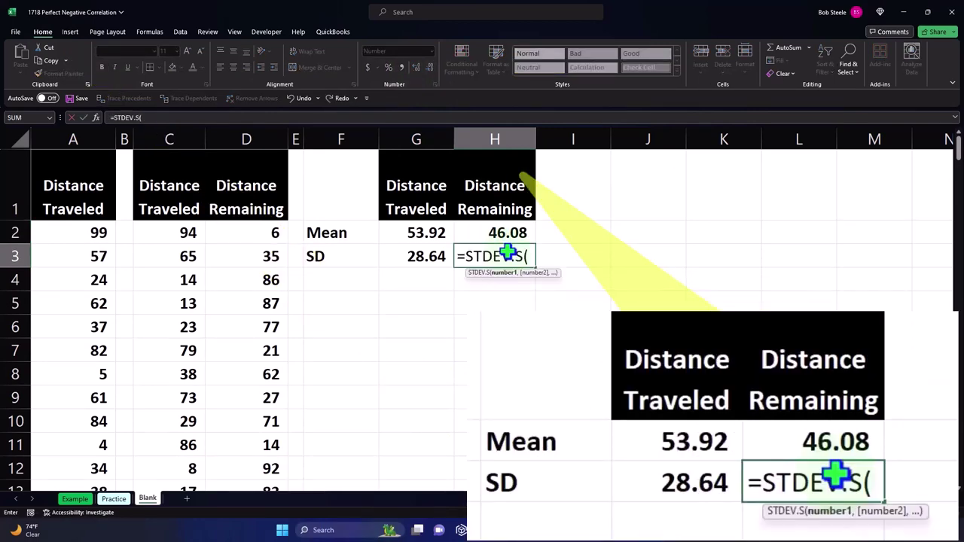
{"action": "key", "text": "Left"}
{"action": "key", "text": "Left"}
{"action": "key", "text": "Left"}
{"action": "key", "text": "Left"}
{"action": "key", "text": "Up"}
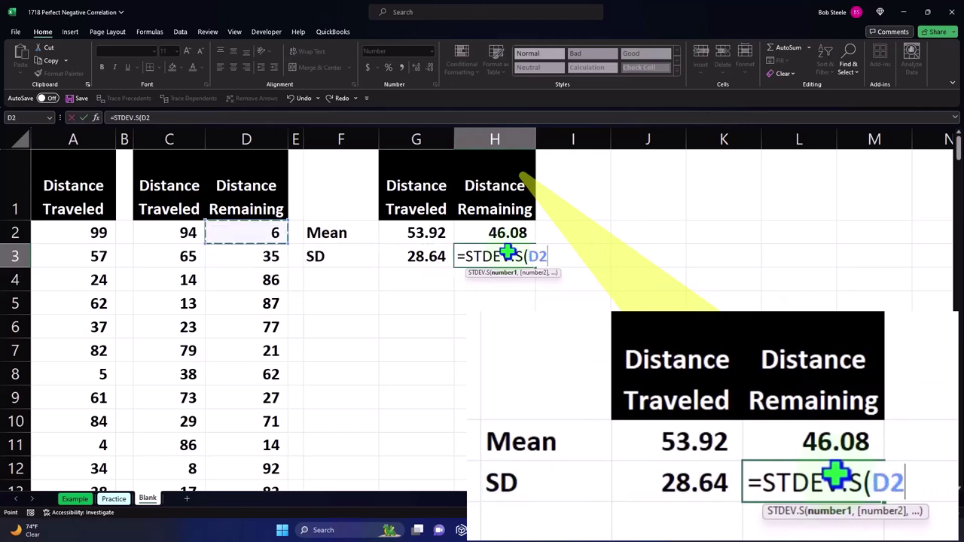
{"action": "key", "text": "ctrl+shift+Down"}
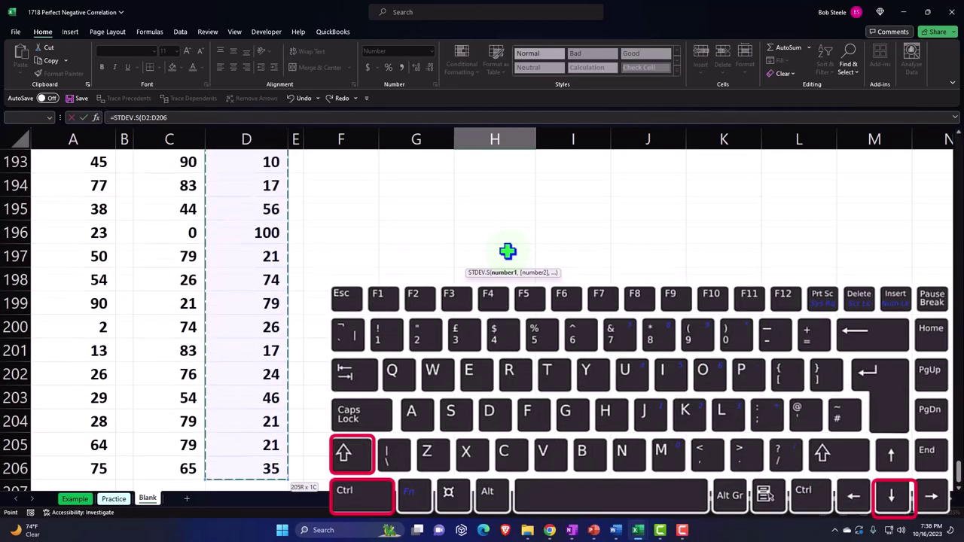
{"action": "key", "text": "Return"}
{"action": "scroll", "coordinate": [507, 250], "scroll_direction": "up", "scroll_amount": 1}
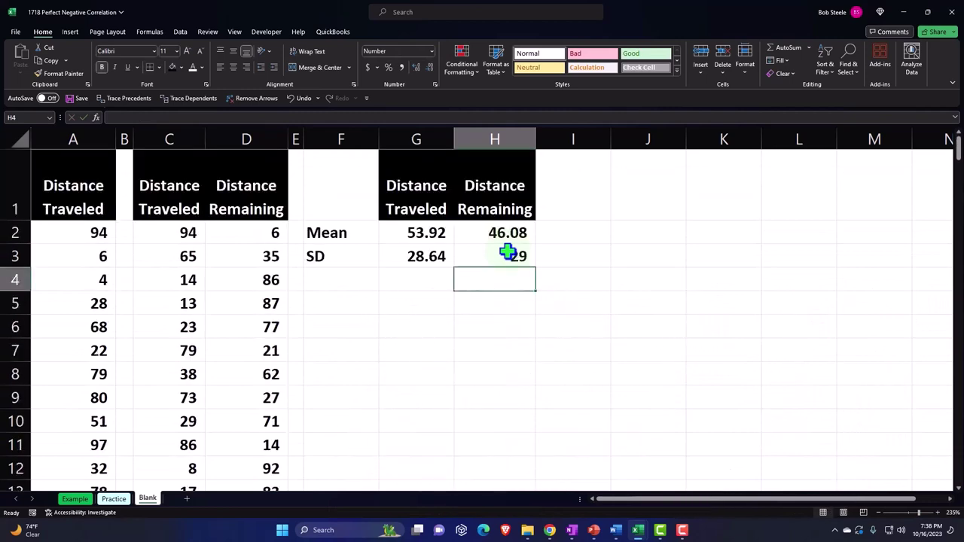
{"action": "left_click", "coordinate": [508, 253]}
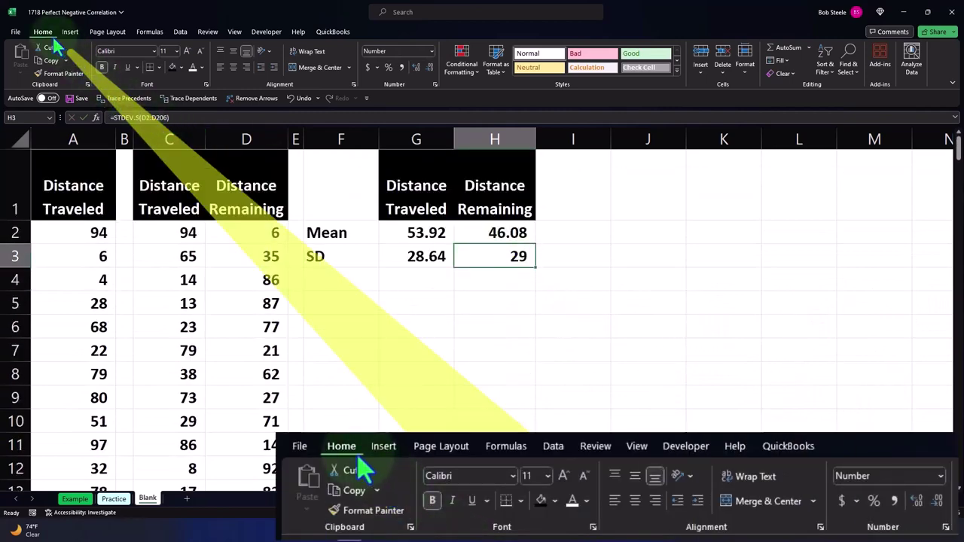
{"action": "left_click", "coordinate": [414, 66]}
{"action": "left_click", "coordinate": [413, 66]}
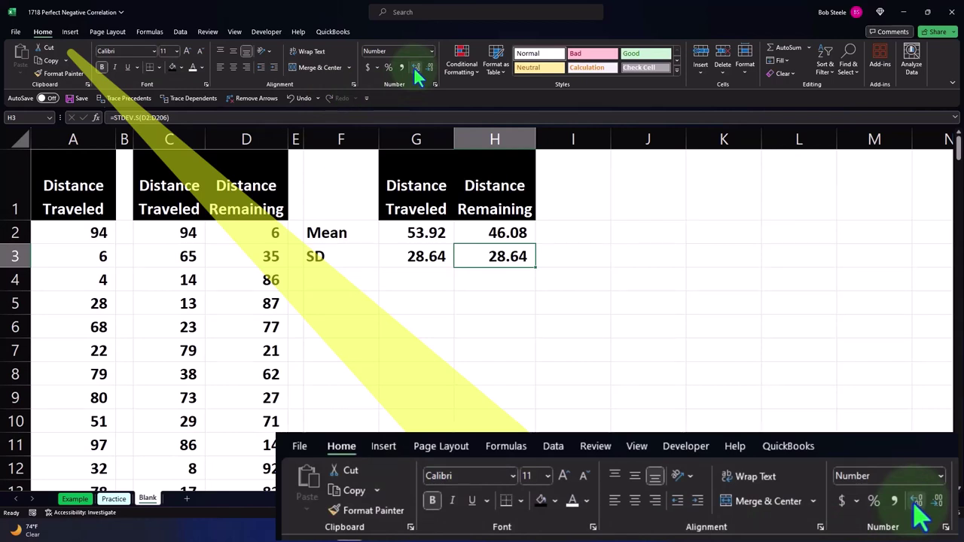
{"action": "left_click", "coordinate": [188, 203]}
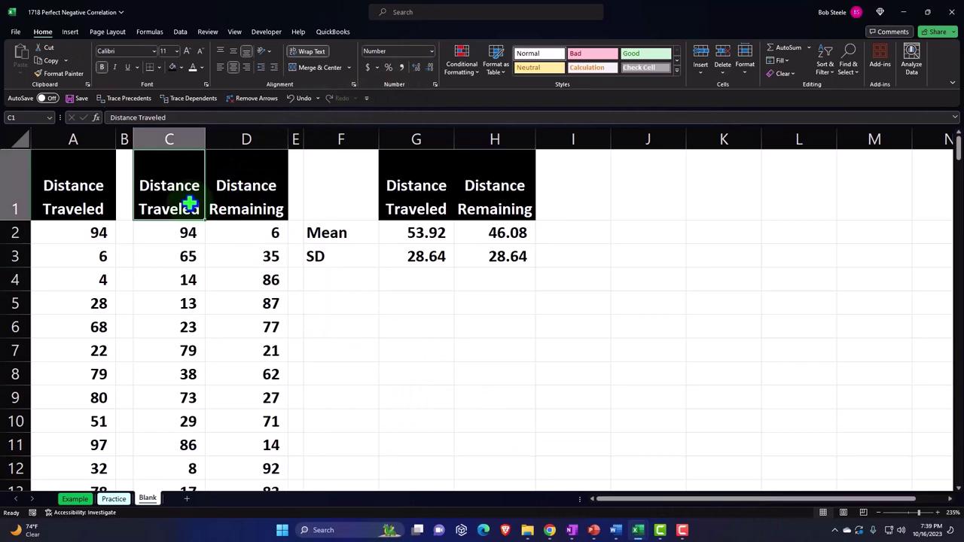
Step: Select the Distance Traveled column C1:C206 and insert a Histogram statistic chart
{"action": "key", "text": "ctrl+shift+Down"}
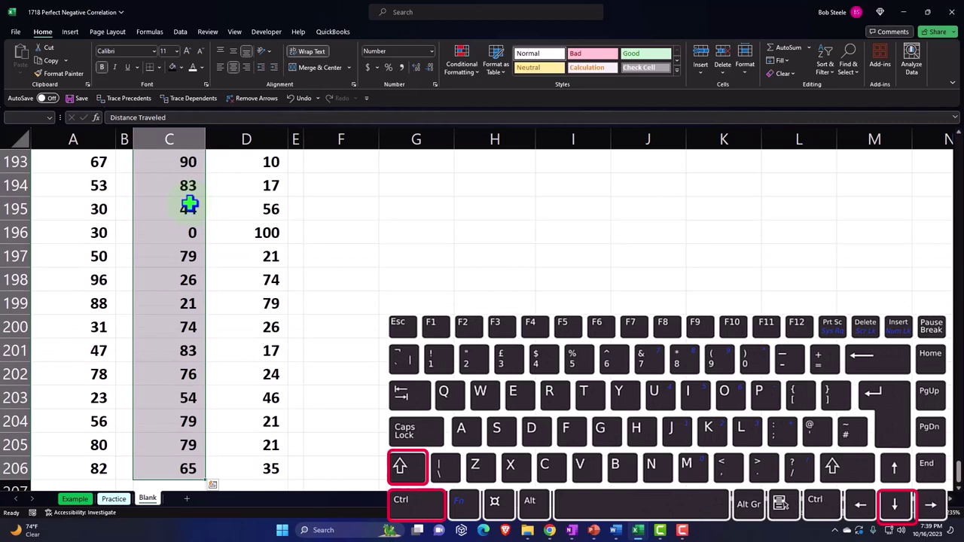
{"action": "key", "text": "ctrl+BackSpace"}
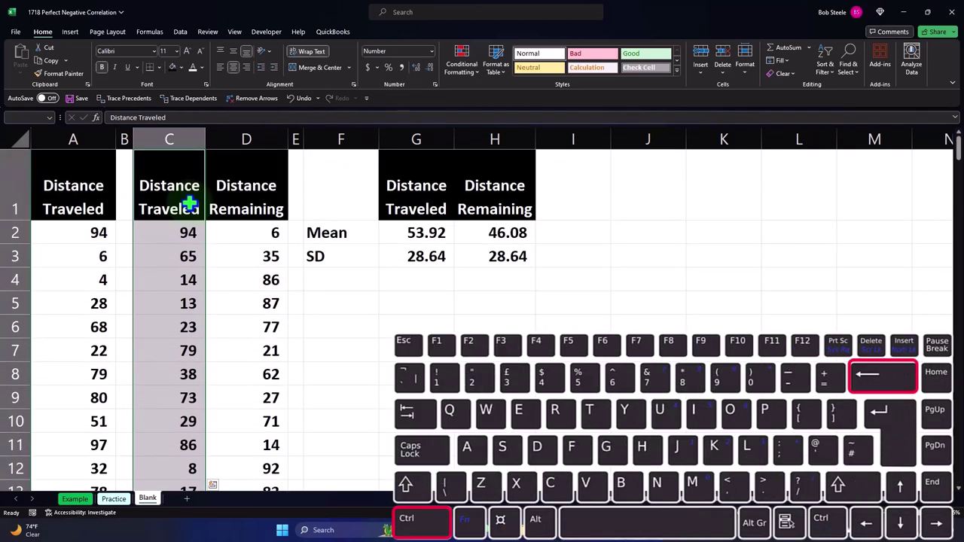
{"action": "left_click", "coordinate": [66, 34]}
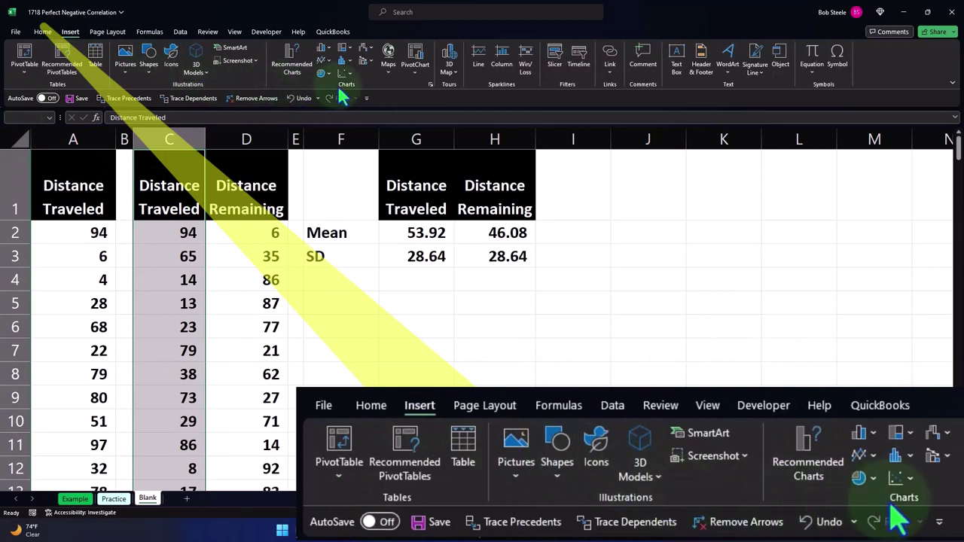
{"action": "left_click", "coordinate": [345, 62]}
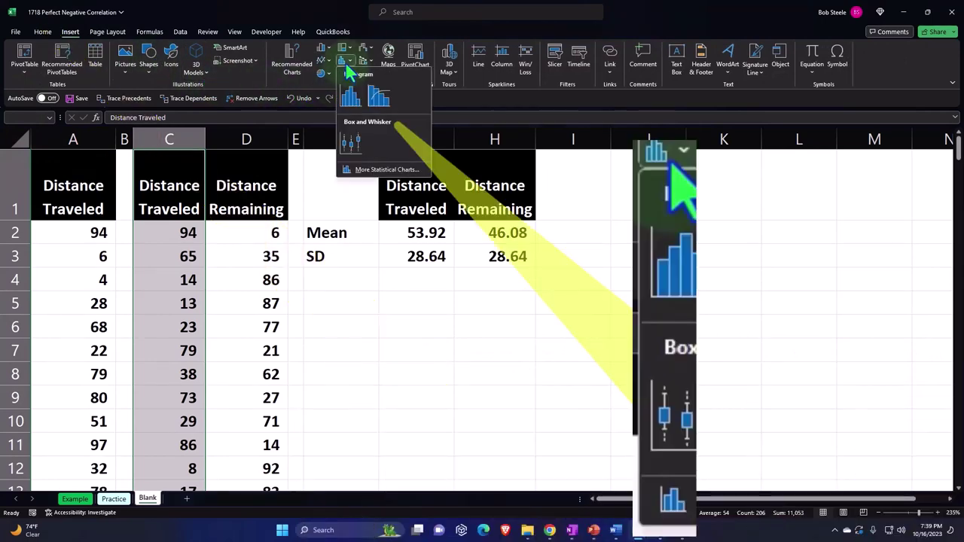
{"action": "left_click", "coordinate": [350, 96]}
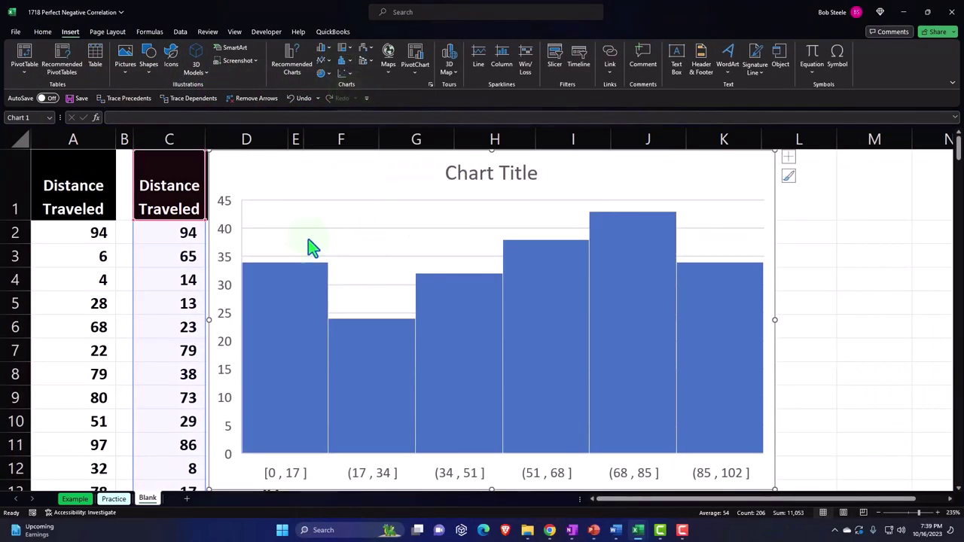
Step: Move the histogram below the Mean/SD table, shrink it, and title it 'Distance Traveled'
{"action": "left_click_drag", "start_coordinate": [271, 174], "coordinate": [369, 269]}
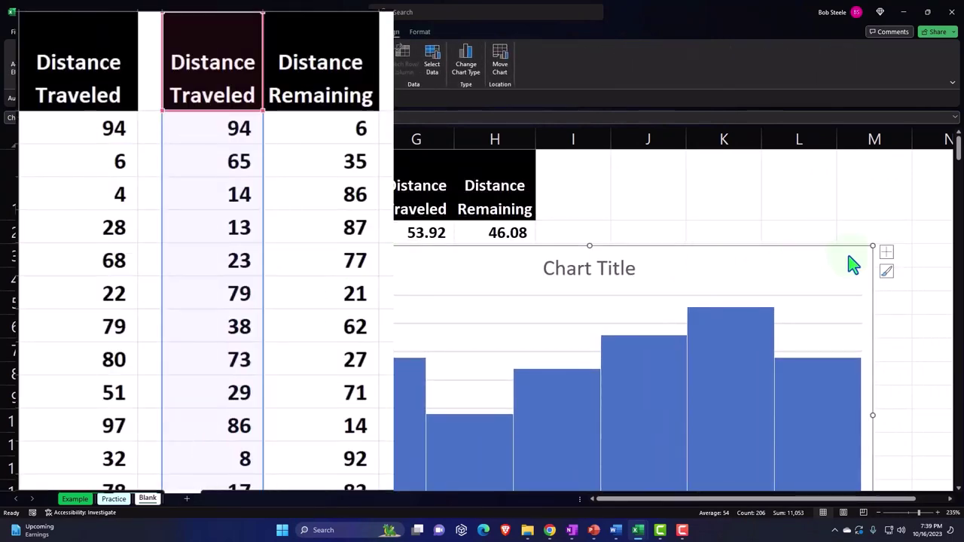
{"action": "left_click_drag", "start_coordinate": [872, 247], "coordinate": [790, 298]}
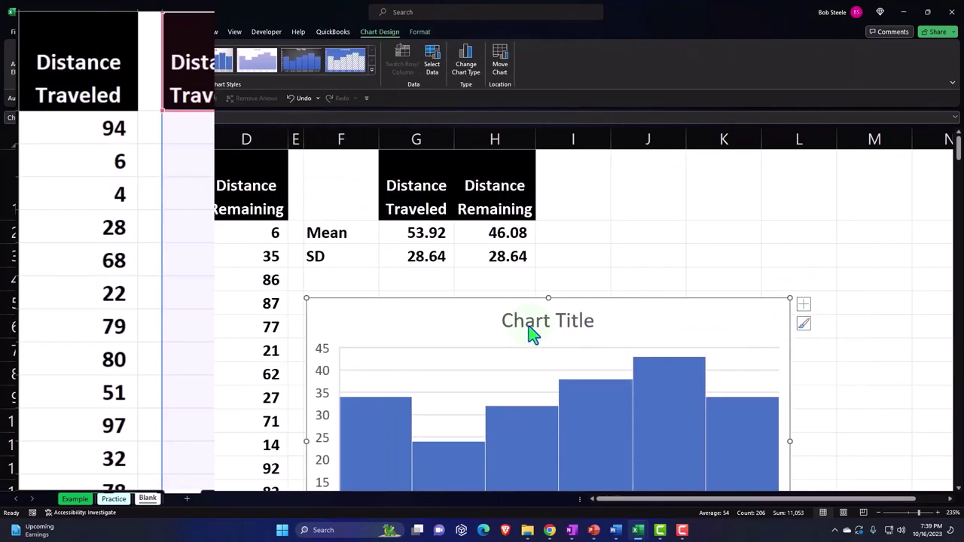
{"action": "left_click", "coordinate": [527, 327]}
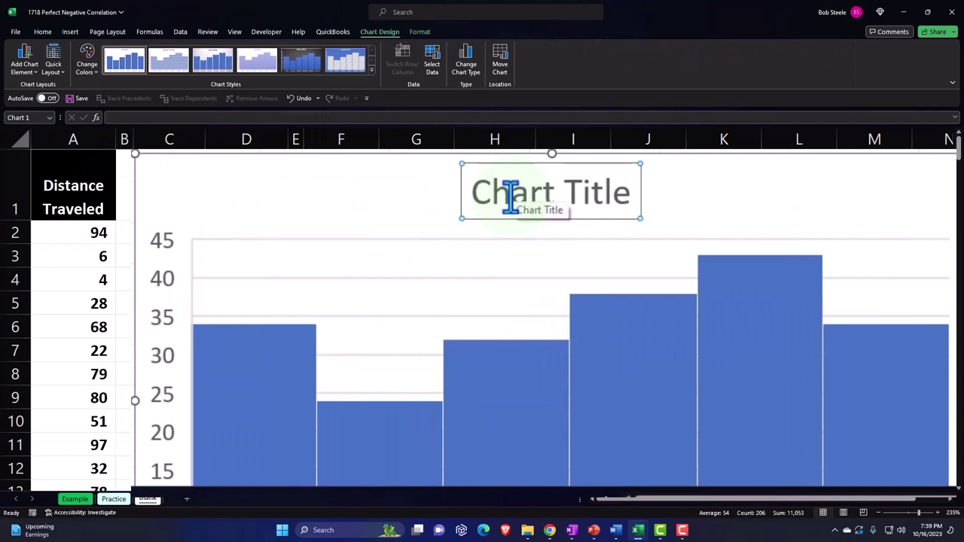
{"action": "type", "text": "Dista"}
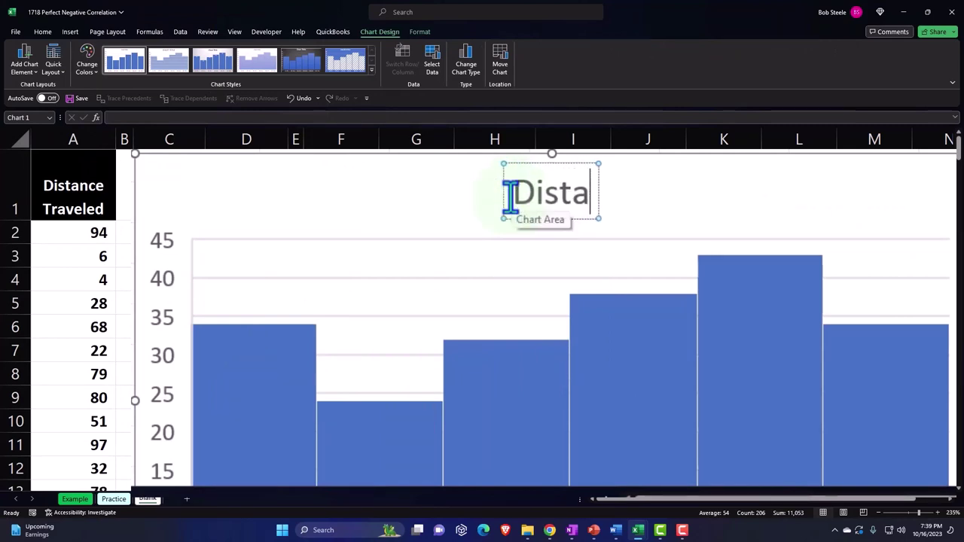
{"action": "type", "text": "nce Tra"}
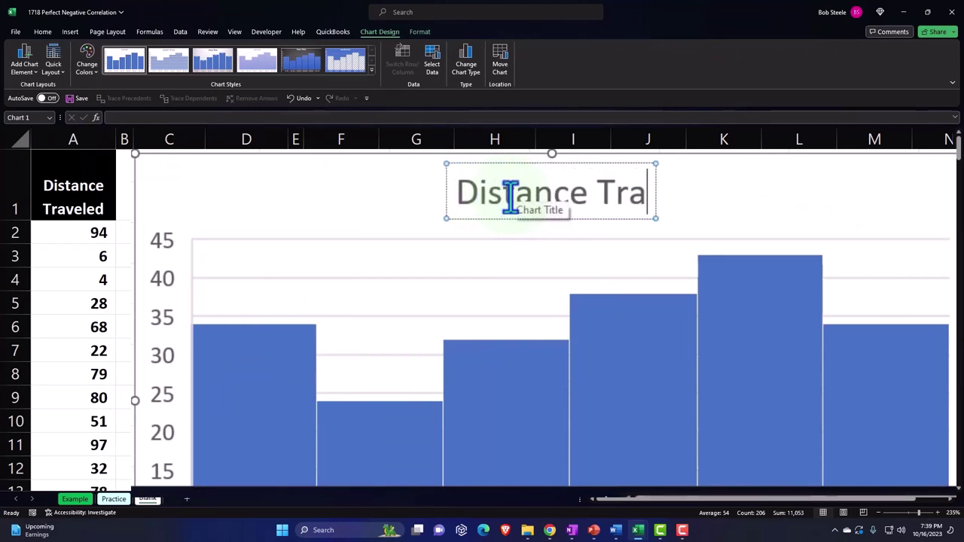
{"action": "type", "text": "veled"}
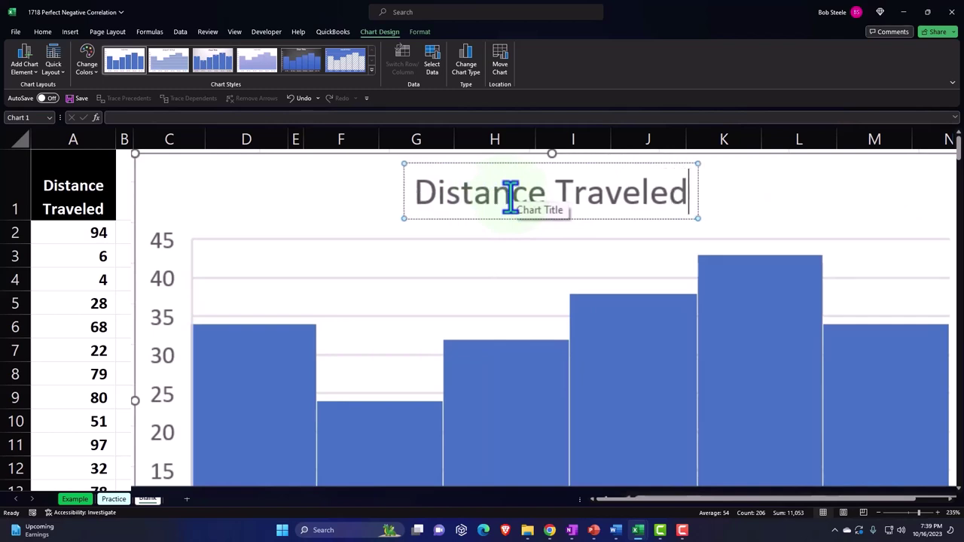
{"action": "key", "text": "Escape"}
{"action": "key", "text": "Escape"}
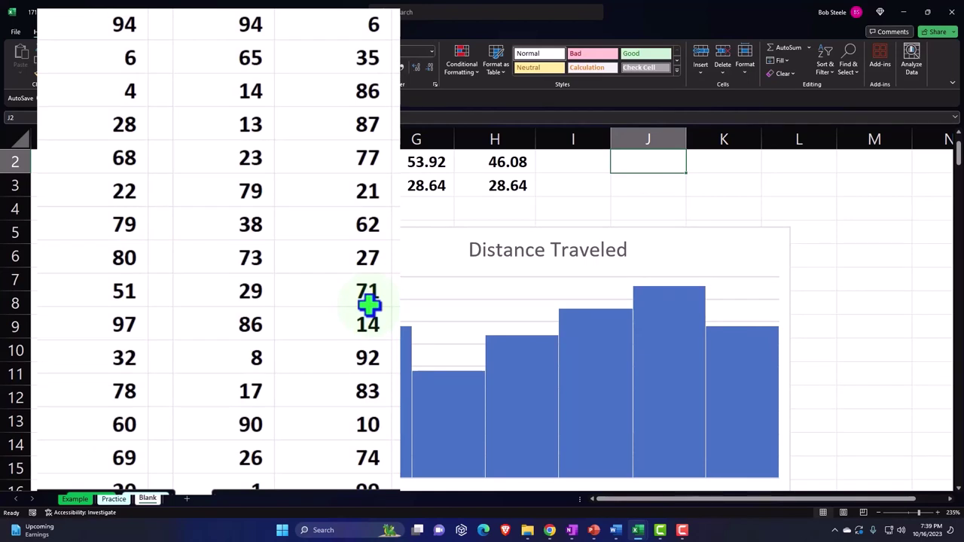
{"action": "left_click", "coordinate": [161, 268]}
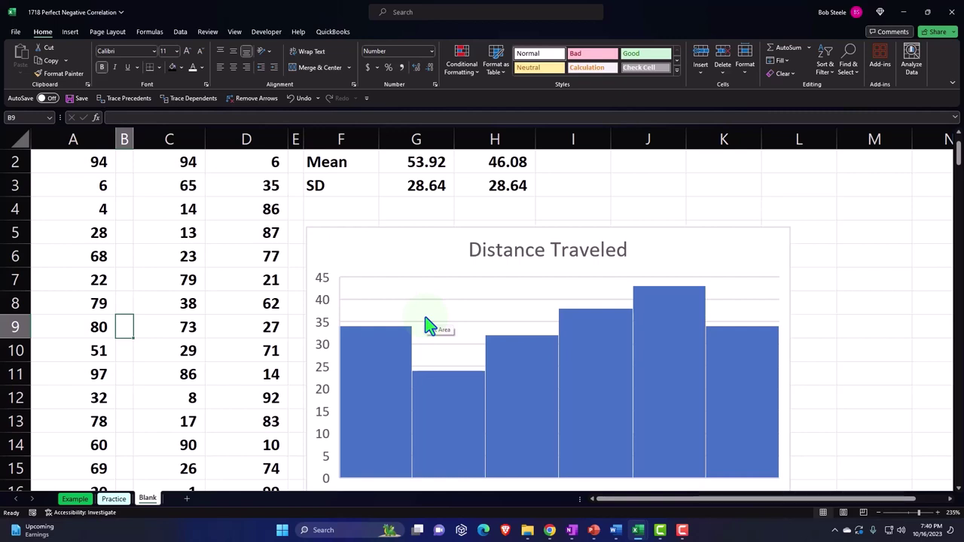
{"action": "scroll", "coordinate": [429, 326], "scroll_direction": "up", "scroll_amount": 1}
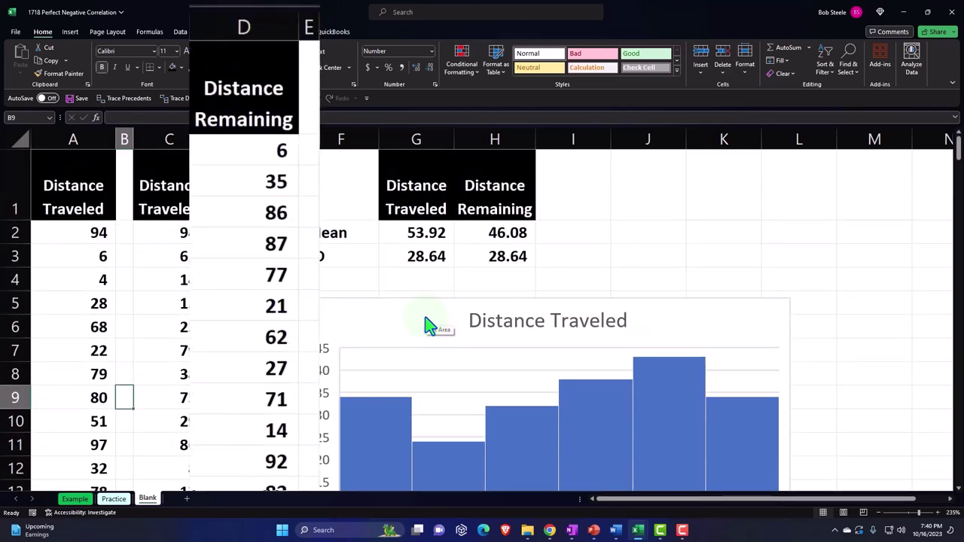
{"action": "left_click", "coordinate": [257, 111]}
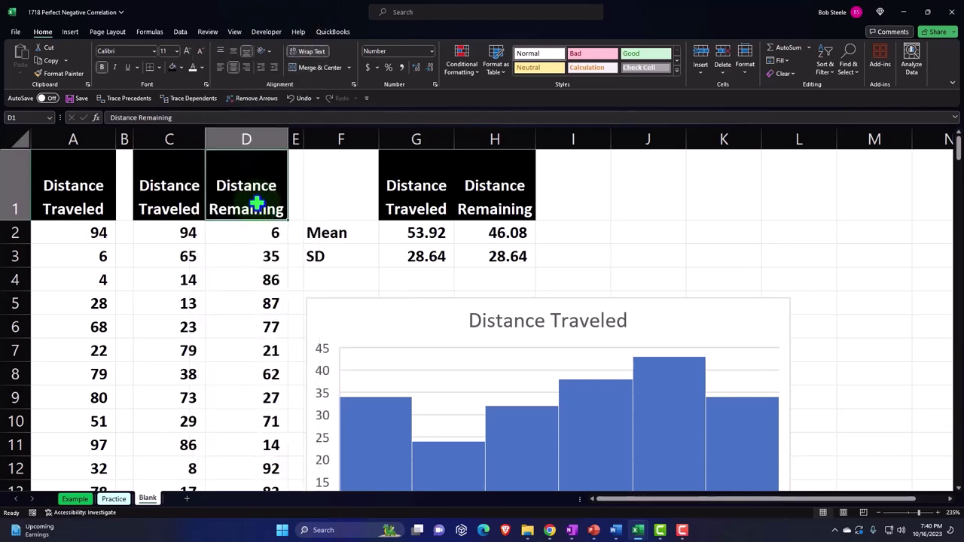
Step: Select the Distance Remaining column D1:D206 and insert a Histogram statistic chart
{"action": "key", "text": "ctrl+shift+Down"}
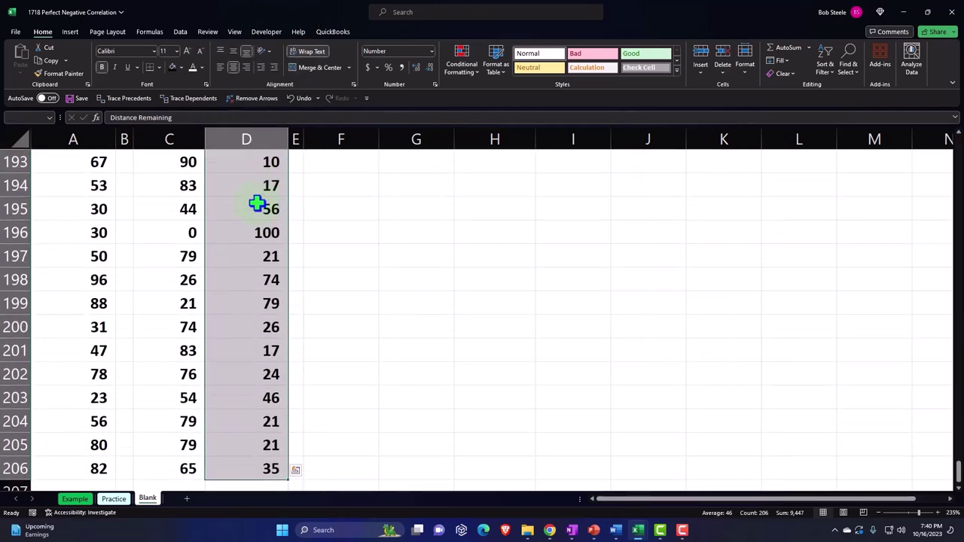
{"action": "left_click", "coordinate": [70, 32]}
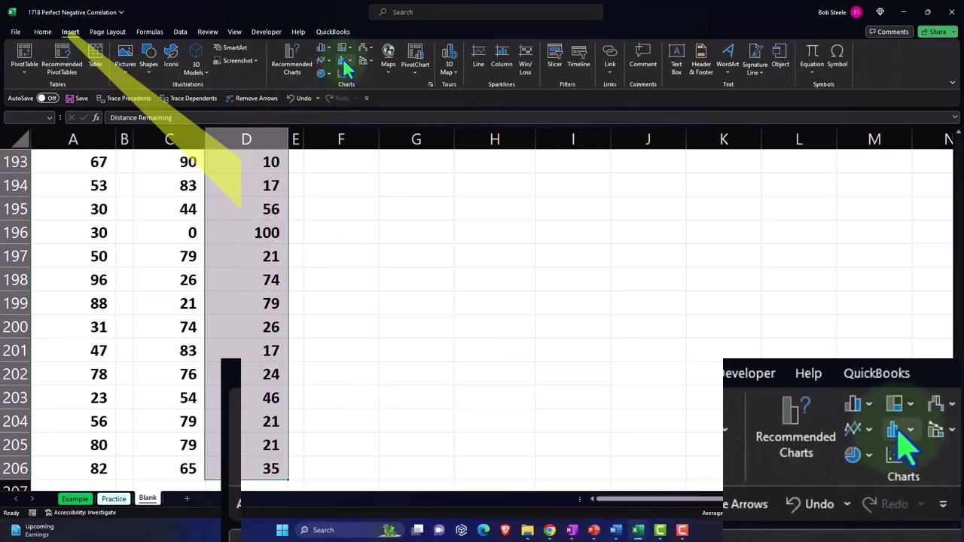
{"action": "left_click", "coordinate": [344, 61]}
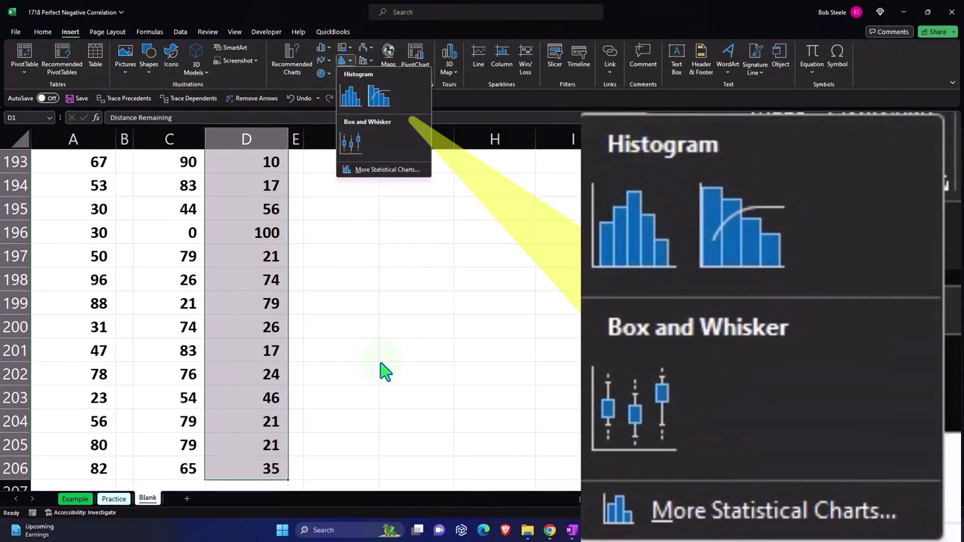
{"action": "left_click", "coordinate": [265, 451]}
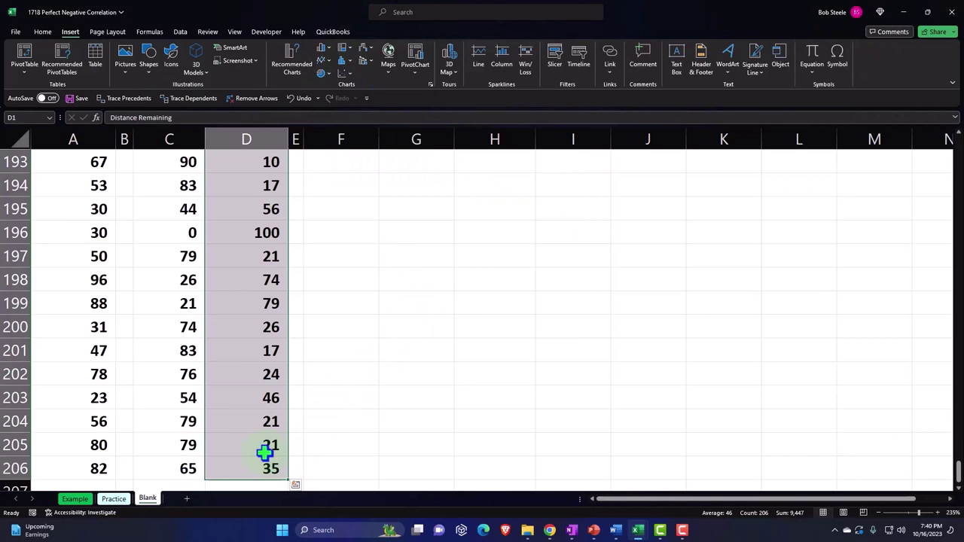
{"action": "key", "text": "ctrl+BackSpace"}
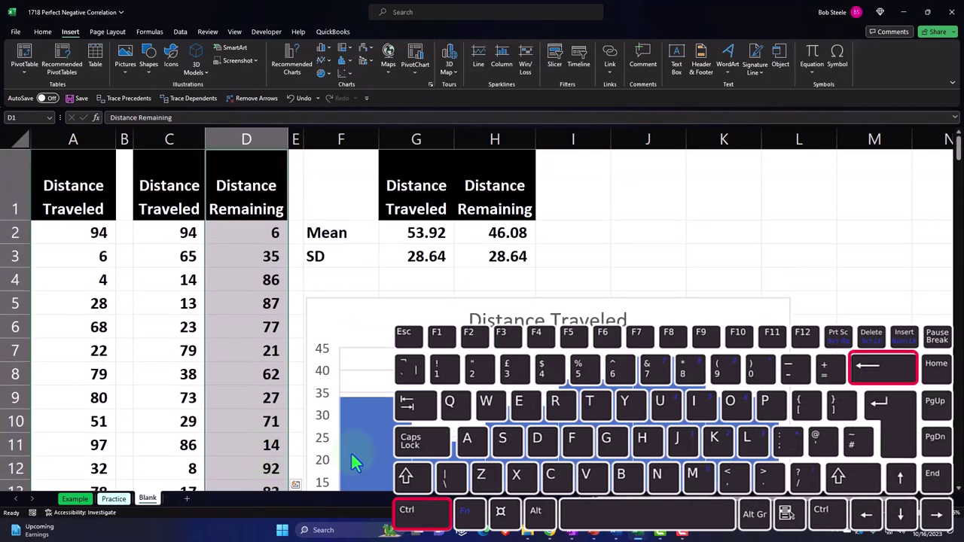
{"action": "scroll", "coordinate": [354, 451], "scroll_direction": "down", "scroll_amount": 1}
{"action": "scroll", "coordinate": [359, 452], "scroll_direction": "down", "scroll_amount": 2}
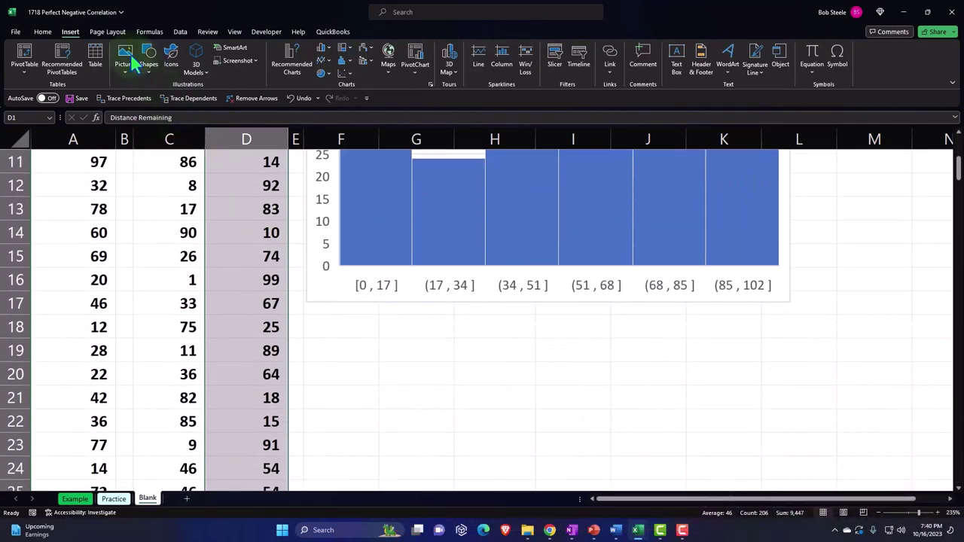
{"action": "left_click", "coordinate": [342, 62]}
{"action": "left_click", "coordinate": [349, 94]}
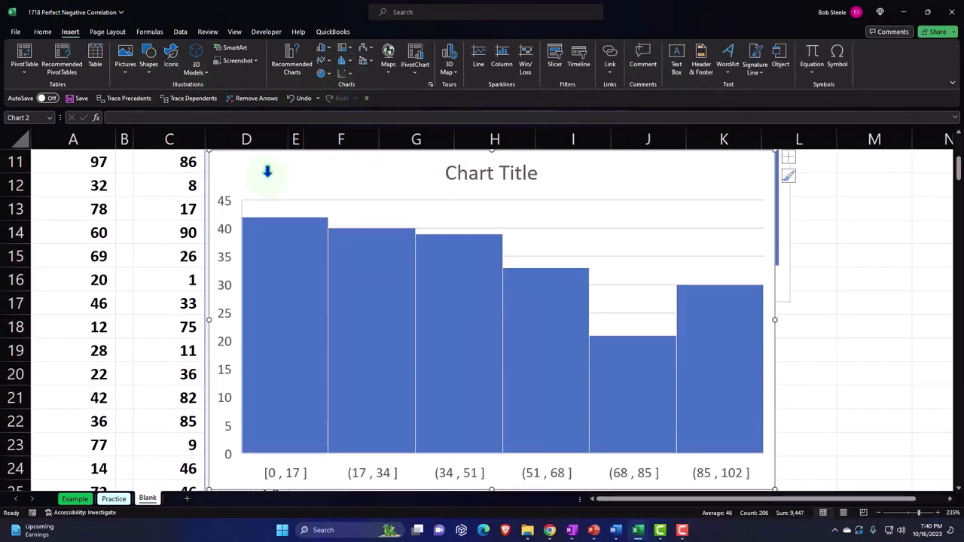
Step: Move the new histogram below the first one and title it 'Distance Remaining'
{"action": "left_click_drag", "start_coordinate": [267, 170], "coordinate": [350, 332]}
{"action": "left_click", "coordinate": [569, 343]}
{"action": "scroll", "coordinate": [482, 344], "scroll_direction": "up", "scroll_amount": 5}
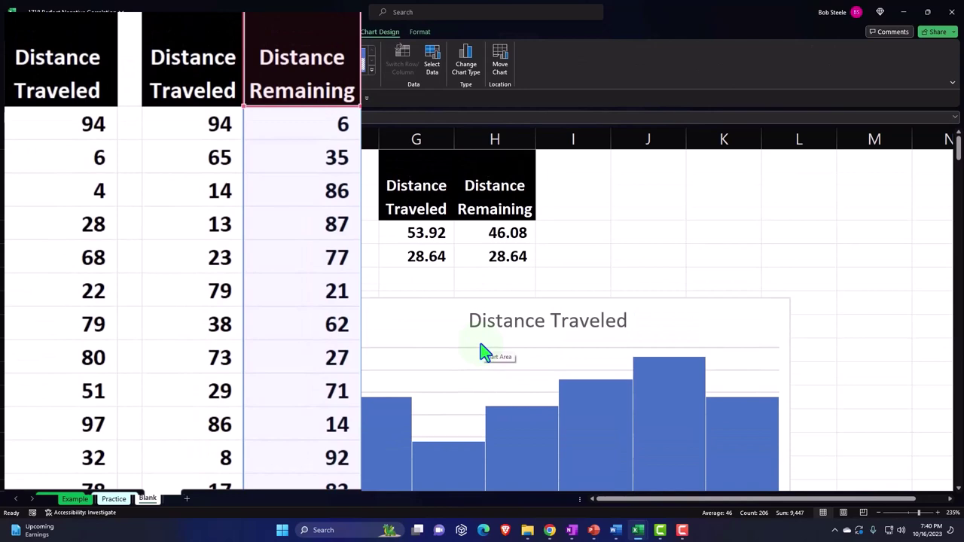
{"action": "scroll", "coordinate": [485, 351], "scroll_direction": "down", "scroll_amount": 3}
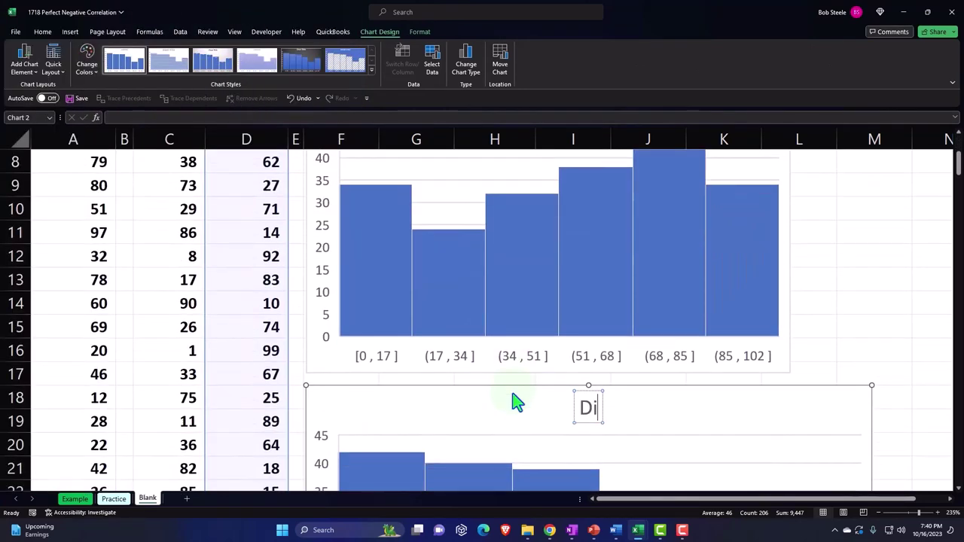
{"action": "type", "text": "stance Remai"}
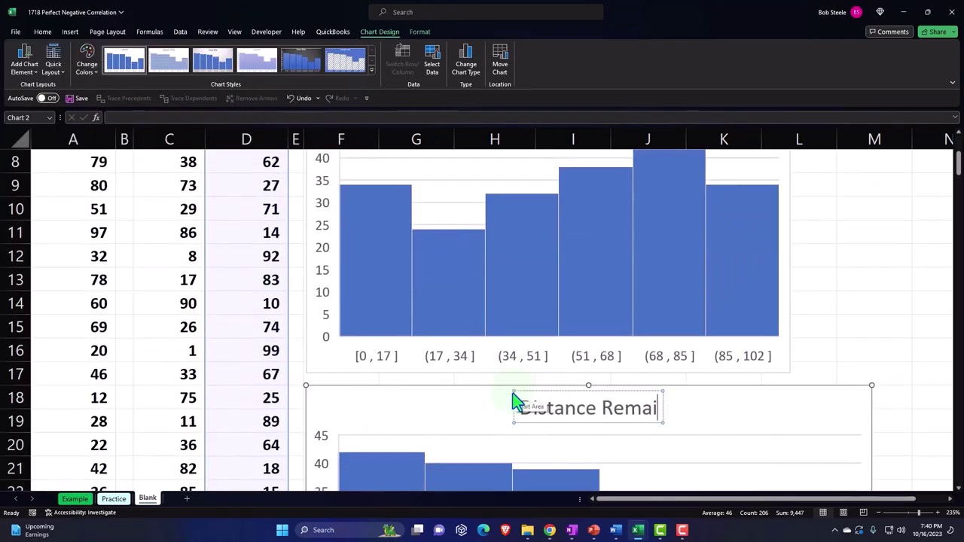
{"action": "type", "text": "ning"}
{"action": "left_click", "coordinate": [847, 317]}
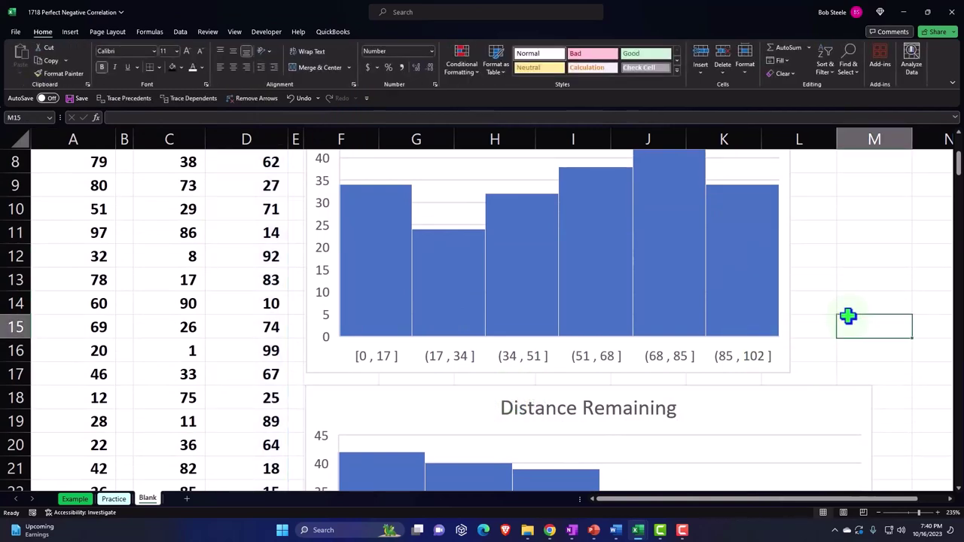
{"action": "scroll", "coordinate": [847, 317], "scroll_direction": "down", "scroll_amount": 4}
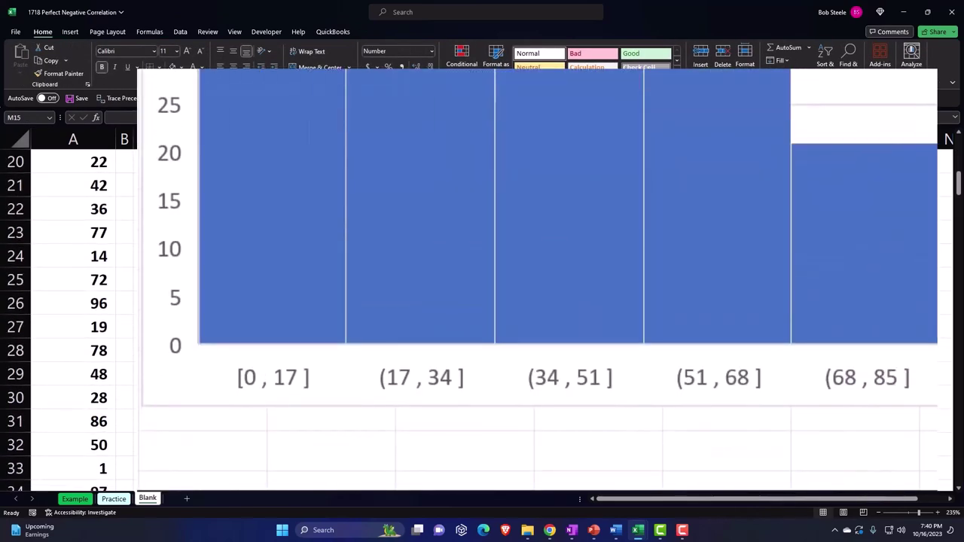
{"action": "left_click", "coordinate": [572, 392]}
{"action": "left_click_drag", "start_coordinate": [938, 406], "coordinate": [925, 384]}
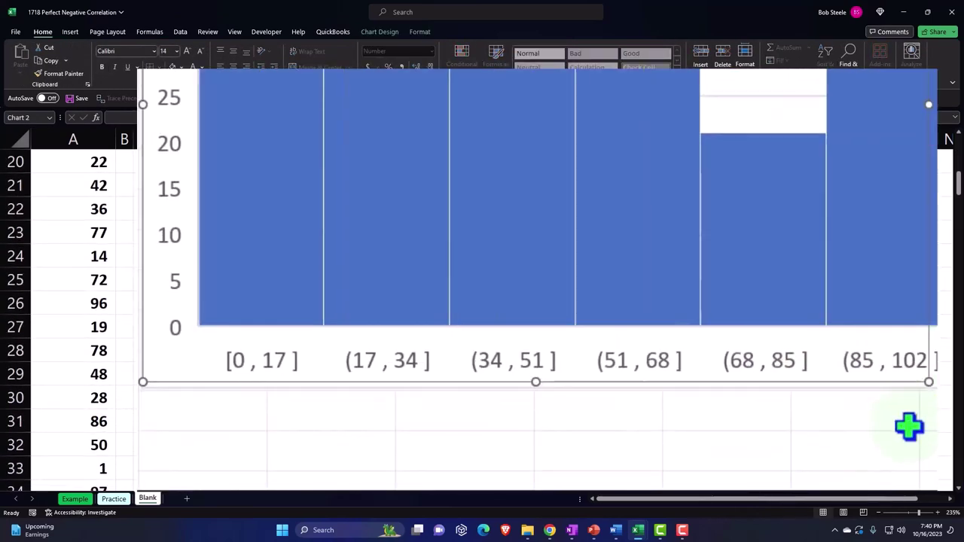
{"action": "scroll", "coordinate": [914, 441], "scroll_direction": "up", "scroll_amount": 2}
{"action": "scroll", "coordinate": [932, 421], "scroll_direction": "down", "scroll_amount": 1}
{"action": "scroll", "coordinate": [925, 477], "scroll_direction": "down", "scroll_amount": 2}
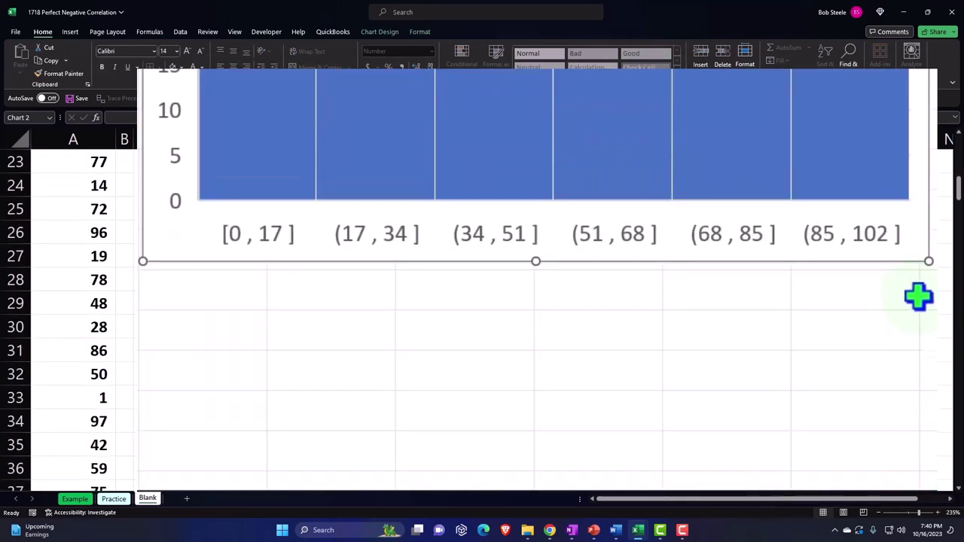
{"action": "left_click_drag", "start_coordinate": [927, 259], "coordinate": [908, 354]}
{"action": "scroll", "coordinate": [908, 355], "scroll_direction": "up", "scroll_amount": 3}
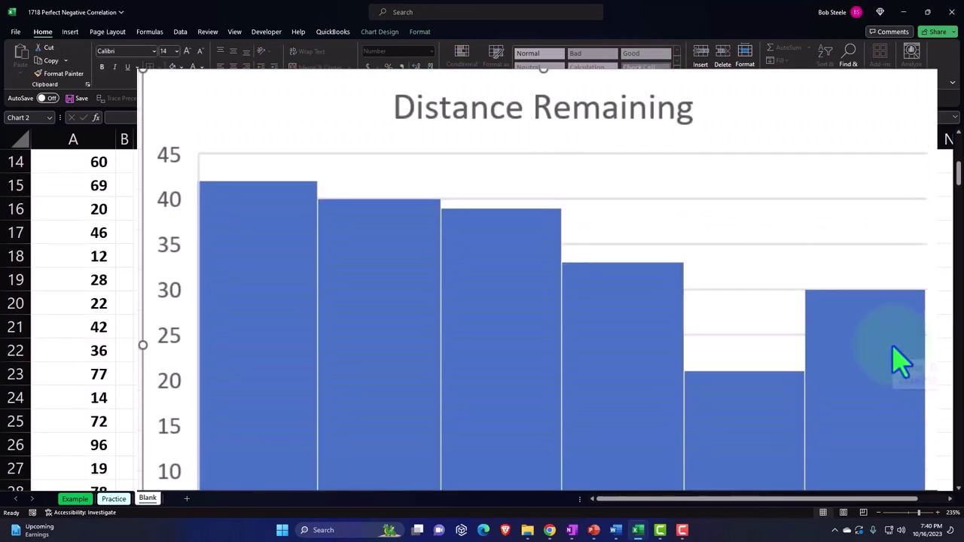
{"action": "left_click_drag", "start_coordinate": [926, 347], "coordinate": [938, 346]}
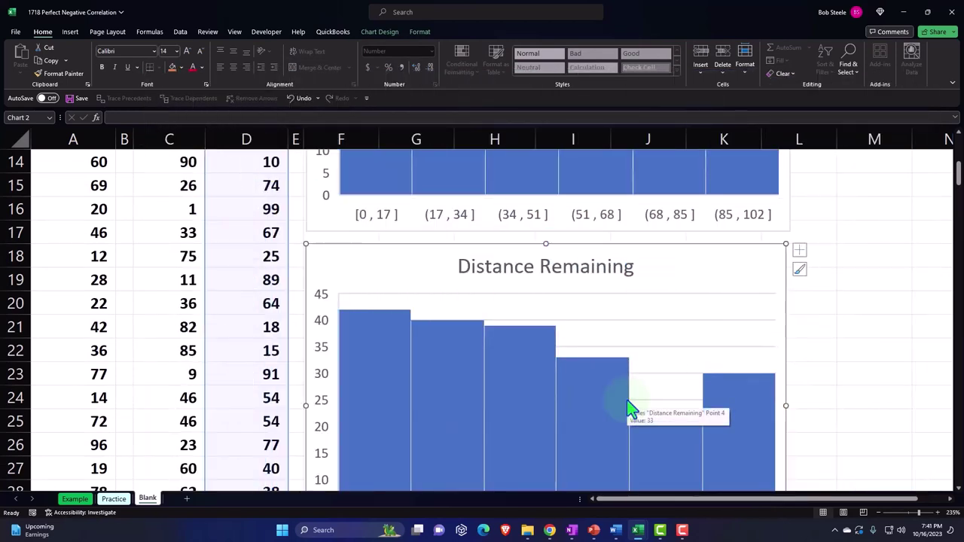
{"action": "scroll", "coordinate": [629, 406], "scroll_direction": "down", "scroll_amount": 2}
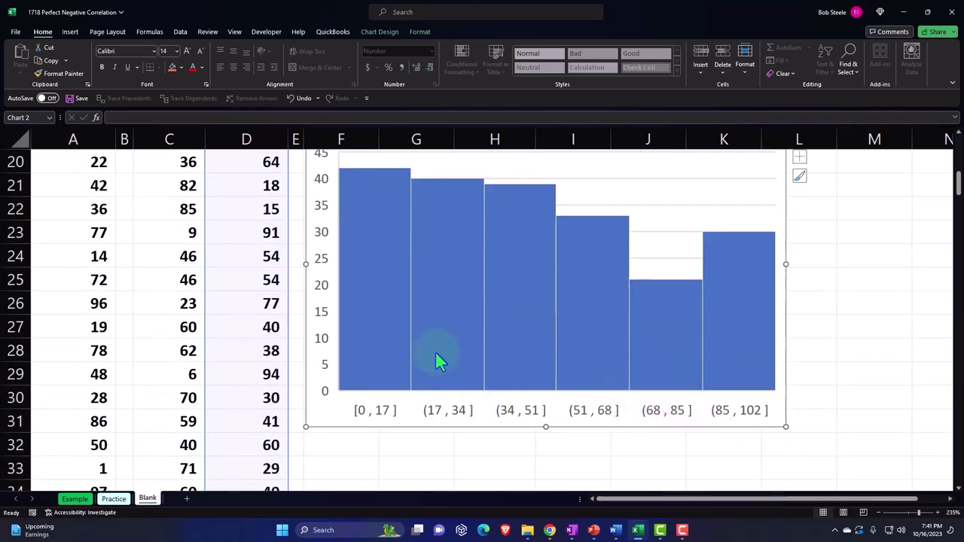
{"action": "mouse_move", "coordinate": [540, 276]}
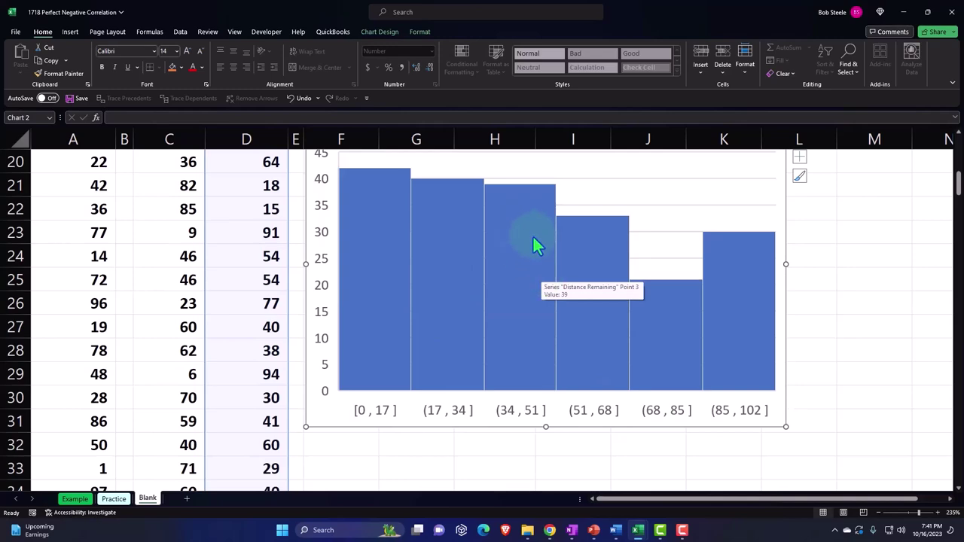
{"action": "scroll", "coordinate": [533, 245], "scroll_direction": "up", "scroll_amount": 4}
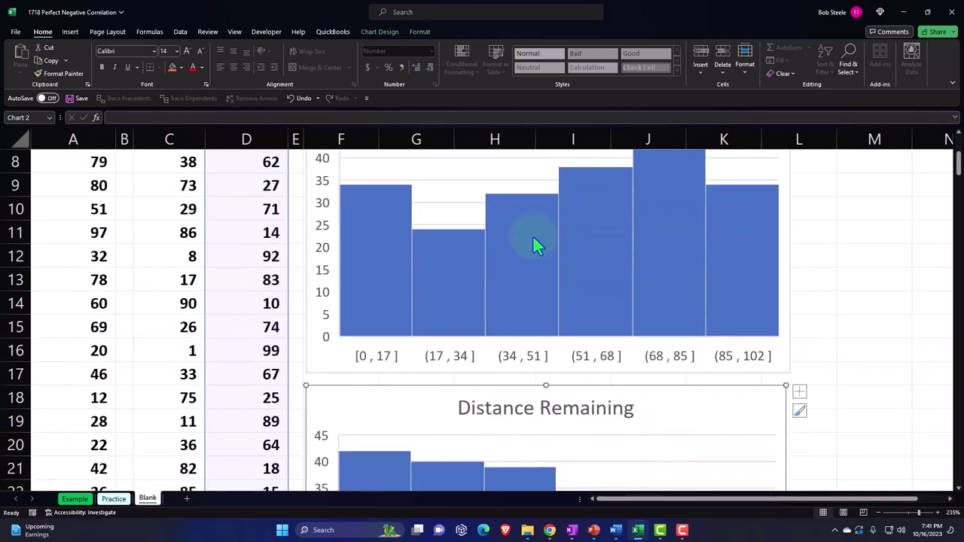
{"action": "mouse_move", "coordinate": [578, 219]}
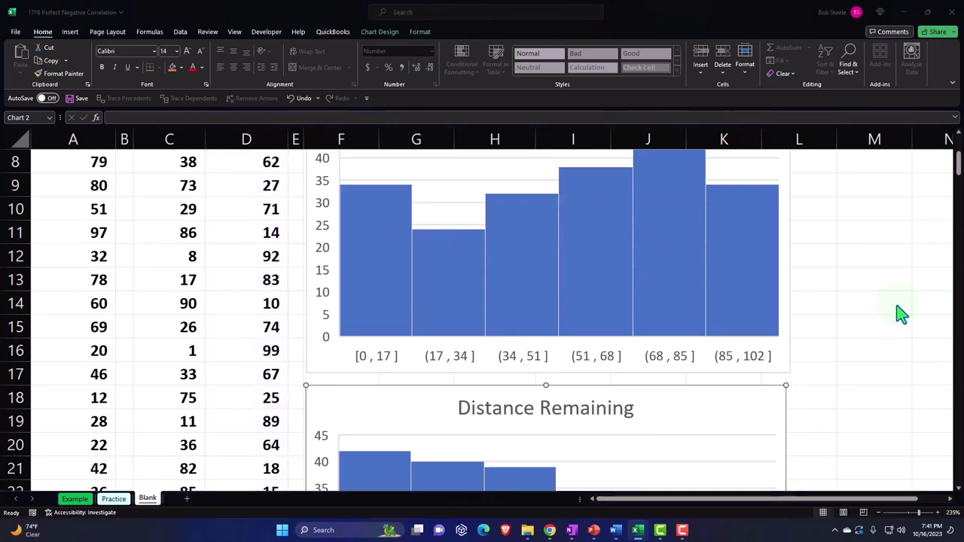
{"action": "scroll", "coordinate": [895, 310], "scroll_direction": "up", "scroll_amount": 3}
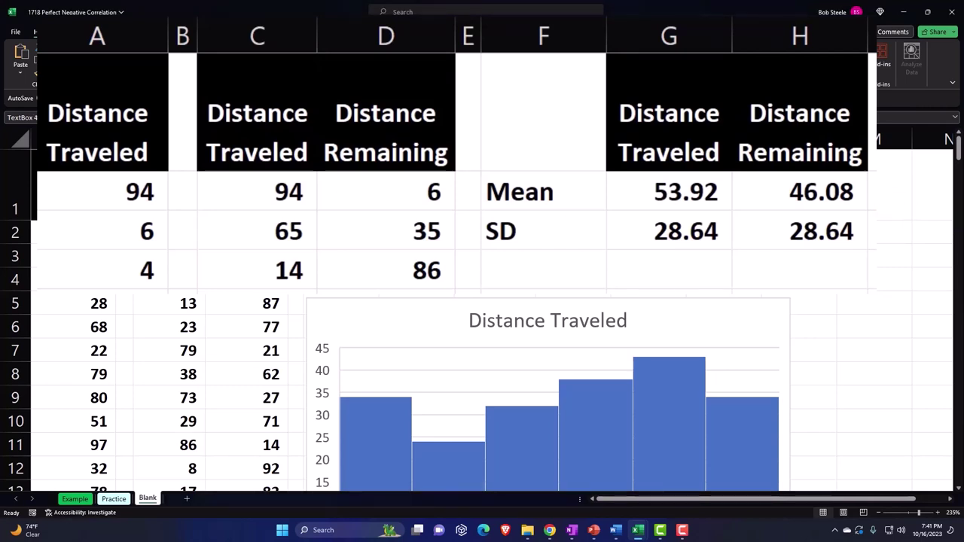
{"action": "scroll", "coordinate": [690, 252], "scroll_direction": "right", "scroll_amount": 2}
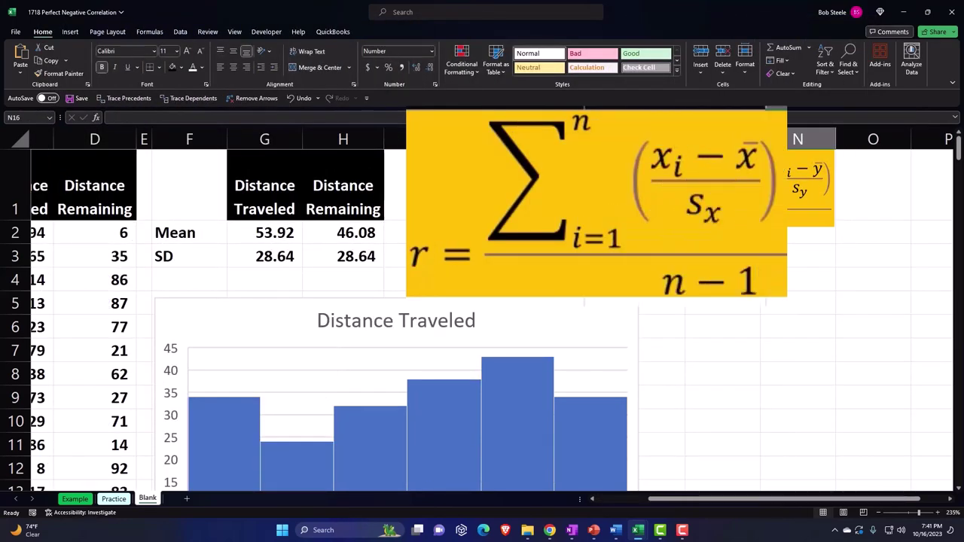
{"action": "left_click_drag", "start_coordinate": [783, 503], "coordinate": [731, 510]}
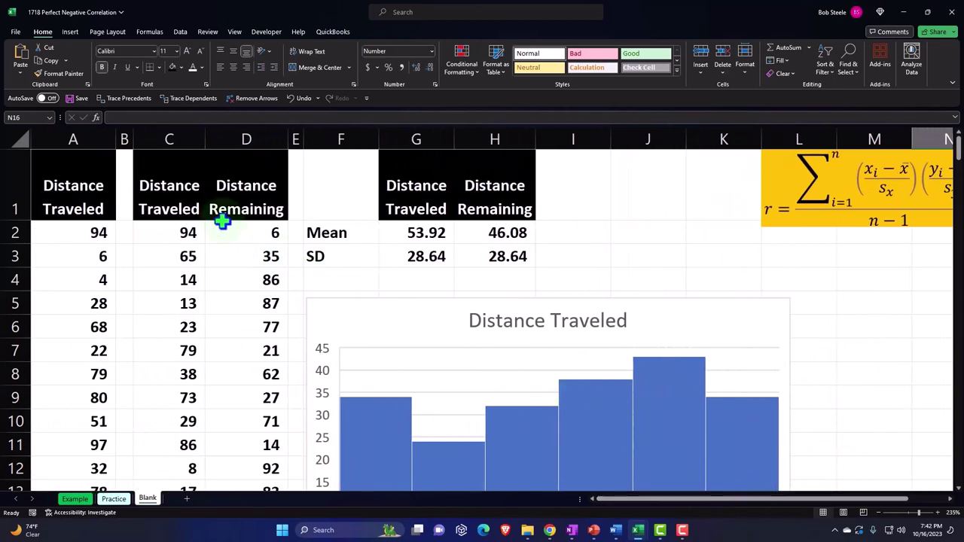
Step: Select C1:D206 and insert a plain Scatter chart of the two distances
{"action": "left_click_drag", "start_coordinate": [182, 193], "coordinate": [216, 193]}
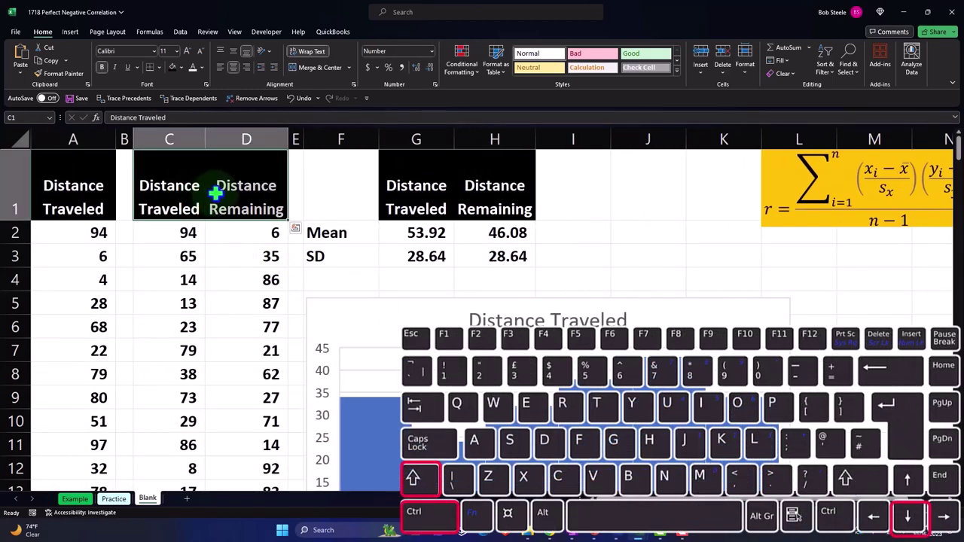
{"action": "key", "text": "ctrl+shift+Down"}
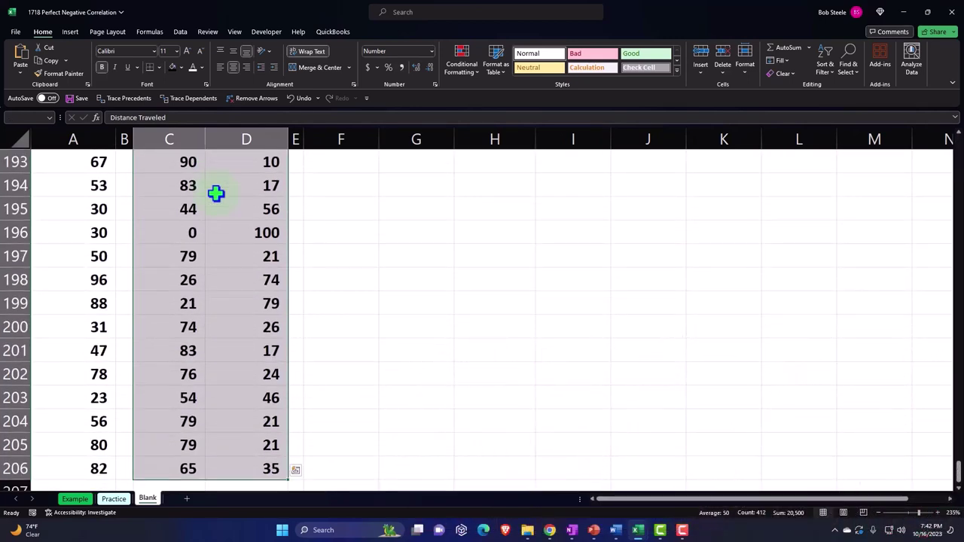
{"action": "key", "text": "ctrl+BackSpace"}
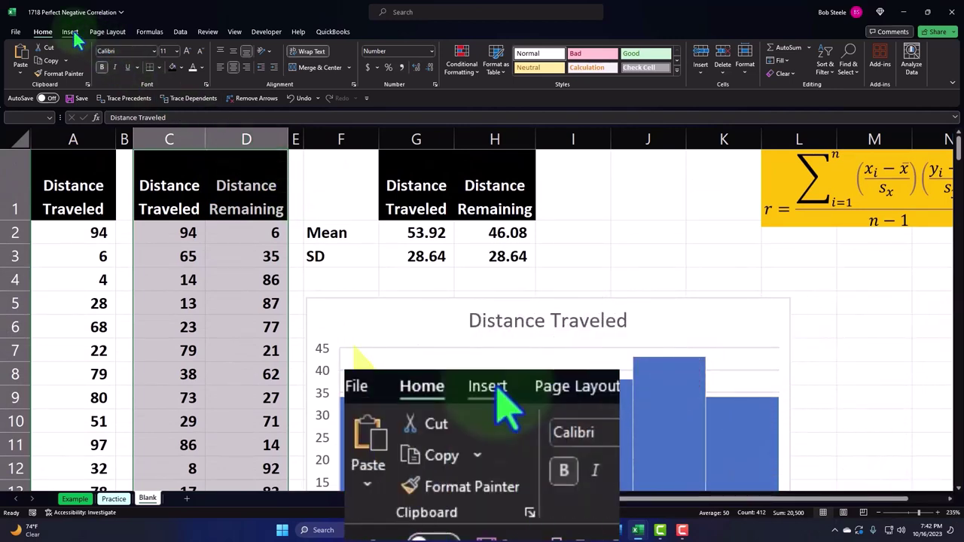
{"action": "left_click", "coordinate": [71, 32]}
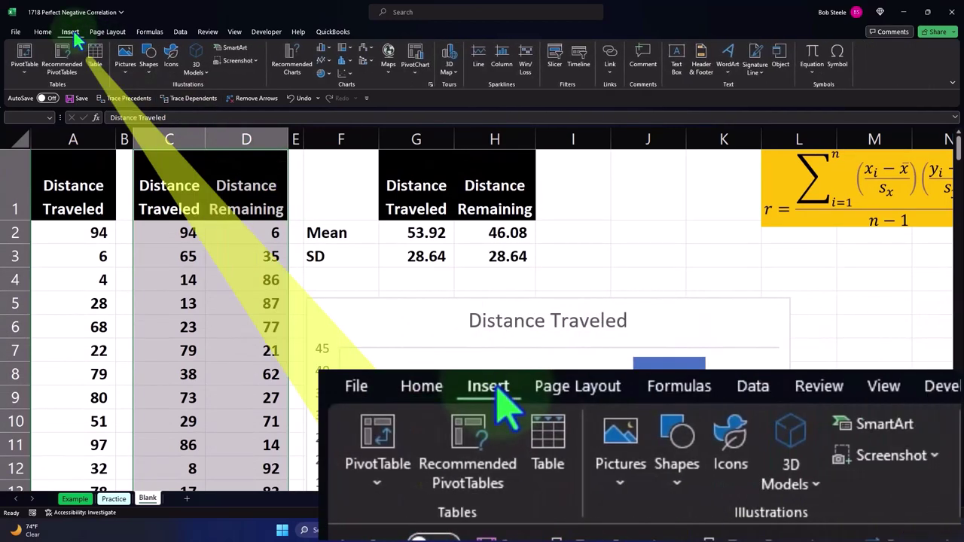
{"action": "left_click", "coordinate": [349, 74]}
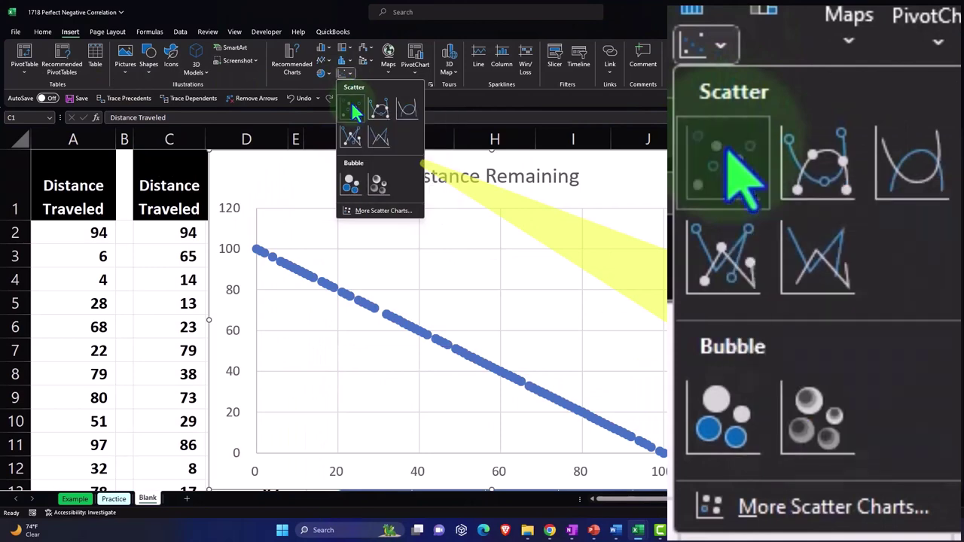
{"action": "left_click", "coordinate": [354, 109]}
Step: Resize the scatter chart, place it beside the data, and delete its title
{"action": "left_click_drag", "start_coordinate": [306, 189], "coordinate": [512, 232]}
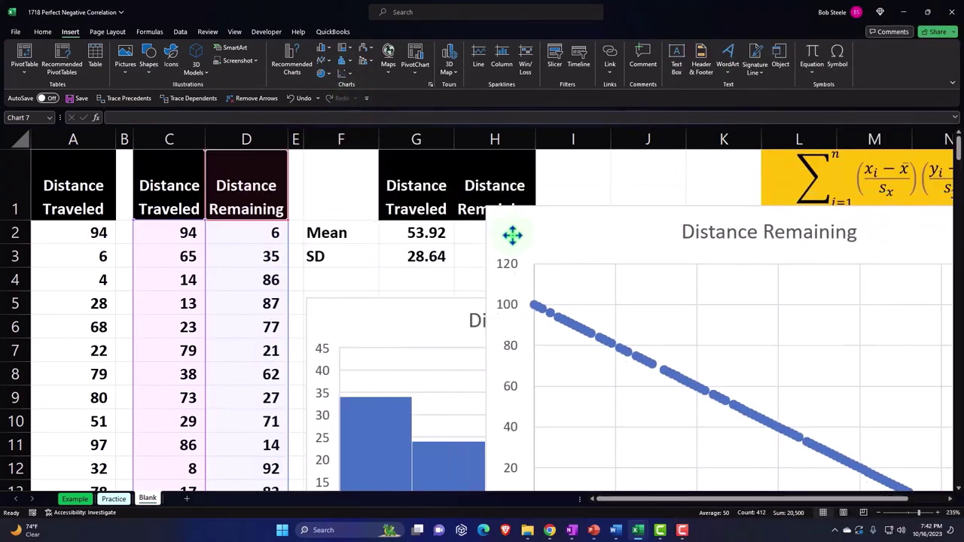
{"action": "left_click_drag", "start_coordinate": [670, 506], "coordinate": [688, 502]}
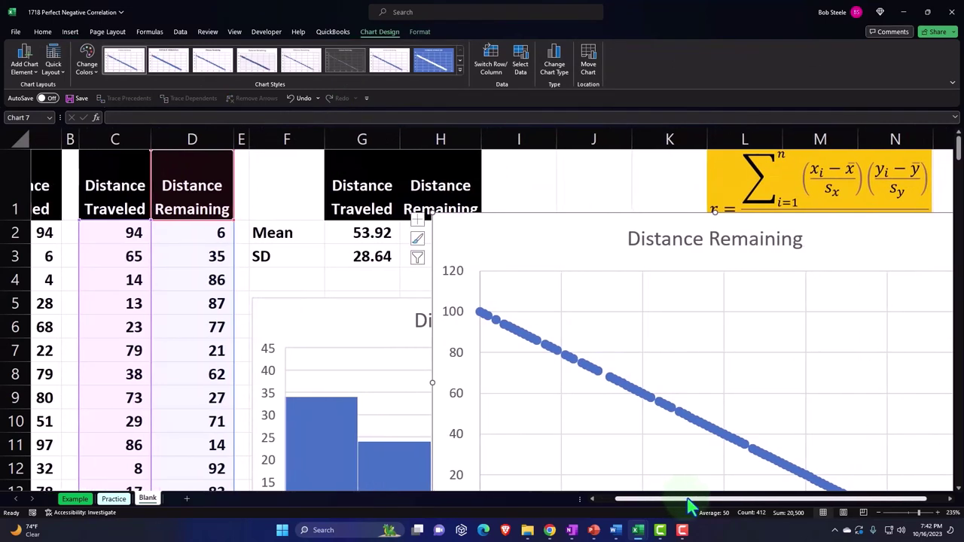
{"action": "left_click_drag", "start_coordinate": [455, 226], "coordinate": [577, 273]}
{"action": "left_click_drag", "start_coordinate": [631, 287], "coordinate": [402, 215]}
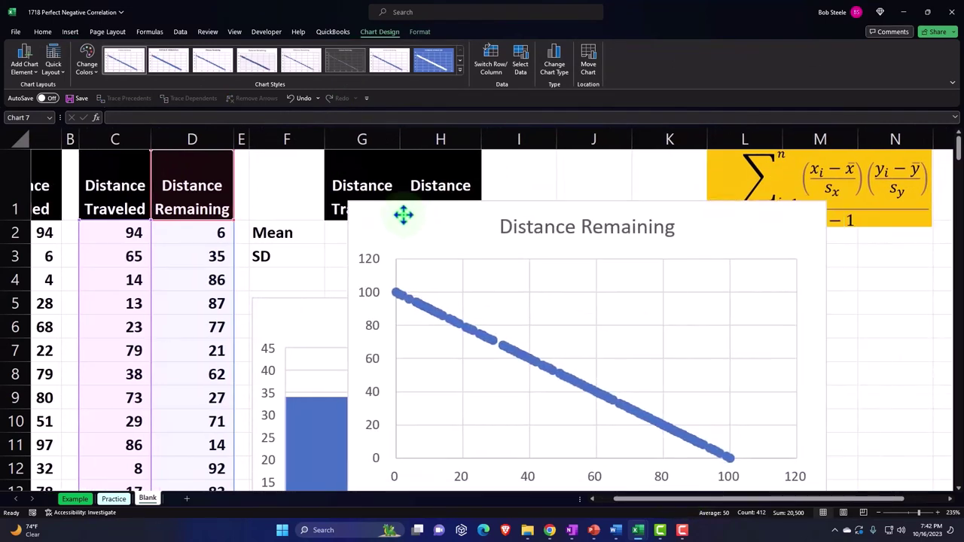
{"action": "left_click", "coordinate": [512, 231]}
{"action": "key", "text": "Delete"}
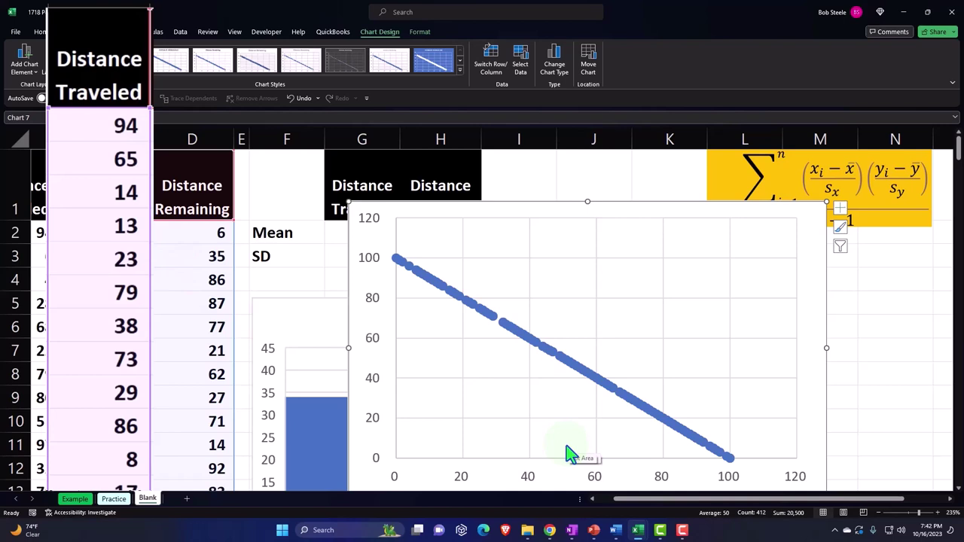
Step: Add axis titles, linking the horizontal one to =C1 and the vertical one to =D1
{"action": "left_click", "coordinate": [841, 210]}
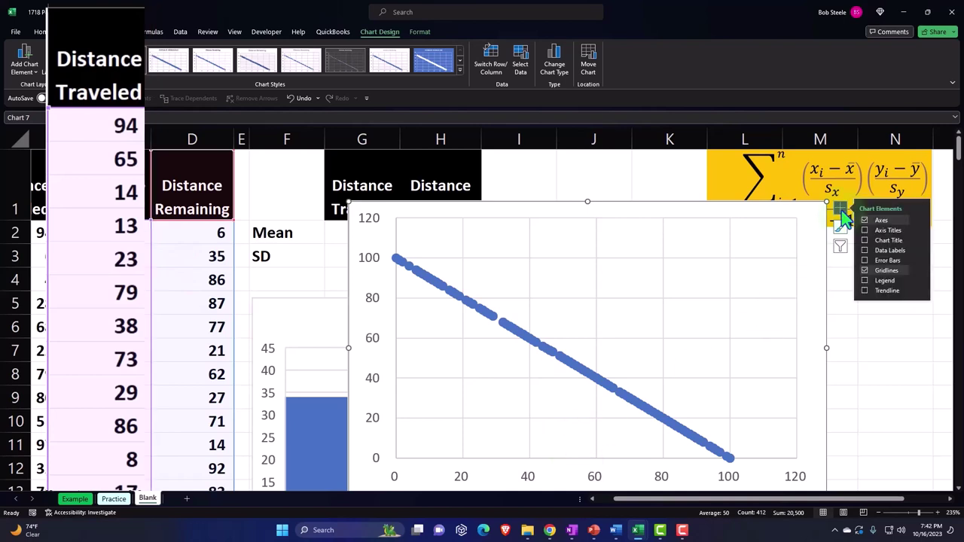
{"action": "left_click", "coordinate": [864, 229]}
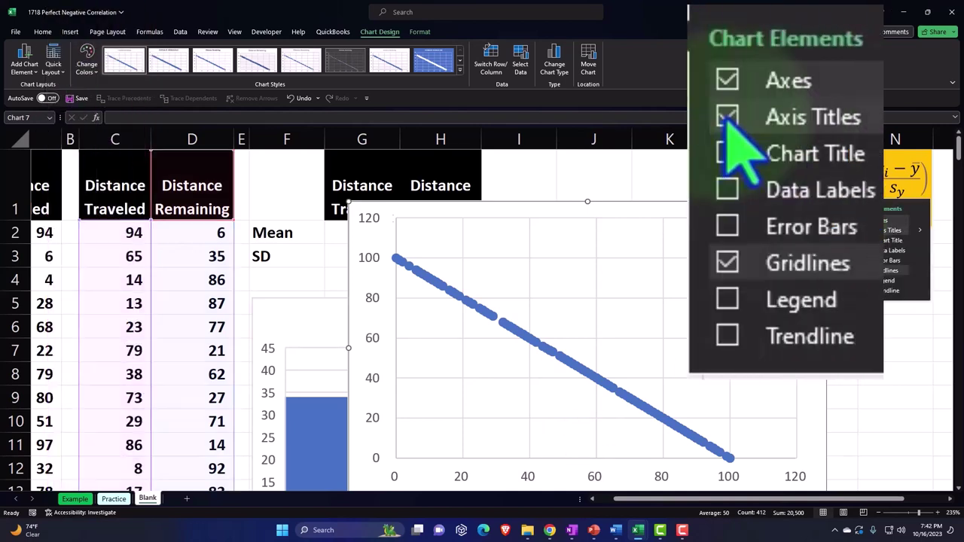
{"action": "left_click", "coordinate": [615, 467]}
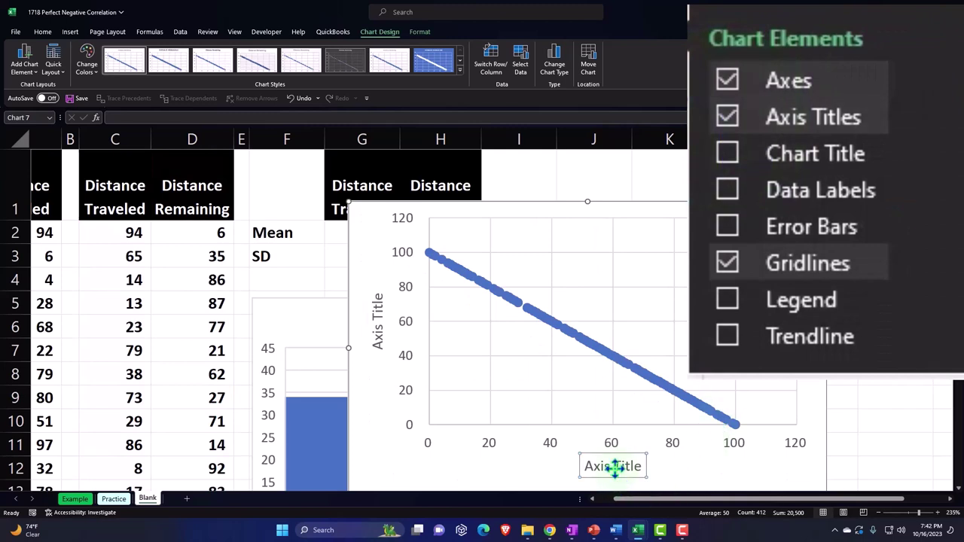
{"action": "type", "text": "="}
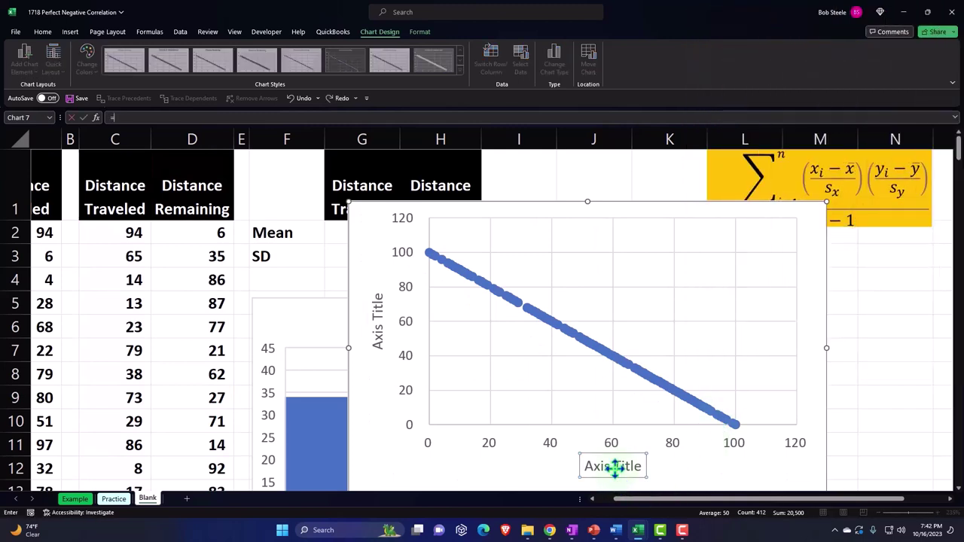
{"action": "left_click", "coordinate": [128, 198]}
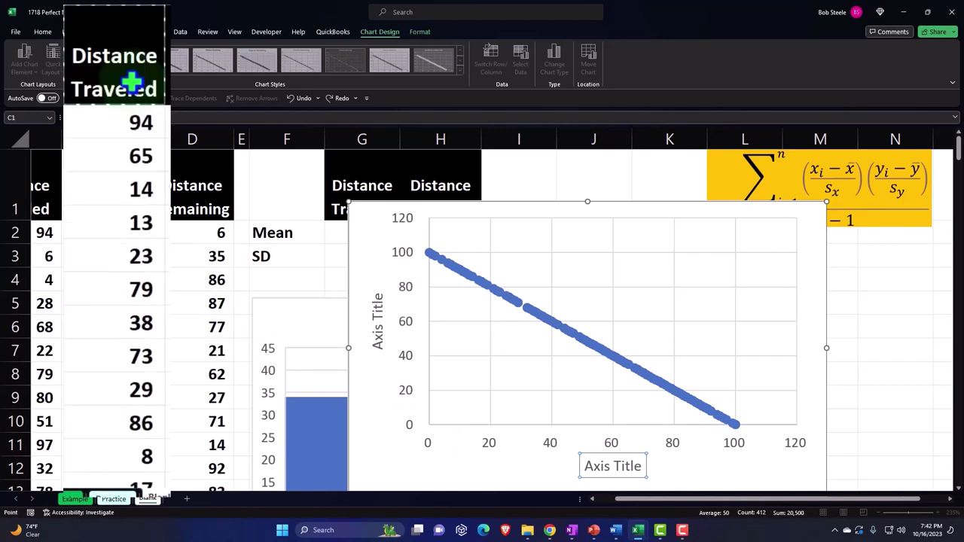
{"action": "key", "text": "Return"}
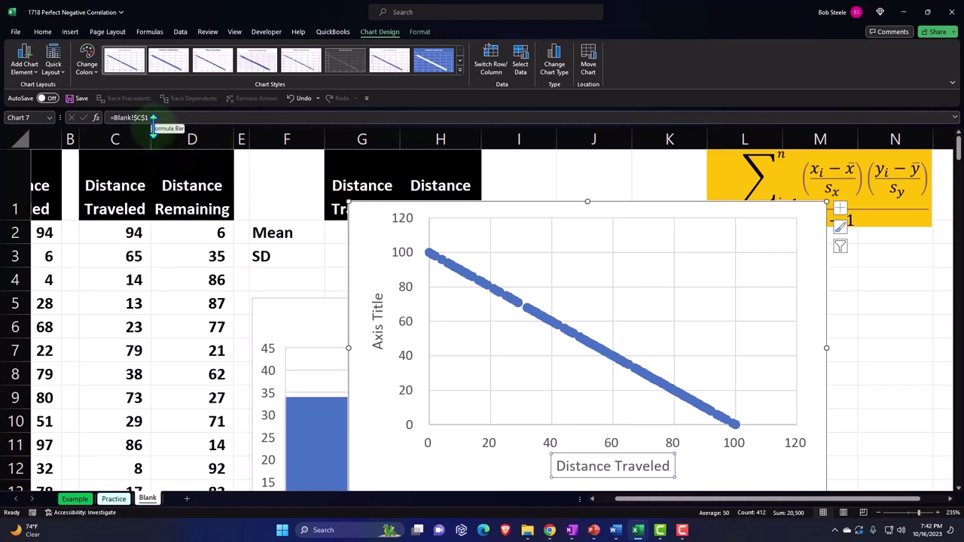
{"action": "left_click", "coordinate": [374, 315]}
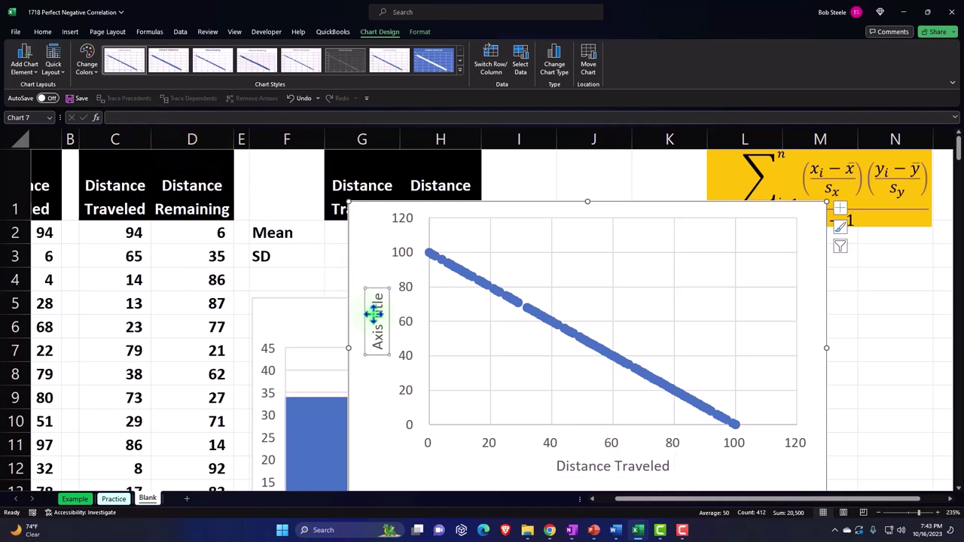
{"action": "type", "text": "="}
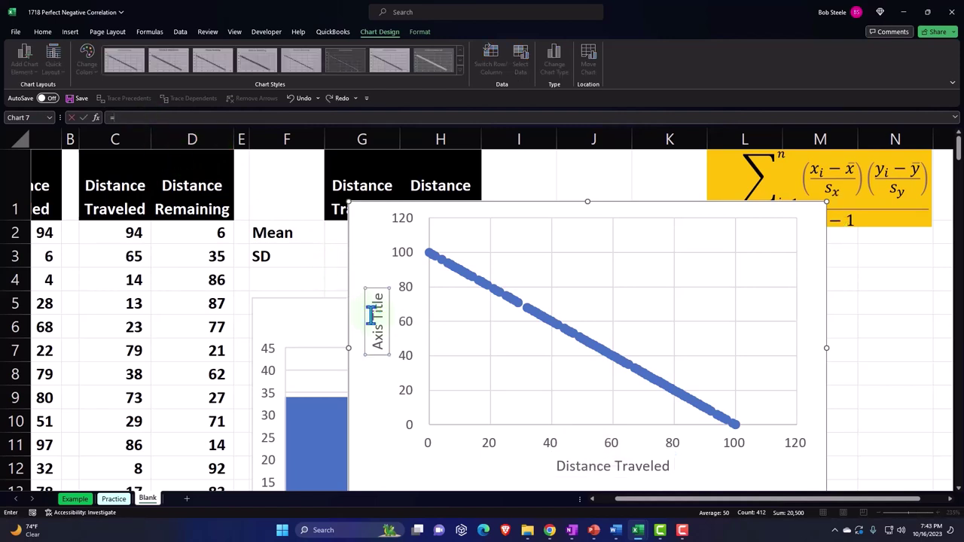
{"action": "left_click", "coordinate": [208, 202]}
{"action": "key", "text": "Return"}
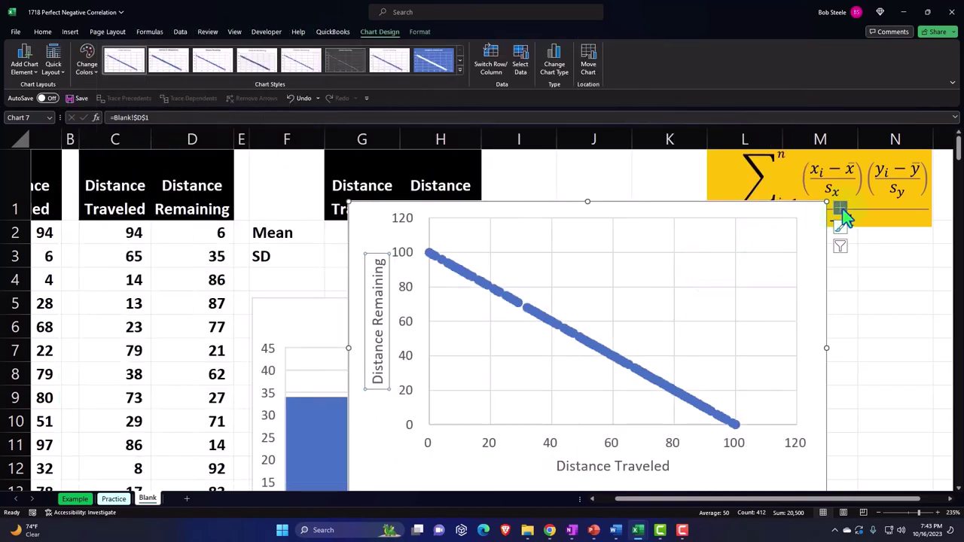
Step: Add a linear trendline to the scatter chart
{"action": "left_click", "coordinate": [841, 210]}
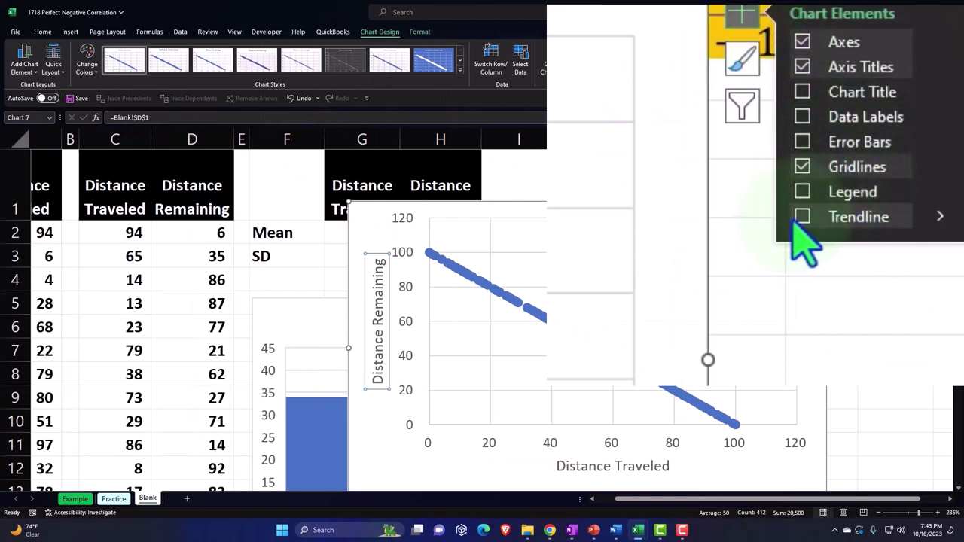
{"action": "left_click", "coordinate": [865, 291]}
{"action": "left_click", "coordinate": [938, 217]}
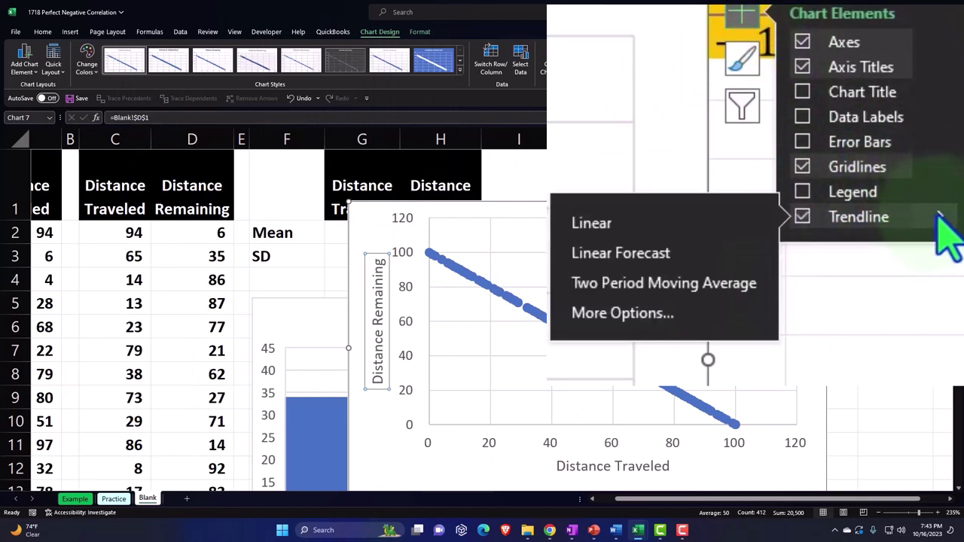
{"action": "left_click", "coordinate": [796, 338]}
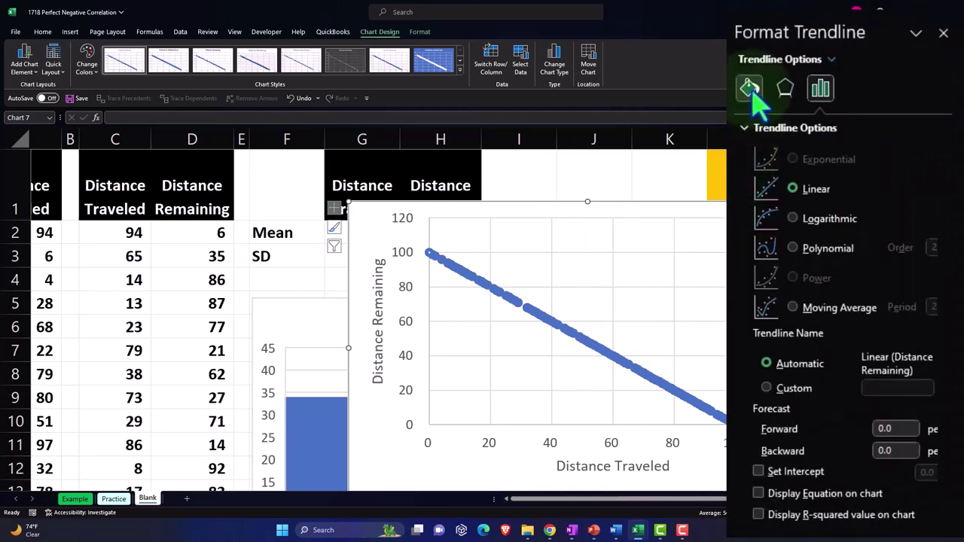
Step: Format the trendline as a solid yellow line
{"action": "left_click", "coordinate": [838, 177]}
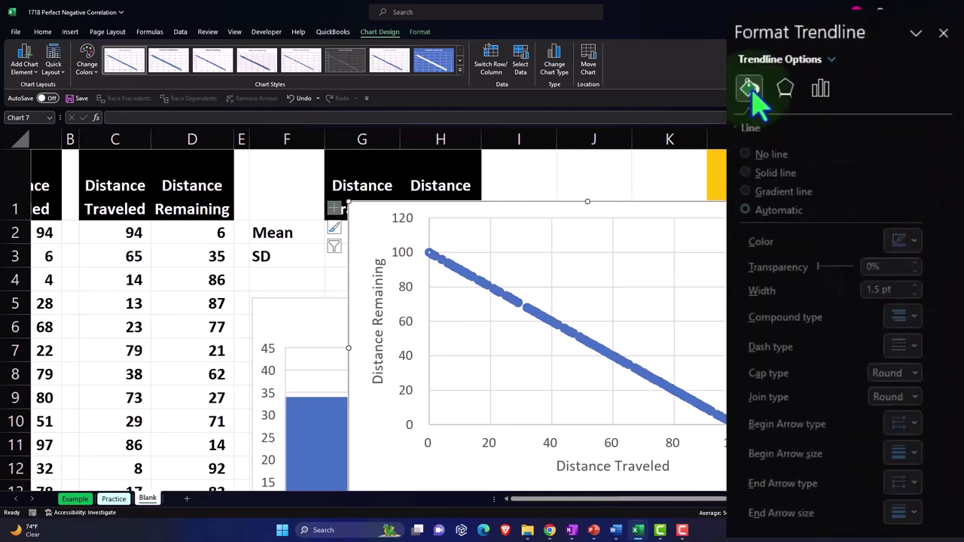
{"action": "left_click", "coordinate": [928, 346]}
{"action": "left_click", "coordinate": [922, 371]}
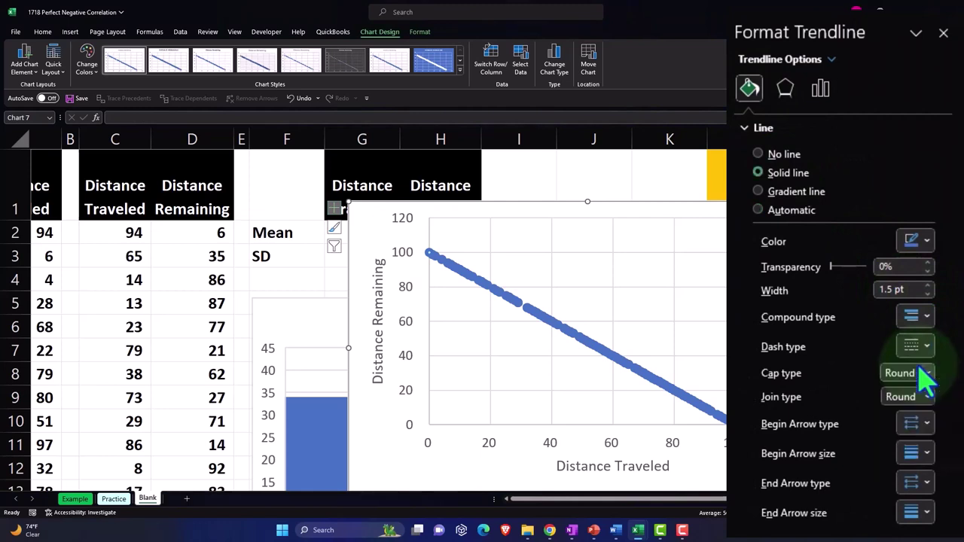
{"action": "left_click", "coordinate": [927, 241]}
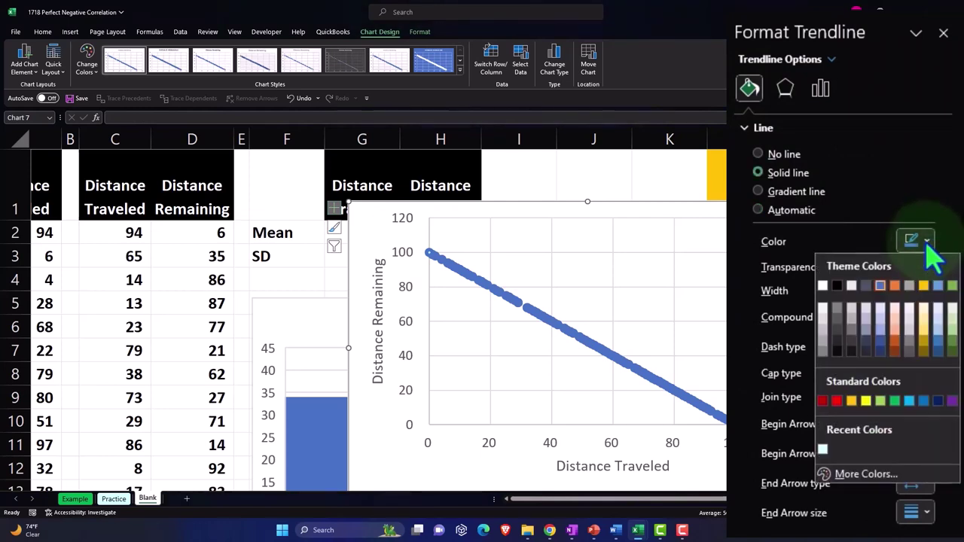
{"action": "left_click", "coordinate": [866, 401]}
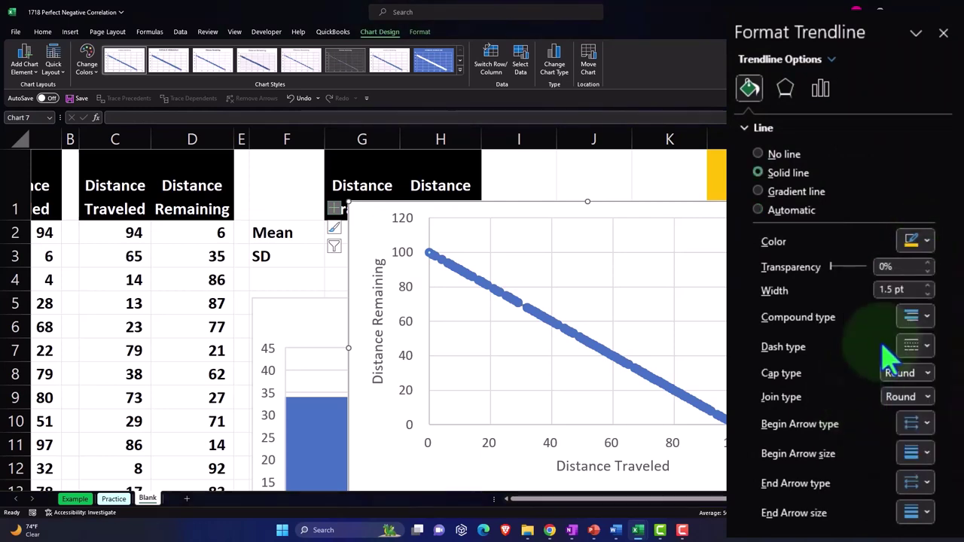
{"action": "left_click", "coordinate": [911, 241]}
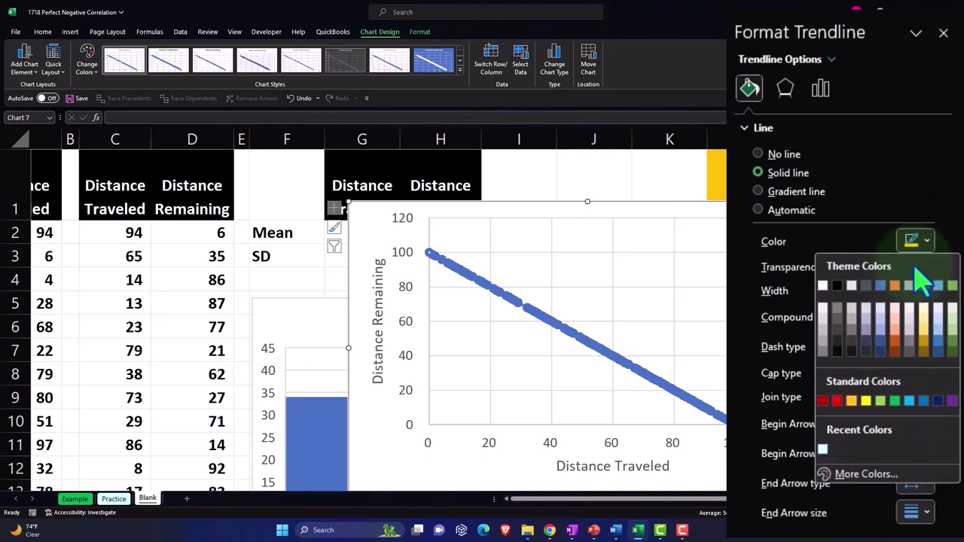
{"action": "left_click", "coordinate": [857, 401]}
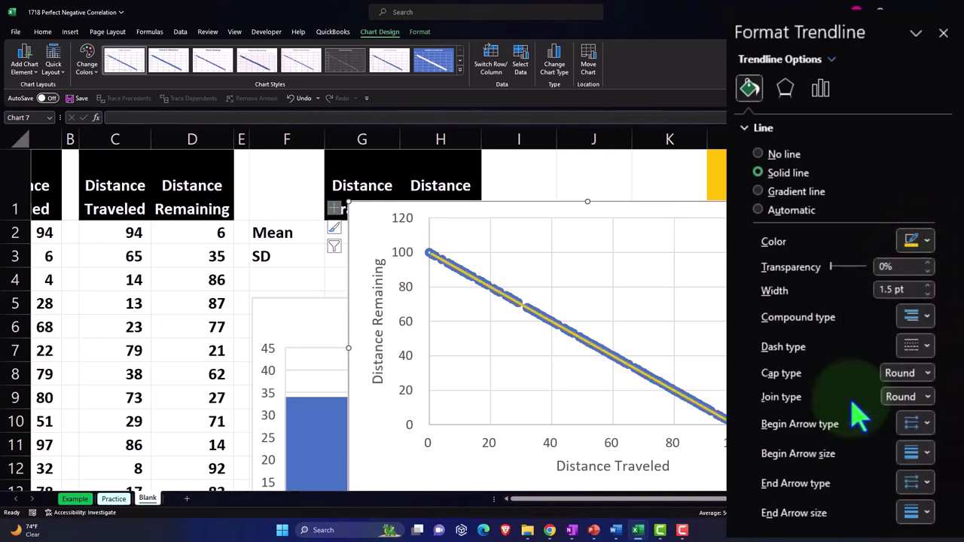
{"action": "left_click", "coordinate": [943, 32]}
Step: Move the scatter chart clear of the histogram and return to header cell C1
{"action": "left_click_drag", "start_coordinate": [366, 221], "coordinate": [769, 379]}
{"action": "scroll", "coordinate": [790, 338], "scroll_direction": "down", "scroll_amount": 2}
{"action": "left_click_drag", "start_coordinate": [813, 498], "coordinate": [913, 508]}
{"action": "scroll", "coordinate": [893, 501], "scroll_direction": "right", "scroll_amount": 5}
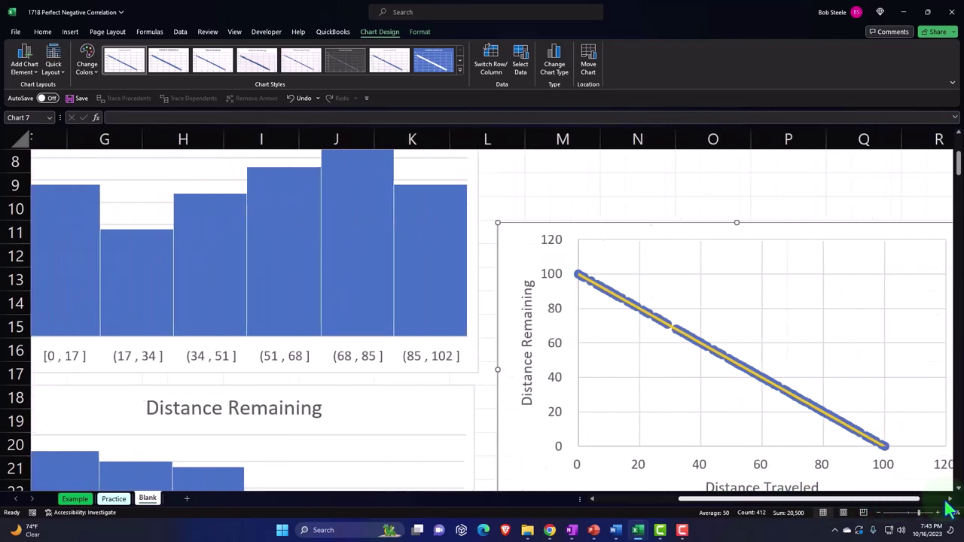
{"action": "scroll", "coordinate": [725, 372], "scroll_direction": "down", "scroll_amount": 1}
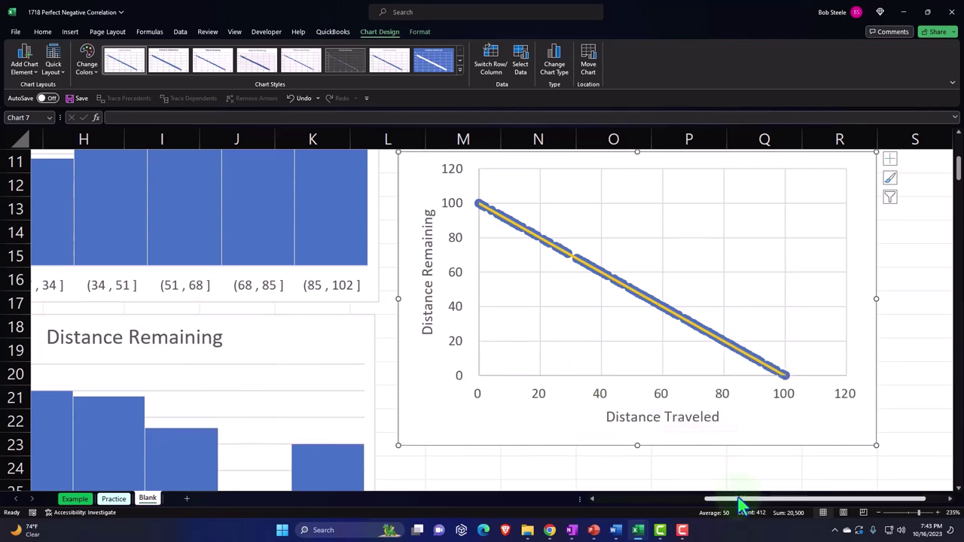
{"action": "left_click_drag", "start_coordinate": [734, 500], "coordinate": [632, 501]}
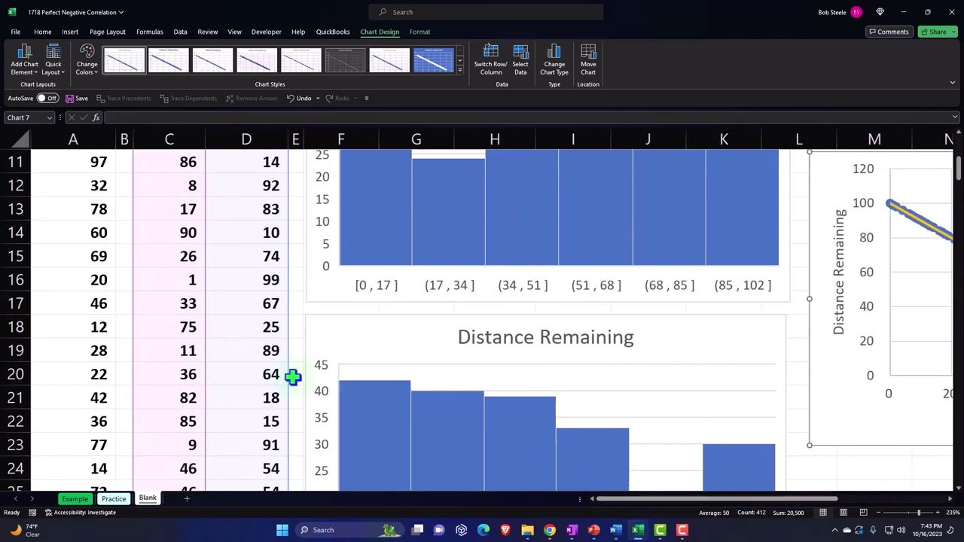
{"action": "scroll", "coordinate": [287, 372], "scroll_direction": "up", "scroll_amount": 4}
{"action": "left_click", "coordinate": [173, 192]}
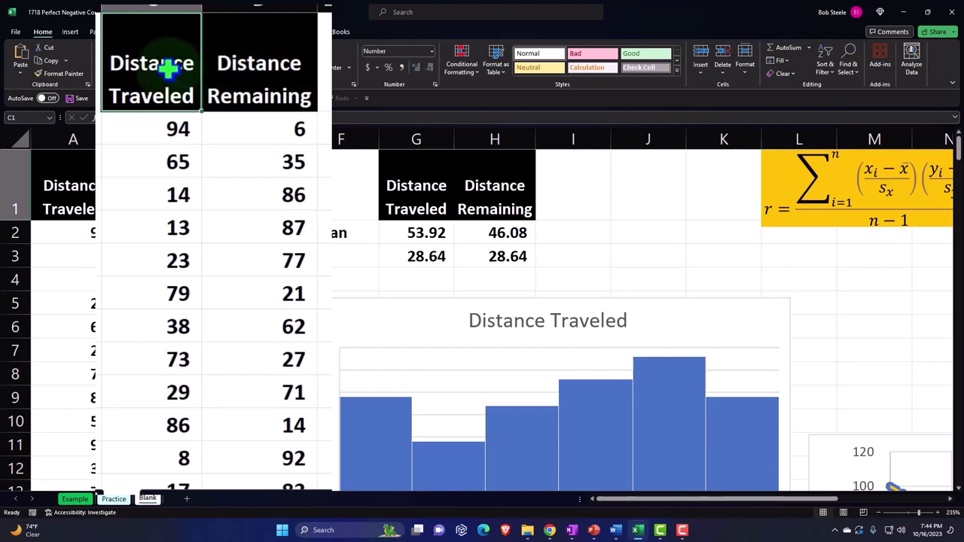
Step: Select the Distance Traveled and Distance Remaining data (C1:D206) and choose a scatter chart type
{"action": "left_click_drag", "start_coordinate": [167, 69], "coordinate": [209, 68]}
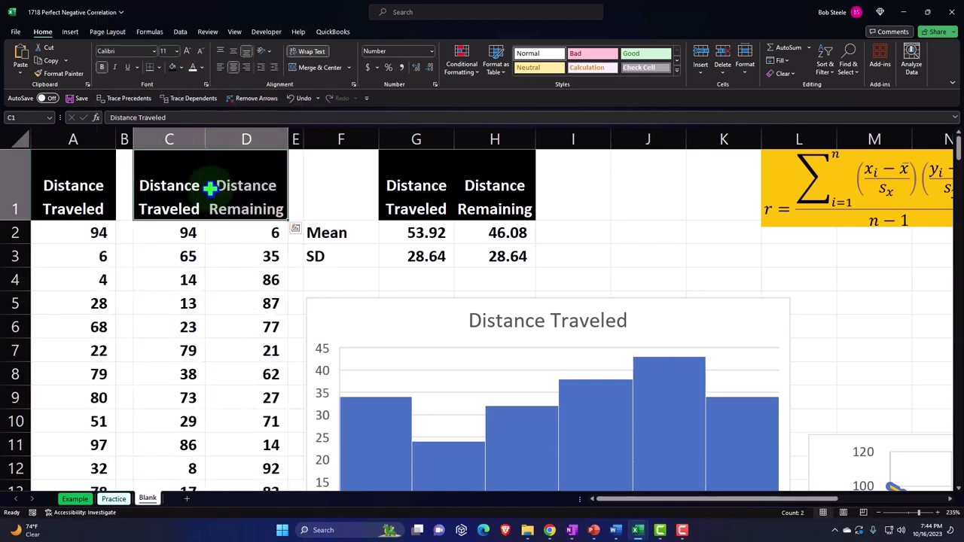
{"action": "key", "text": "ctrl+shift+Down"}
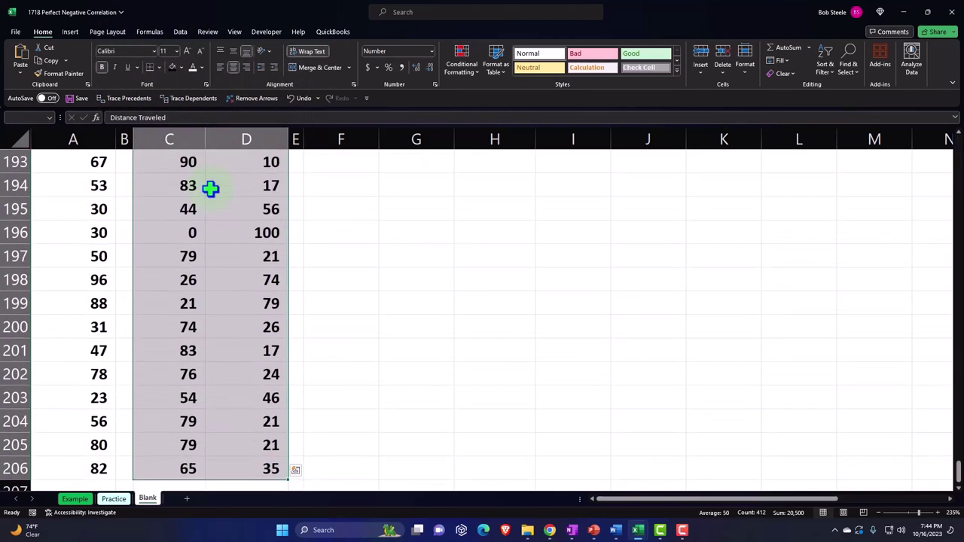
{"action": "scroll", "coordinate": [962, 376], "scroll_direction": "up", "scroll_amount": 10}
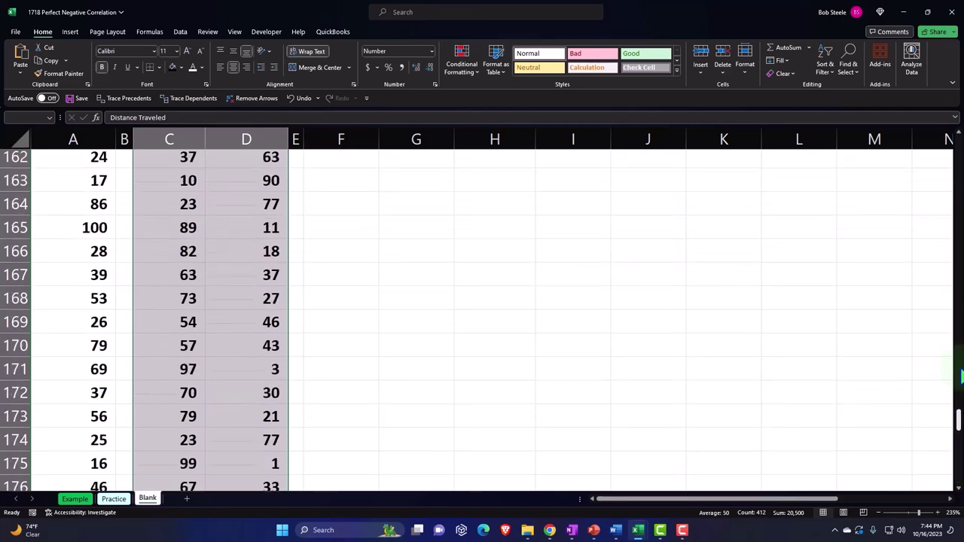
{"action": "left_click_drag", "start_coordinate": [957, 418], "coordinate": [951, 129]}
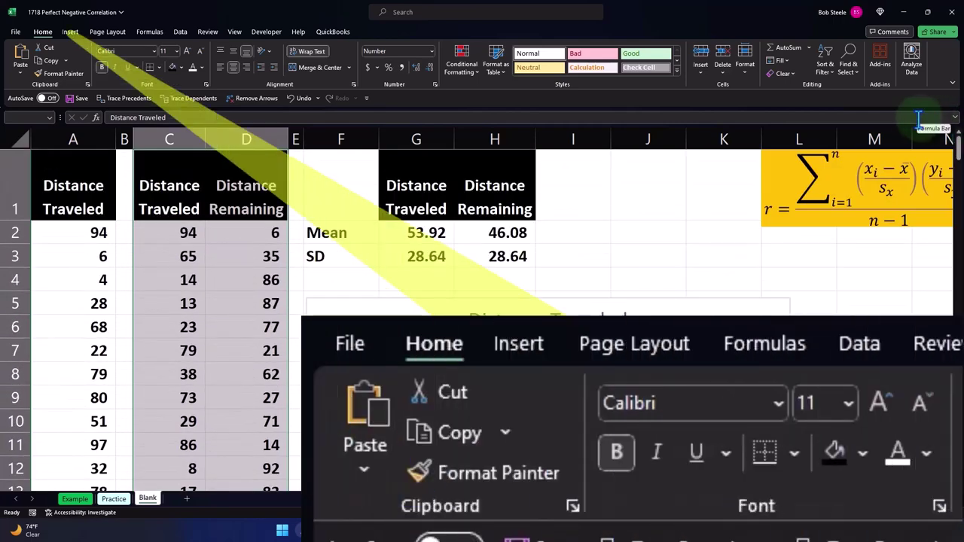
{"action": "left_click", "coordinate": [70, 32]}
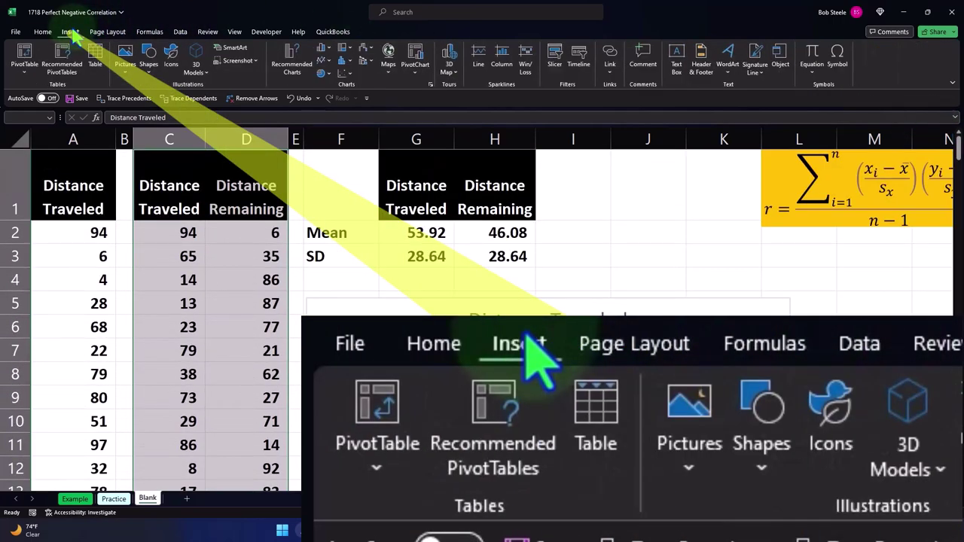
{"action": "left_click", "coordinate": [345, 75]}
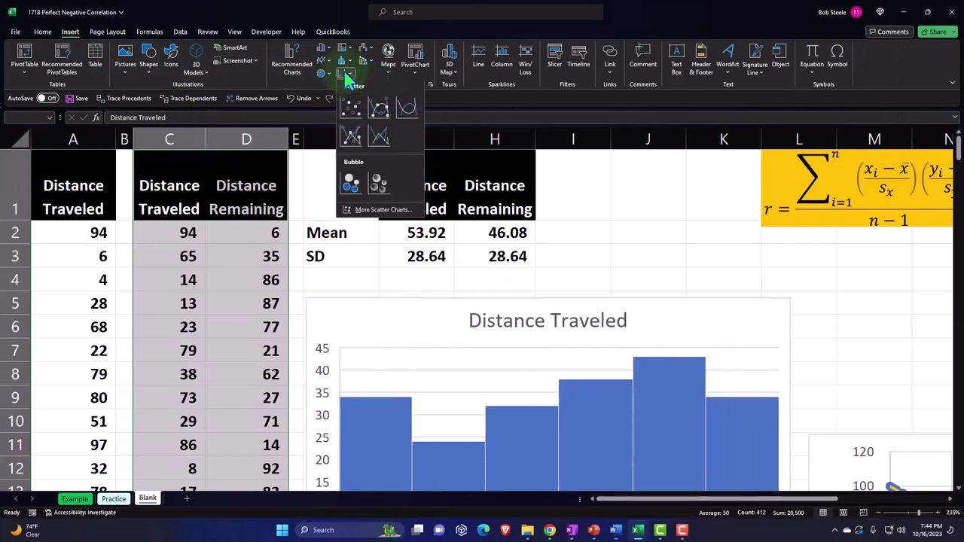
Step: Insert a plain scatter chart, move it near column F, and delete its title
{"action": "left_click", "coordinate": [350, 108]}
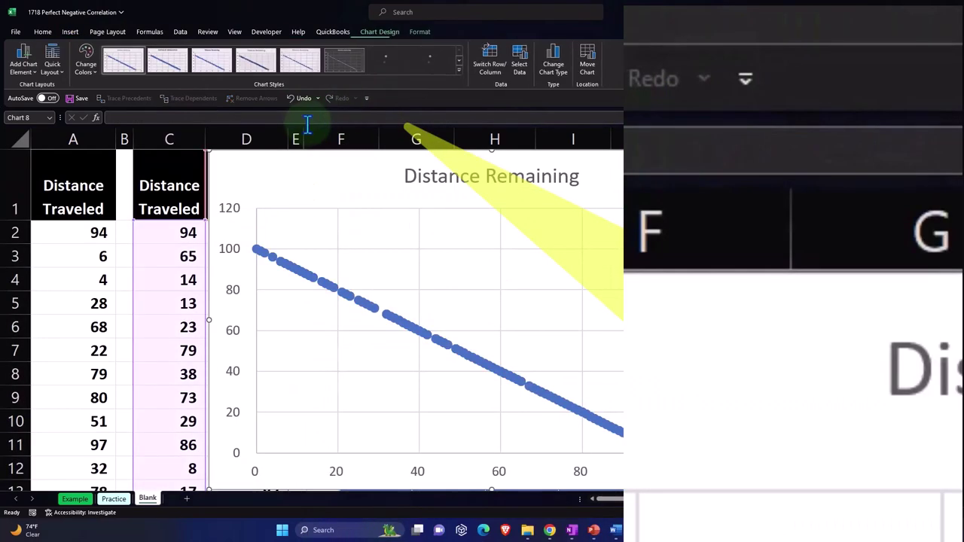
{"action": "left_click_drag", "start_coordinate": [271, 161], "coordinate": [351, 176]}
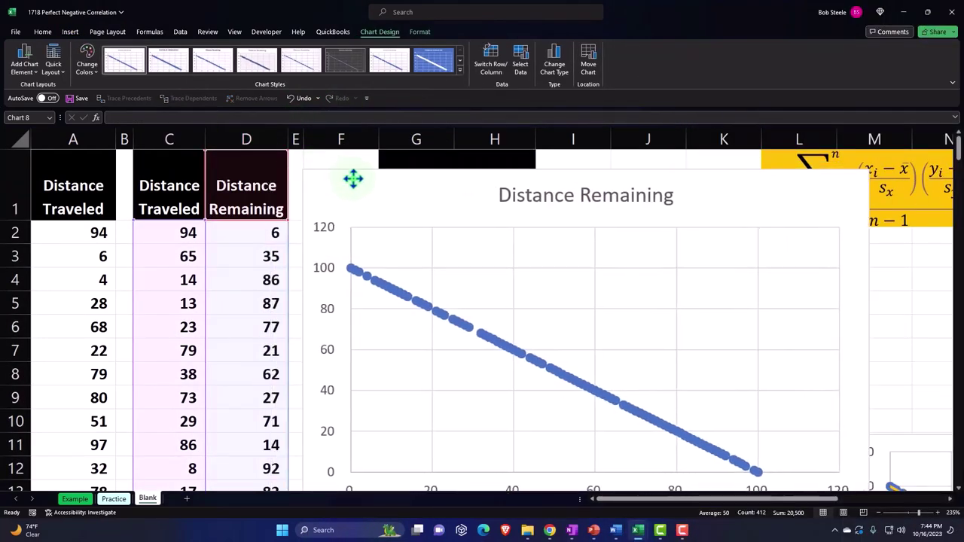
{"action": "left_click", "coordinate": [511, 196]}
{"action": "key", "text": "Delete"}
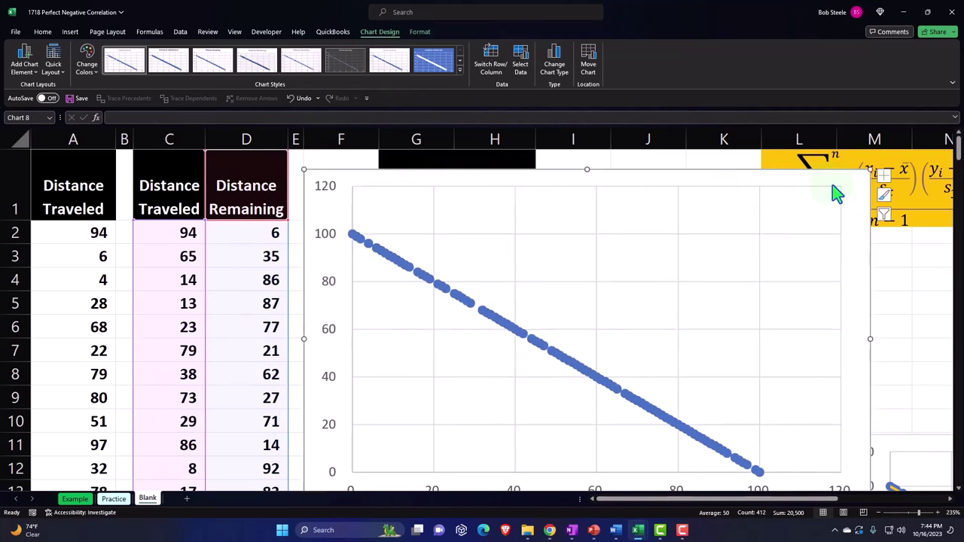
Step: Add axis titles and link the horizontal axis title to cell D1 (Distance Remaining)
{"action": "left_click", "coordinate": [883, 175]}
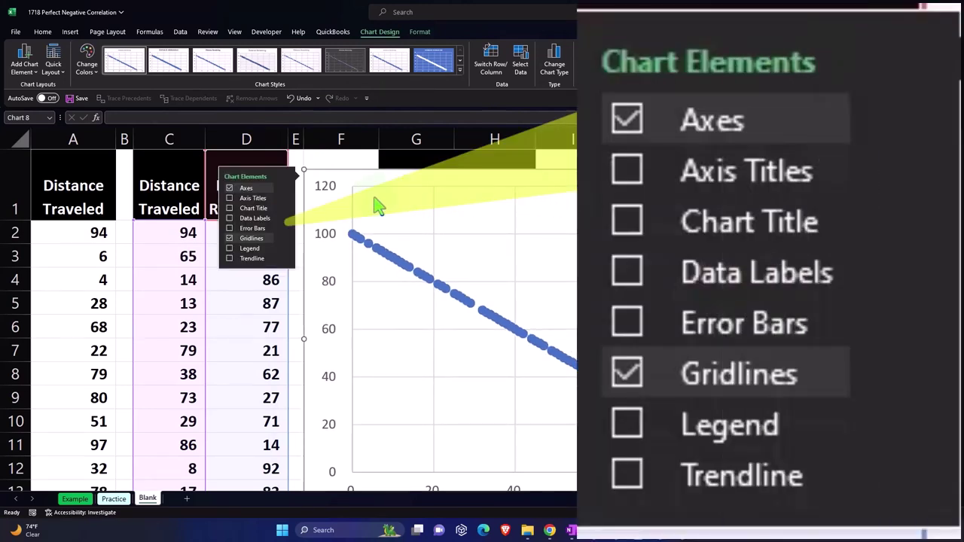
{"action": "left_click", "coordinate": [229, 198]}
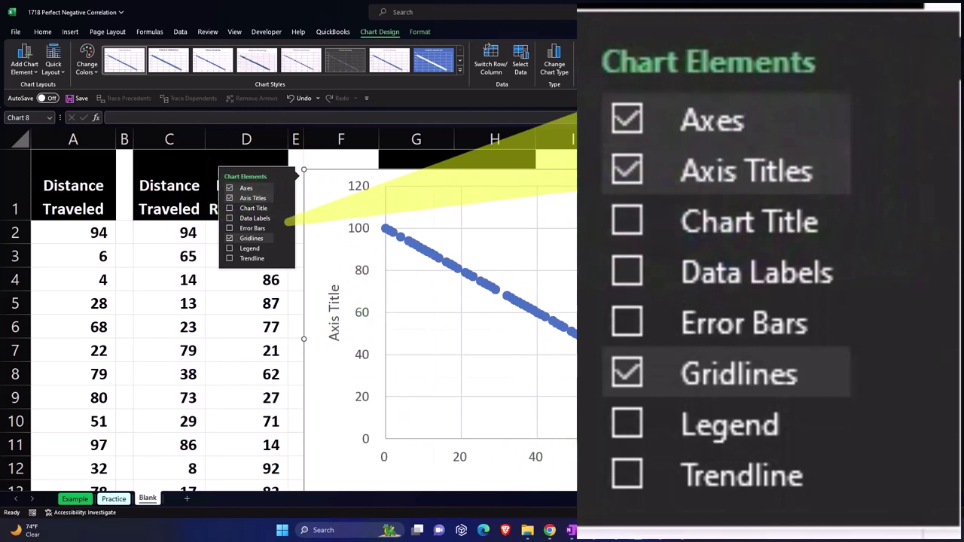
{"action": "left_click", "coordinate": [613, 480]}
{"action": "type", "text": "="}
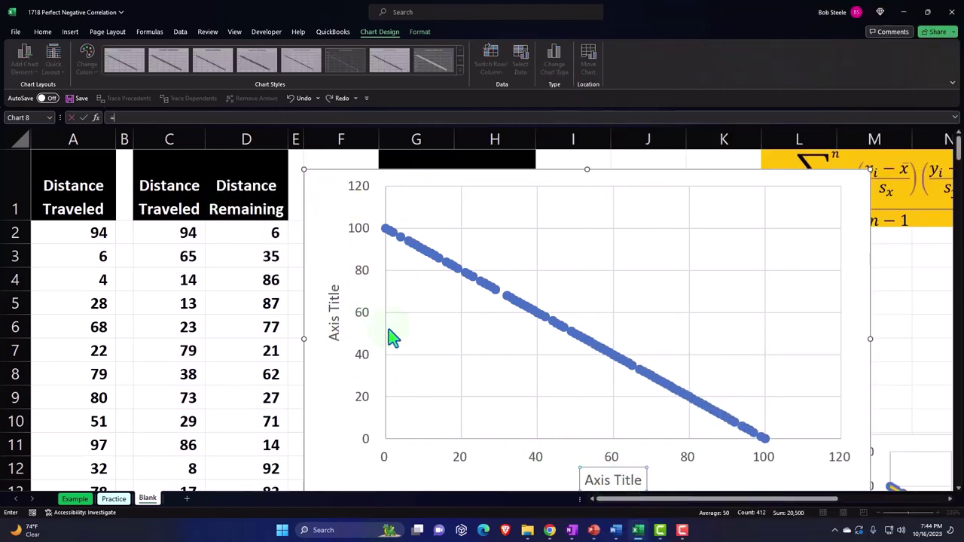
{"action": "left_click", "coordinate": [258, 198]}
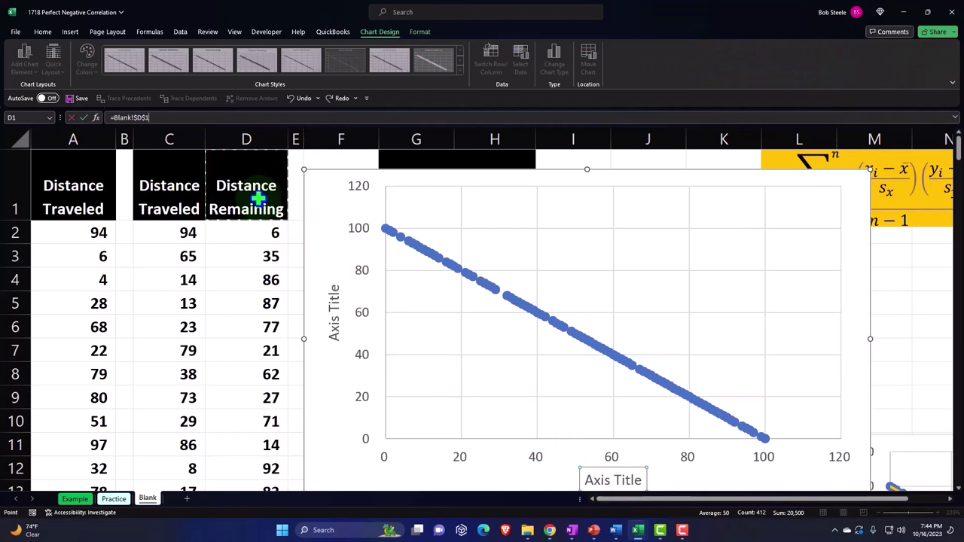
{"action": "key", "text": "Return"}
{"action": "left_click_drag", "start_coordinate": [350, 259], "coordinate": [330, 323]}
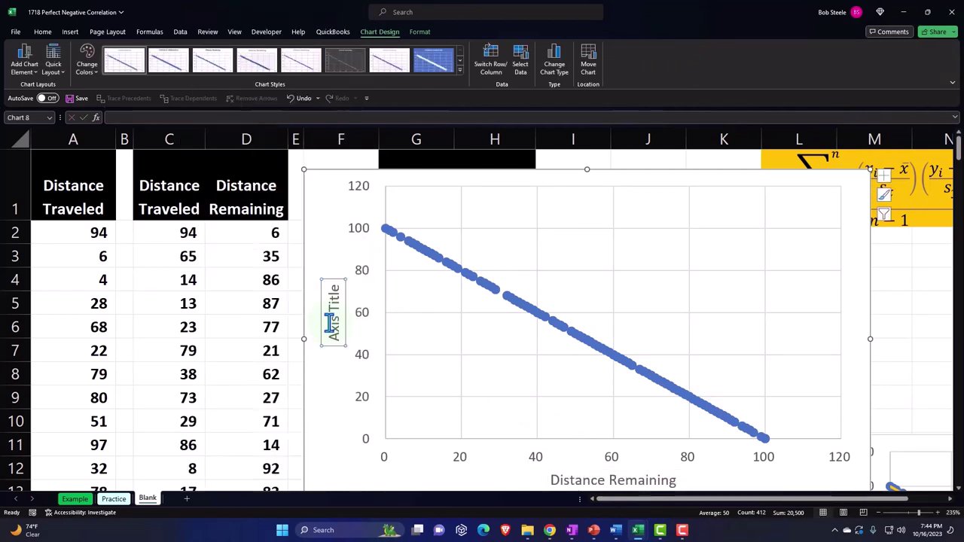
Step: Link the vertical axis title to cell C1 so it reads Distance Traveled
{"action": "type", "text": "="}
{"action": "left_click", "coordinate": [172, 195]}
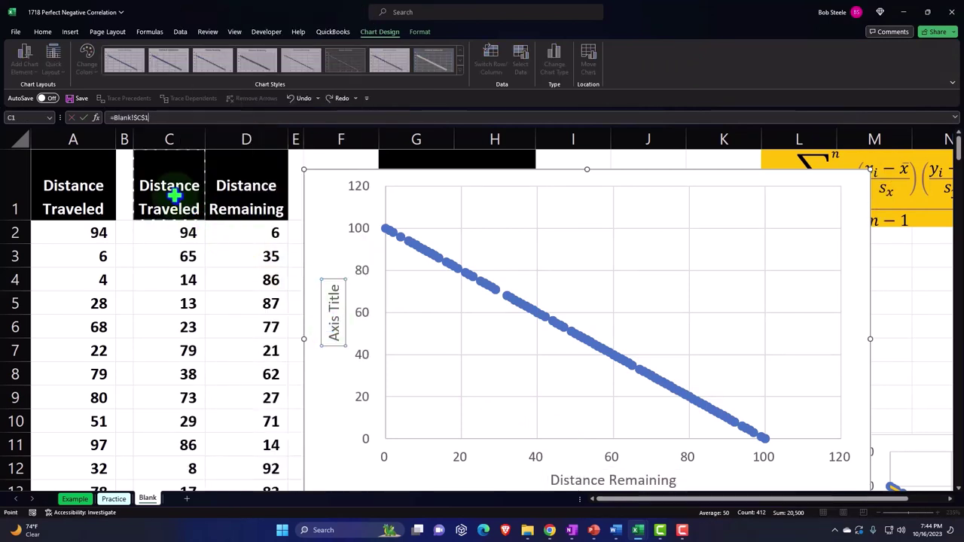
{"action": "key", "text": "Return"}
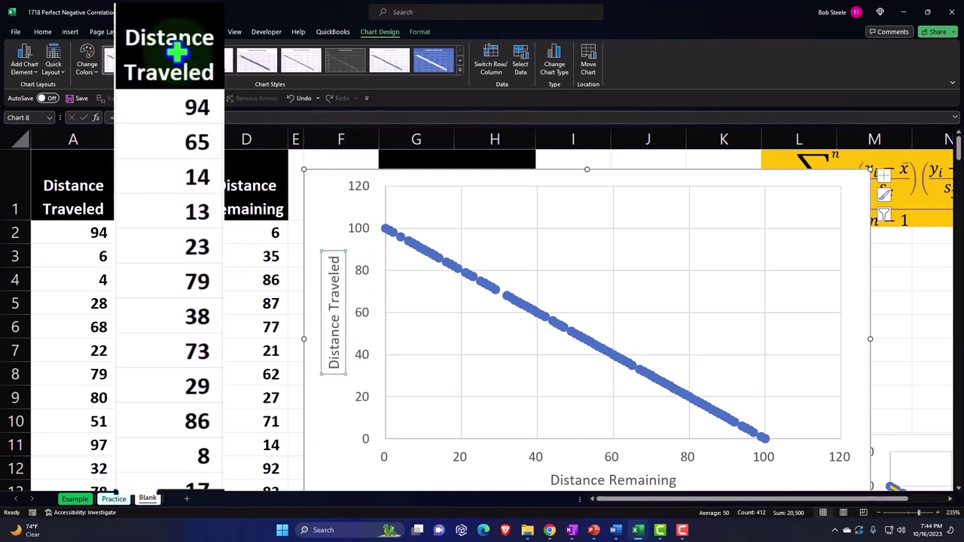
{"action": "left_click", "coordinate": [306, 202]}
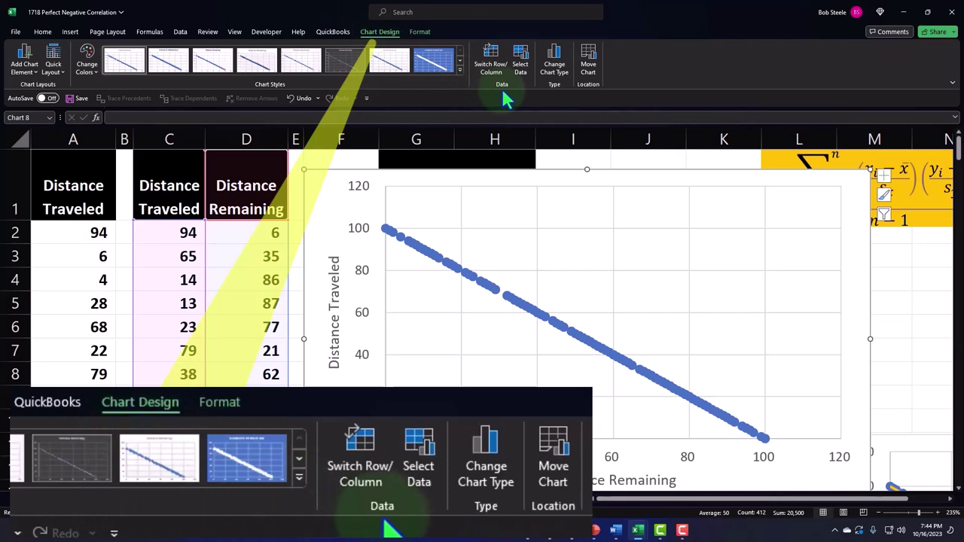
Step: Edit the chart series so its X values are =Blank!$D$2:$D$206
{"action": "left_click", "coordinate": [519, 63]}
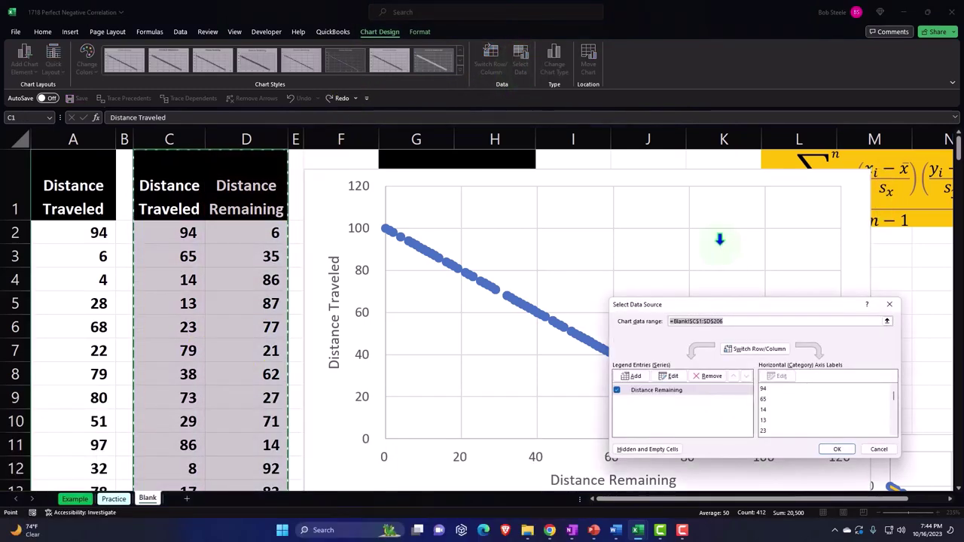
{"action": "left_click_drag", "start_coordinate": [720, 308], "coordinate": [587, 183]}
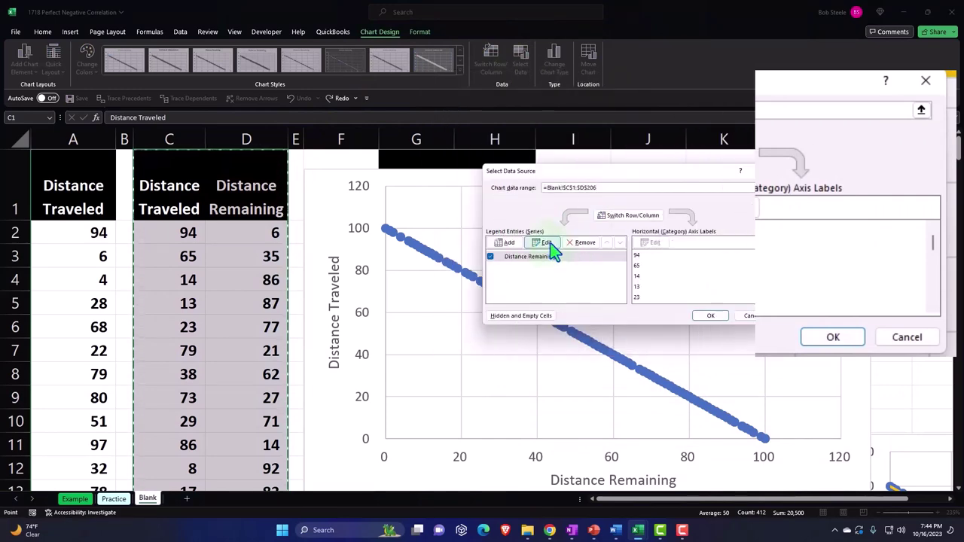
{"action": "left_click", "coordinate": [550, 242]}
{"action": "left_click_drag", "start_coordinate": [728, 349], "coordinate": [581, 189]}
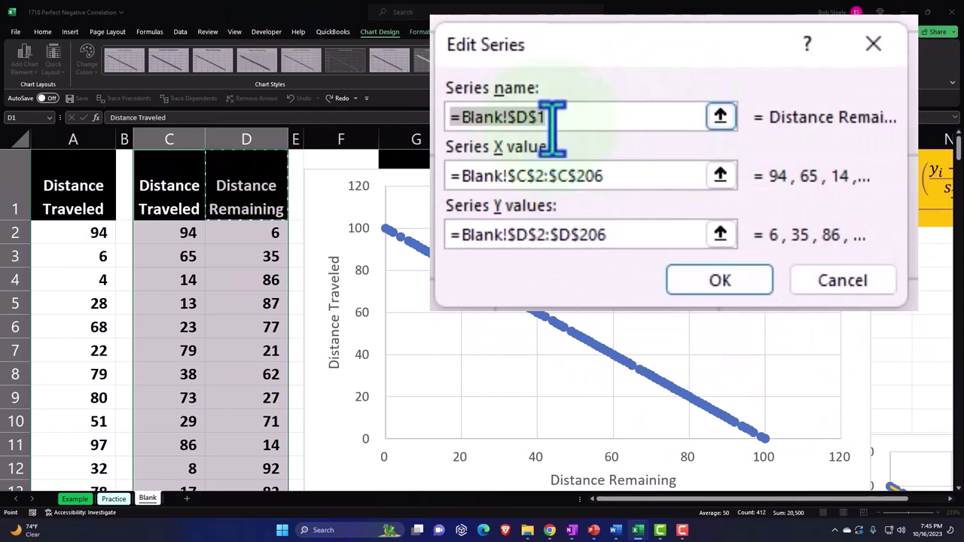
{"action": "left_click", "coordinate": [720, 176]}
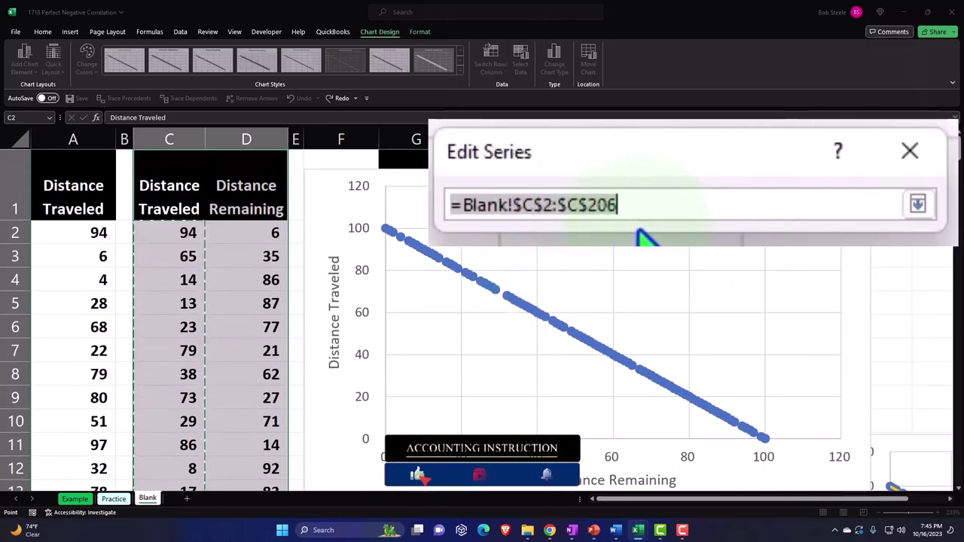
{"action": "key", "text": "BackSpace"}
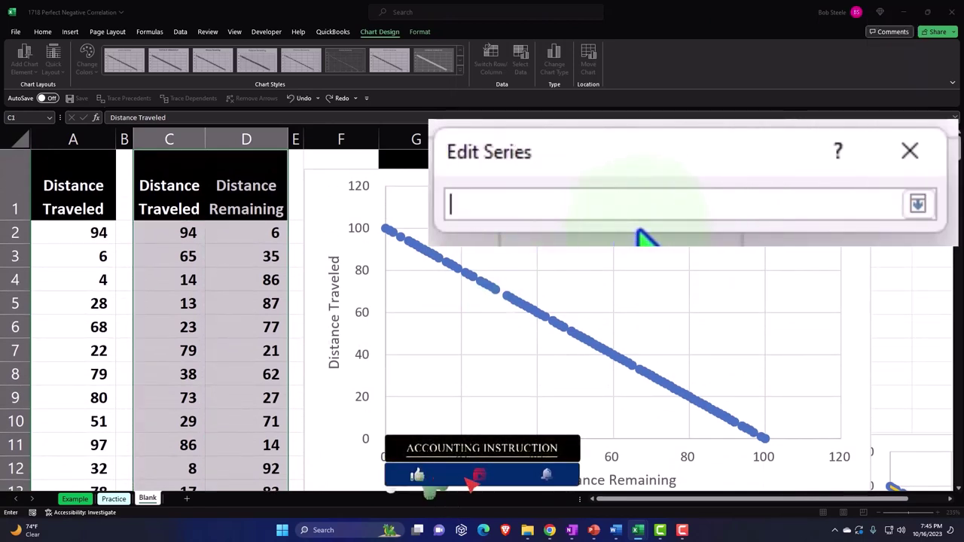
{"action": "left_click", "coordinate": [256, 231]}
{"action": "key", "text": "ctrl+shift+Down"}
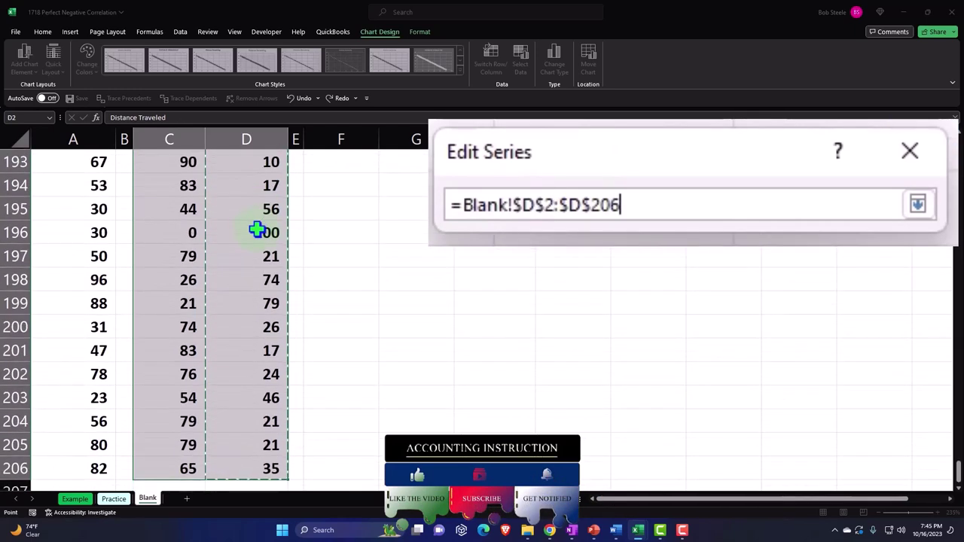
{"action": "scroll", "coordinate": [256, 231], "scroll_direction": "up", "scroll_amount": 20}
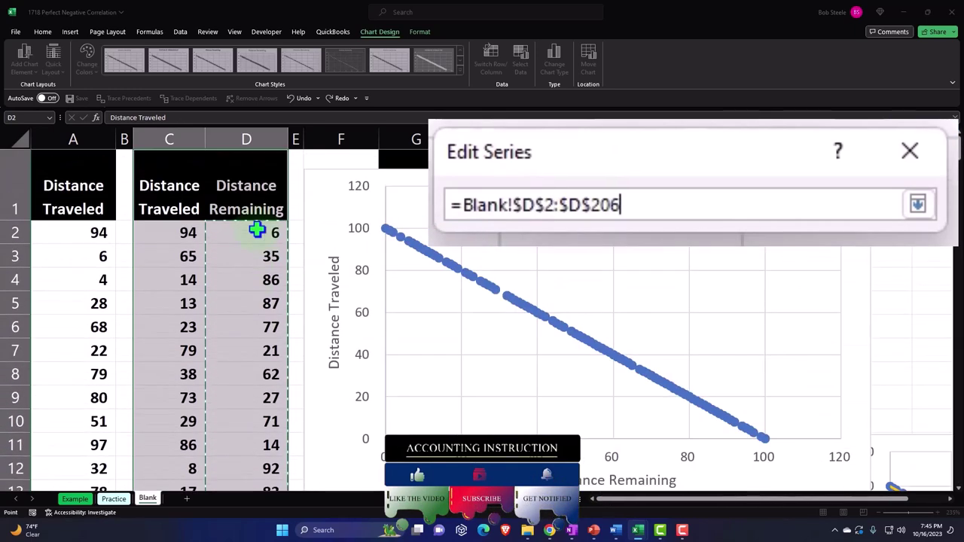
{"action": "left_click", "coordinate": [917, 204]}
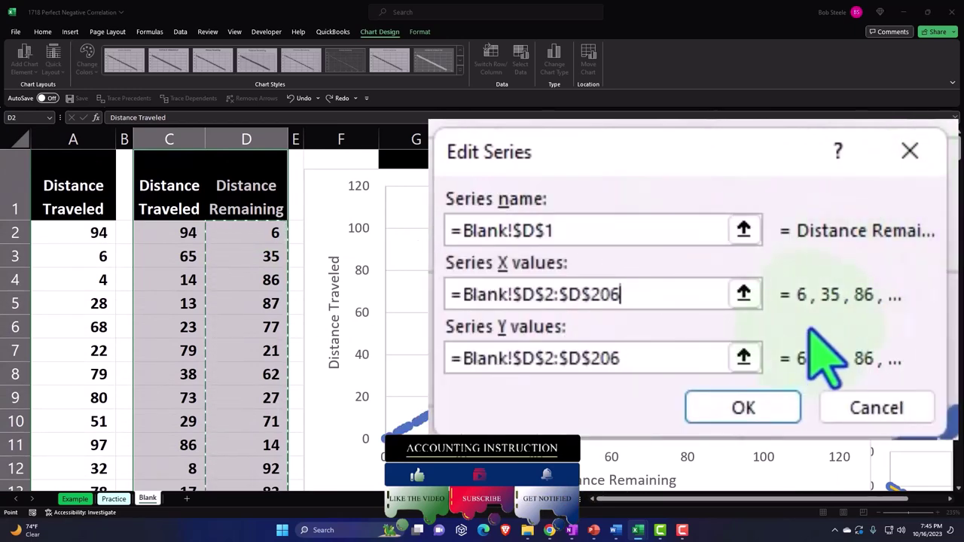
Step: Set the series Y values to =Blank!$C$2:$C$206 and apply the new data source
{"action": "left_click", "coordinate": [757, 358]}
{"action": "key", "text": "BackSpace"}
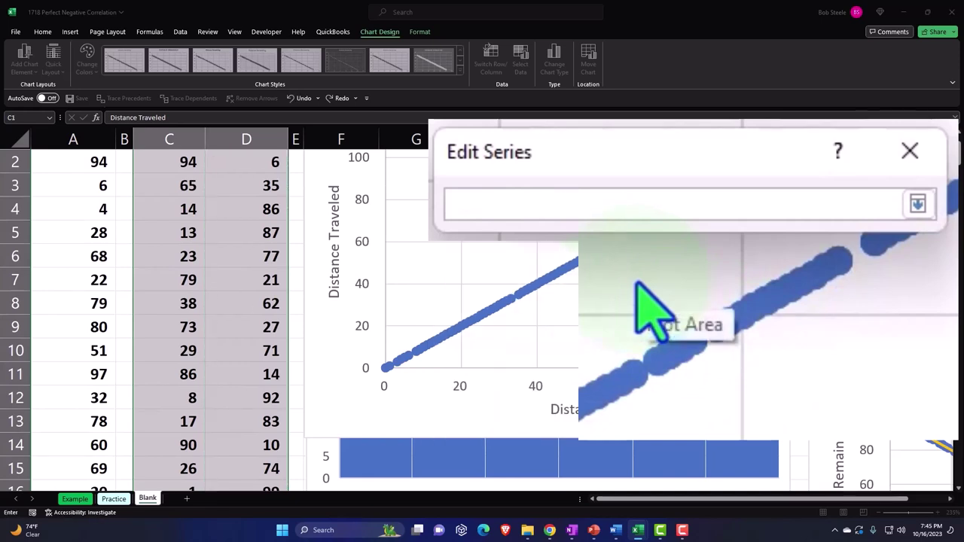
{"action": "scroll", "coordinate": [467, 271], "scroll_direction": "up", "scroll_amount": 1}
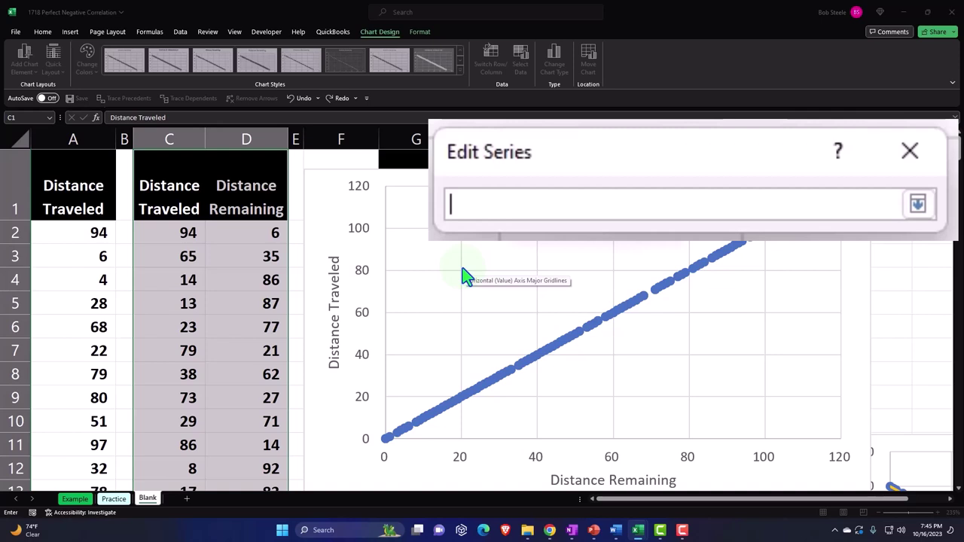
{"action": "left_click", "coordinate": [253, 234]}
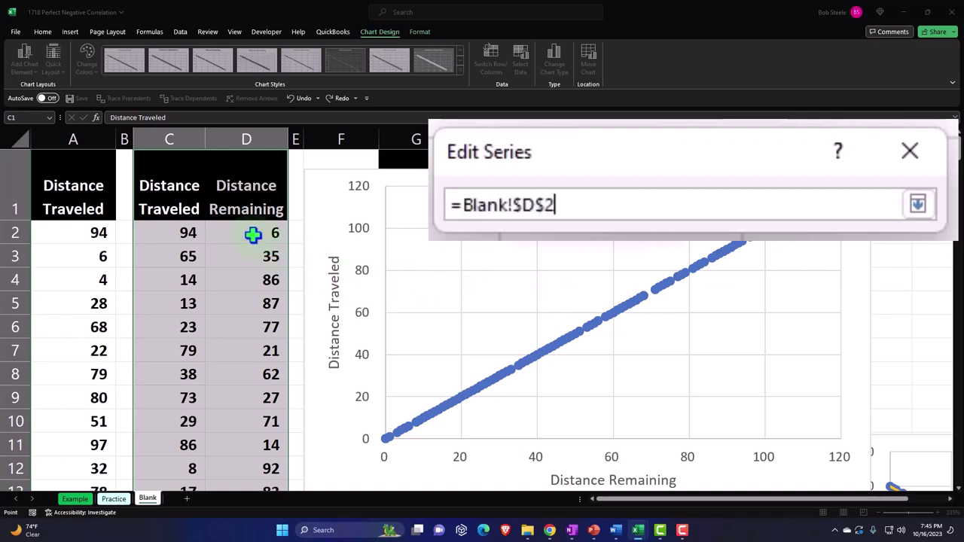
{"action": "left_click", "coordinate": [189, 234]}
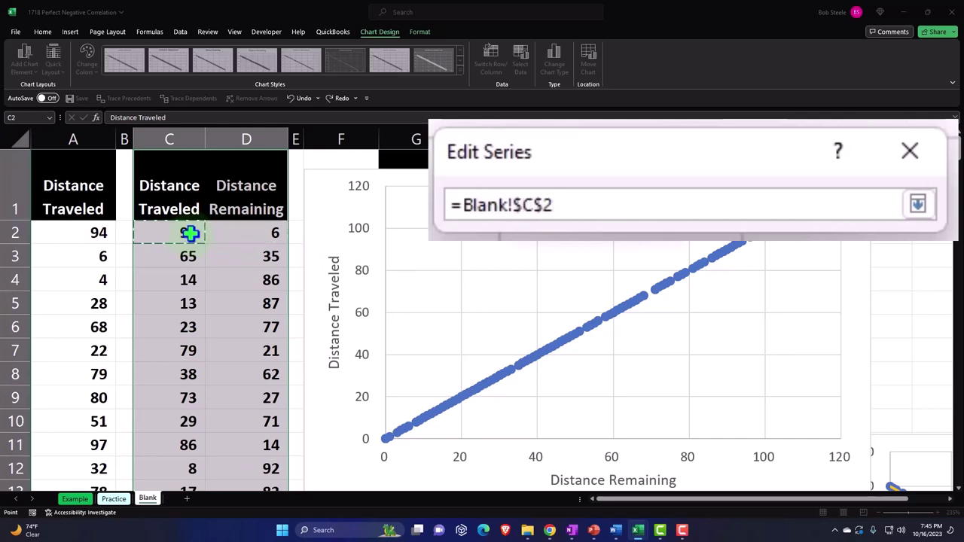
{"action": "key", "text": "ctrl+shift+Down"}
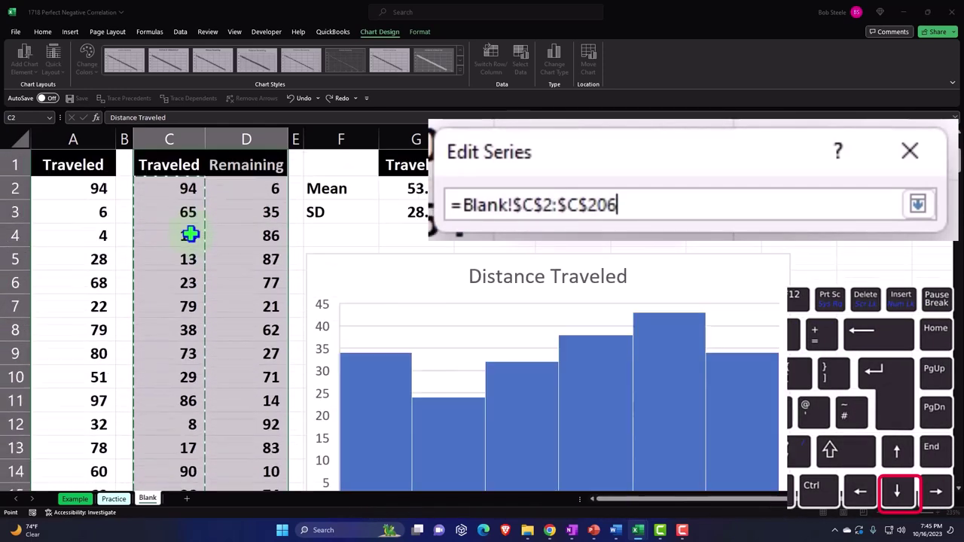
{"action": "key", "text": "ctrl+BackSpace"}
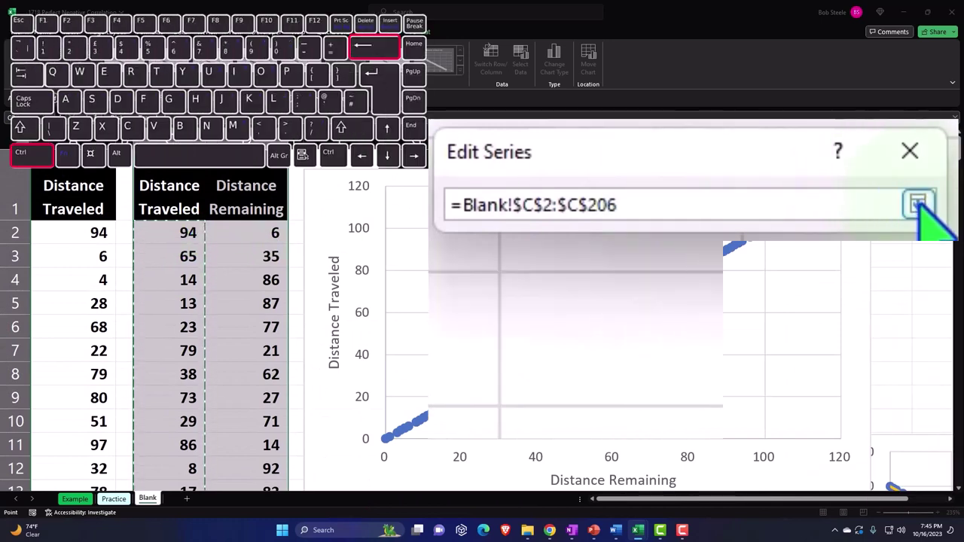
{"action": "left_click", "coordinate": [917, 204]}
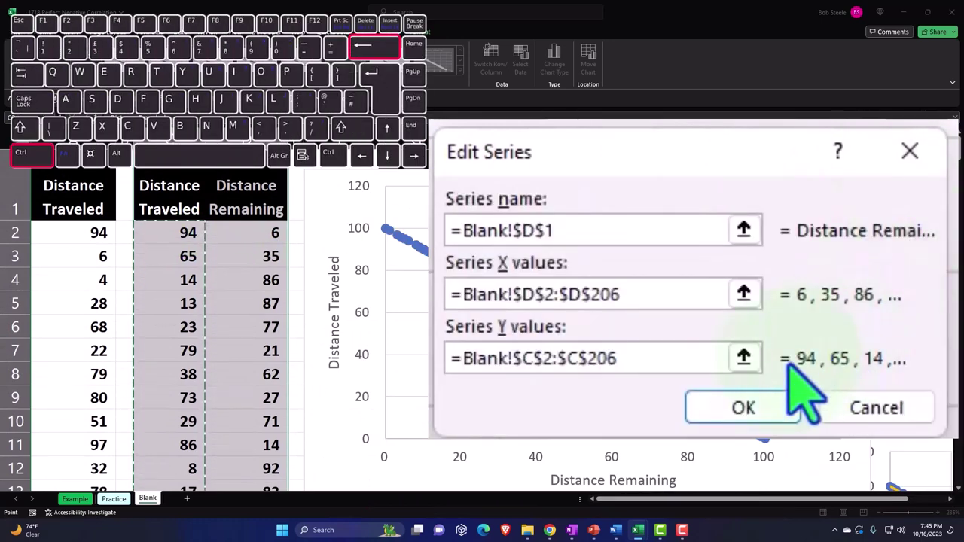
{"action": "left_click", "coordinate": [713, 411]}
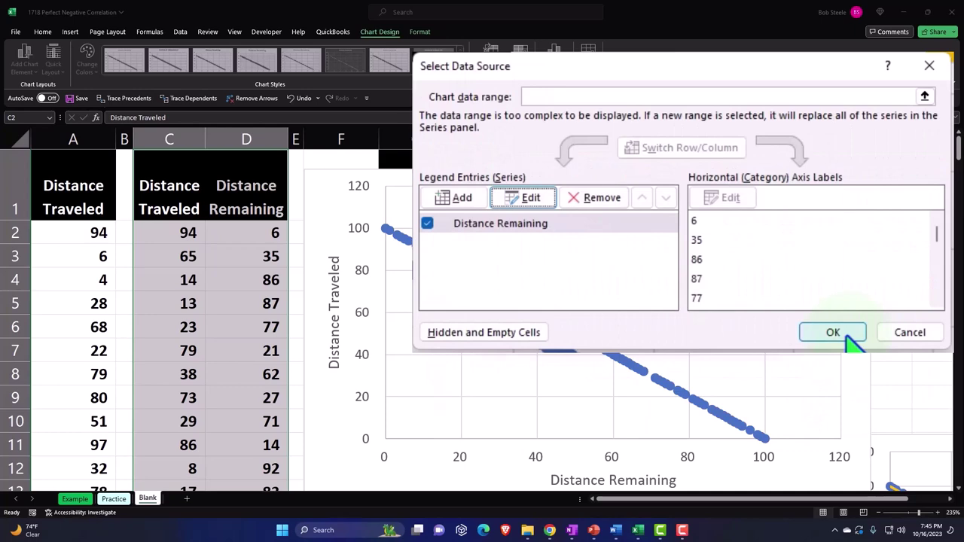
{"action": "left_click", "coordinate": [847, 337]}
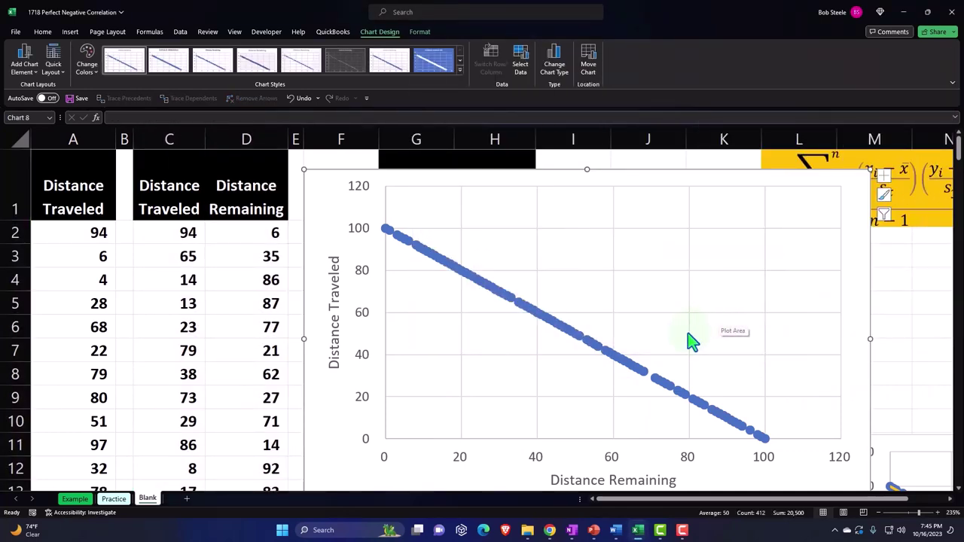
Step: Move the distance scatter chart down below the histograms
{"action": "scroll", "coordinate": [686, 336], "scroll_direction": "down", "scroll_amount": 5}
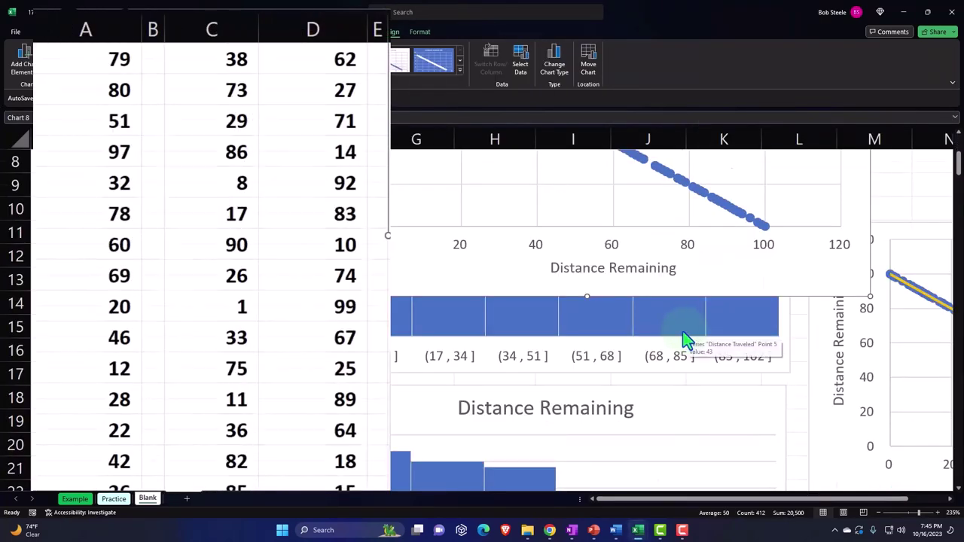
{"action": "scroll", "coordinate": [686, 337], "scroll_direction": "up", "scroll_amount": 5}
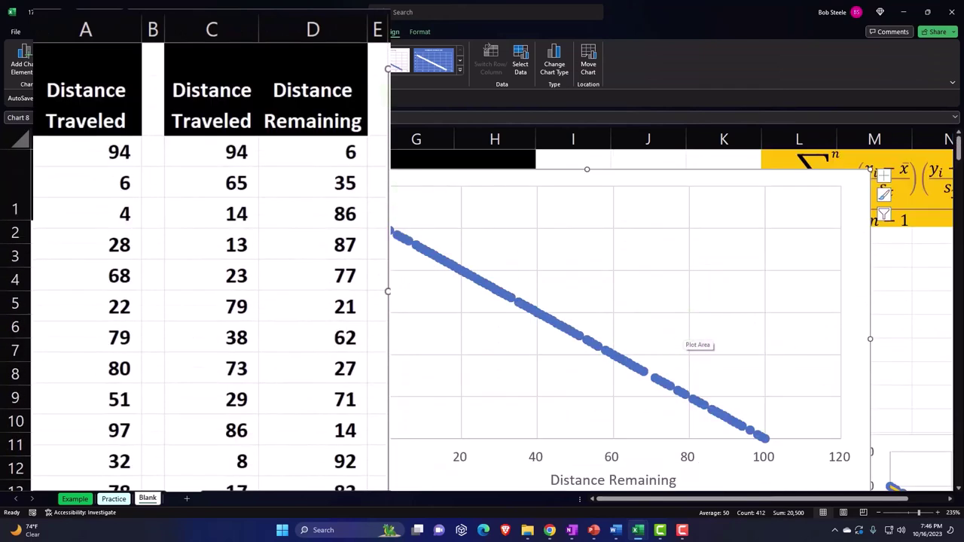
{"action": "left_click_drag", "start_coordinate": [331, 196], "coordinate": [785, 337]}
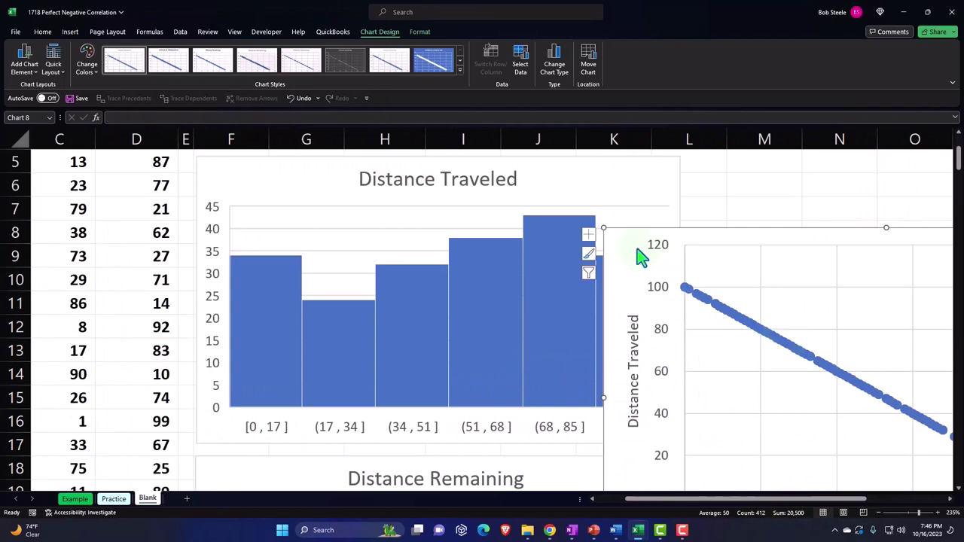
{"action": "left_click_drag", "start_coordinate": [625, 301], "coordinate": [737, 281]}
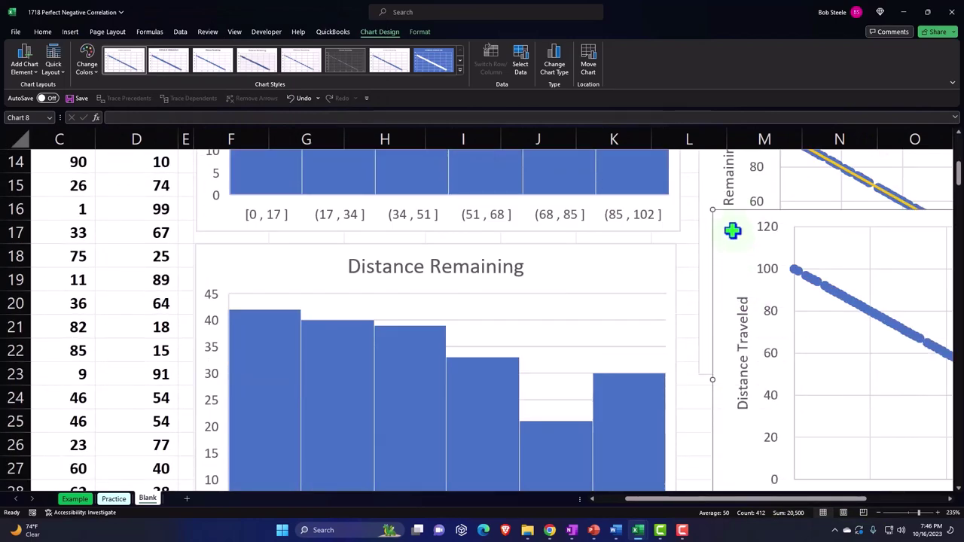
{"action": "left_click_drag", "start_coordinate": [732, 230], "coordinate": [719, 408]}
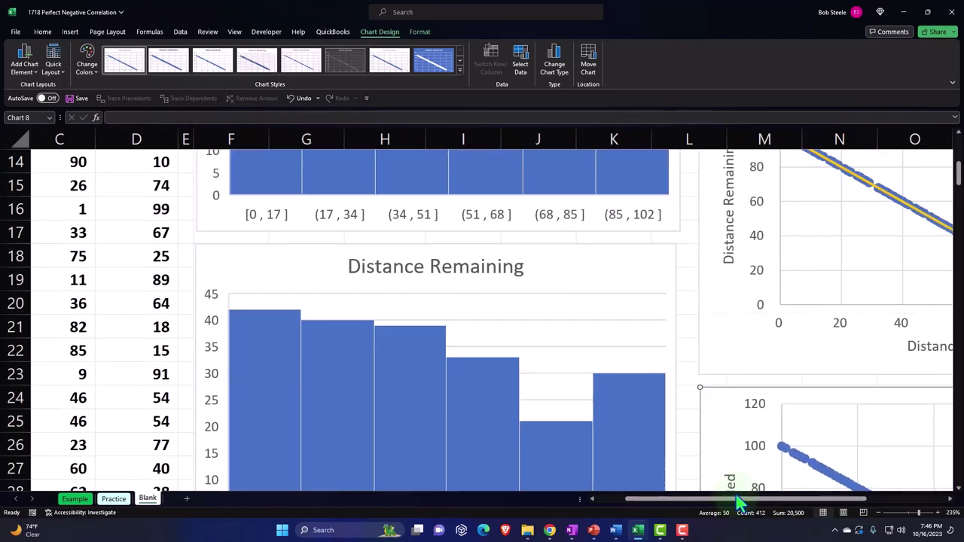
Step: Resize the scatter chart to fit beside the Distance Remaining histogram
{"action": "left_click_drag", "start_coordinate": [738, 501], "coordinate": [876, 505]}
{"action": "scroll", "coordinate": [864, 369], "scroll_direction": "down", "scroll_amount": 3}
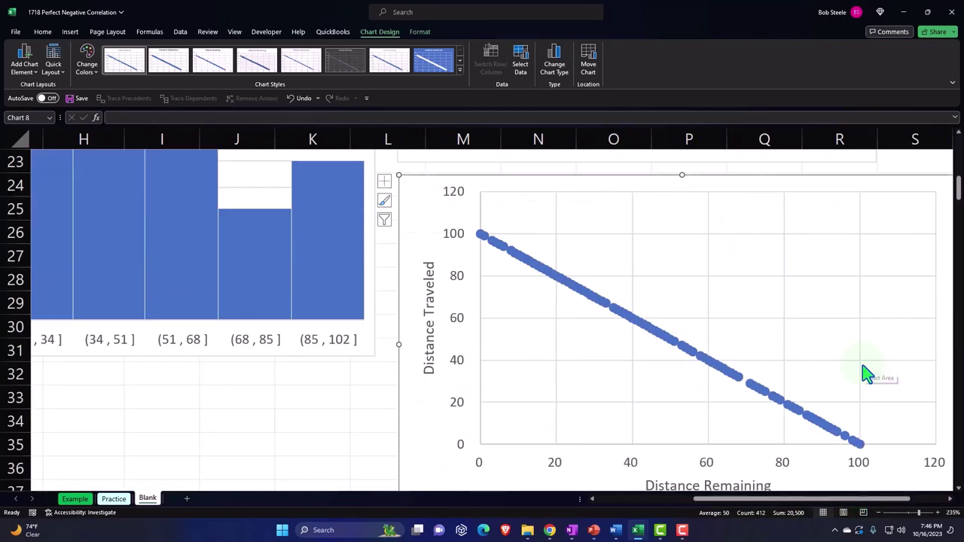
{"action": "scroll", "coordinate": [864, 374], "scroll_direction": "down", "scroll_amount": 2}
{"action": "left_click_drag", "start_coordinate": [861, 501], "coordinate": [883, 511]}
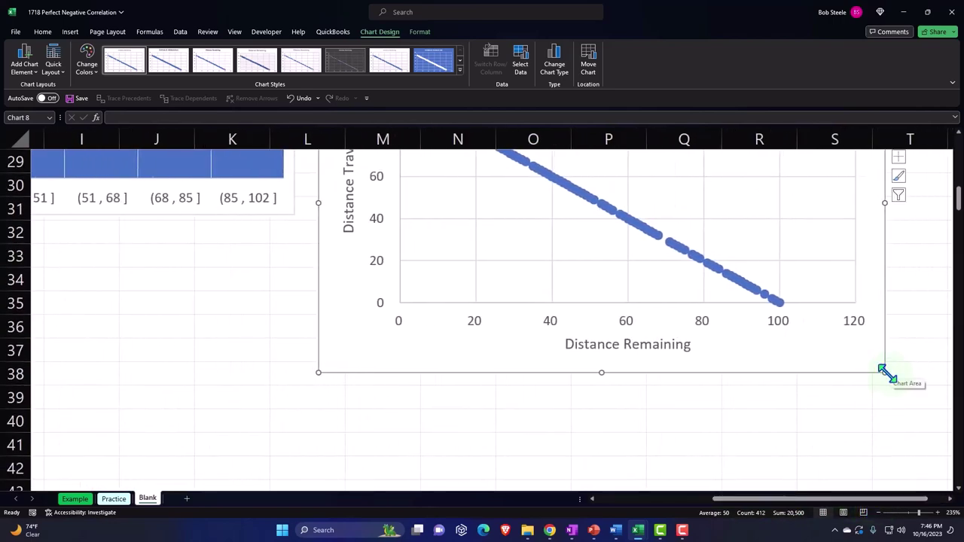
{"action": "left_click_drag", "start_coordinate": [885, 371], "coordinate": [786, 351]}
{"action": "scroll", "coordinate": [715, 377], "scroll_direction": "up", "scroll_amount": 4}
{"action": "scroll", "coordinate": [699, 387], "scroll_direction": "down", "scroll_amount": 2}
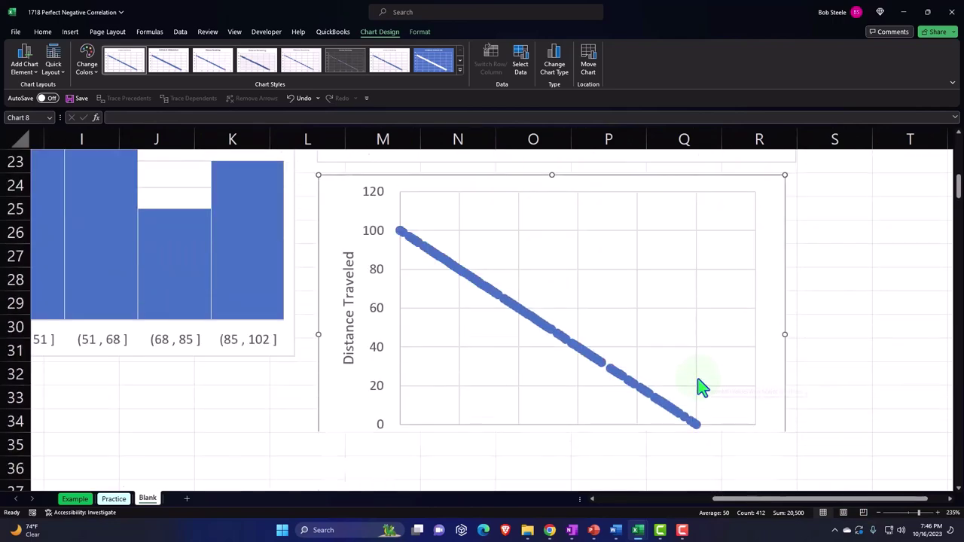
{"action": "scroll", "coordinate": [700, 387], "scroll_direction": "down", "scroll_amount": 1}
{"action": "left_click_drag", "start_coordinate": [783, 423], "coordinate": [789, 421]}
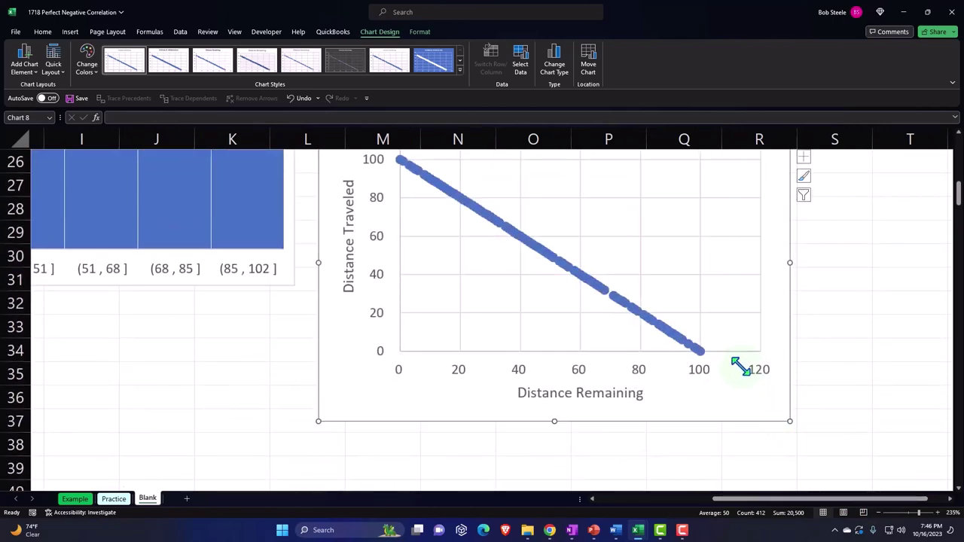
{"action": "scroll", "coordinate": [738, 362], "scroll_direction": "up", "scroll_amount": 1}
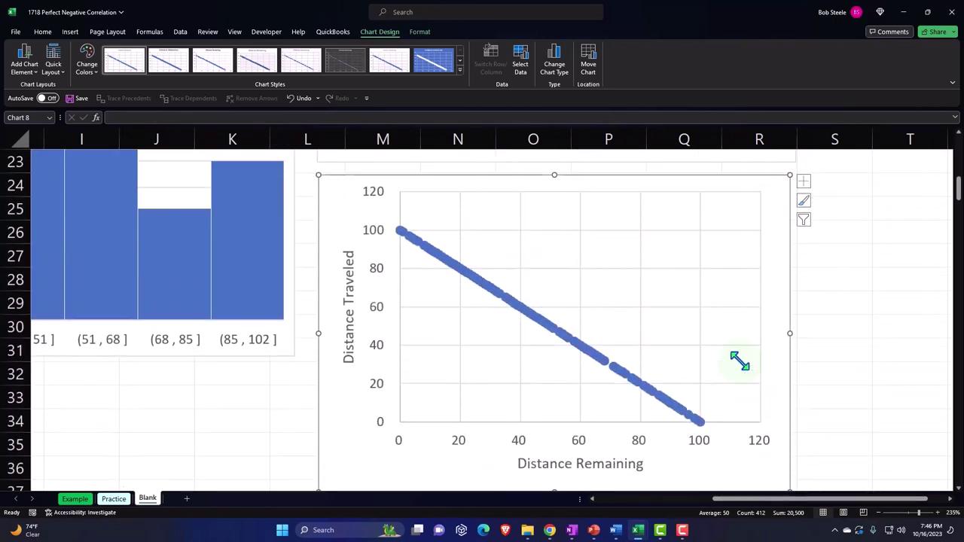
Step: Add a trendline to the second scatter chart with a solid yellow line
{"action": "left_click", "coordinate": [805, 183]}
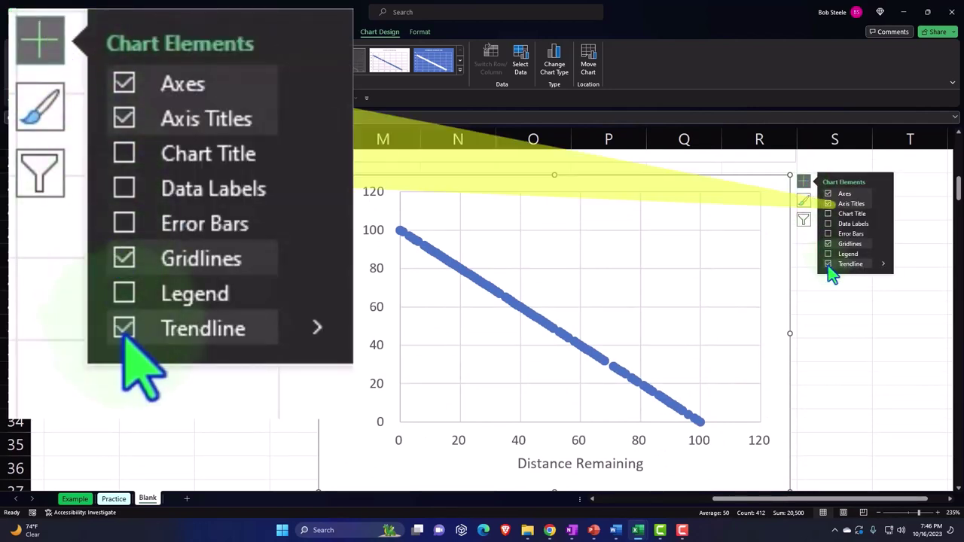
{"action": "left_click", "coordinate": [884, 264]}
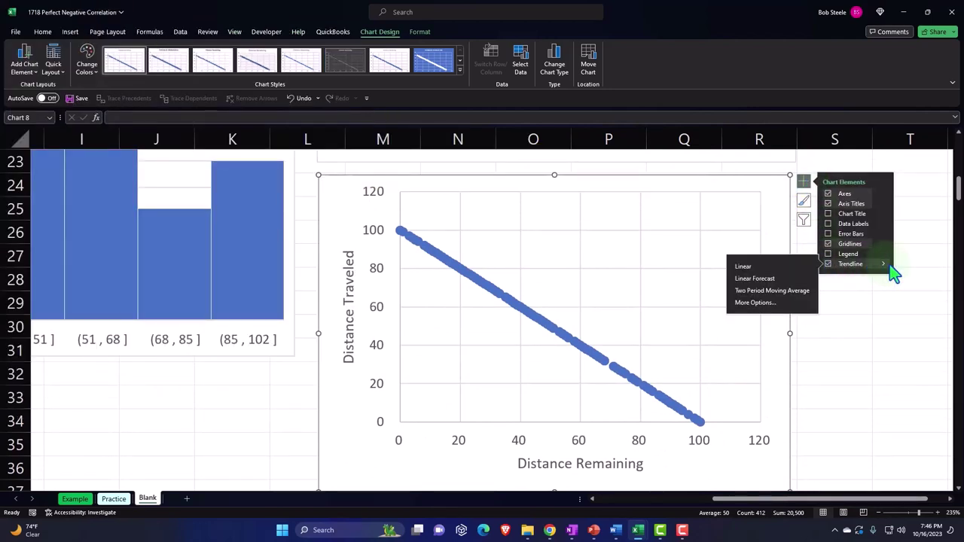
{"action": "left_click", "coordinate": [761, 303]}
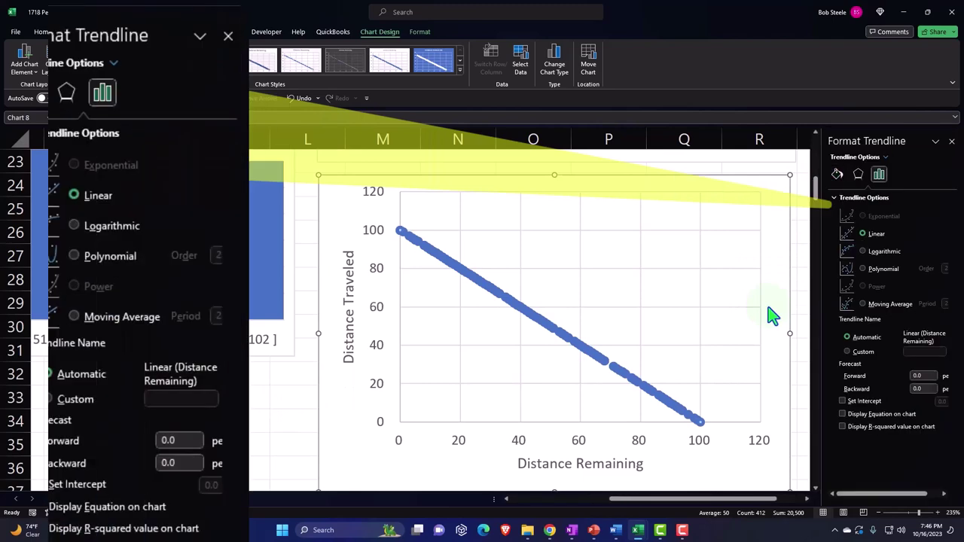
{"action": "left_click", "coordinate": [831, 173]}
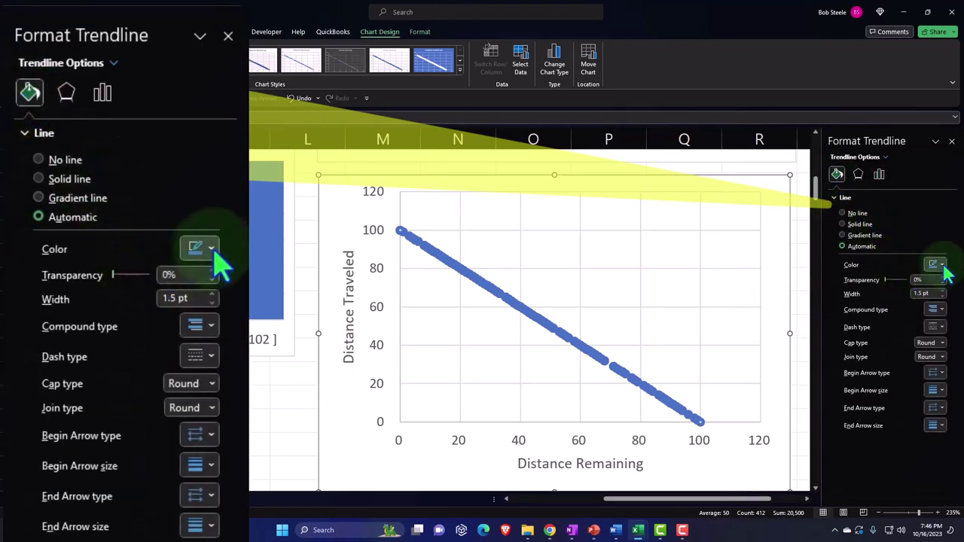
{"action": "left_click", "coordinate": [937, 327]}
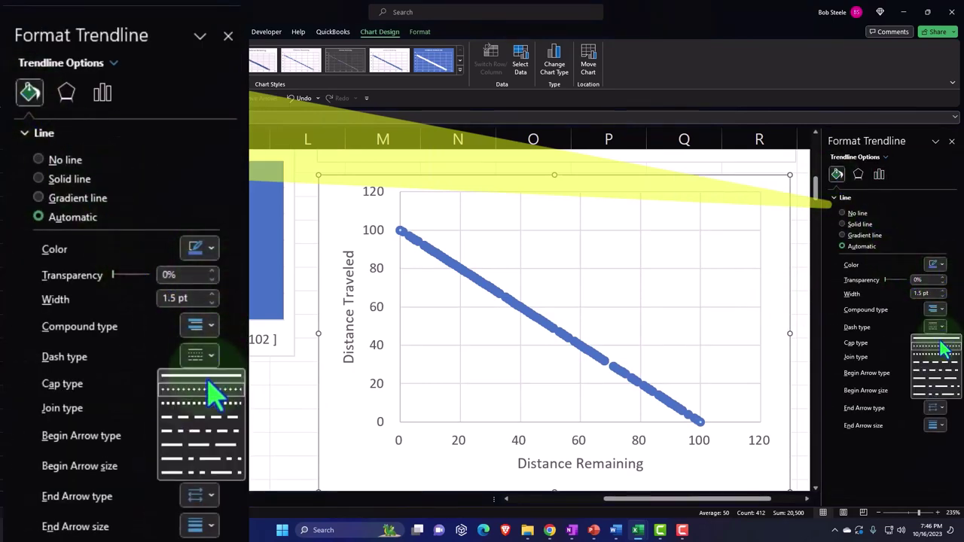
{"action": "left_click", "coordinate": [942, 345]}
{"action": "left_click", "coordinate": [939, 268]}
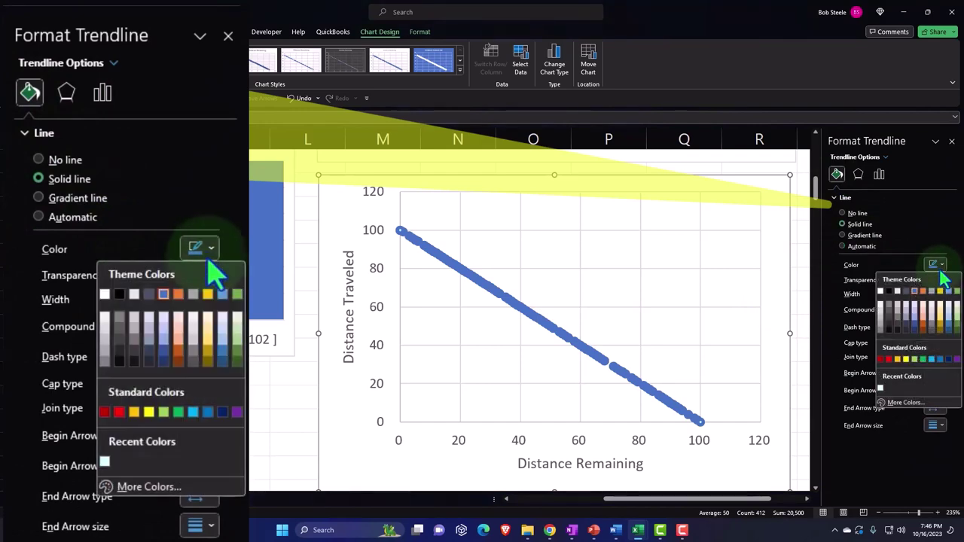
{"action": "left_click", "coordinate": [900, 359]}
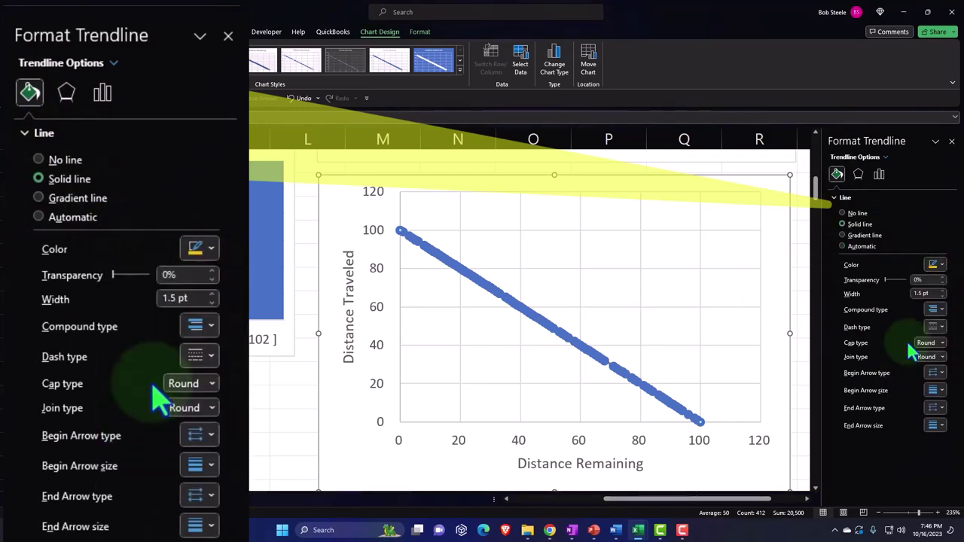
{"action": "left_click", "coordinate": [939, 266]}
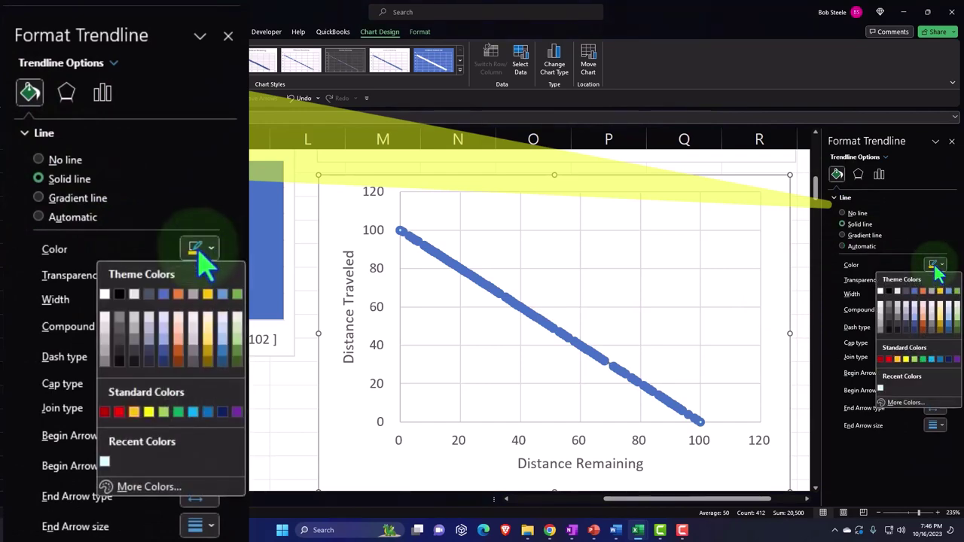
{"action": "left_click", "coordinate": [898, 359]}
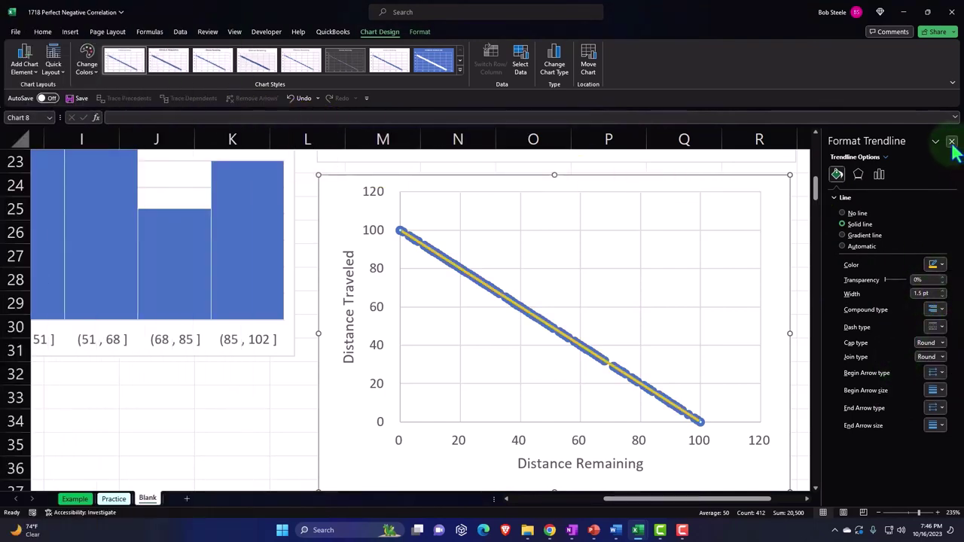
{"action": "left_click", "coordinate": [952, 142]}
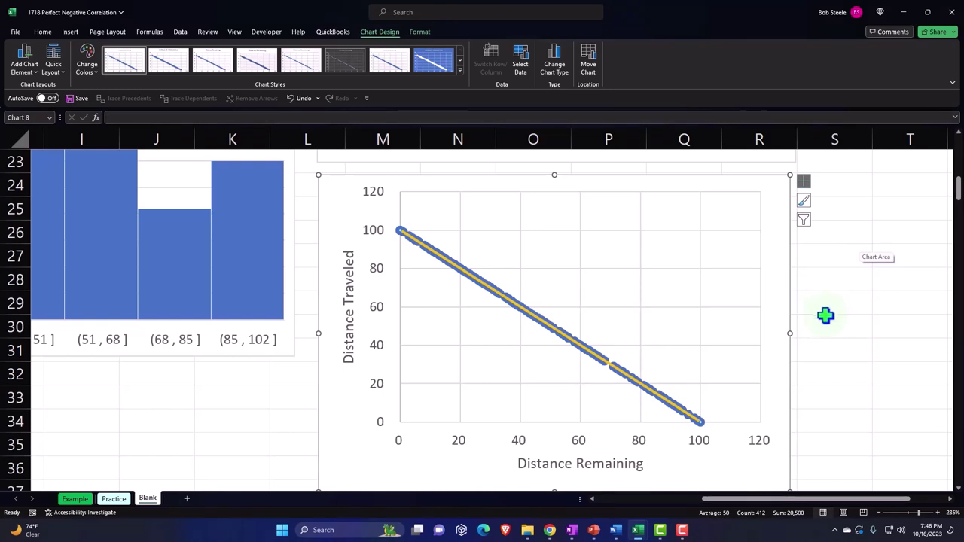
{"action": "key", "text": "Escape"}
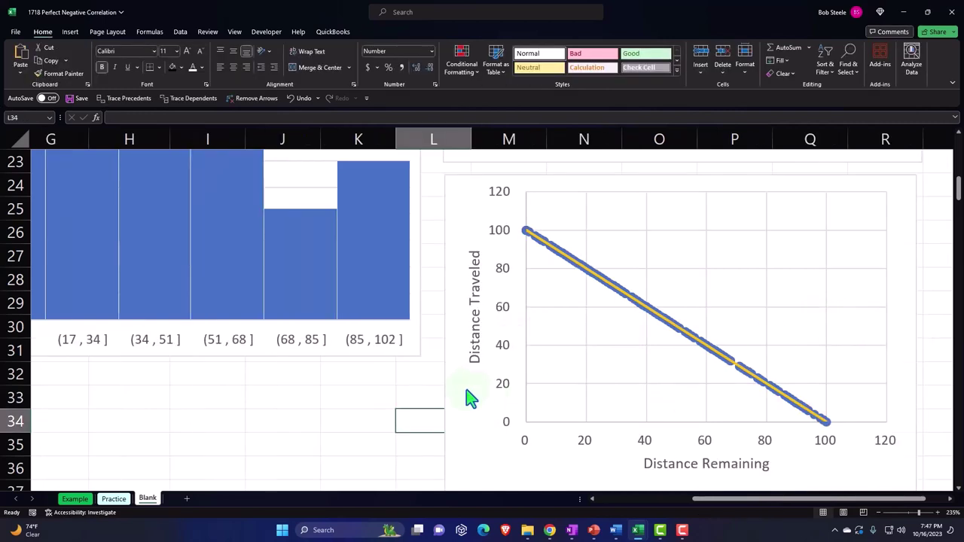
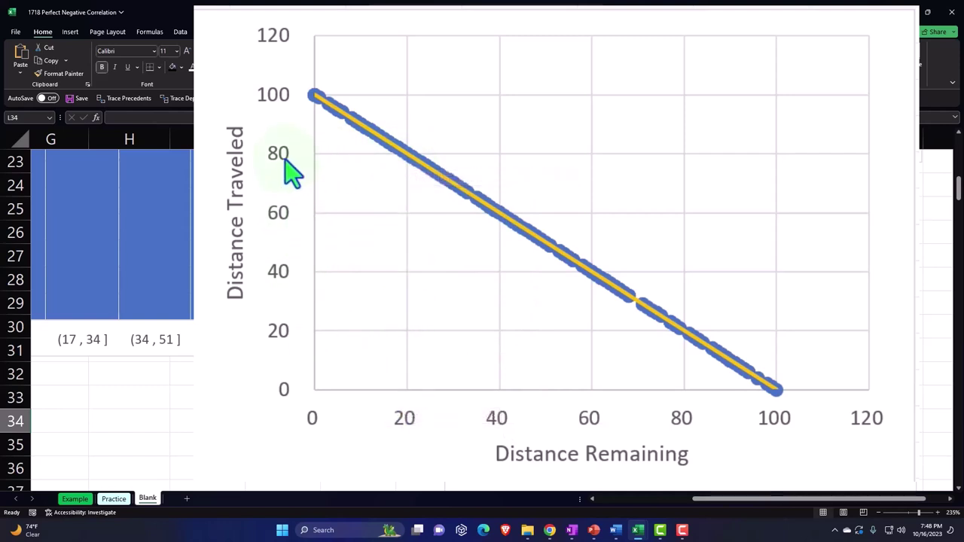
Step: Drag the first scatter chart right toward columns T–X, clear of the histograms
{"action": "mouse_move", "coordinate": [310, 105]}
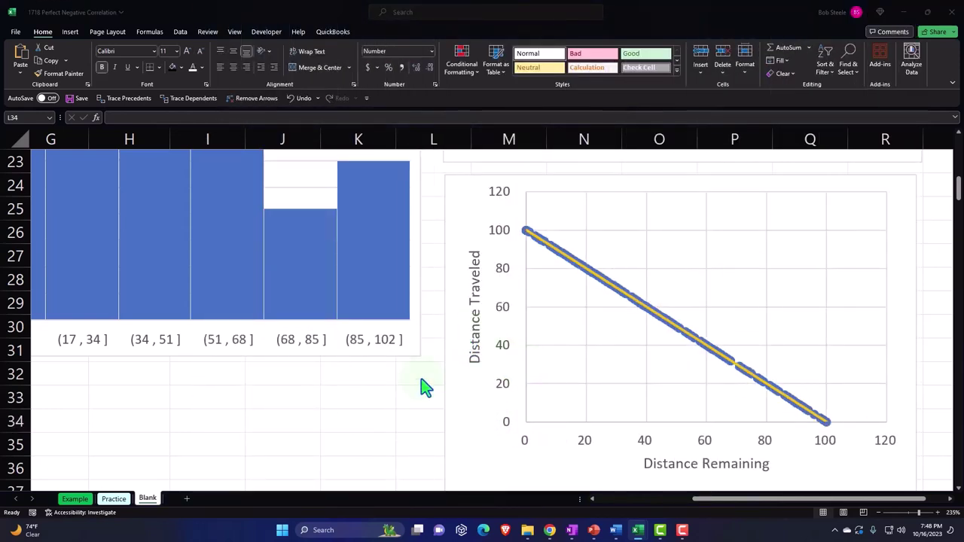
{"action": "left_click", "coordinate": [403, 425]}
{"action": "scroll", "coordinate": [394, 424], "scroll_direction": "up", "scroll_amount": 8}
{"action": "scroll", "coordinate": [422, 392], "scroll_direction": "down", "scroll_amount": 1}
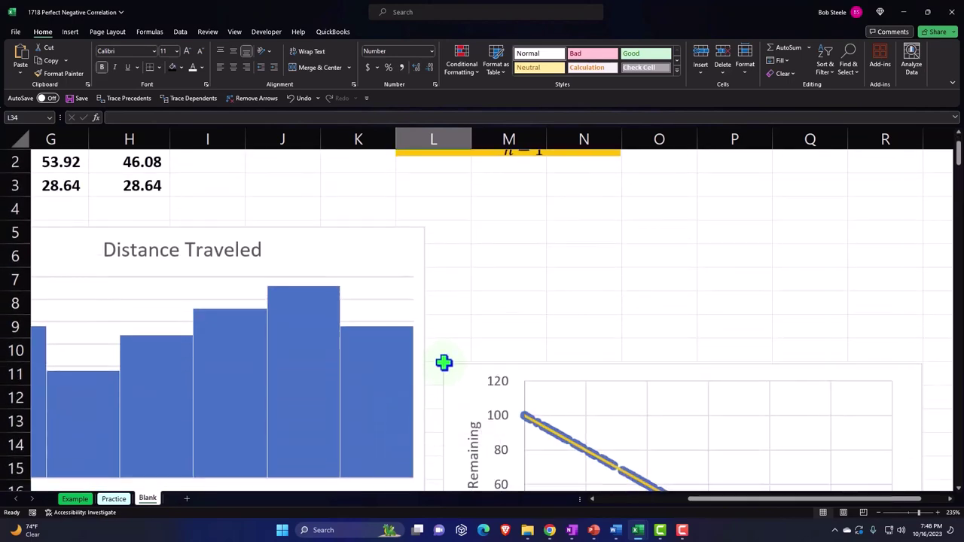
{"action": "left_click_drag", "start_coordinate": [443, 362], "coordinate": [856, 339]}
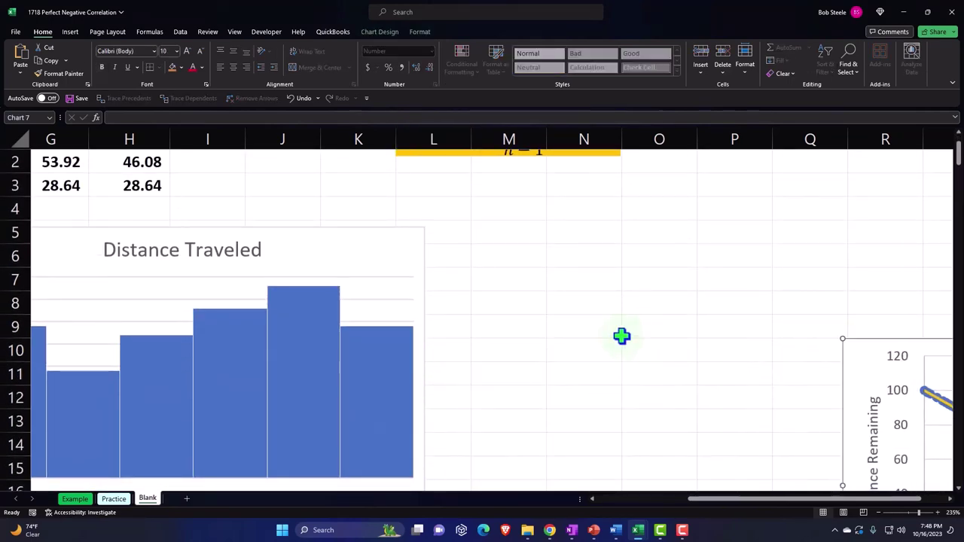
{"action": "scroll", "coordinate": [621, 336], "scroll_direction": "down", "scroll_amount": 5}
{"action": "left_click_drag", "start_coordinate": [458, 326], "coordinate": [869, 323]}
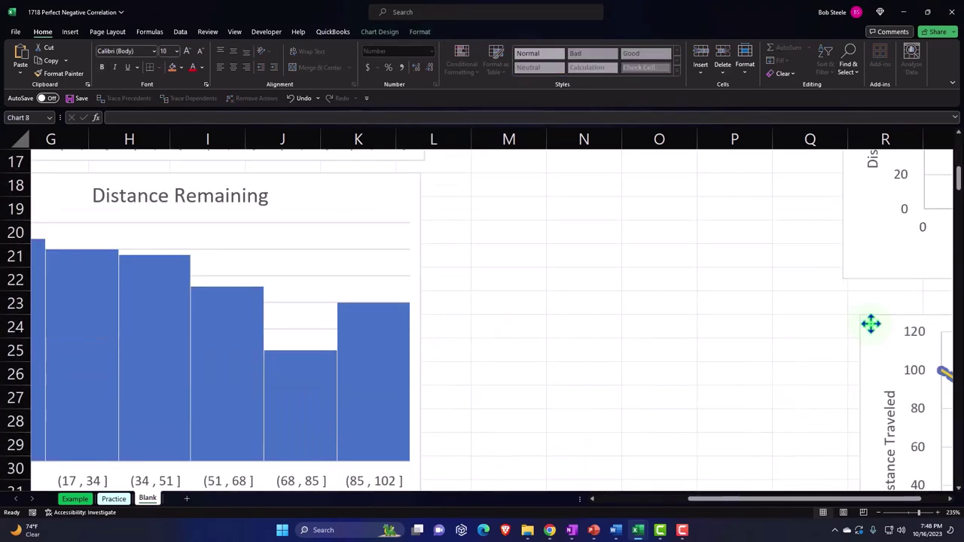
{"action": "scroll", "coordinate": [864, 500], "scroll_direction": "right", "scroll_amount": 1}
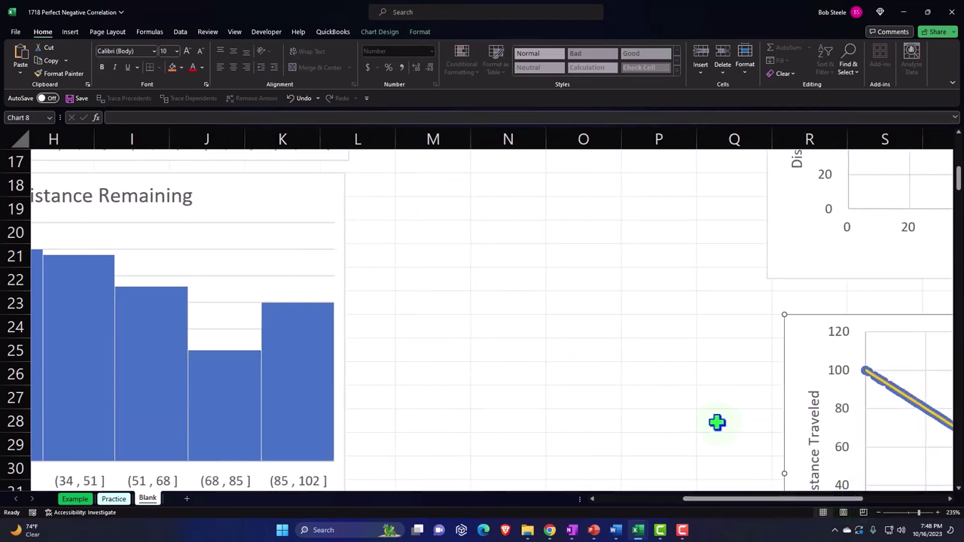
{"action": "scroll", "coordinate": [735, 422], "scroll_direction": "up", "scroll_amount": 5}
Step: Move the second scatter chart right alongside the first, then deselect it
{"action": "left_click_drag", "start_coordinate": [774, 425], "coordinate": [926, 411]}
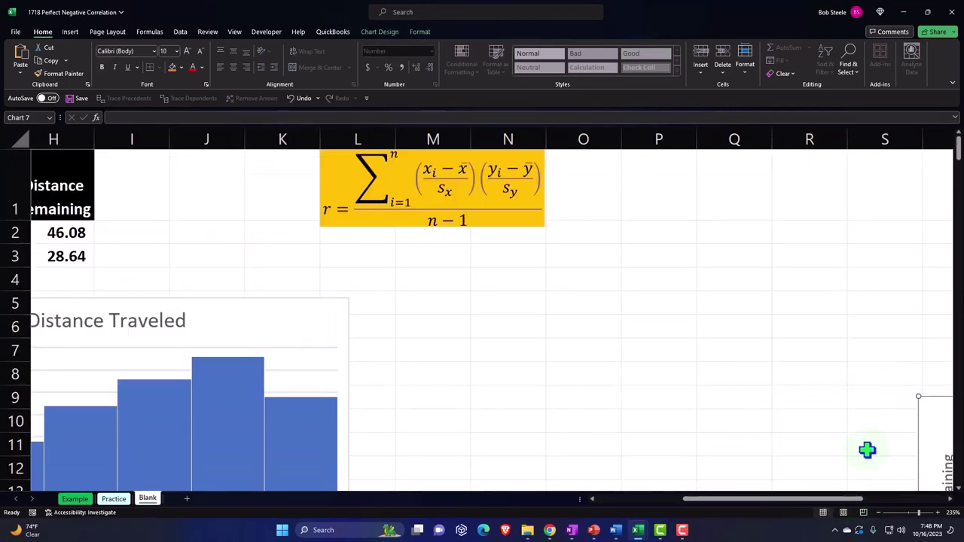
{"action": "scroll", "coordinate": [746, 338], "scroll_direction": "right", "scroll_amount": 5}
{"action": "scroll", "coordinate": [729, 329], "scroll_direction": "down", "scroll_amount": 5}
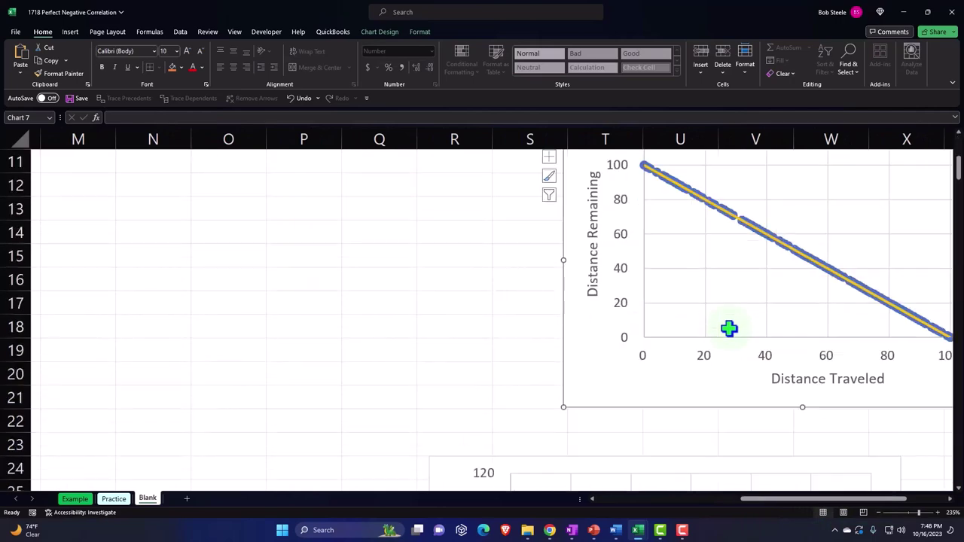
{"action": "left_click_drag", "start_coordinate": [445, 332], "coordinate": [653, 324]}
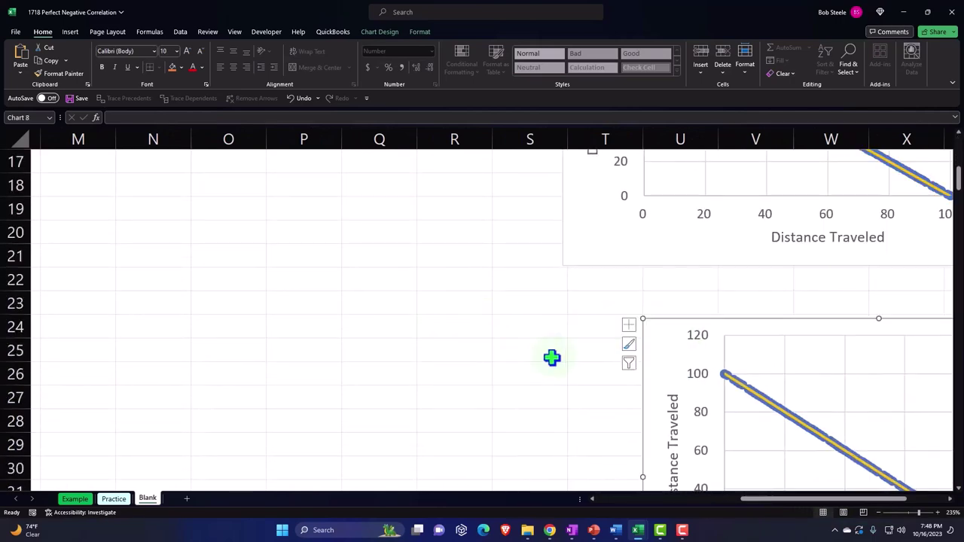
{"action": "scroll", "coordinate": [564, 339], "scroll_direction": "up", "scroll_amount": 4}
{"action": "left_click_drag", "start_coordinate": [577, 319], "coordinate": [800, 259]}
{"action": "scroll", "coordinate": [622, 321], "scroll_direction": "down", "scroll_amount": 4}
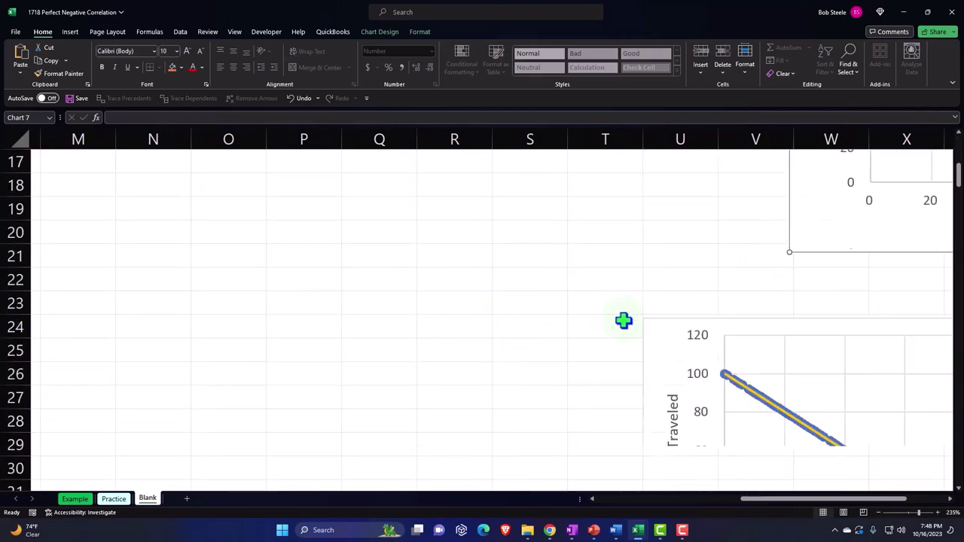
{"action": "left_click_drag", "start_coordinate": [654, 343], "coordinate": [809, 323]}
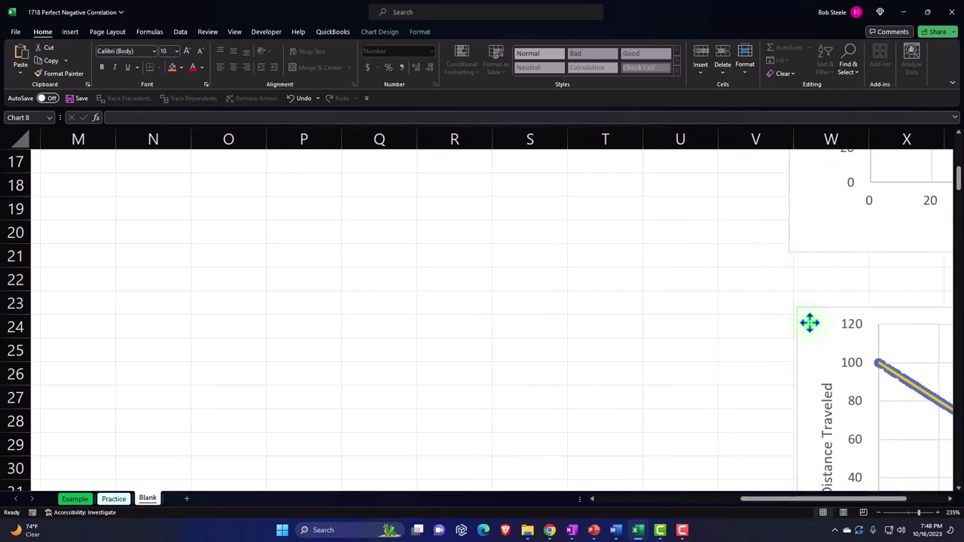
{"action": "left_click", "coordinate": [587, 355]}
{"action": "scroll", "coordinate": [547, 362], "scroll_direction": "up", "scroll_amount": 5}
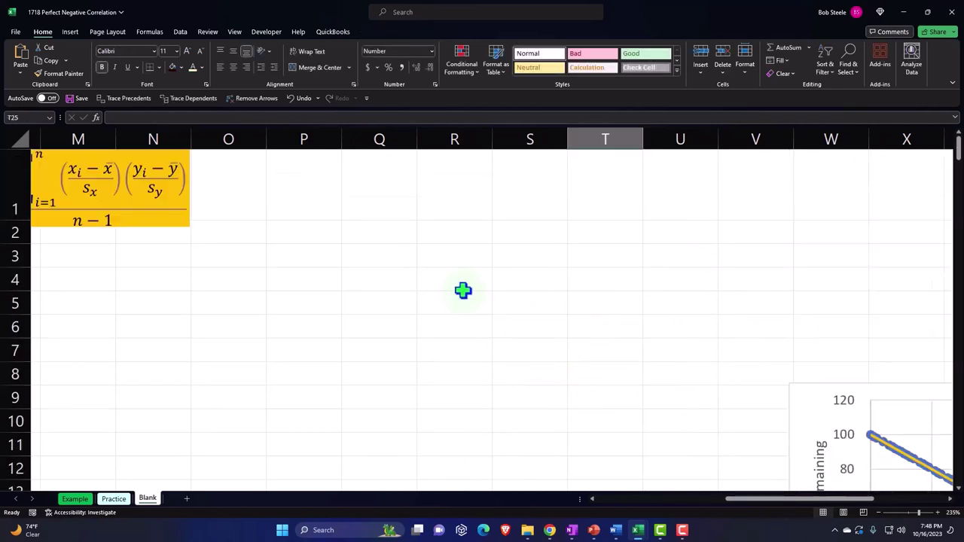
Step: Widen column I to 29.57 and narrow the Distance Traveled histogram
{"action": "left_click_drag", "start_coordinate": [746, 500], "coordinate": [644, 505]}
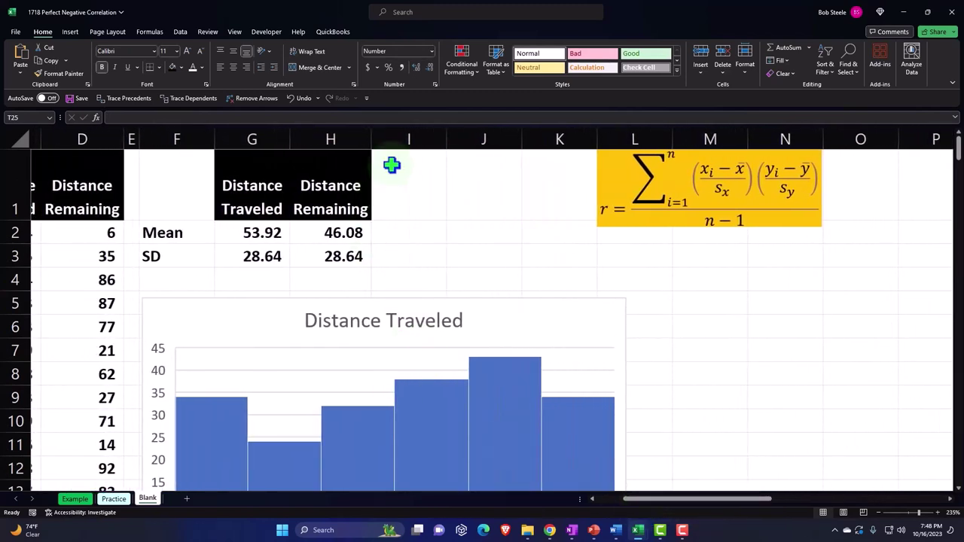
{"action": "left_click_drag", "start_coordinate": [444, 135], "coordinate": [628, 136]}
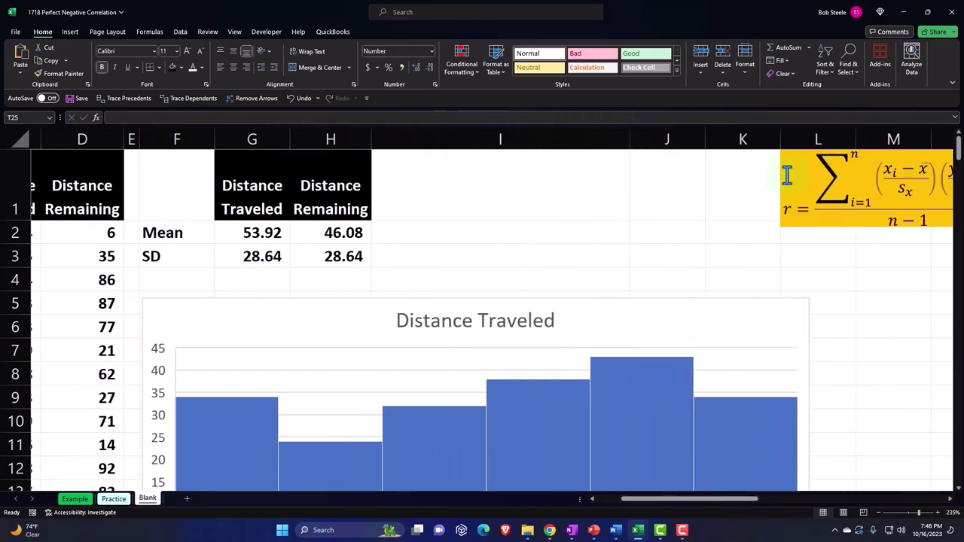
{"action": "left_click", "coordinate": [723, 310]}
{"action": "scroll", "coordinate": [723, 309], "scroll_direction": "down", "scroll_amount": 3}
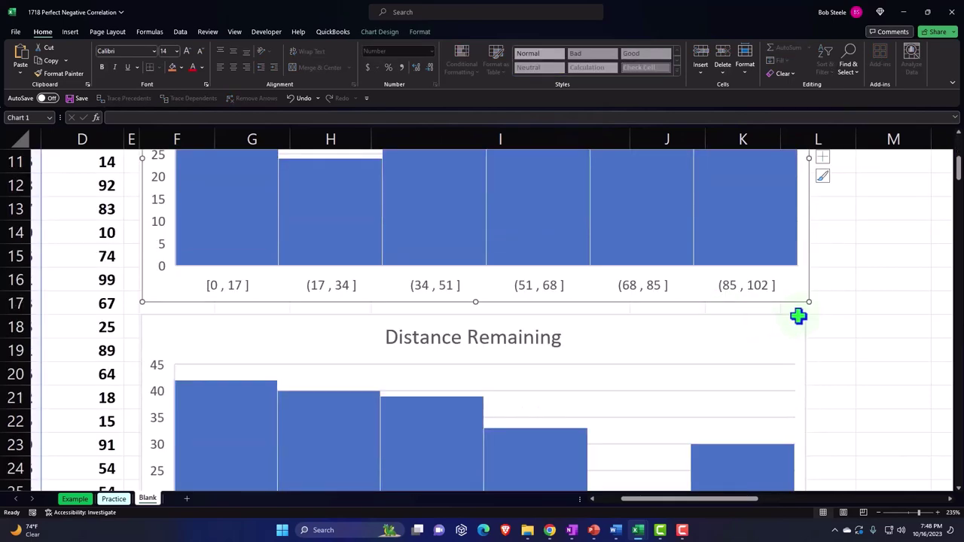
{"action": "left_click_drag", "start_coordinate": [807, 302], "coordinate": [633, 301]}
{"action": "scroll", "coordinate": [648, 302], "scroll_direction": "up", "scroll_amount": 4}
{"action": "scroll", "coordinate": [650, 324], "scroll_direction": "down", "scroll_amount": 3}
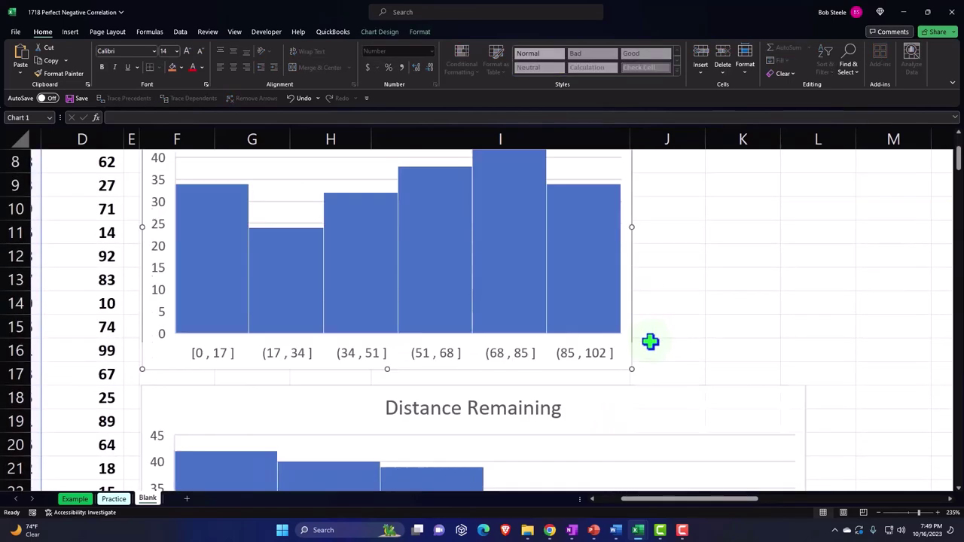
{"action": "left_click_drag", "start_coordinate": [631, 368], "coordinate": [615, 366]}
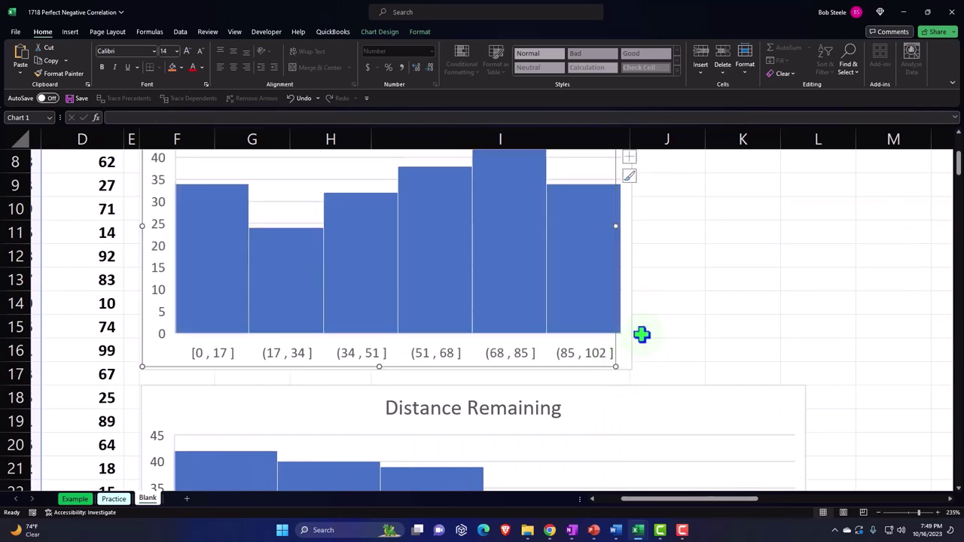
Step: Narrow the Distance Remaining histogram to match the Distance Traveled one
{"action": "scroll", "coordinate": [648, 339], "scroll_direction": "down", "scroll_amount": 6}
{"action": "left_click", "coordinate": [803, 284]}
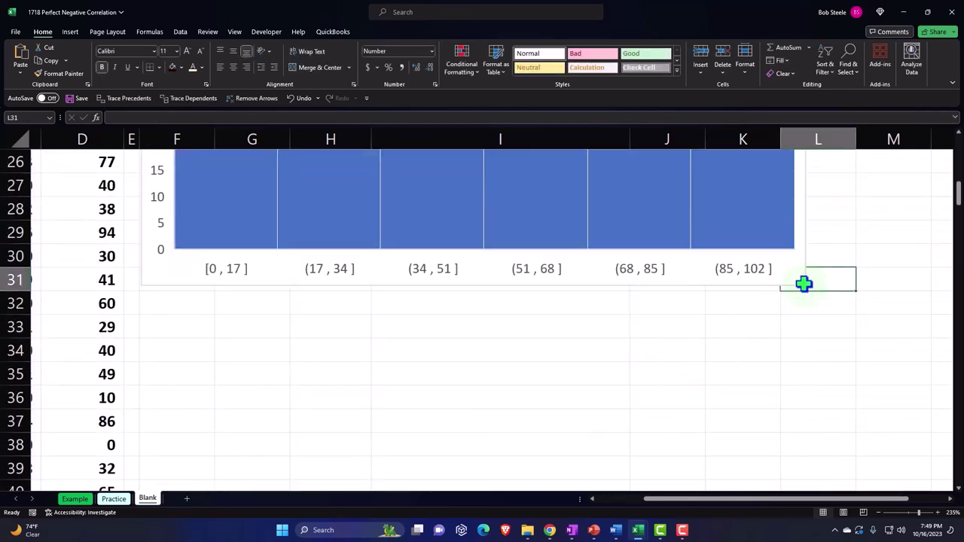
{"action": "left_click_drag", "start_coordinate": [803, 284], "coordinate": [622, 282]}
{"action": "scroll", "coordinate": [646, 297], "scroll_direction": "up", "scroll_amount": 8}
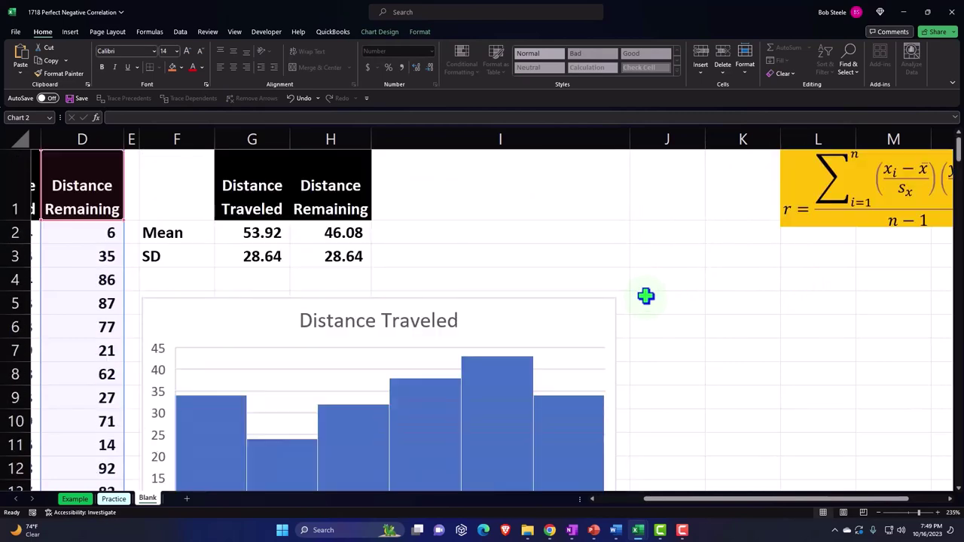
{"action": "left_click", "coordinate": [699, 239]}
Step: Move the correlation formula box into column I beside the Mean and SD table
{"action": "left_click", "coordinate": [779, 164]}
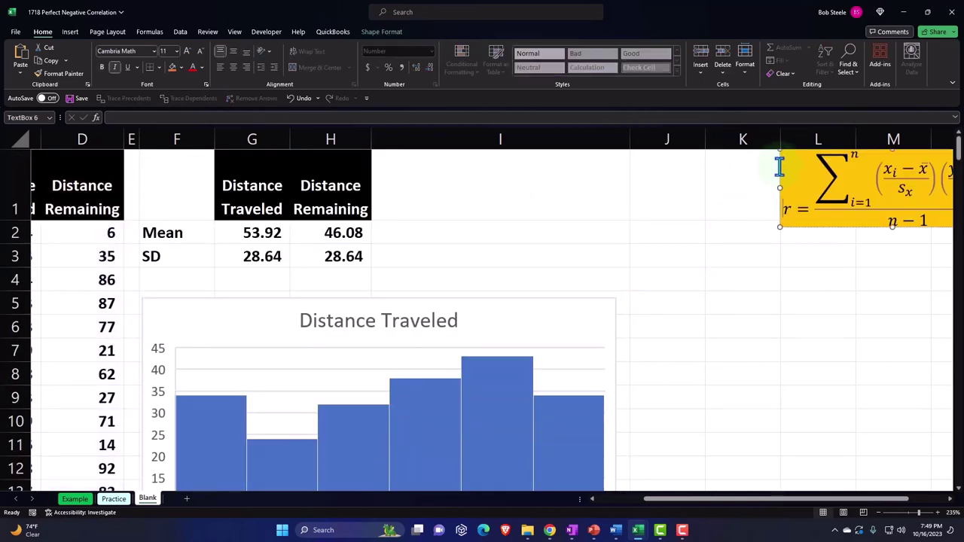
{"action": "left_click_drag", "start_coordinate": [778, 164], "coordinate": [635, 173]}
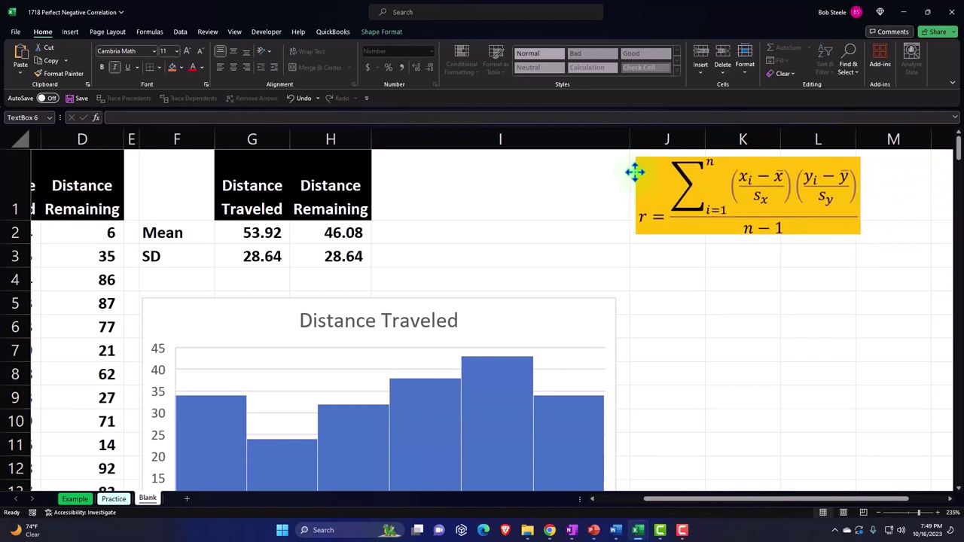
{"action": "left_click_drag", "start_coordinate": [680, 502], "coordinate": [783, 508]}
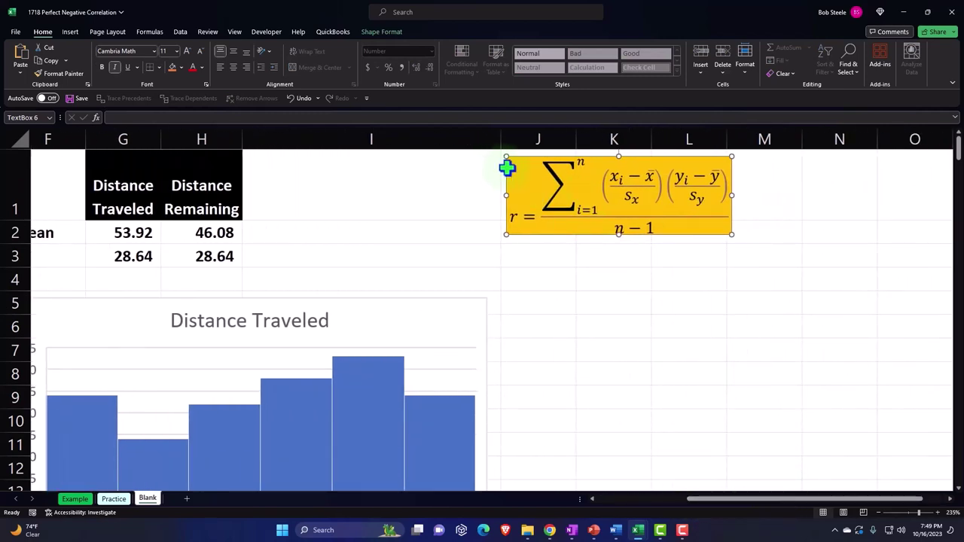
{"action": "left_click_drag", "start_coordinate": [507, 167], "coordinate": [256, 167]}
{"action": "left_click_drag", "start_coordinate": [693, 504], "coordinate": [789, 503]}
{"action": "left_click", "coordinate": [436, 184]}
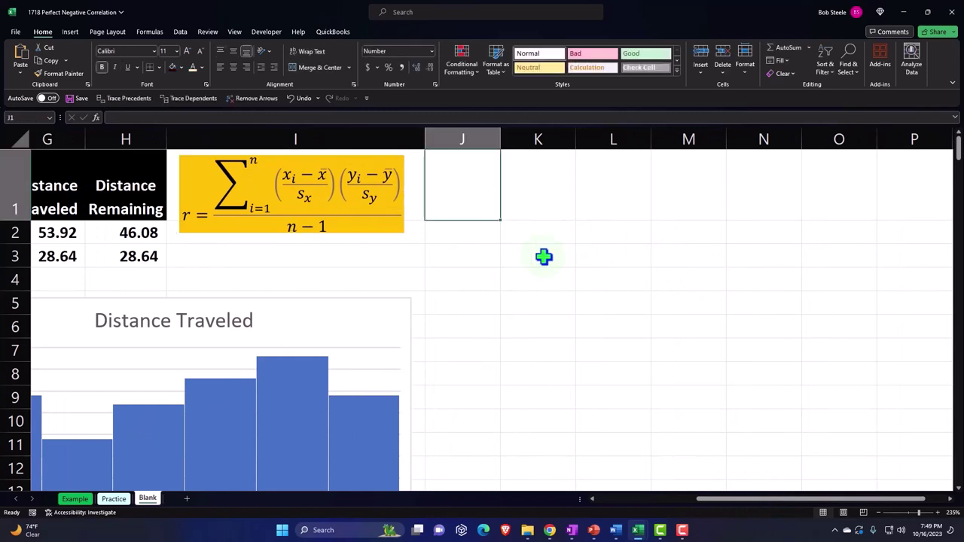
Step: Copy the Distance Traveled and Distance Remaining columns into columns J and K
{"action": "key", "text": "ctrl+Home"}
{"action": "key", "text": "Right"}
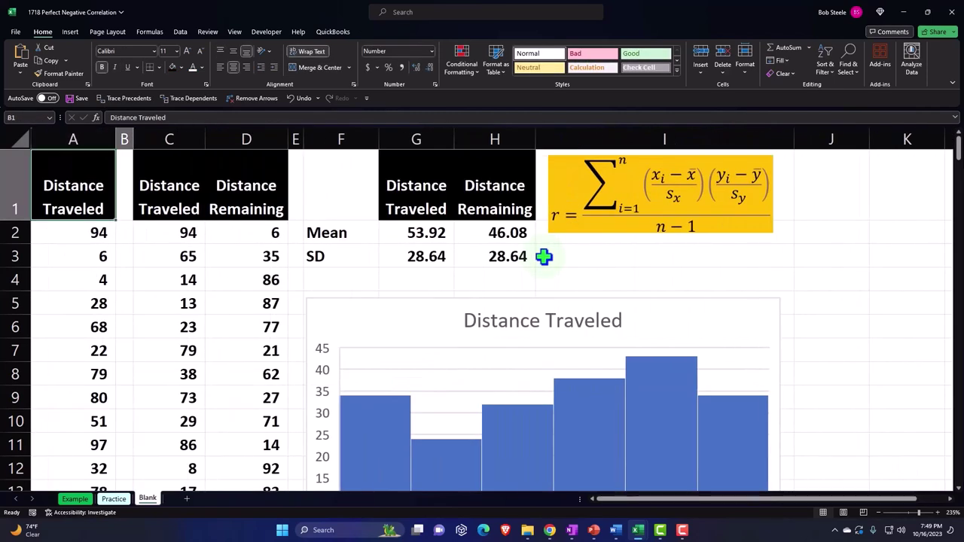
{"action": "key", "text": "Right"}
{"action": "key", "text": "shift+Right"}
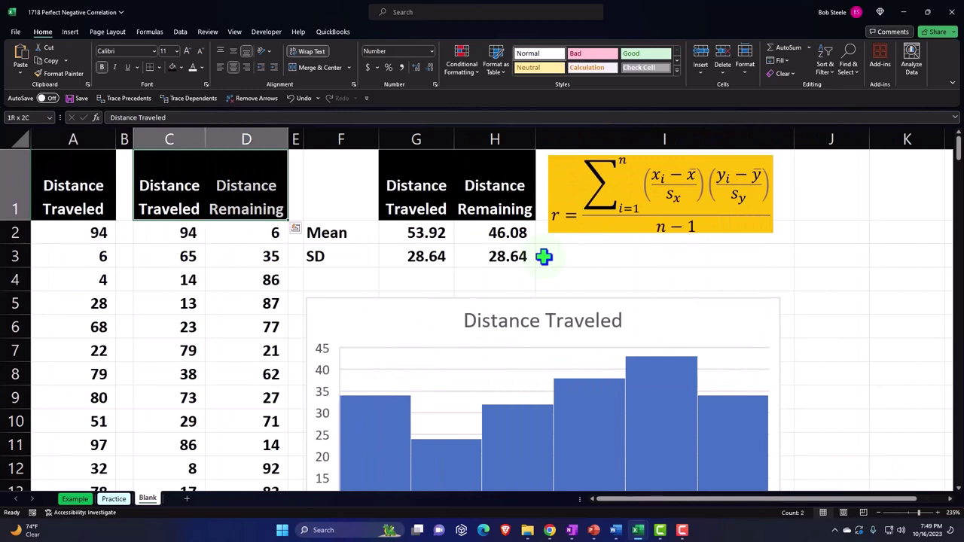
{"action": "key", "text": "ctrl+shift+Down"}
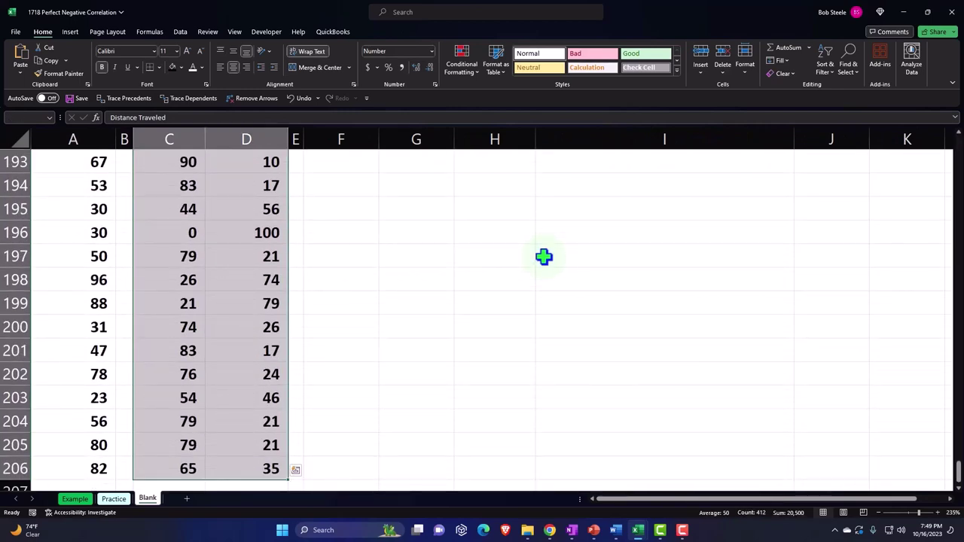
{"action": "right_click", "coordinate": [247, 223]}
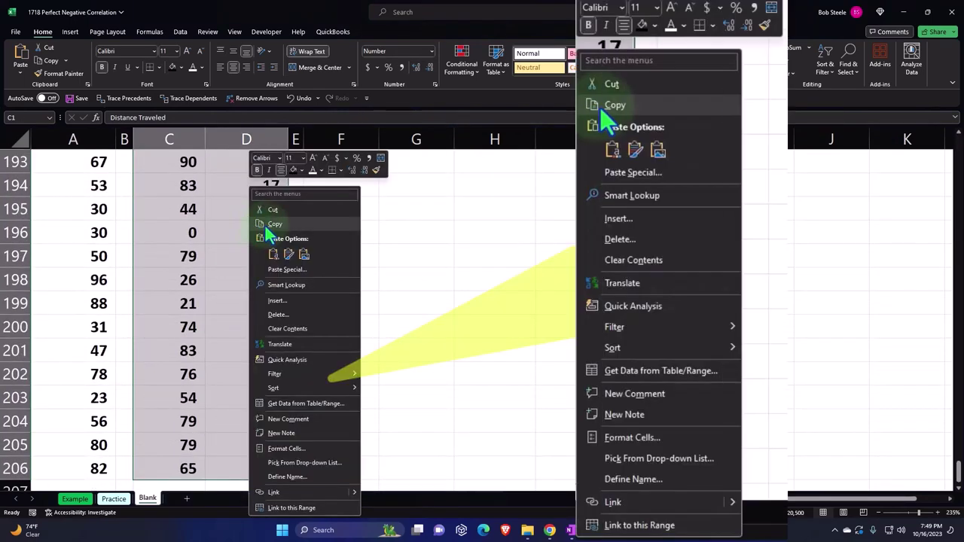
{"action": "left_click", "coordinate": [273, 225]}
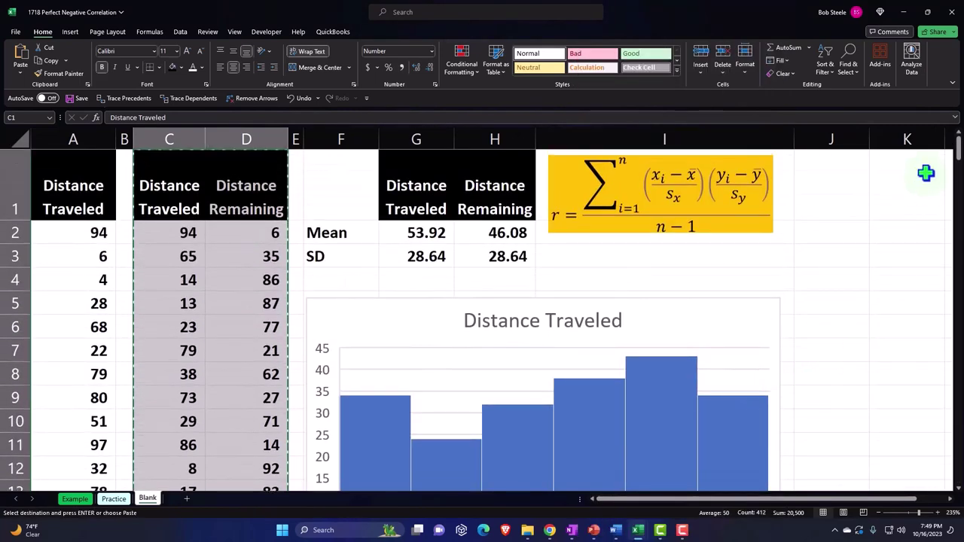
{"action": "left_click", "coordinate": [851, 183]}
{"action": "key", "text": "Right"}
{"action": "key", "text": "Right"}
{"action": "key", "text": "Right"}
{"action": "key", "text": "Right"}
{"action": "key", "text": "Right"}
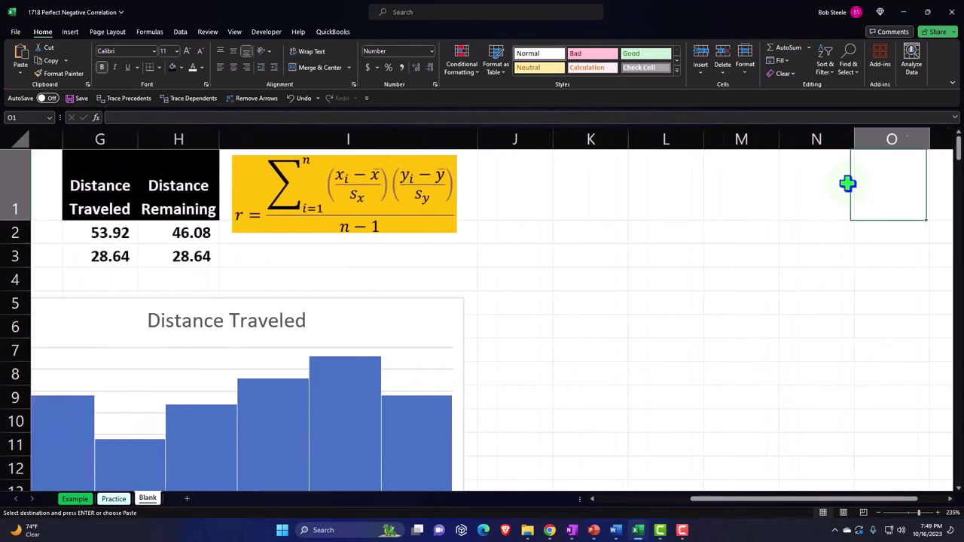
{"action": "left_click", "coordinate": [484, 190]}
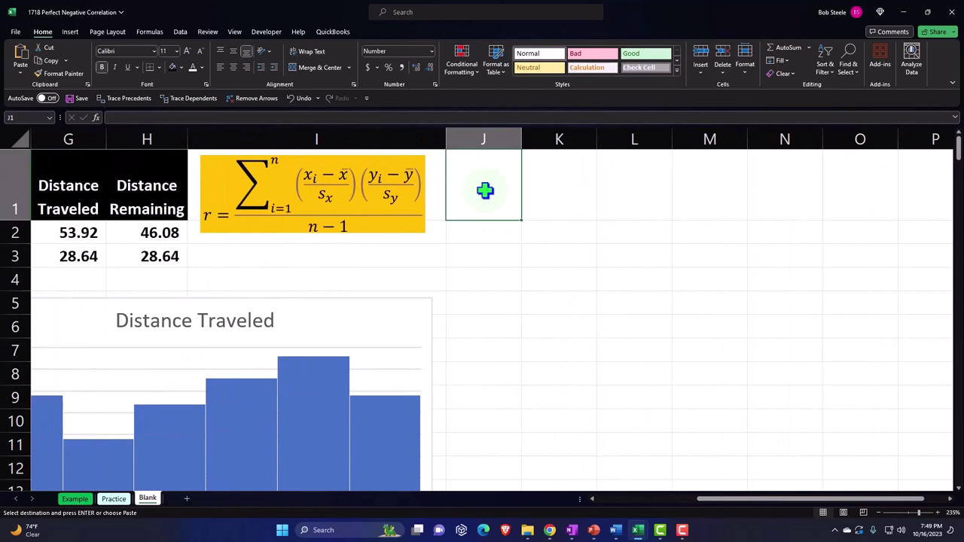
{"action": "right_click", "coordinate": [484, 190]}
{"action": "left_click", "coordinate": [511, 260]}
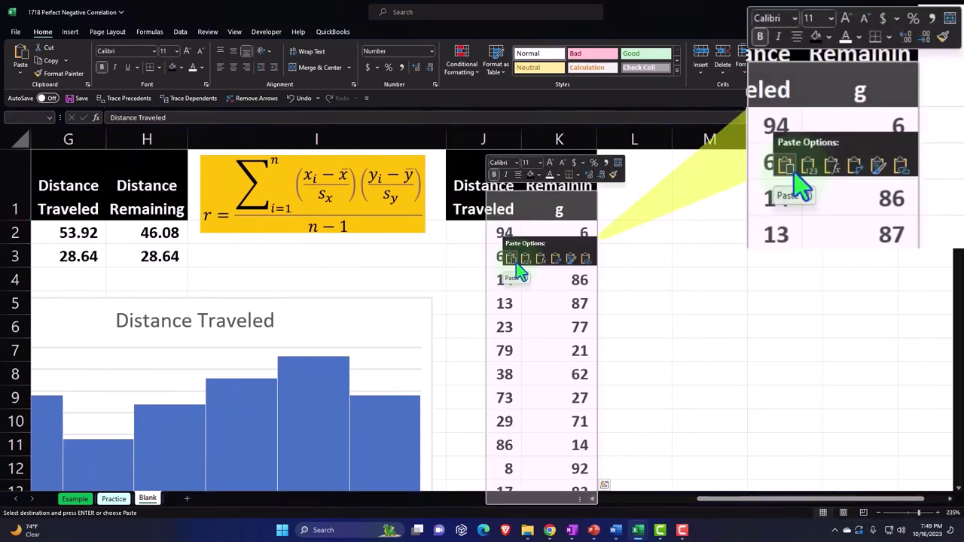
{"action": "left_click", "coordinate": [509, 251]}
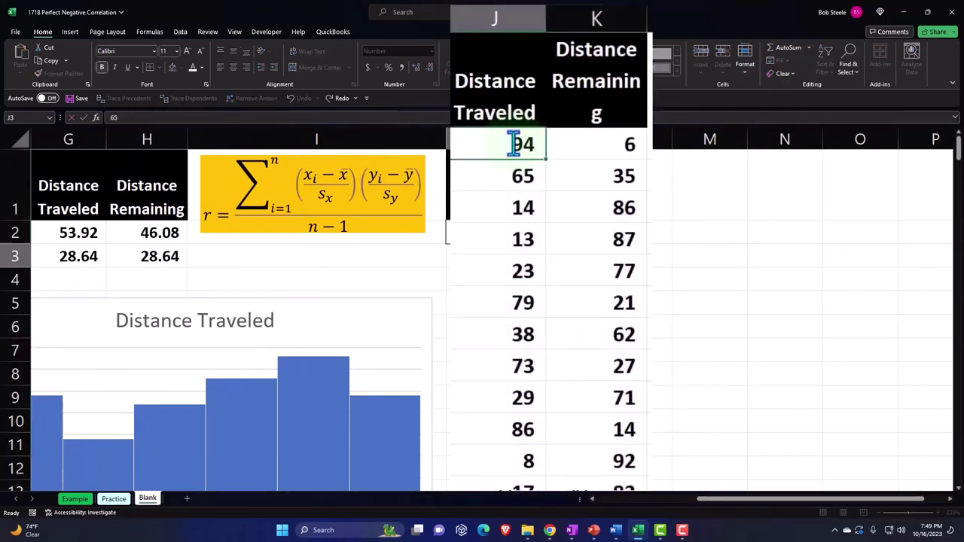
Step: Enter =100-J2 in K2 and widen column K so its header fits
{"action": "left_click", "coordinate": [576, 146]}
{"action": "type", "text": "=100-J2"}
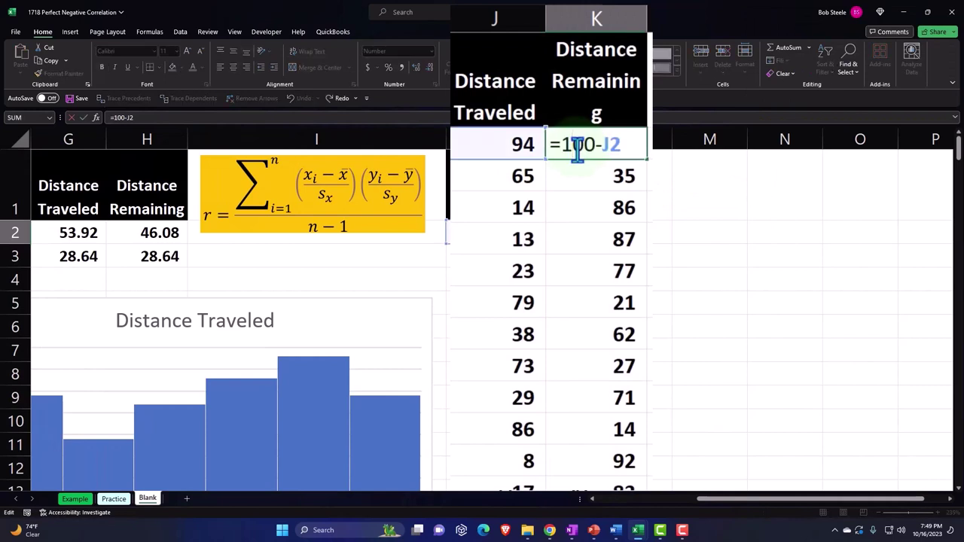
{"action": "key", "text": "Return"}
{"action": "left_click", "coordinate": [577, 148]}
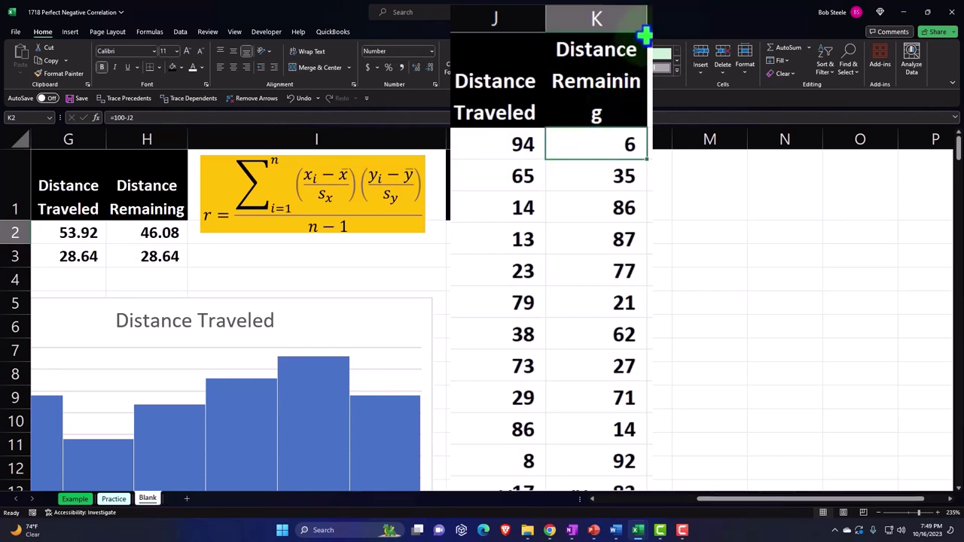
{"action": "left_click_drag", "start_coordinate": [644, 21], "coordinate": [652, 23]}
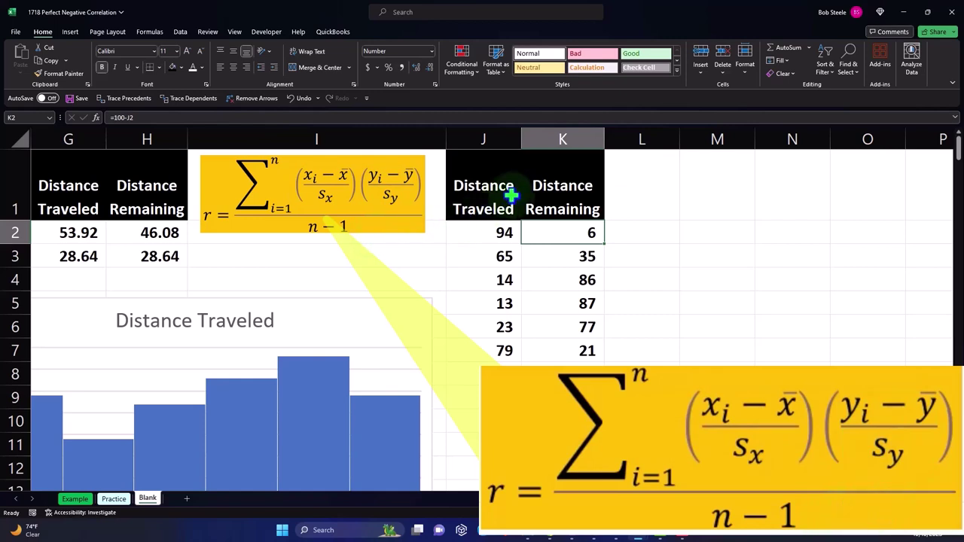
Step: Insert a blank column K before Distance Remaining headed 'Z Distance Traveled'
{"action": "left_click", "coordinate": [559, 138]}
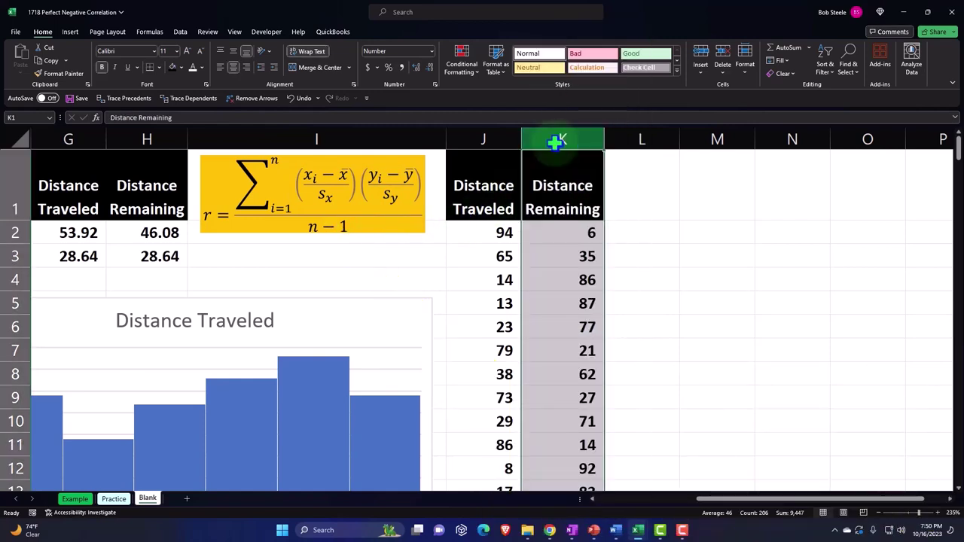
{"action": "right_click", "coordinate": [532, 271]}
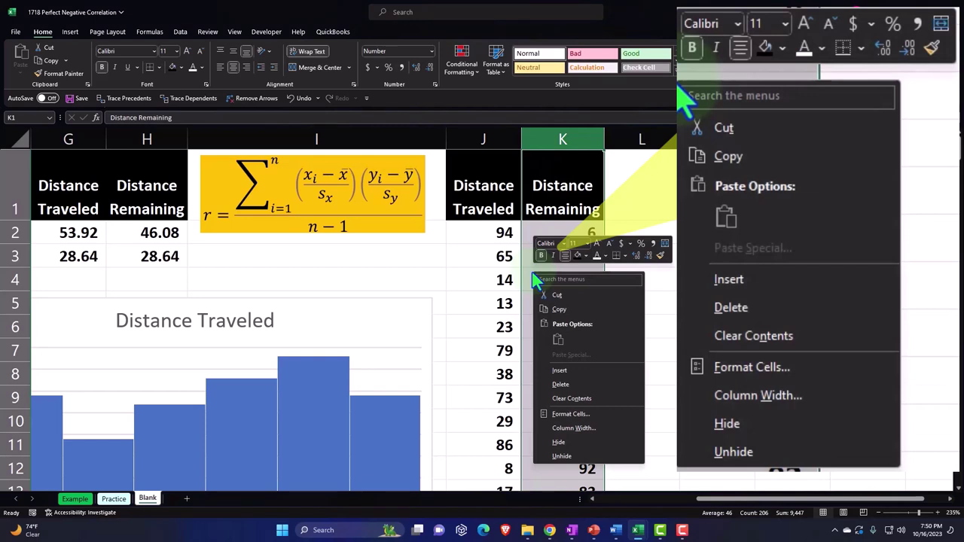
{"action": "left_click", "coordinate": [561, 370]}
{"action": "left_click", "coordinate": [553, 201]}
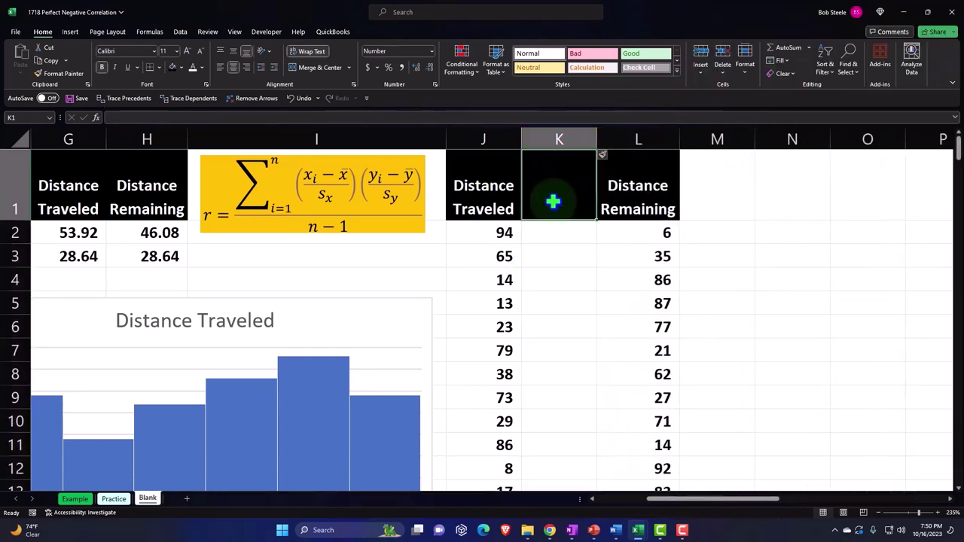
{"action": "type", "text": "Z"}
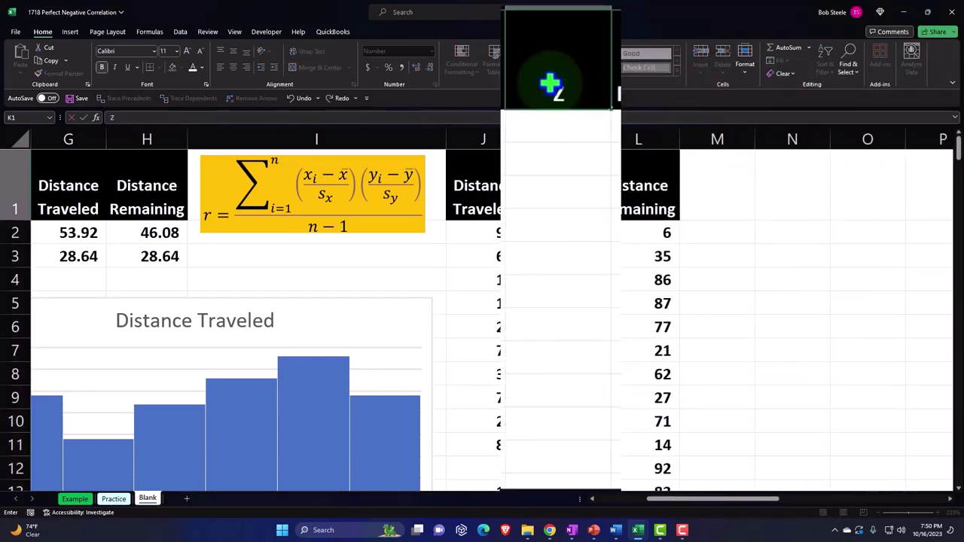
{"action": "type", "text": " Distance R"}
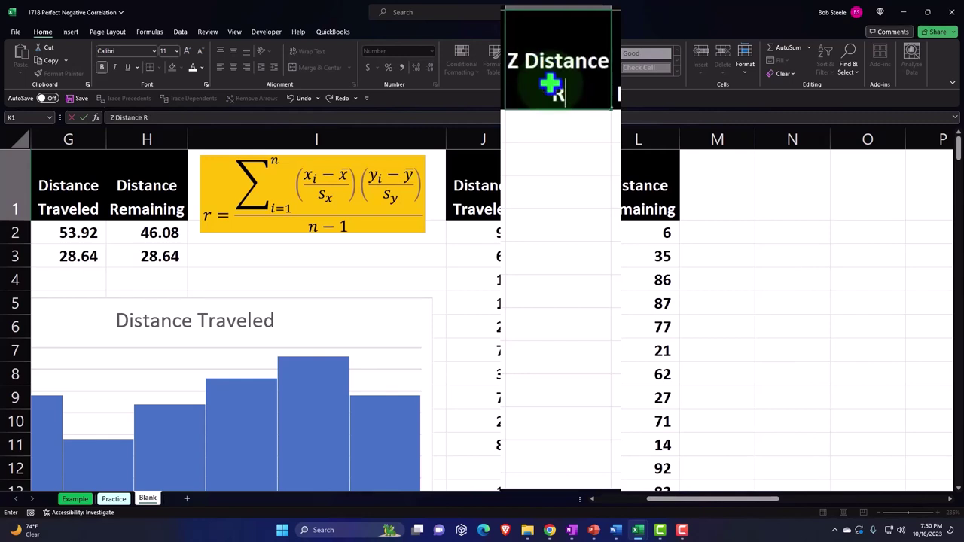
{"action": "key", "text": "BackSpace"}
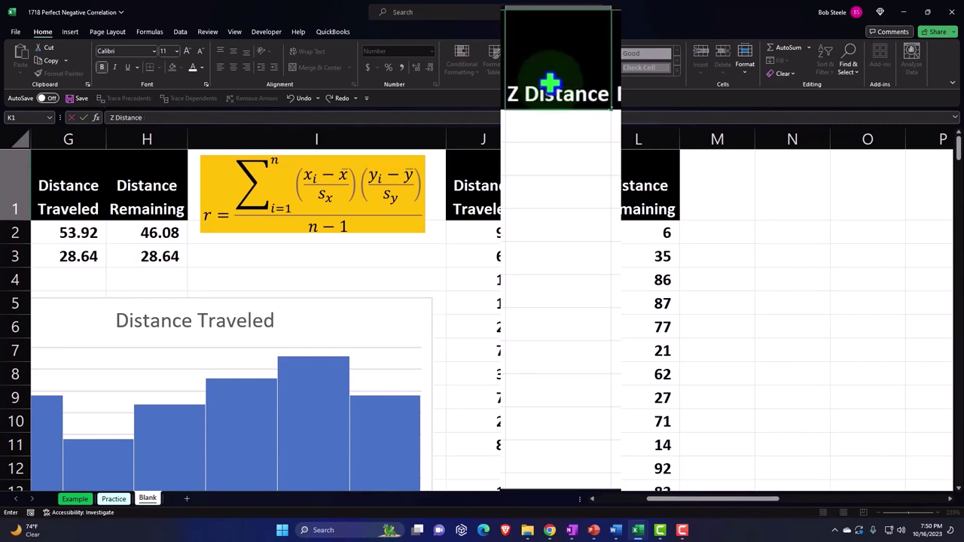
{"action": "type", "text": "Traveled"}
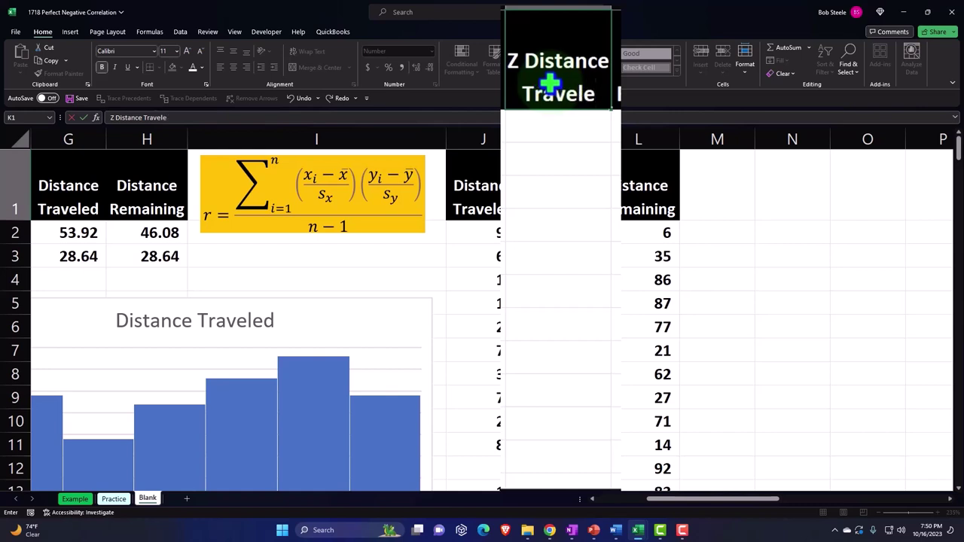
{"action": "key", "text": "Return"}
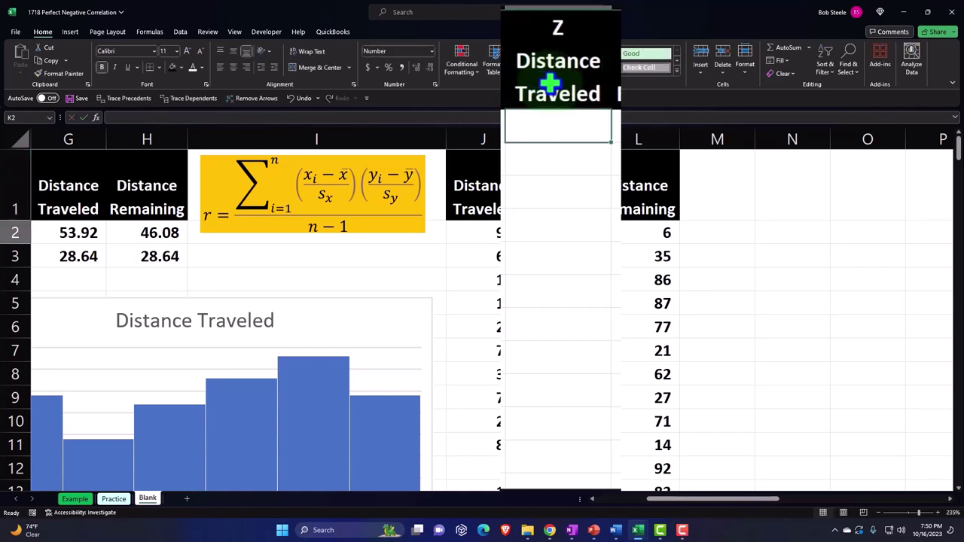
Step: Enter the z-score formula =(J2-$G$2)/$G$3 in K2 with absolute mean and SD references
{"action": "type", "text": "="}
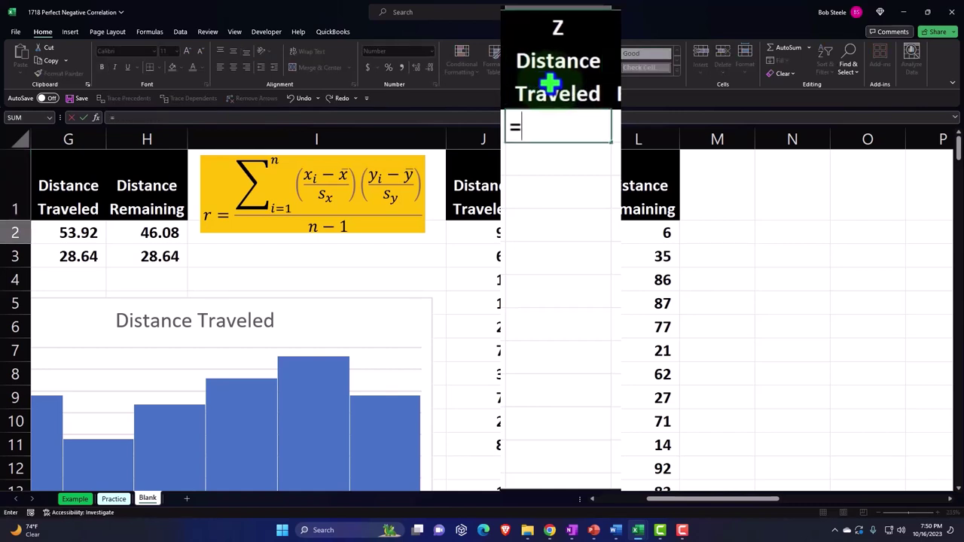
{"action": "type", "text": "("}
{"action": "key", "text": "Left"}
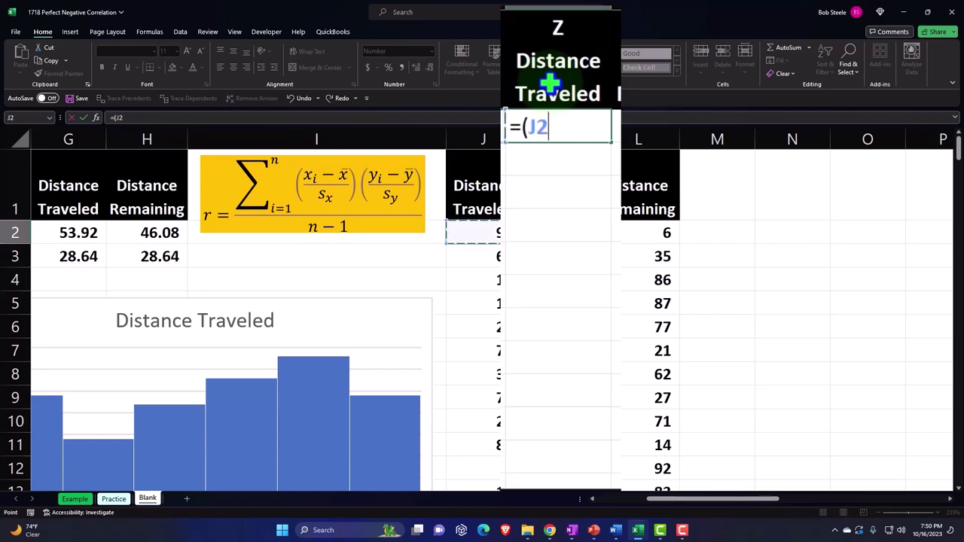
{"action": "type", "text": "-"}
{"action": "key", "text": "Left"}
{"action": "key", "text": "Left"}
{"action": "key", "text": "Left"}
{"action": "key", "text": "Left"}
{"action": "key", "text": "Left"}
{"action": "key", "text": "Left"}
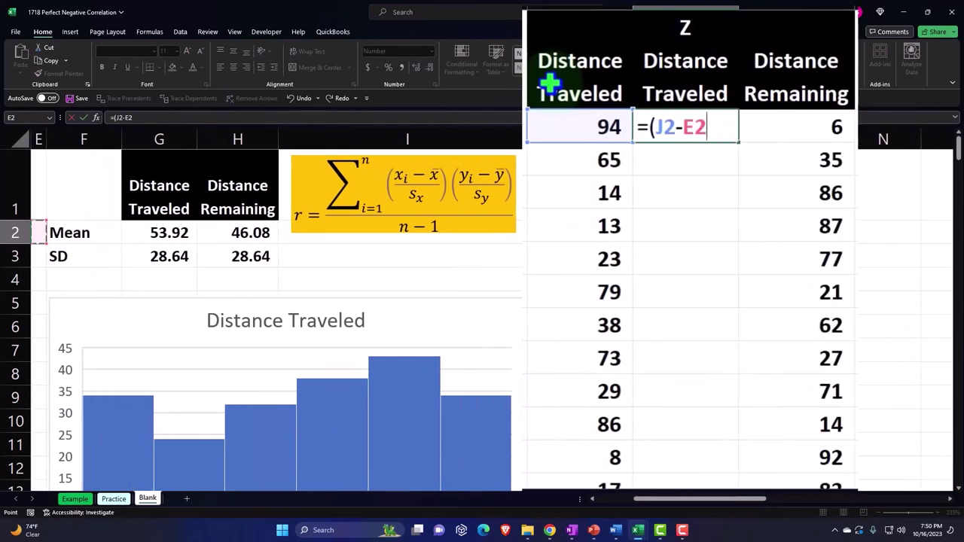
{"action": "key", "text": "Right"}
{"action": "key", "text": "Right"}
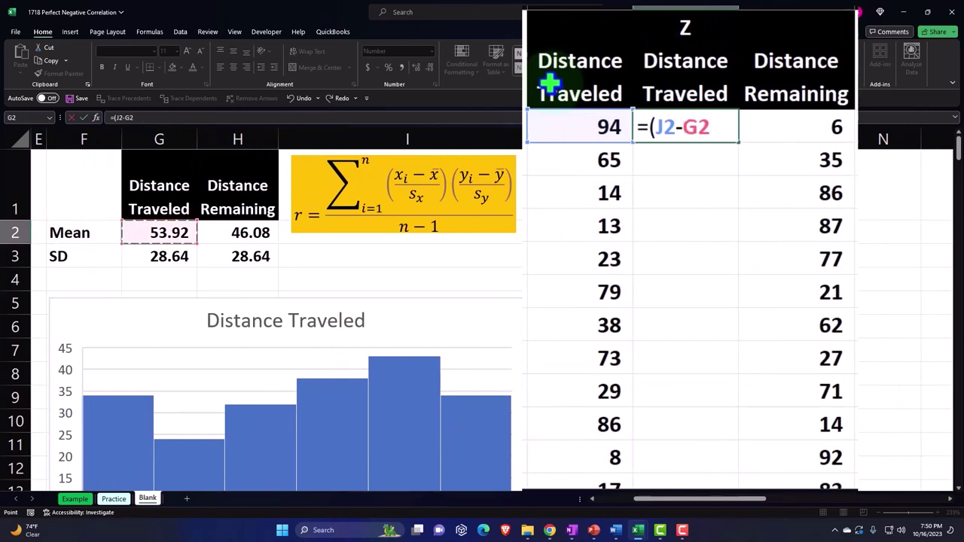
{"action": "key", "text": "F4"}
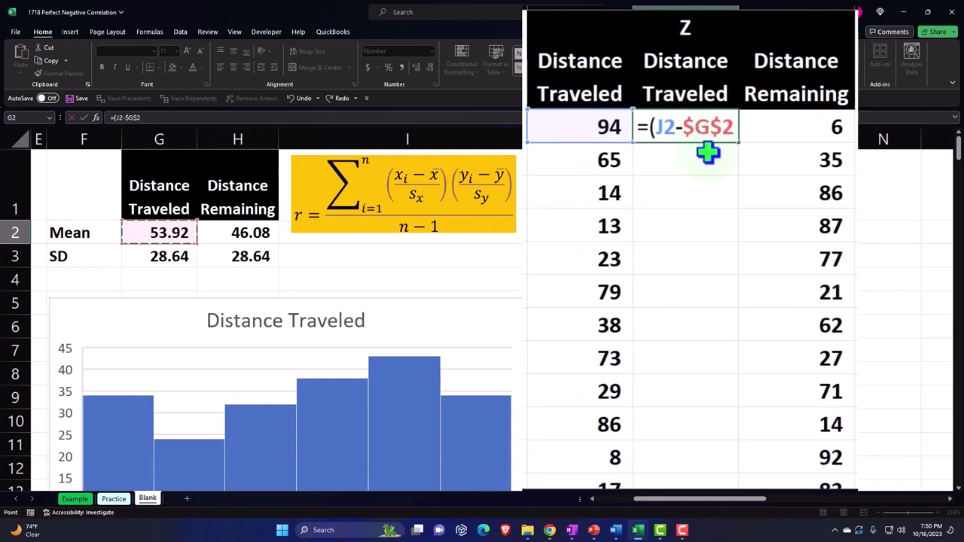
{"action": "type", "text": ")"}
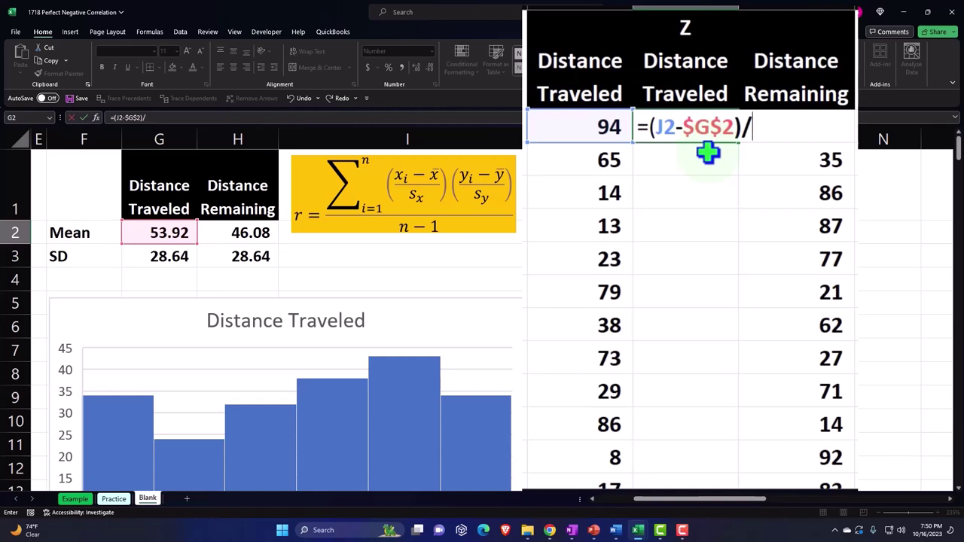
{"action": "type", "text": "/"}
{"action": "key", "text": "Left"}
{"action": "key", "text": "Left"}
{"action": "key", "text": "Left"}
{"action": "key", "text": "Left"}
{"action": "key", "text": "Left"}
{"action": "key", "text": "Right"}
{"action": "key", "text": "Down"}
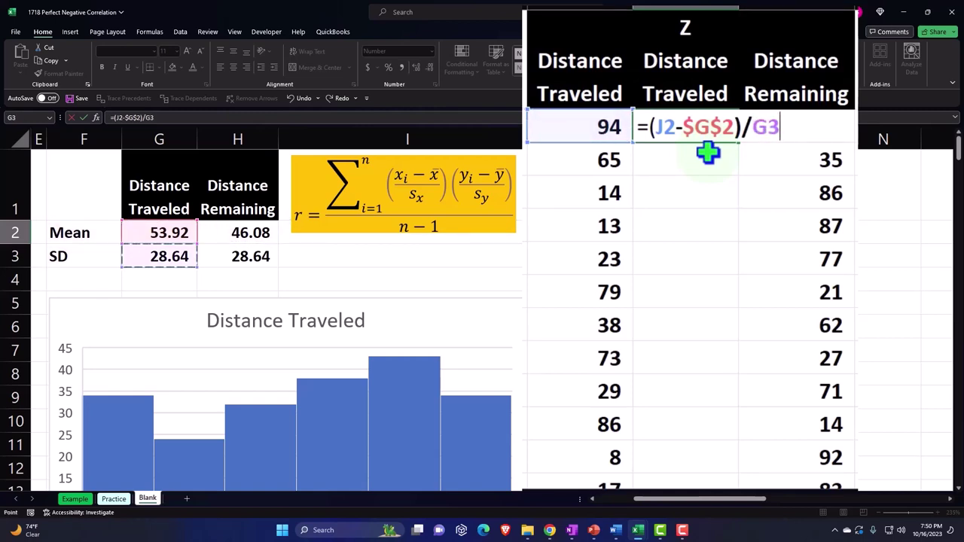
{"action": "key", "text": "F4"}
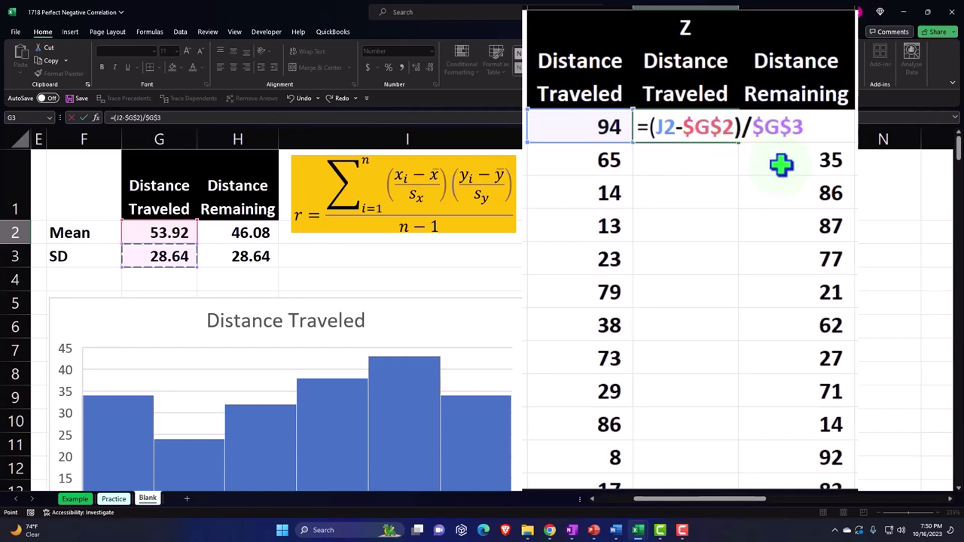
{"action": "key", "text": "Return"}
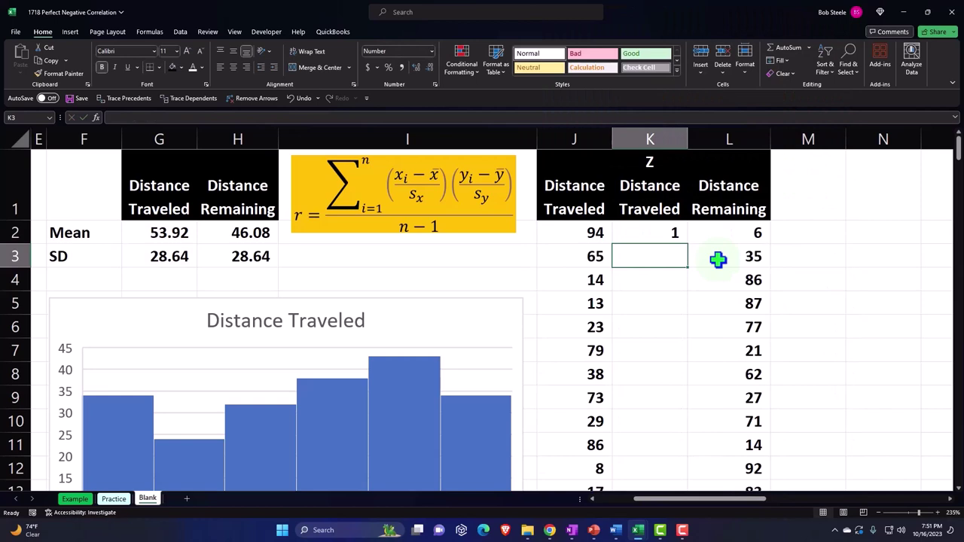
Step: Show K2 to two decimals and fill the z-score formula down column K
{"action": "left_click", "coordinate": [645, 235]}
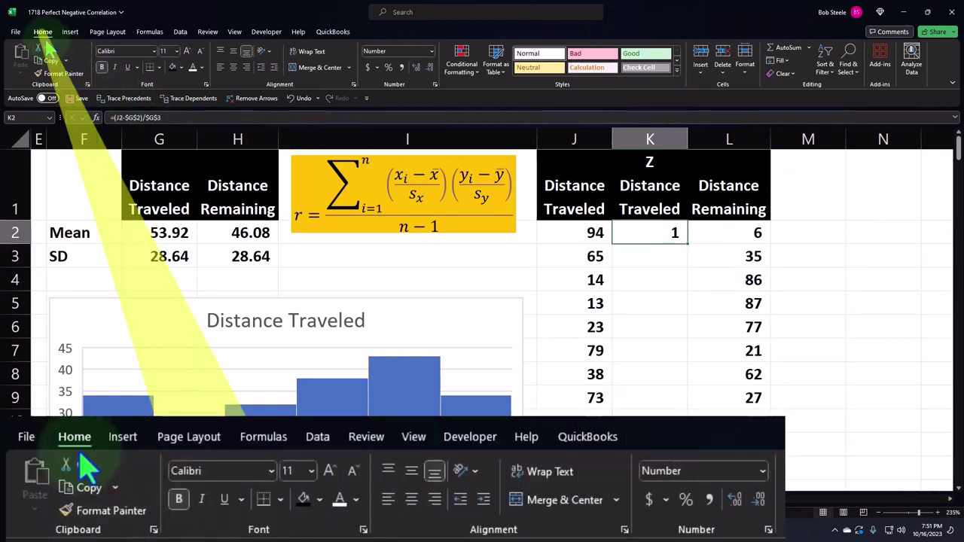
{"action": "left_click", "coordinate": [413, 66]}
{"action": "left_click", "coordinate": [413, 67]}
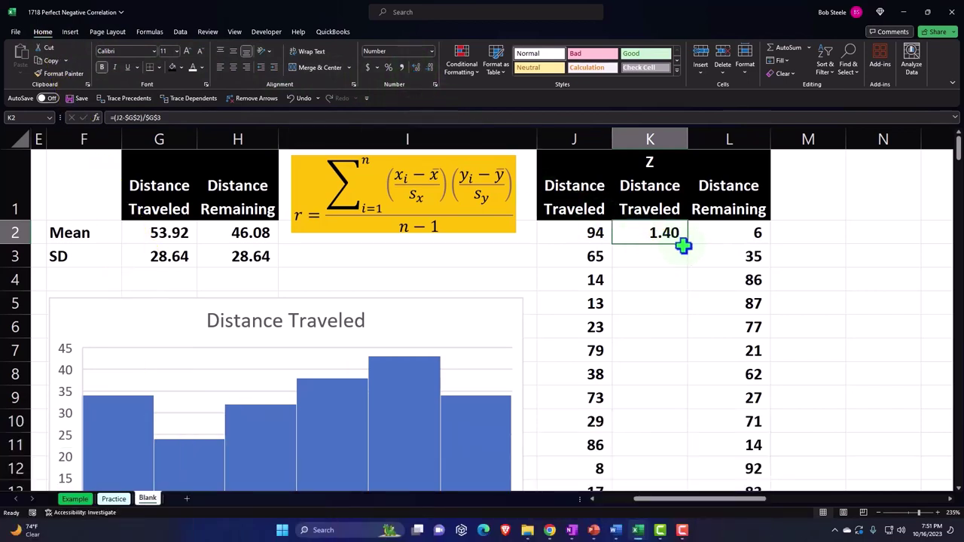
{"action": "double_click", "coordinate": [698, 148]}
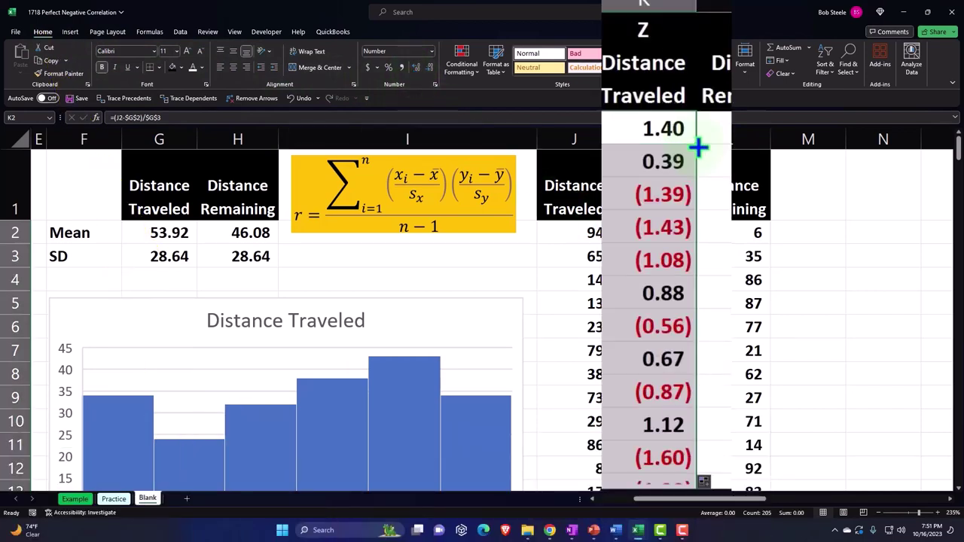
{"action": "scroll", "coordinate": [698, 149], "scroll_direction": "down", "scroll_amount": 3}
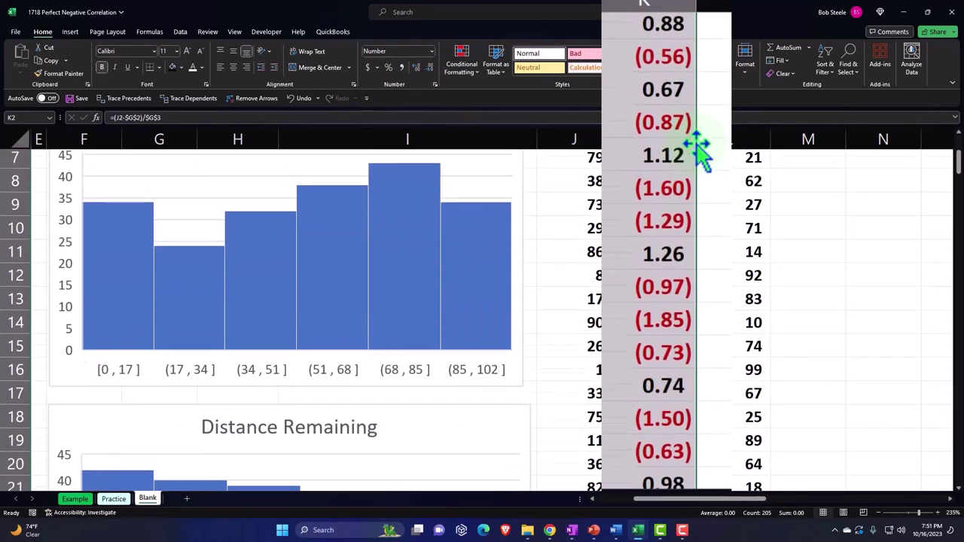
{"action": "scroll", "coordinate": [698, 151], "scroll_direction": "up", "scroll_amount": 3}
{"action": "left_click", "coordinate": [683, 86]}
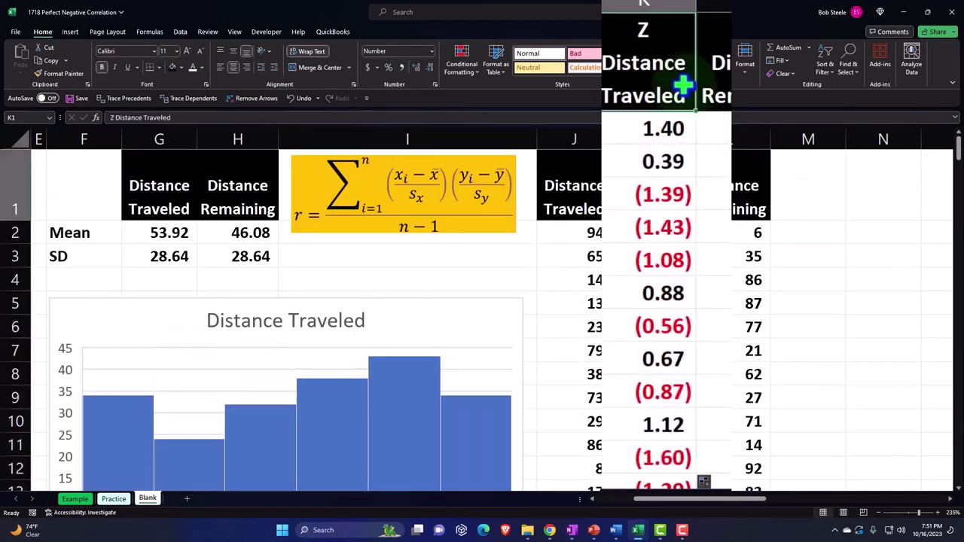
Step: Add the 'Z Distance Remaining' header in M1 with L1's header format, widening column M
{"action": "key", "text": "Right"}
{"action": "key", "text": "Right"}
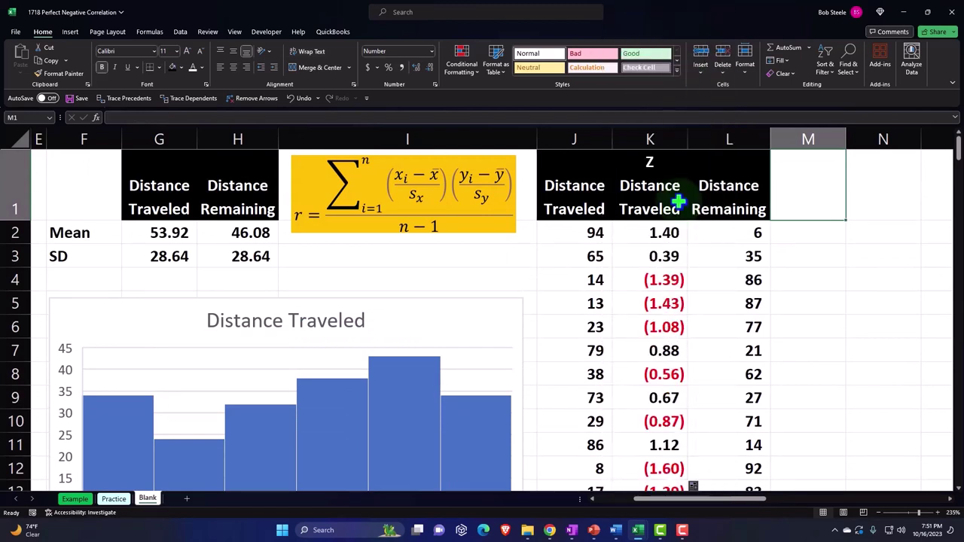
{"action": "type", "text": "Z"}
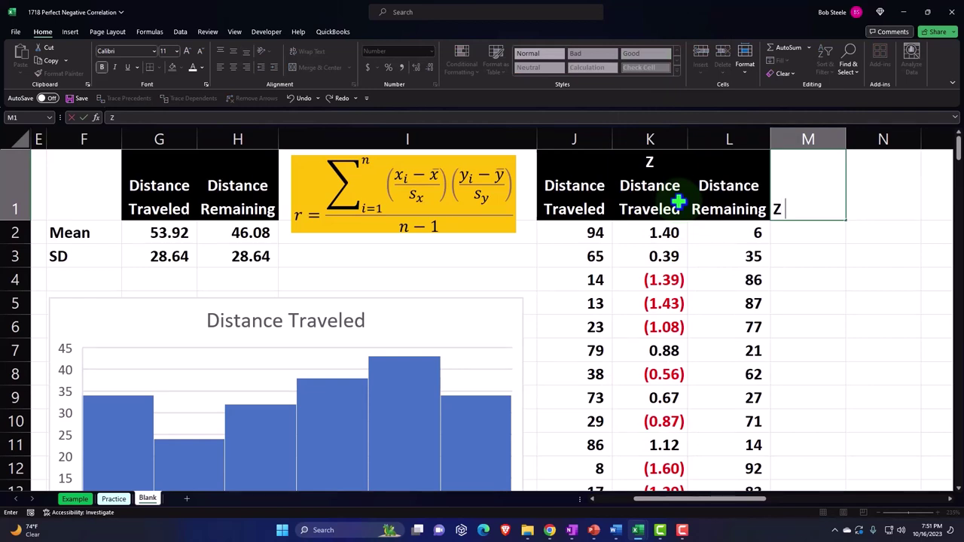
{"action": "type", "text": " Di"}
{"action": "type", "text": "astance"}
{"action": "type", "text": " Re"}
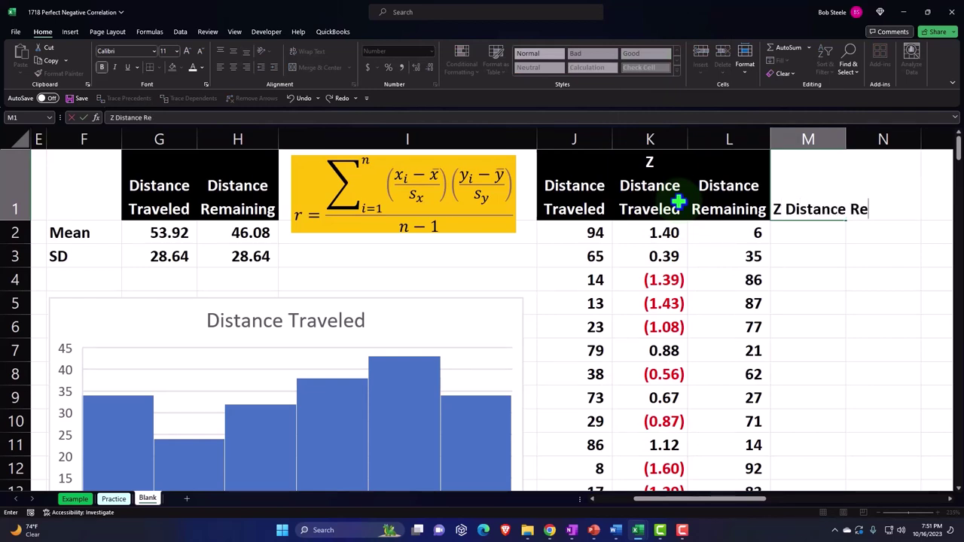
{"action": "type", "text": "aining"}
{"action": "key", "text": "Return"}
{"action": "key", "text": "Up"}
{"action": "key", "text": "Left"}
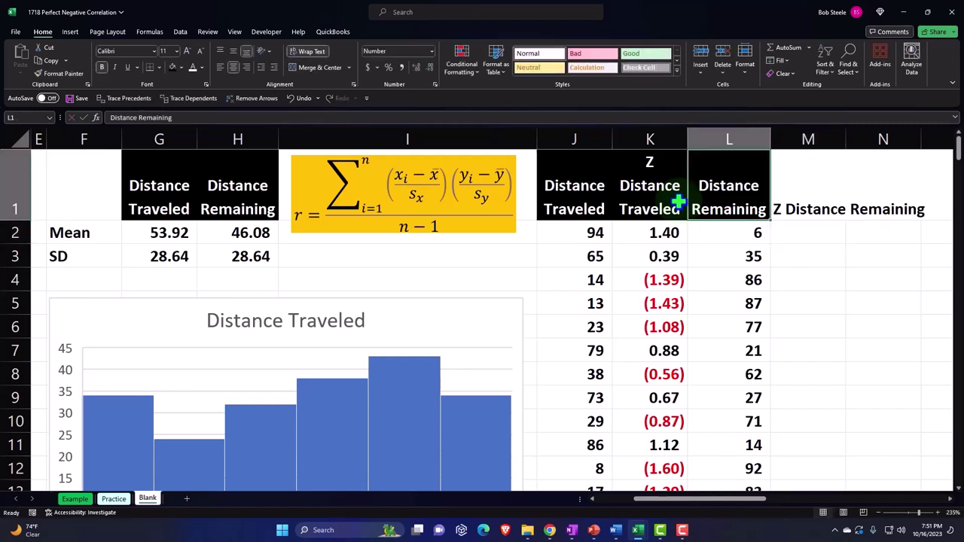
{"action": "left_click", "coordinate": [63, 75]}
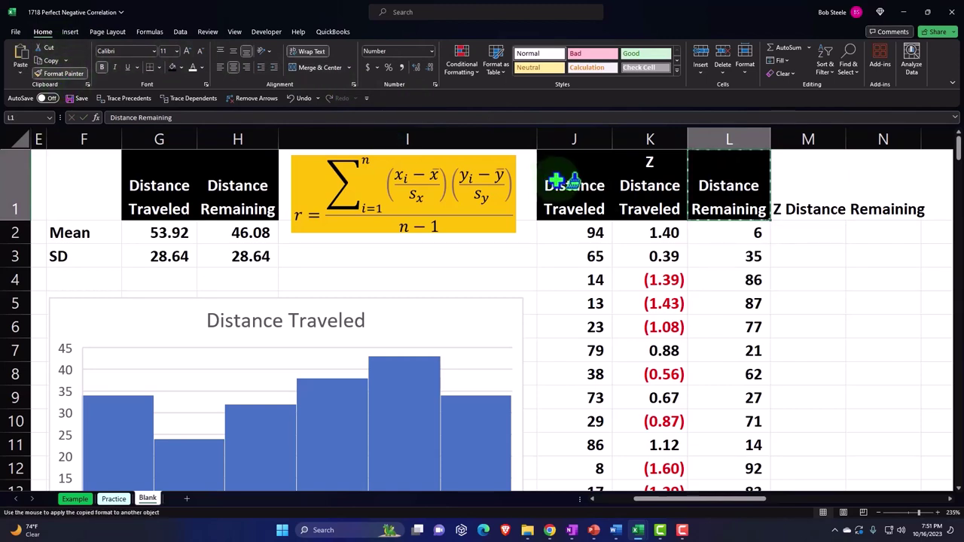
{"action": "left_click", "coordinate": [821, 186]}
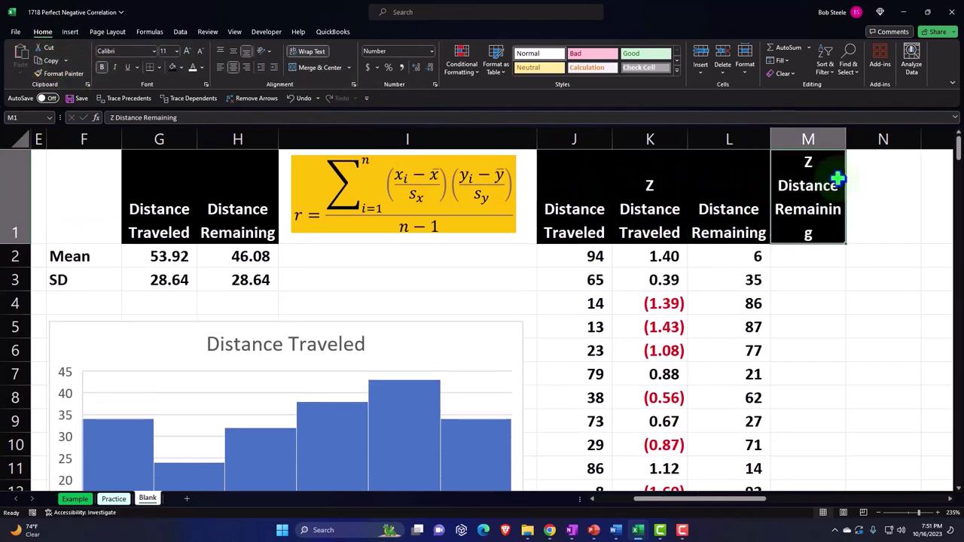
{"action": "left_click_drag", "start_coordinate": [846, 140], "coordinate": [855, 140]}
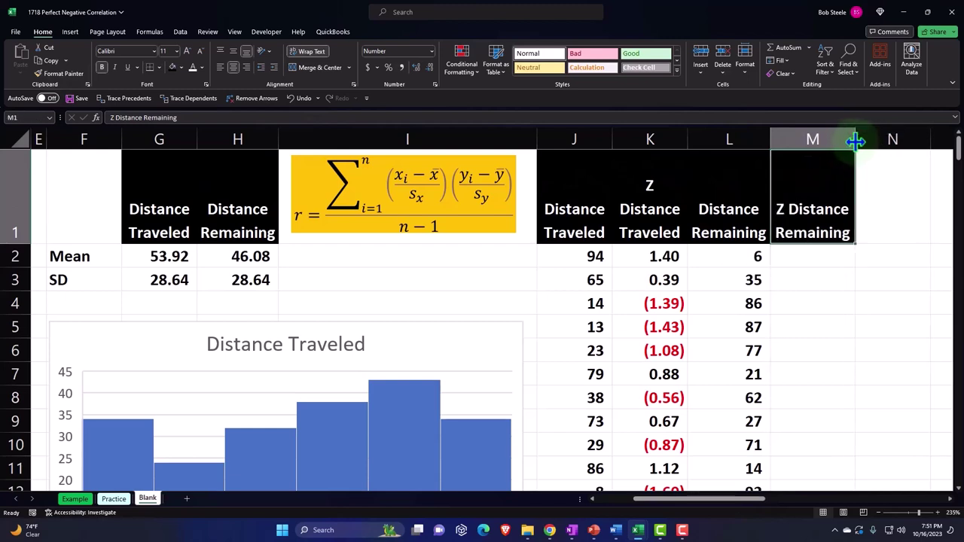
{"action": "left_click", "coordinate": [820, 256]}
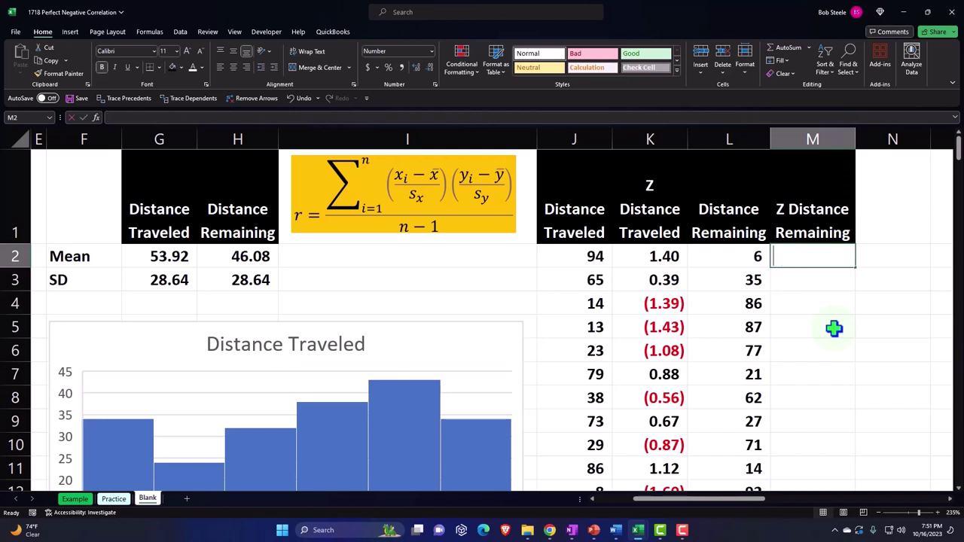
Step: Enter =(L2-$H$2)/$H$3 in M2 using the Distance Remaining mean and SD
{"action": "type", "text": "=("}
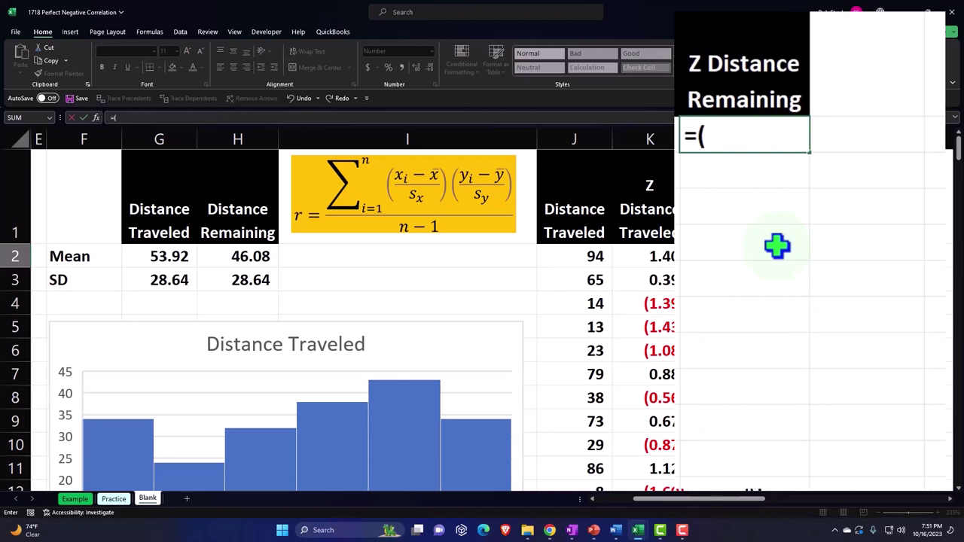
{"action": "key", "text": "Left"}
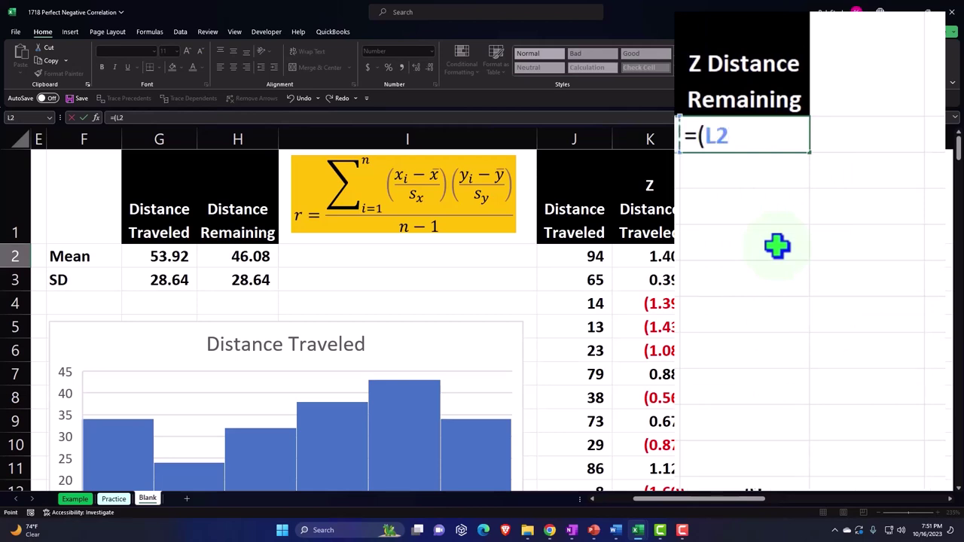
{"action": "type", "text": "-"}
{"action": "key", "text": "Left"}
{"action": "key", "text": "Left"}
{"action": "key", "text": "Left"}
{"action": "key", "text": "Left"}
{"action": "key", "text": "Left"}
{"action": "key", "text": "Left"}
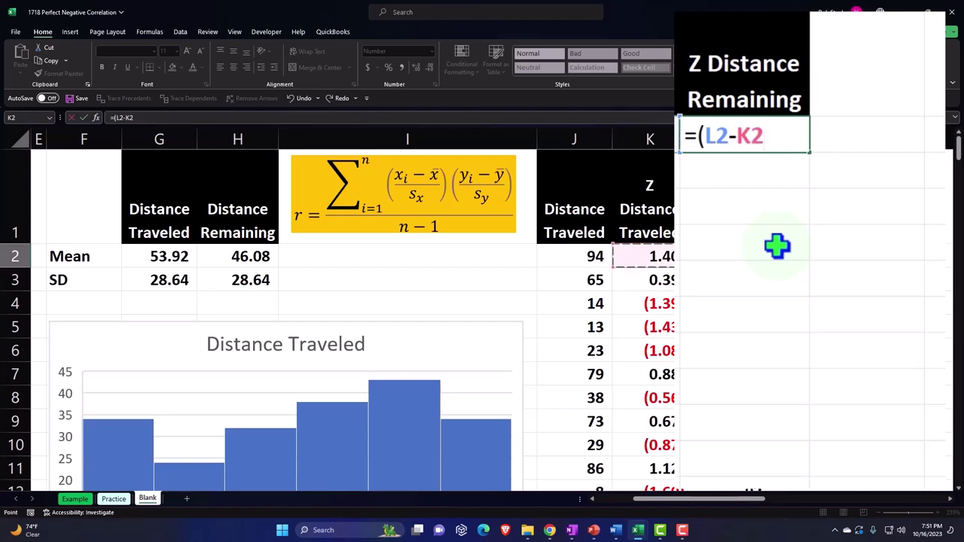
{"action": "key", "text": "Right"}
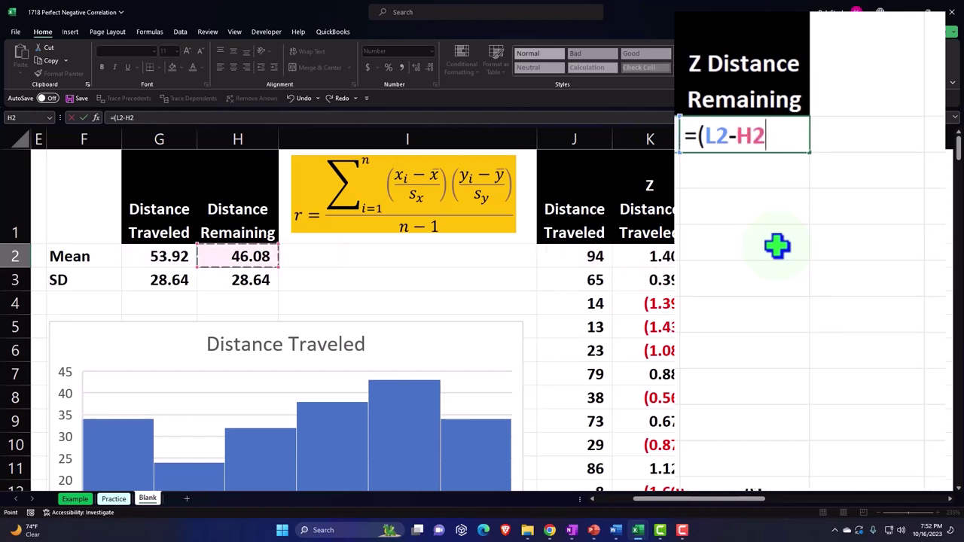
{"action": "key", "text": "F4"}
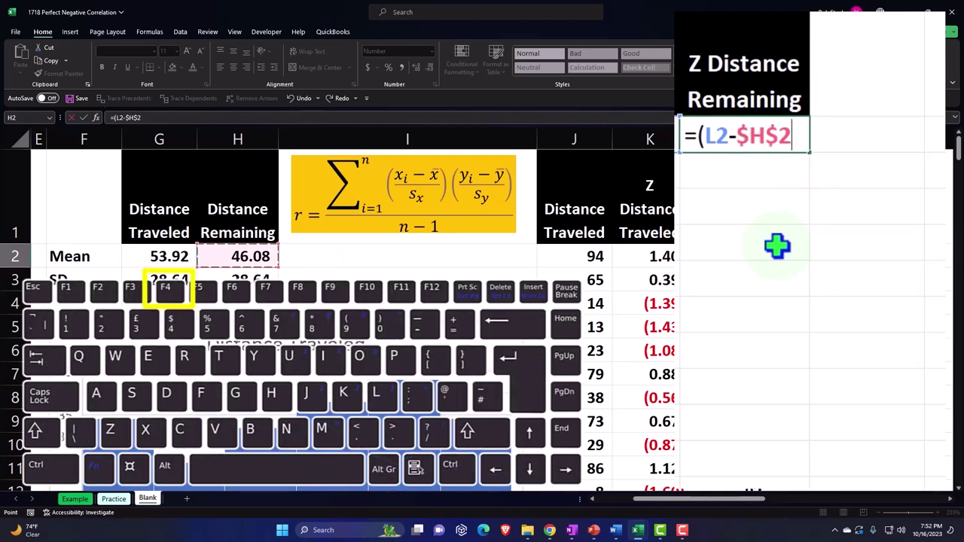
{"action": "type", "text": ")/"}
{"action": "key", "text": "Left"}
{"action": "key", "text": "Left"}
{"action": "key", "text": "Left"}
{"action": "key", "text": "Left"}
{"action": "key", "text": "Left"}
{"action": "key", "text": "Left"}
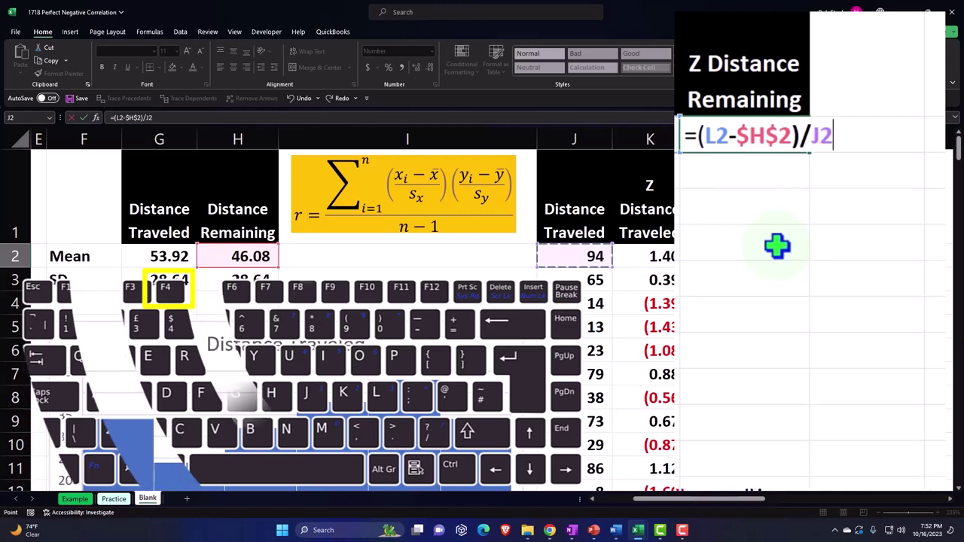
{"action": "key", "text": "Down"}
{"action": "key", "text": "Right"}
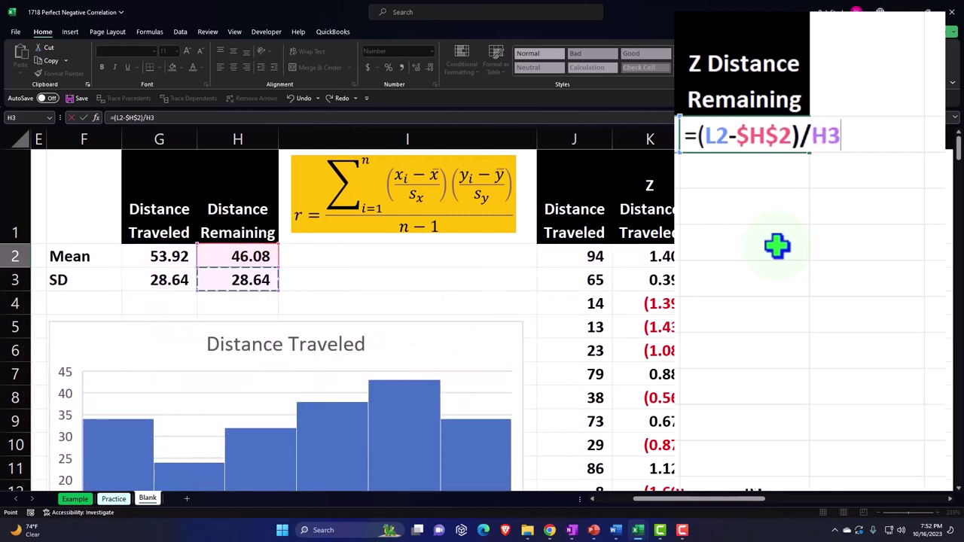
{"action": "key", "text": "F4"}
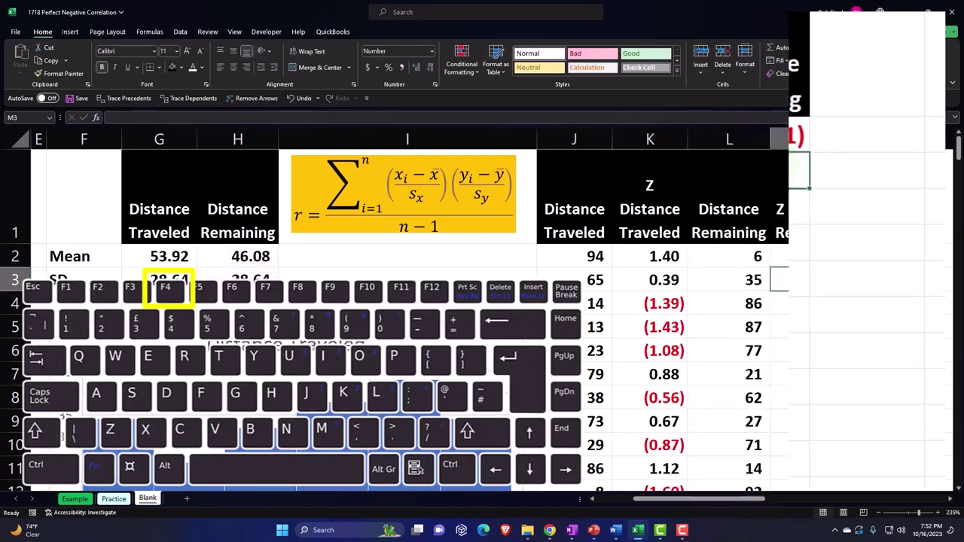
Step: Show M2 to two decimals and fill the formula down column M
{"action": "left_click", "coordinate": [824, 258]}
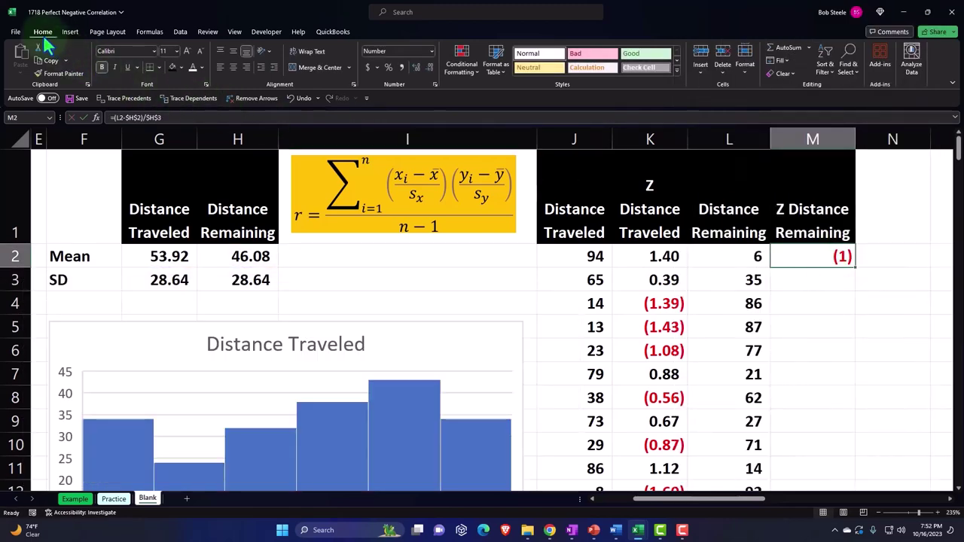
{"action": "left_click", "coordinate": [412, 67]}
{"action": "left_click", "coordinate": [412, 67]}
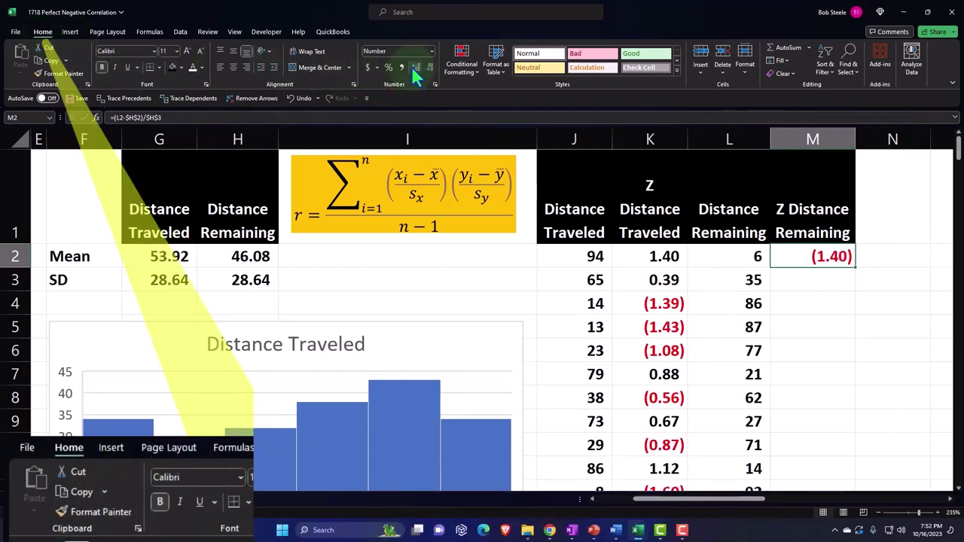
{"action": "double_click", "coordinate": [855, 267]}
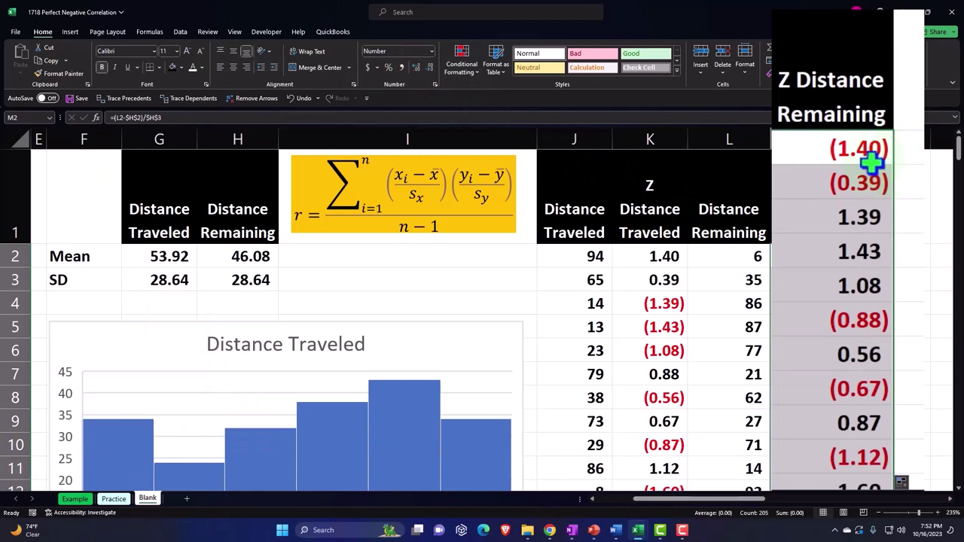
{"action": "left_click", "coordinate": [807, 255]}
{"action": "key", "text": "Right"}
{"action": "scroll", "coordinate": [811, 253], "scroll_direction": "right", "scroll_amount": 3}
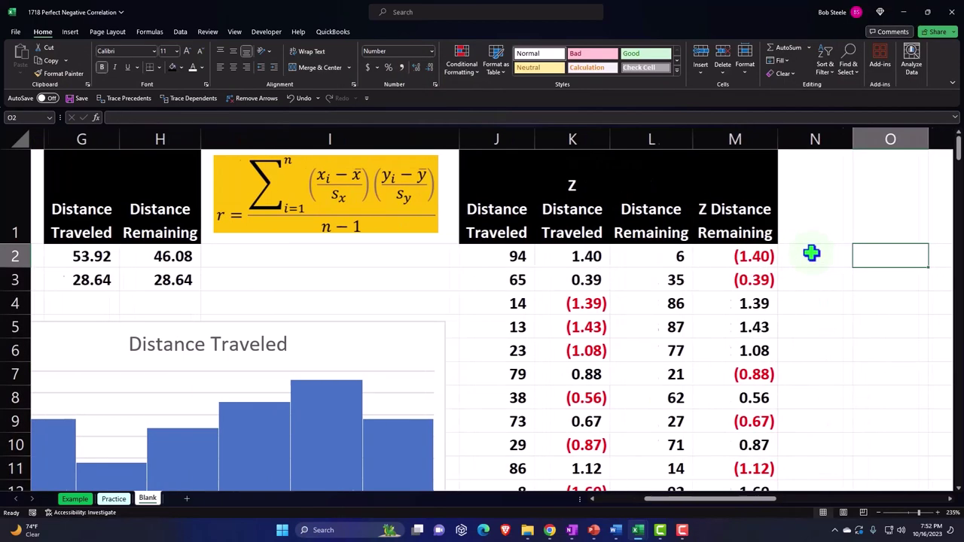
{"action": "key", "text": "Up"}
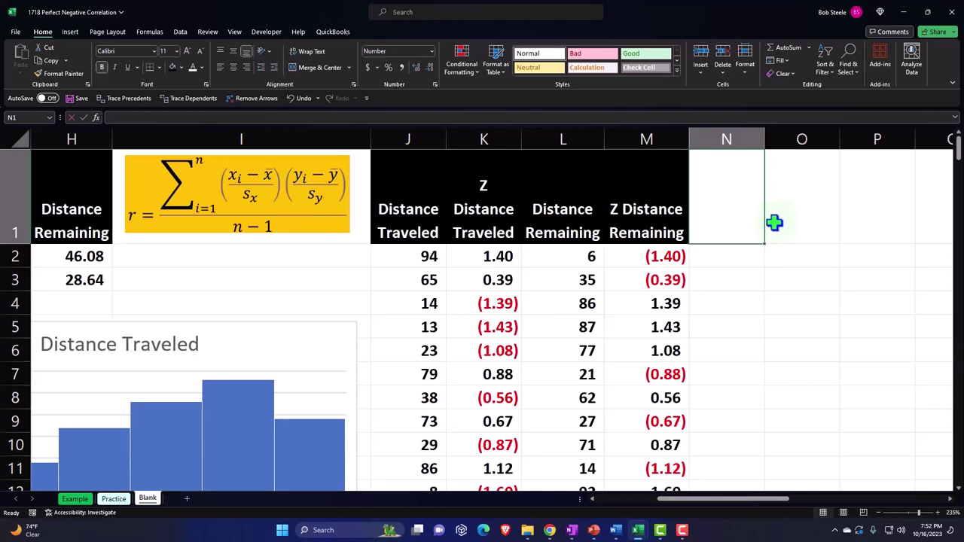
{"action": "type", "text": "Z Trav"}
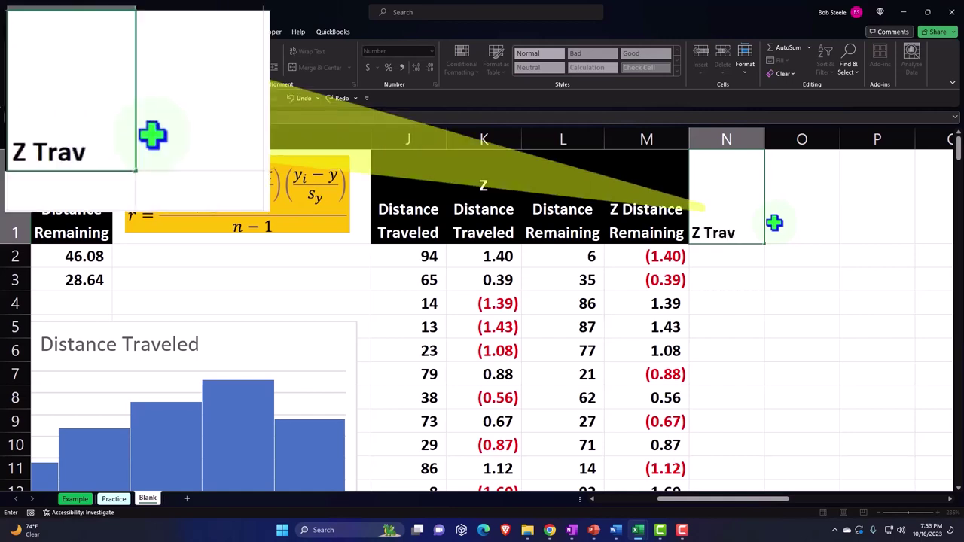
{"action": "type", "text": " * ZX"}
{"action": "key", "text": "BackSpace"}
{"action": "key", "text": "BackSpace"}
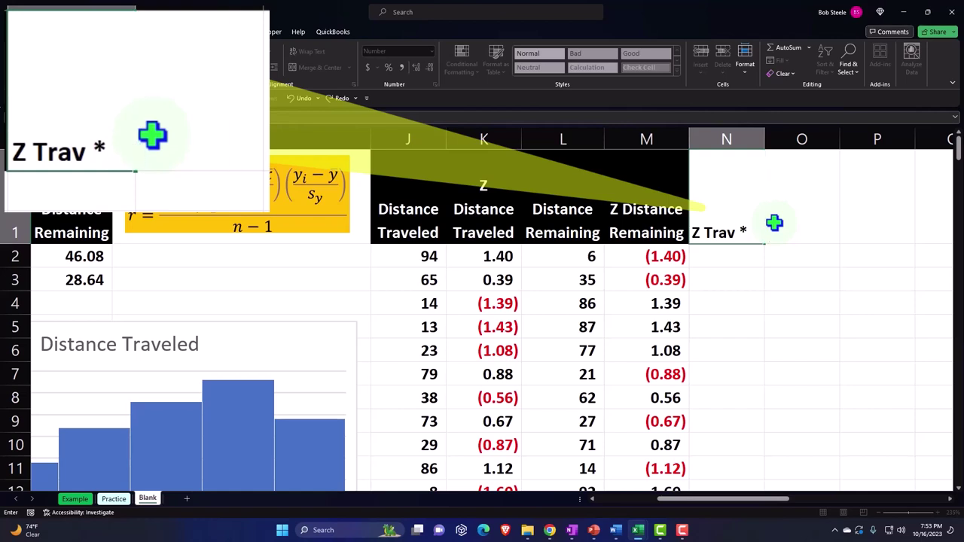
{"action": "type", "text": "Z Rem"}
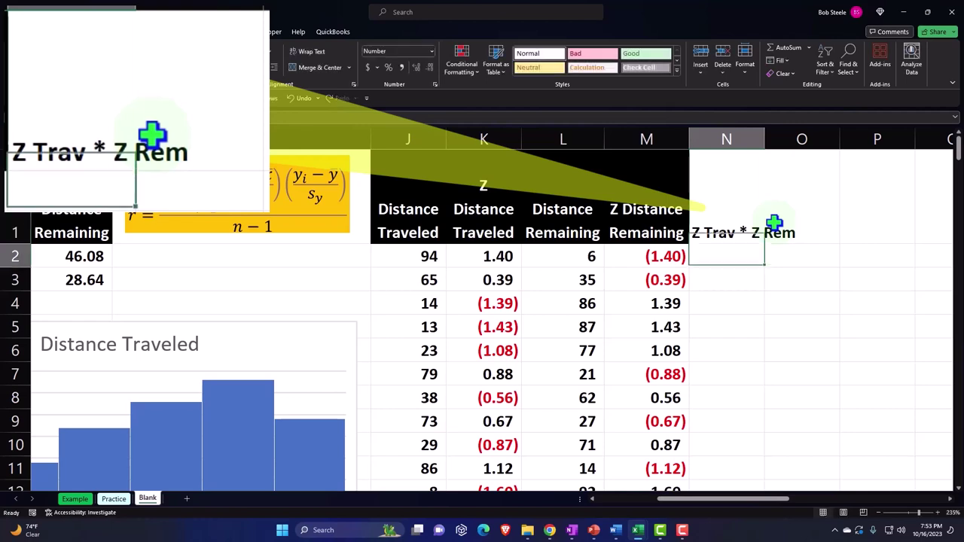
{"action": "key", "text": "Left"}
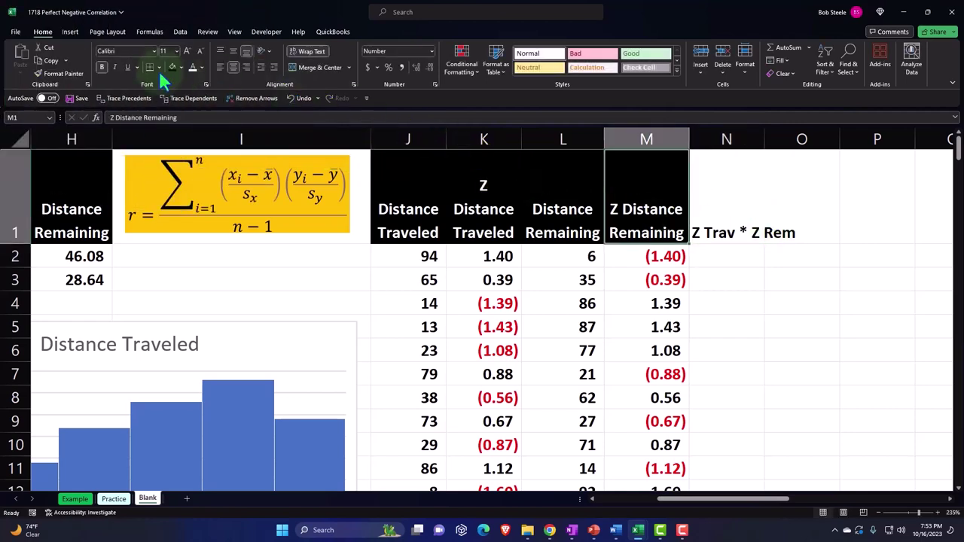
{"action": "left_click", "coordinate": [47, 73]}
{"action": "left_click", "coordinate": [713, 196]}
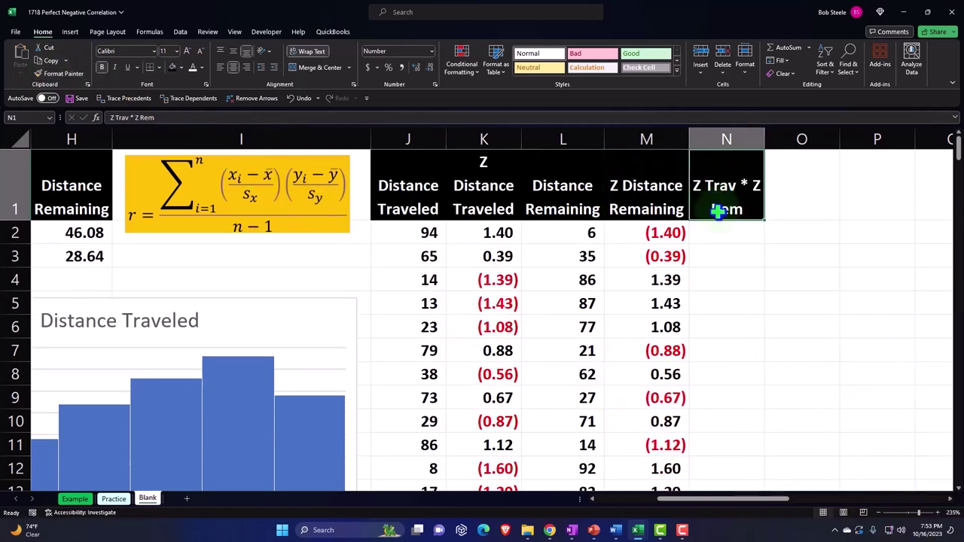
{"action": "left_click", "coordinate": [725, 234]}
{"action": "type", "text": "="}
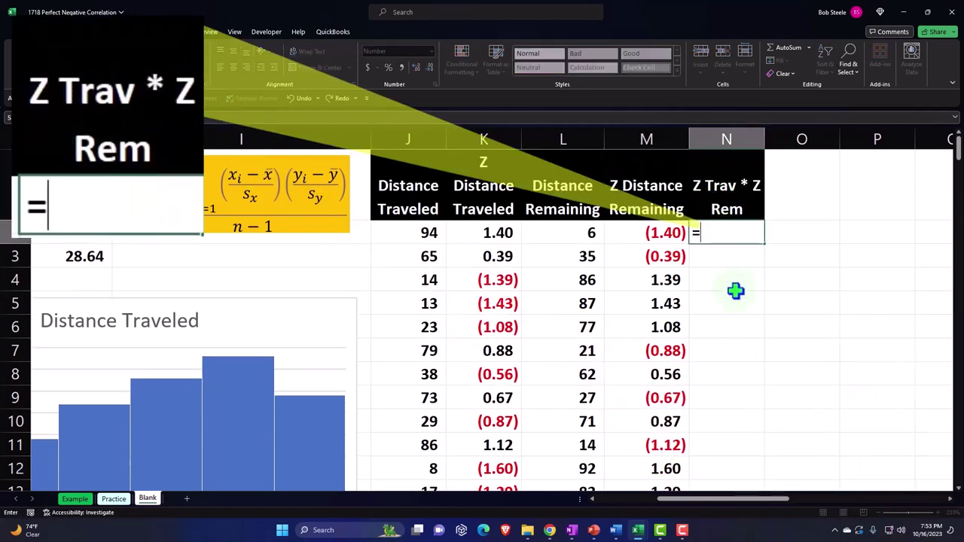
{"action": "key", "text": "Left"}
{"action": "key", "text": "Left"}
{"action": "key", "text": "Left"}
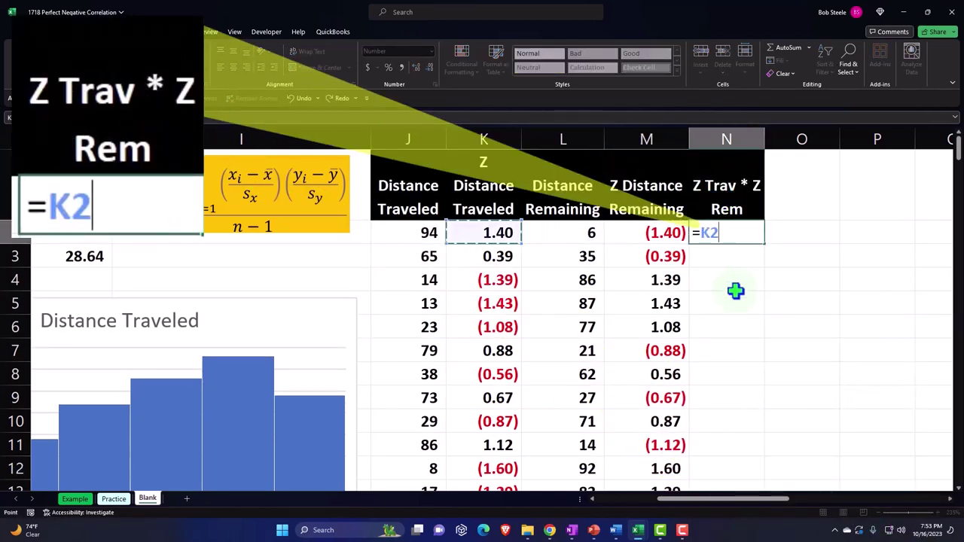
{"action": "type", "text": "*"}
{"action": "key", "text": "Left"}
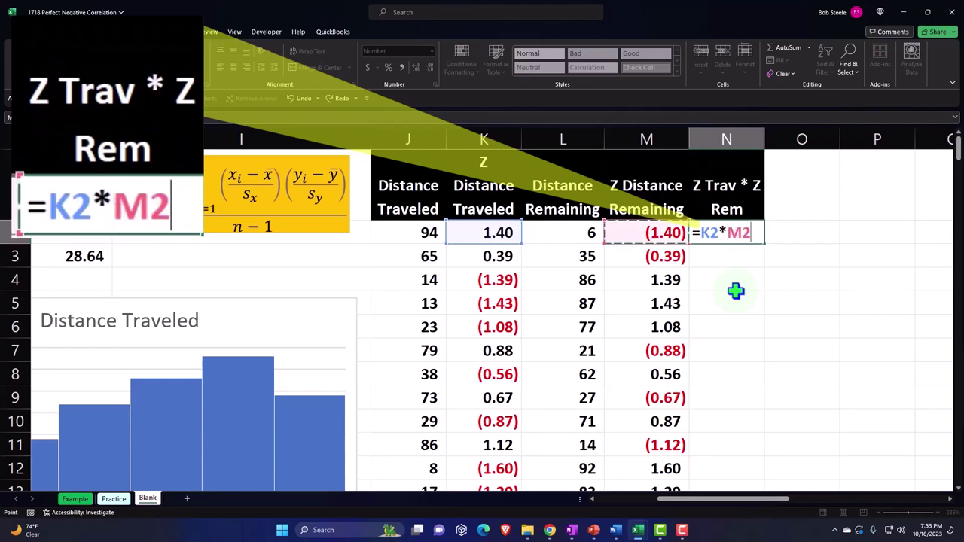
{"action": "key", "text": "Return"}
{"action": "key", "text": "Up"}
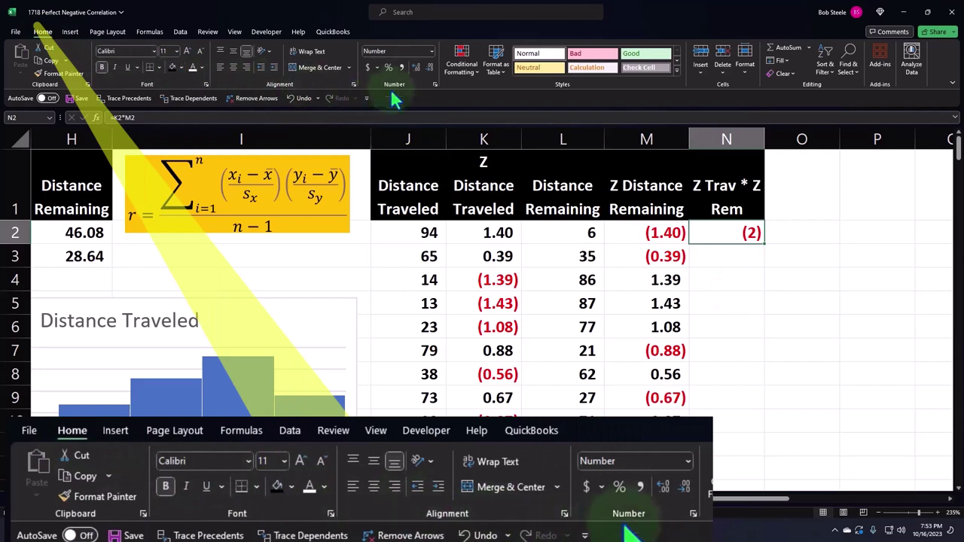
{"action": "left_click", "coordinate": [416, 67]}
{"action": "left_click", "coordinate": [416, 67]}
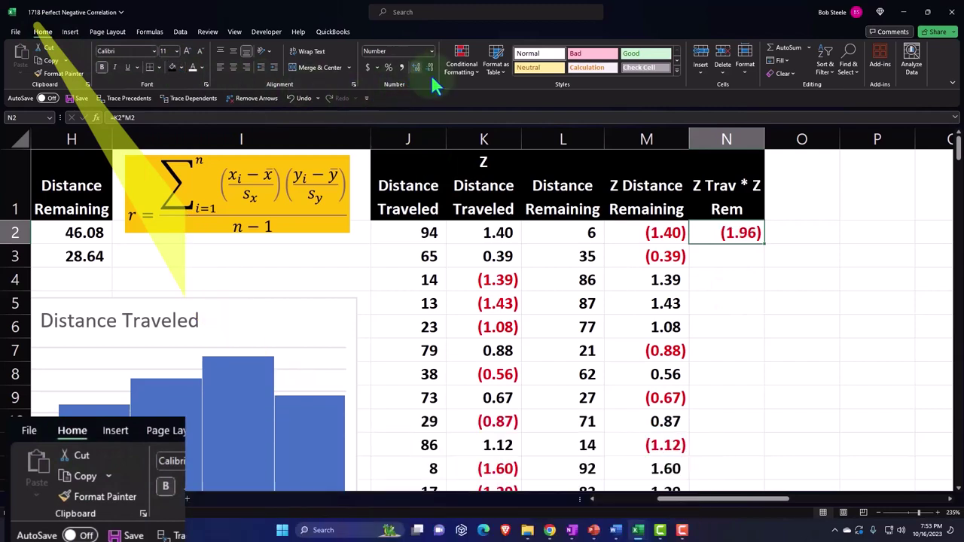
{"action": "double_click", "coordinate": [766, 245]}
{"action": "scroll", "coordinate": [768, 248], "scroll_direction": "down", "scroll_amount": 2}
{"action": "scroll", "coordinate": [776, 166], "scroll_direction": "down", "scroll_amount": 20}
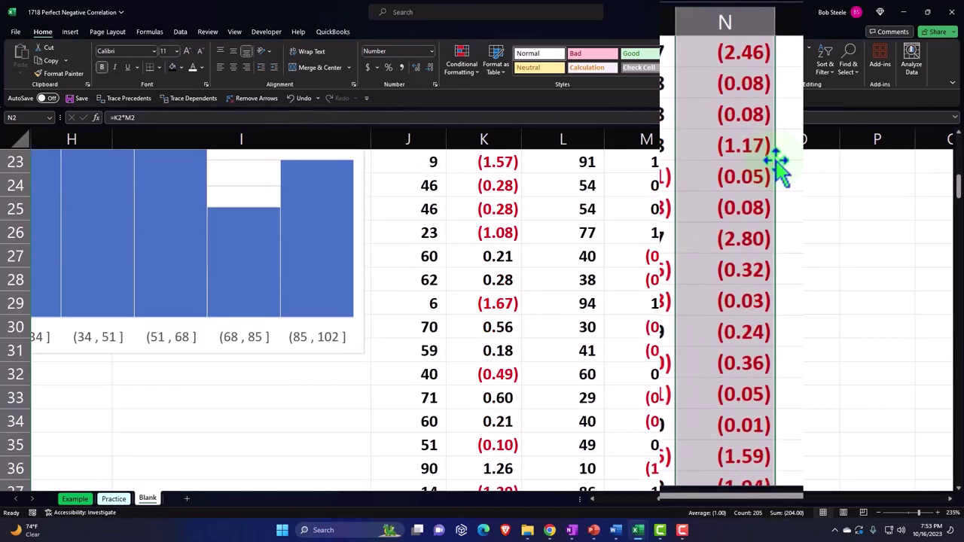
{"action": "scroll", "coordinate": [776, 166], "scroll_direction": "down", "scroll_amount": 20}
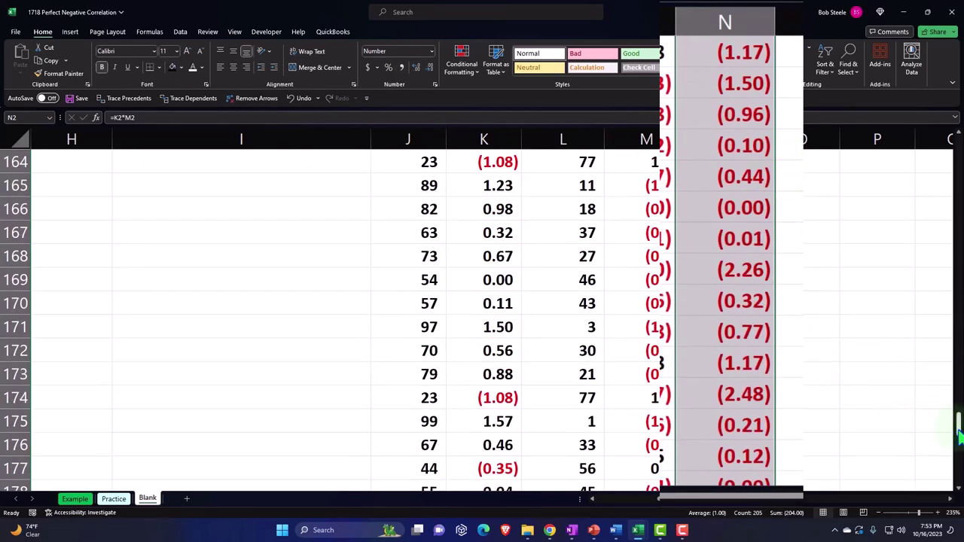
{"action": "left_click_drag", "start_coordinate": [957, 437], "coordinate": [906, 161]}
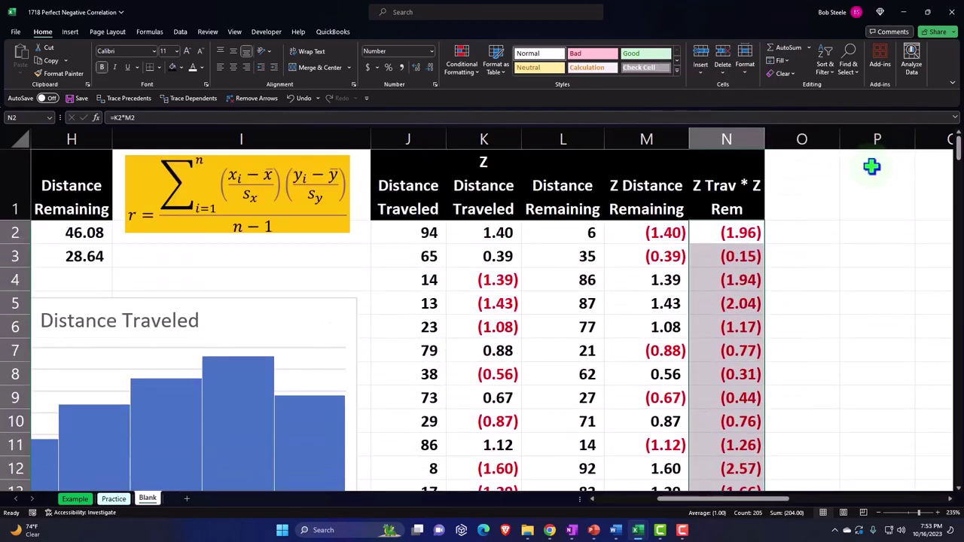
{"action": "left_click", "coordinate": [655, 234]}
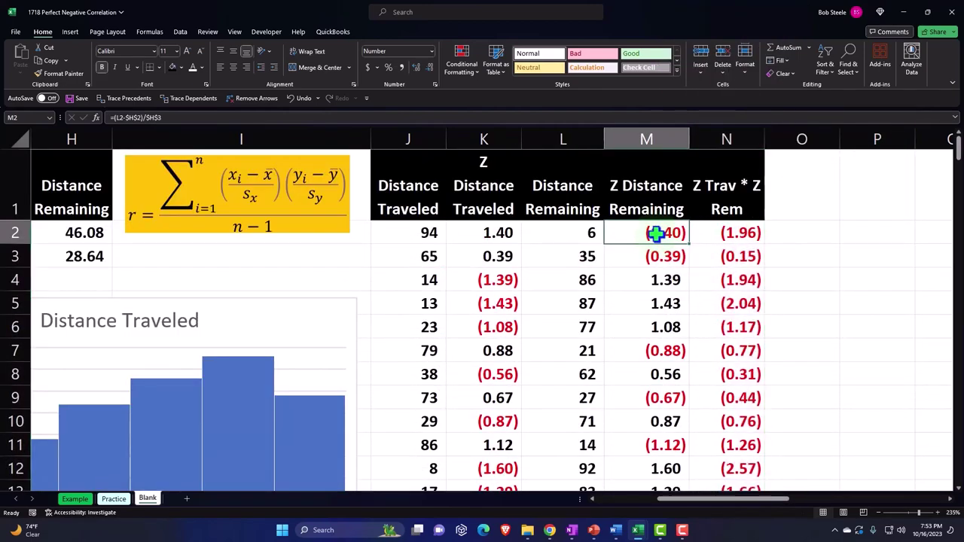
{"action": "key", "text": "Right"}
{"action": "key", "text": "Right"}
{"action": "key", "text": "Right"}
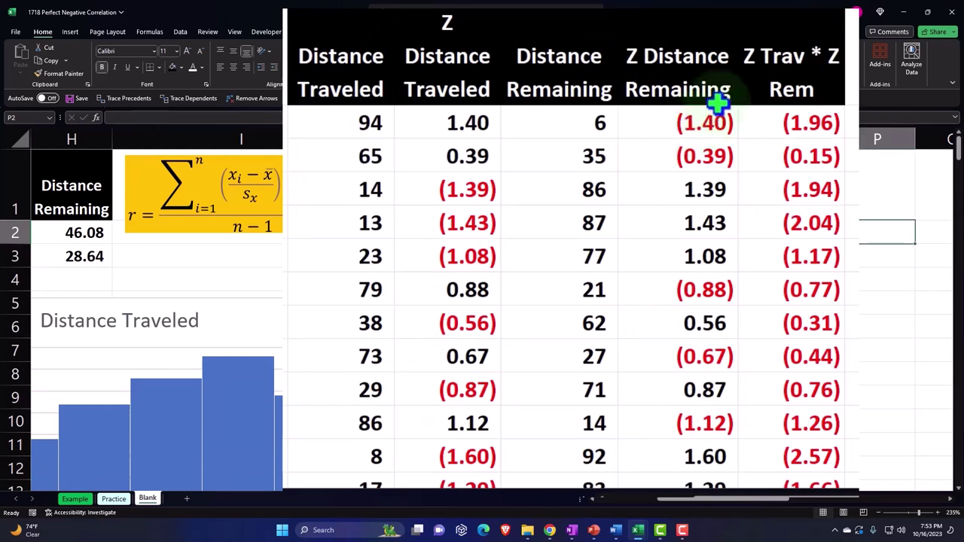
{"action": "scroll", "coordinate": [903, 316], "scroll_direction": "right", "scroll_amount": 1}
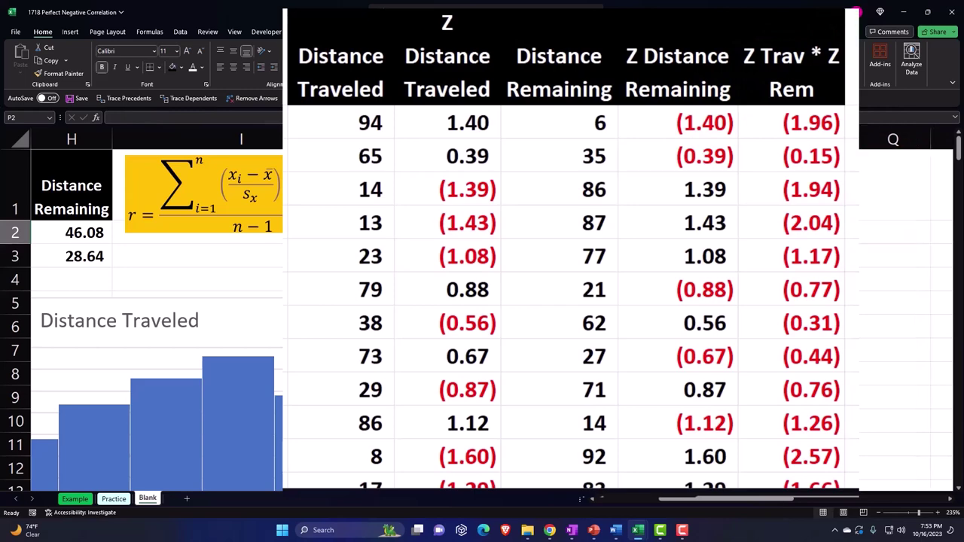
{"action": "left_click", "coordinate": [803, 189]}
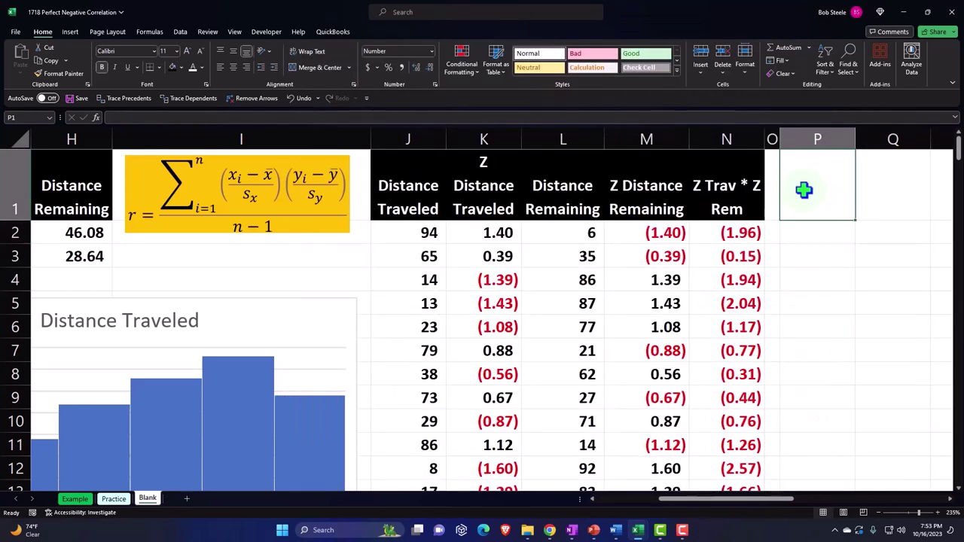
Step: Type 'Corralation R' in P1 and shade P1:R1 black with white text
{"action": "type", "text": "Corralation R"}
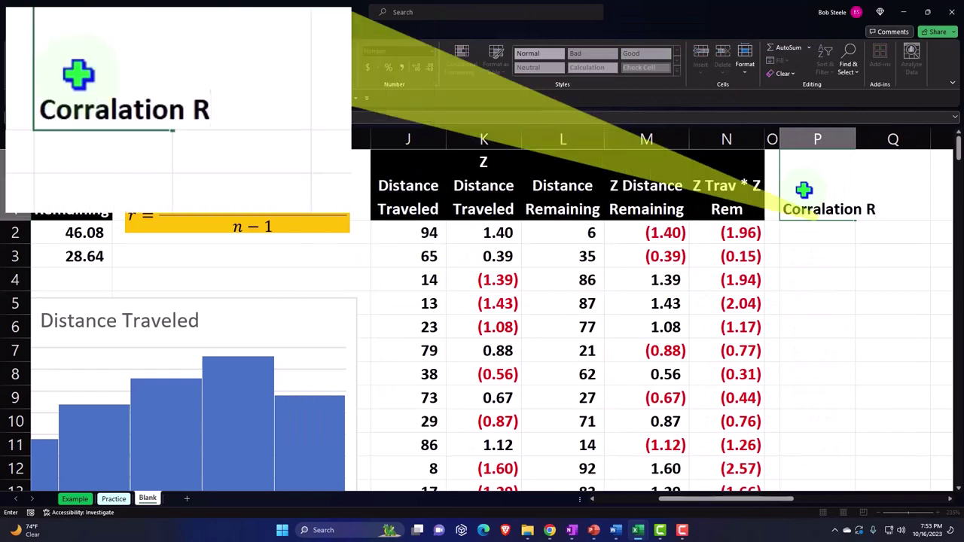
{"action": "key", "text": "Return"}
{"action": "left_click", "coordinate": [803, 190]}
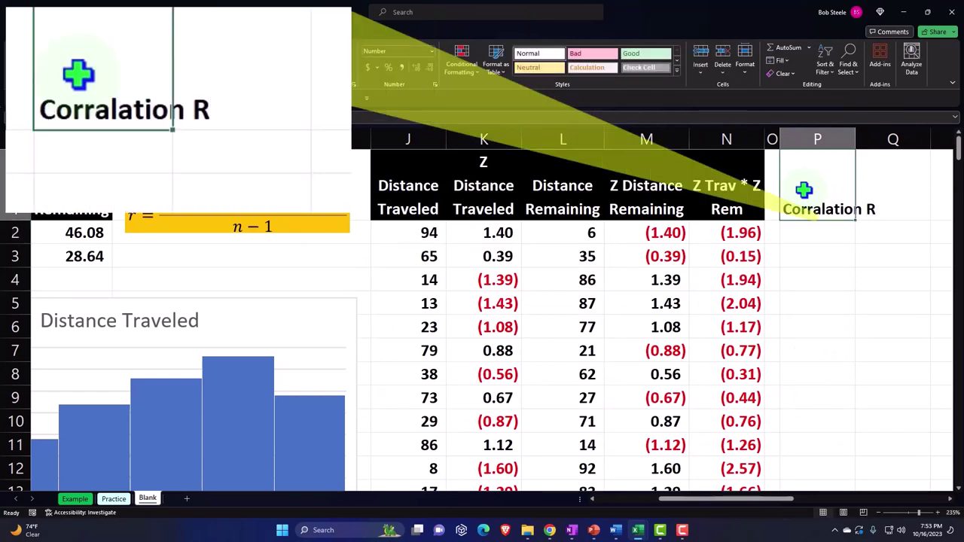
{"action": "mouse_move", "coordinate": [804, 190]}
{"action": "left_mouse_down"}
{"action": "mouse_move", "coordinate": [866, 190]}
{"action": "mouse_move", "coordinate": [803, 190]}
{"action": "left_mouse_up"}
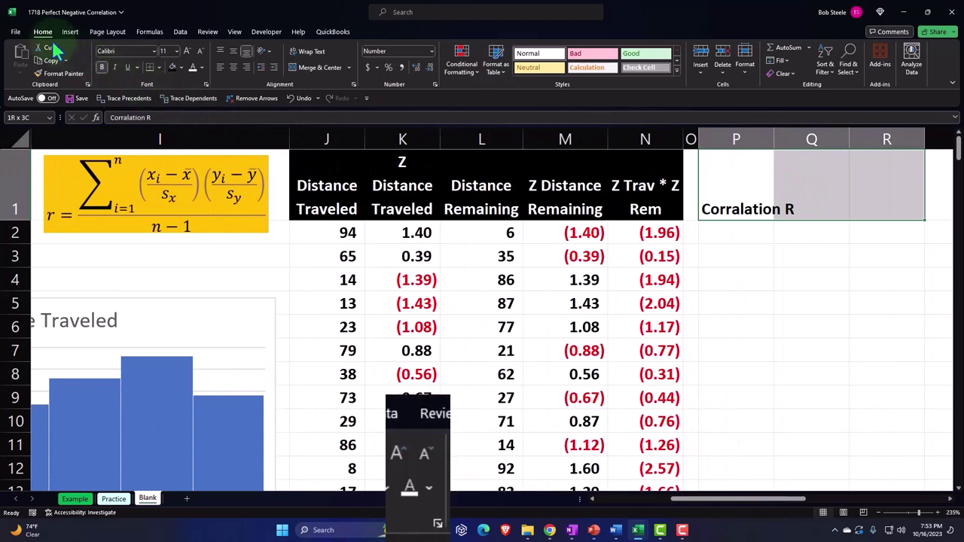
{"action": "left_click", "coordinate": [172, 67]}
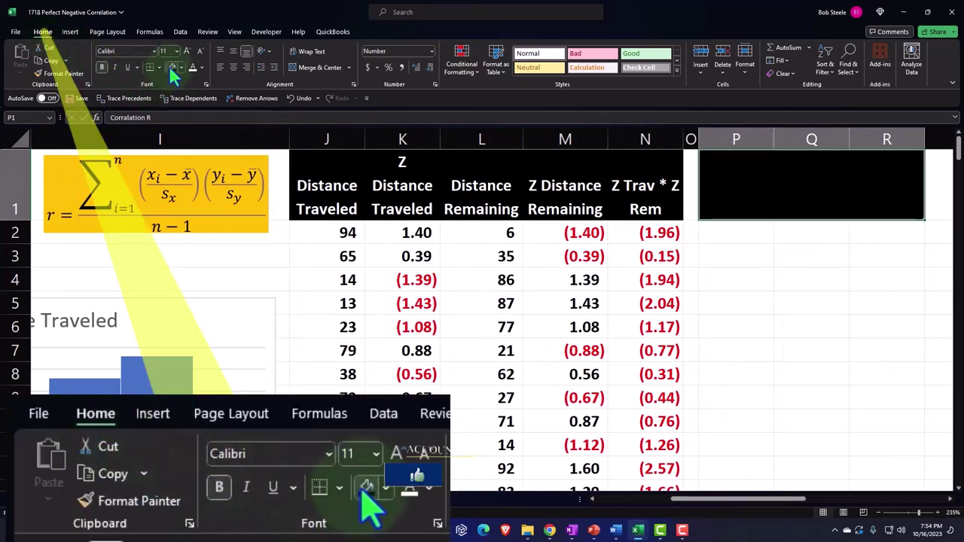
{"action": "left_click", "coordinate": [193, 67]}
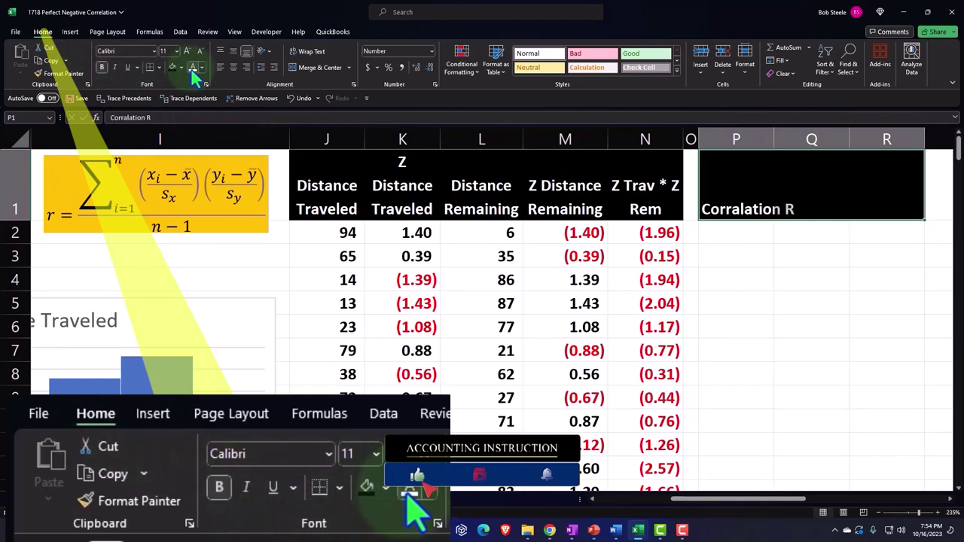
{"action": "left_click", "coordinate": [716, 235]}
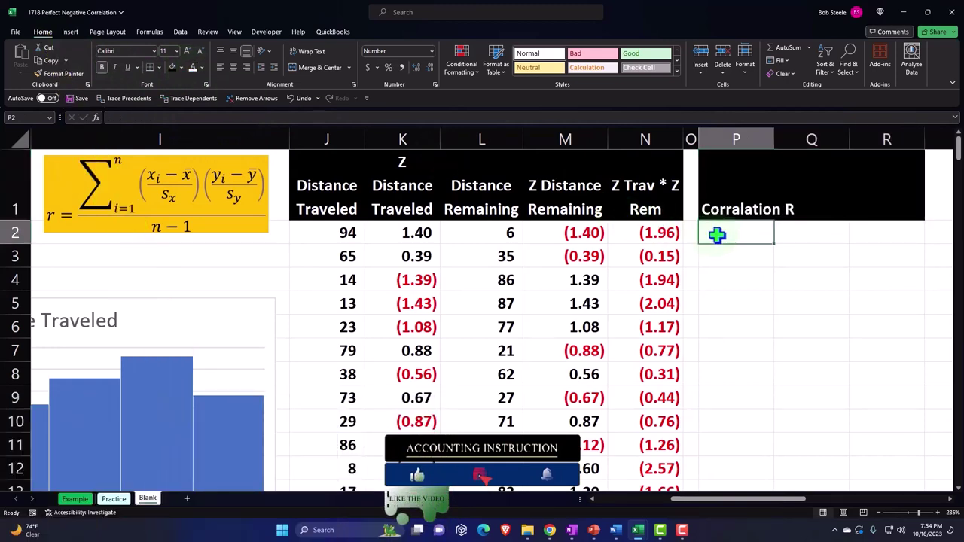
Step: Label P2 'Sum of Z Trav * Z Rem' and widen column P to fit
{"action": "type", "text": "Sum"}
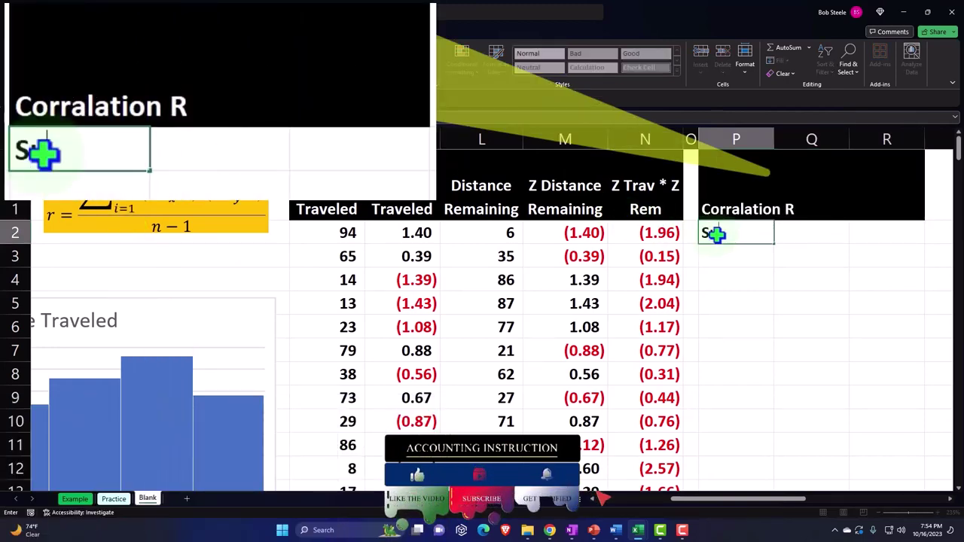
{"action": "type", "text": " of "}
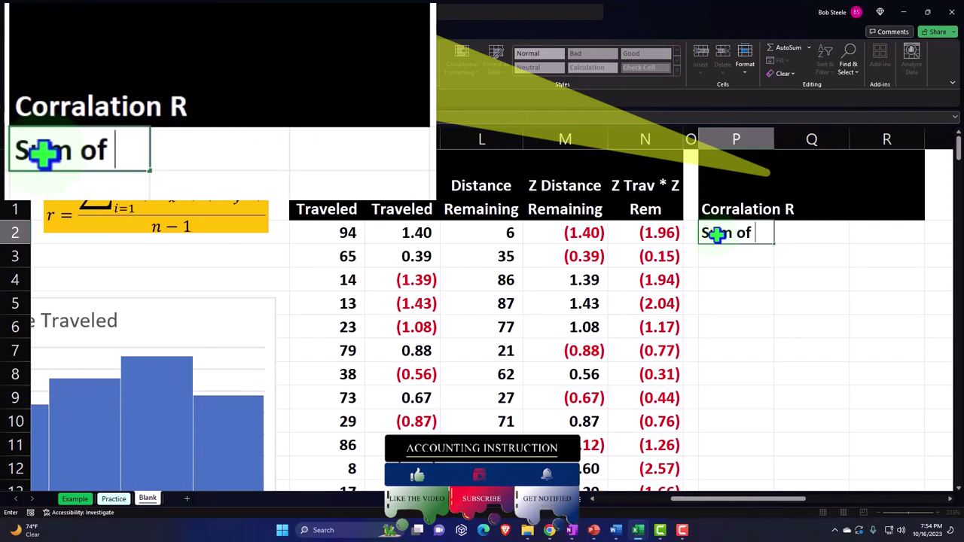
{"action": "type", "text": "X"}
{"action": "key", "text": "BackSpace"}
{"action": "type", "text": "X"}
{"action": "key", "text": "BackSpace"}
{"action": "type", "text": "Z Trav"}
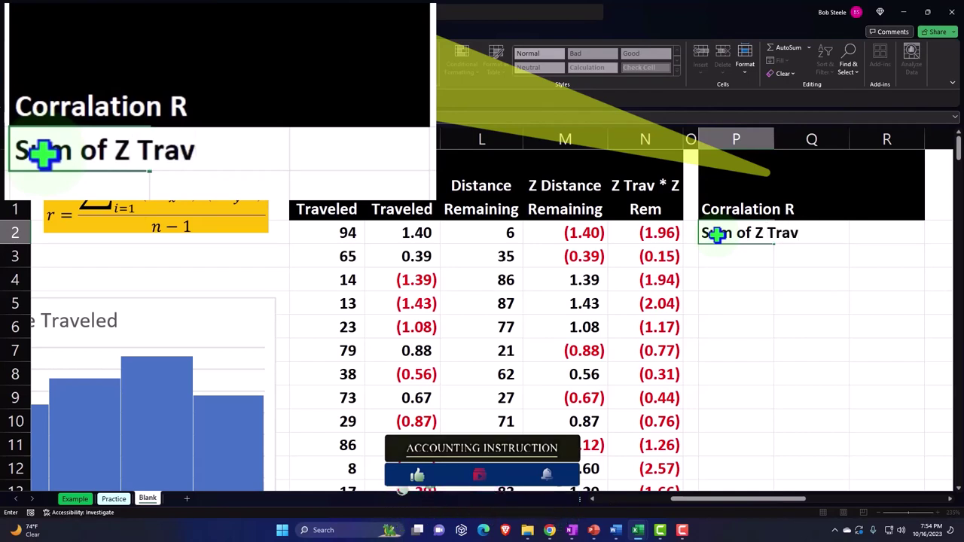
{"action": "type", "text": " *"}
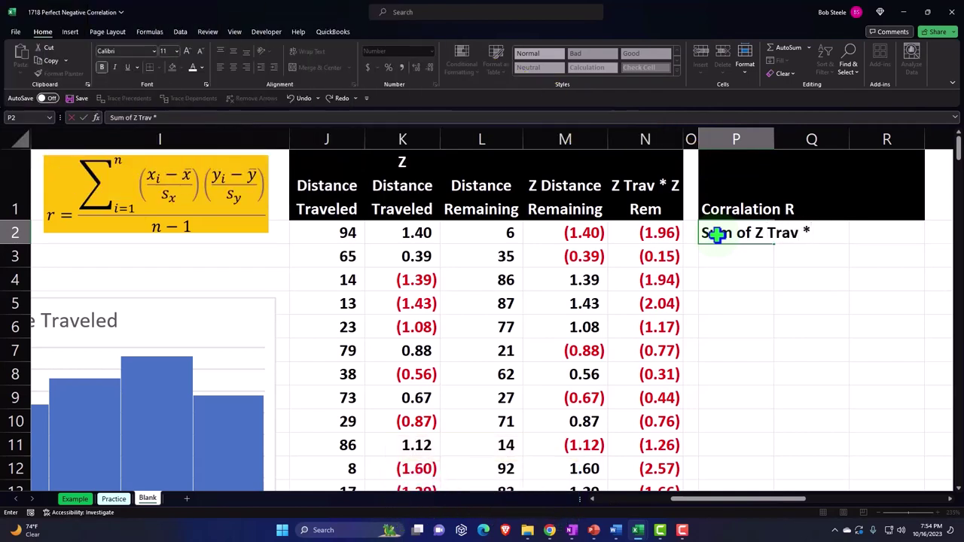
{"action": "type", "text": " Z "}
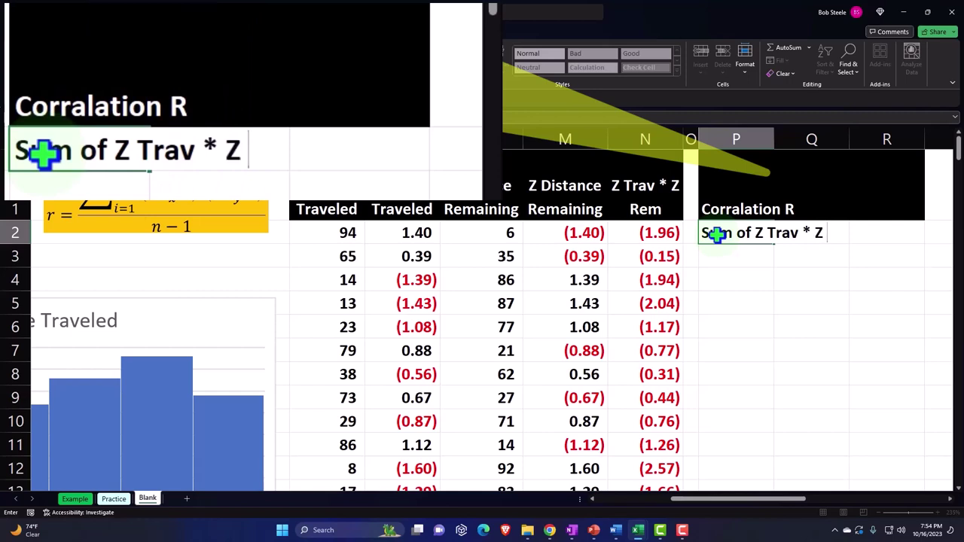
{"action": "type", "text": "Rem"}
{"action": "key", "text": "Return"}
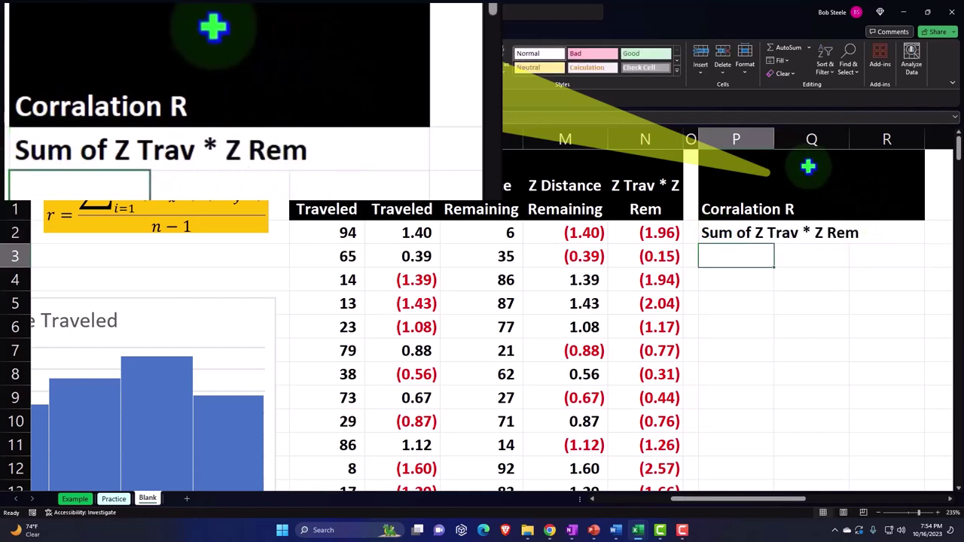
{"action": "left_click_drag", "start_coordinate": [771, 140], "coordinate": [797, 141]}
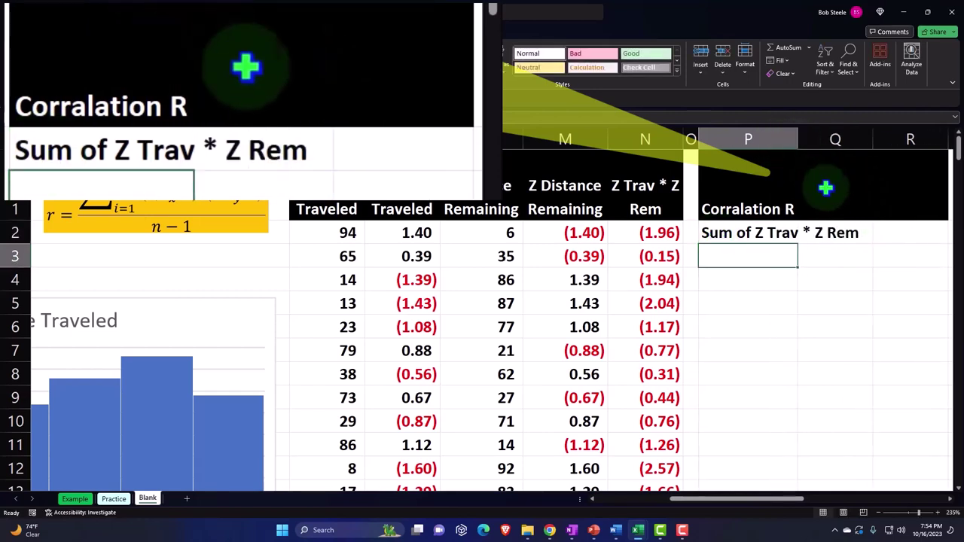
Step: Total column N in R2 with =SUM(N2:N206), showing (204.00) to two decimals
{"action": "left_click", "coordinate": [888, 230]}
{"action": "type", "text": "="}
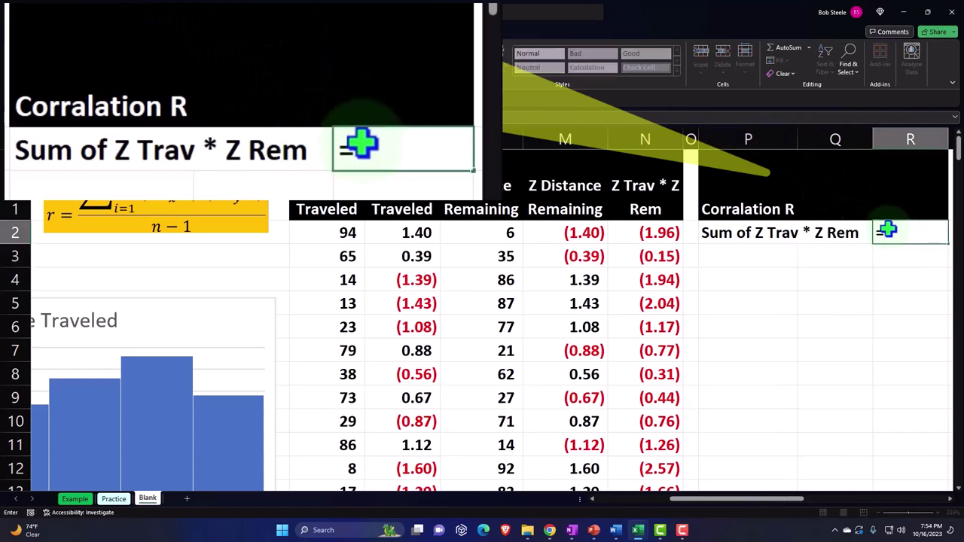
{"action": "type", "text": "sum"}
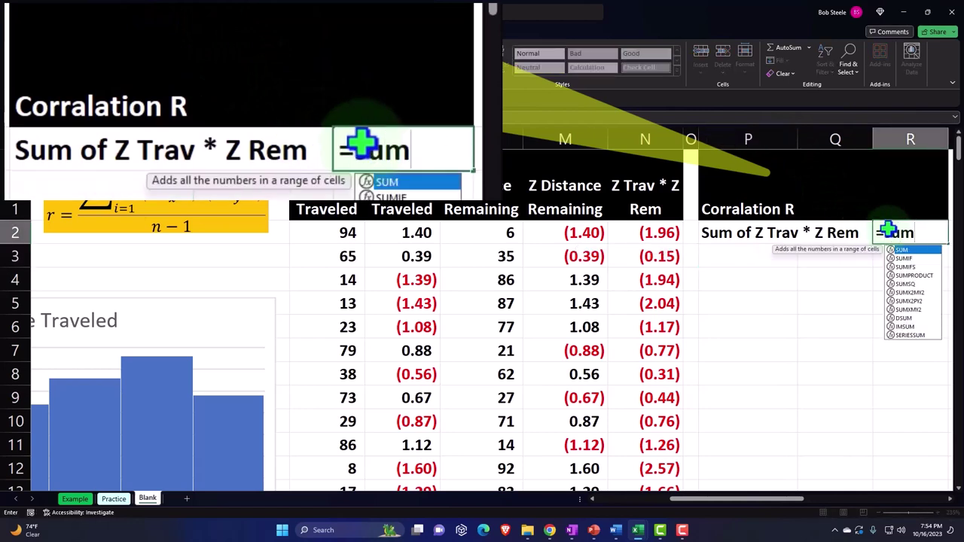
{"action": "type", "text": "("}
{"action": "key", "text": "Left"}
{"action": "key", "text": "Left"}
{"action": "key", "text": "Left"}
{"action": "key", "text": "Left"}
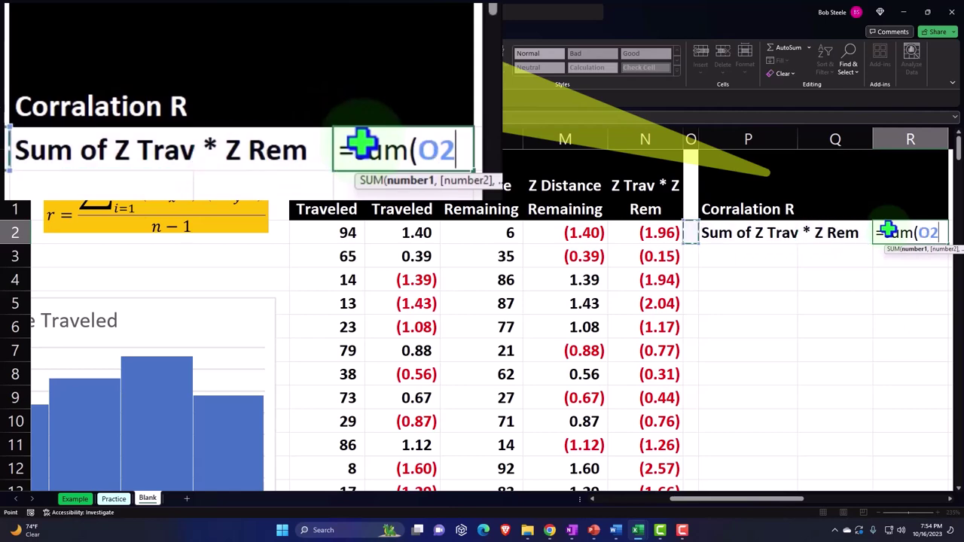
{"action": "key", "text": "ctrl+shift+Down"}
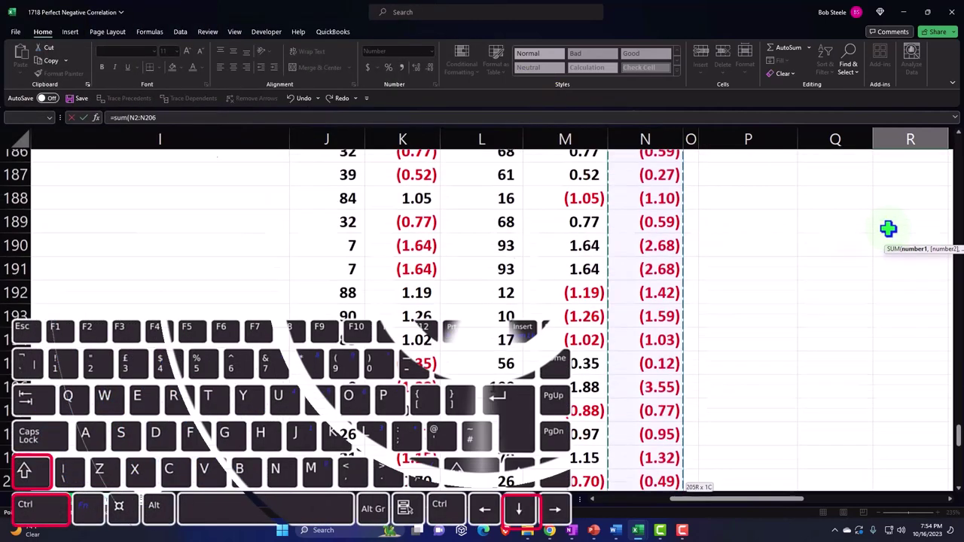
{"action": "key", "text": "Return"}
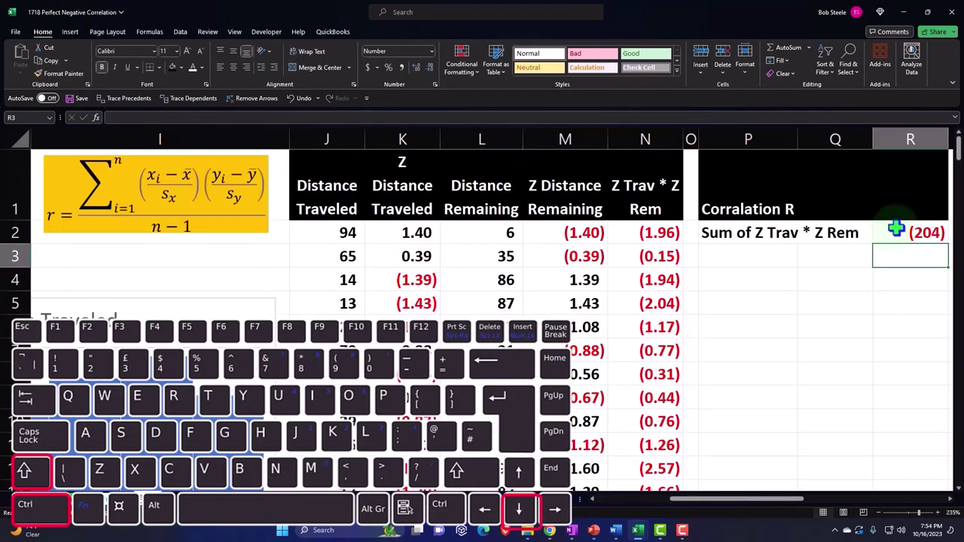
{"action": "key", "text": "Up"}
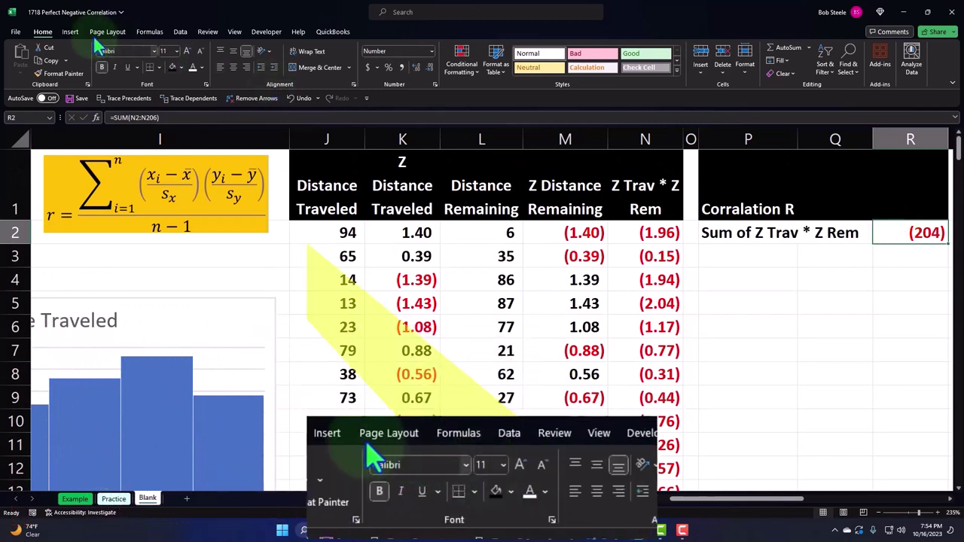
{"action": "left_click", "coordinate": [415, 67]}
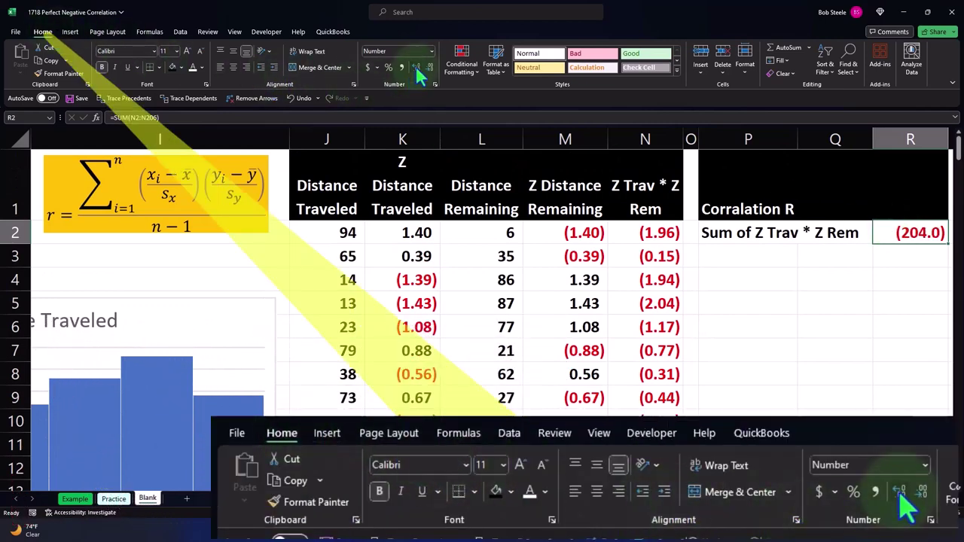
{"action": "left_click", "coordinate": [415, 67]}
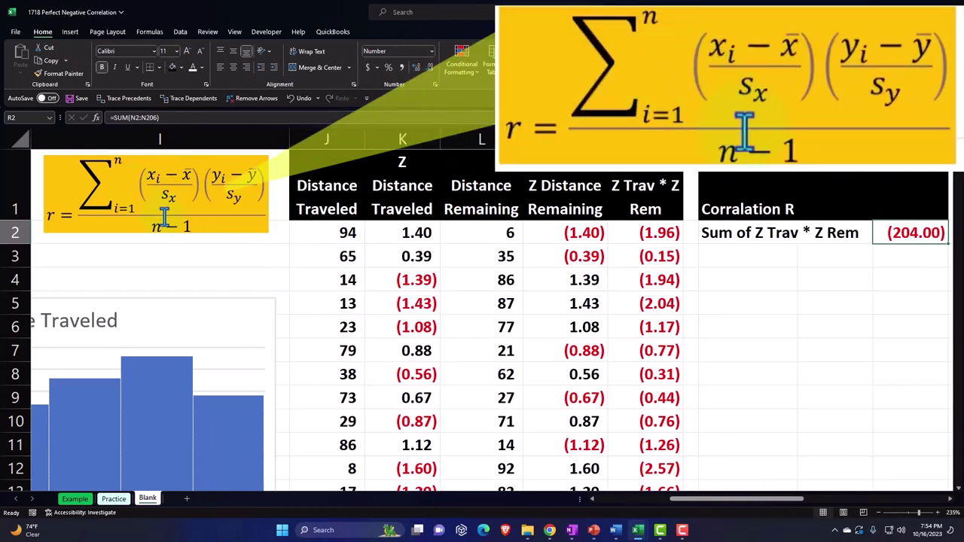
{"action": "left_click", "coordinate": [732, 255]}
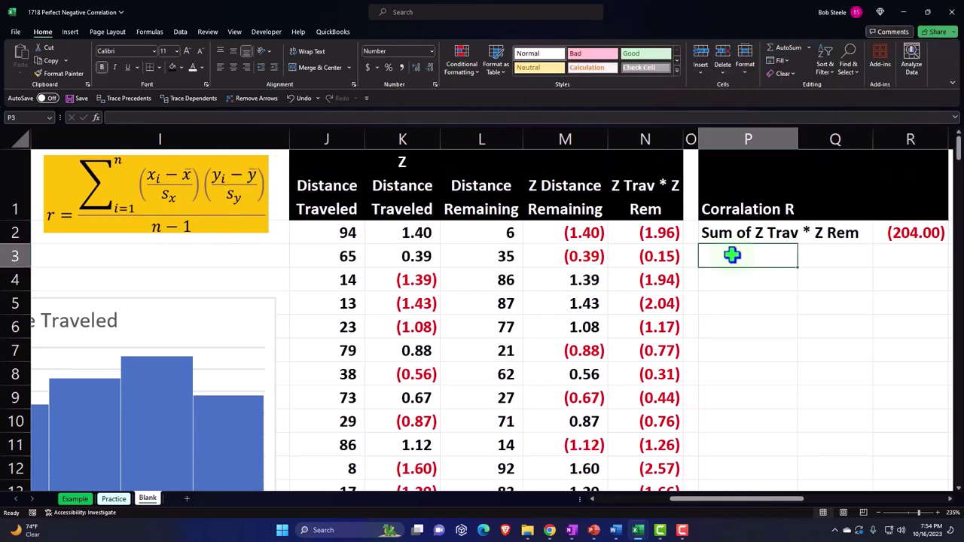
Step: Enter the labels 'n-1:' in P3 and 'n' in P4 beneath the sum label
{"action": "type", "text": "N"}
{"action": "key", "text": "BackSpace"}
{"action": "type", "text": "n"}
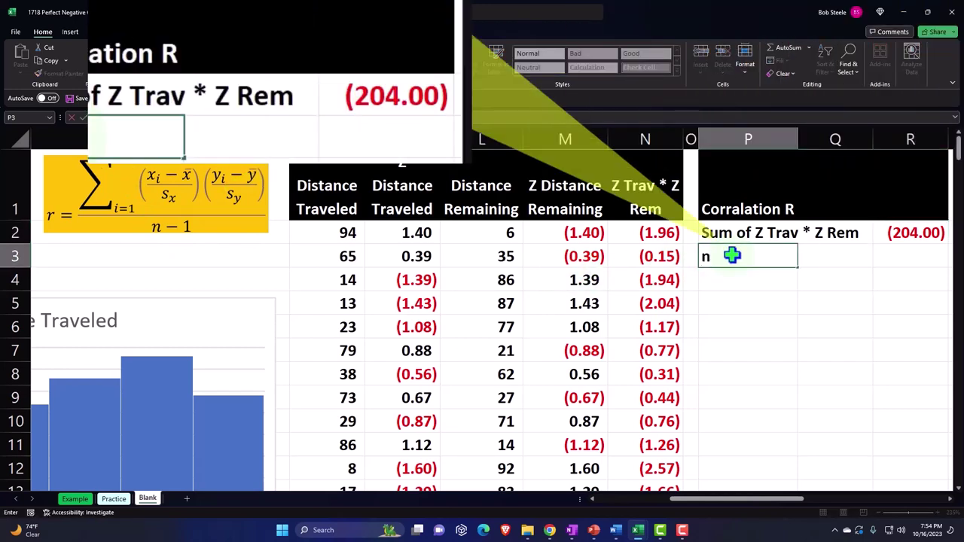
{"action": "type", "text": "-1"}
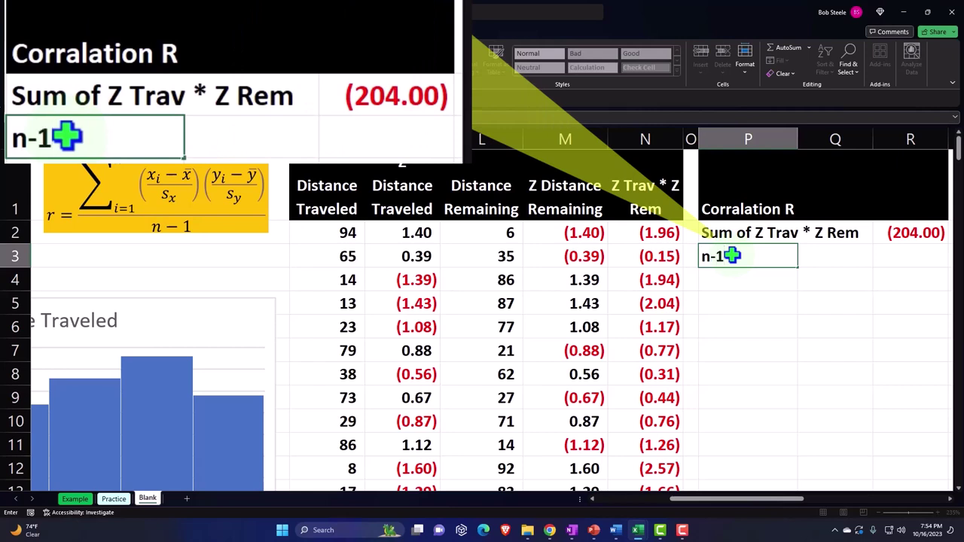
{"action": "key", "text": "Return"}
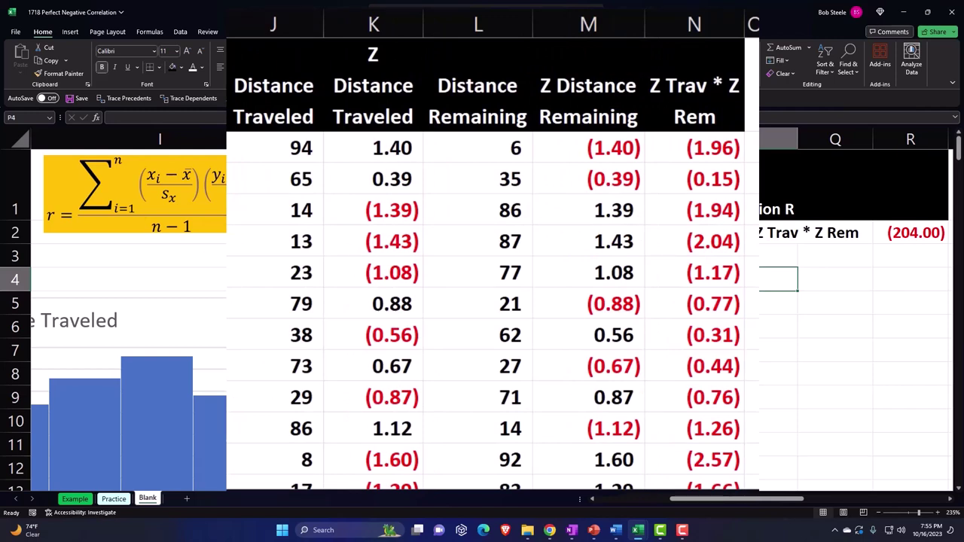
{"action": "type", "text": "n-1:"}
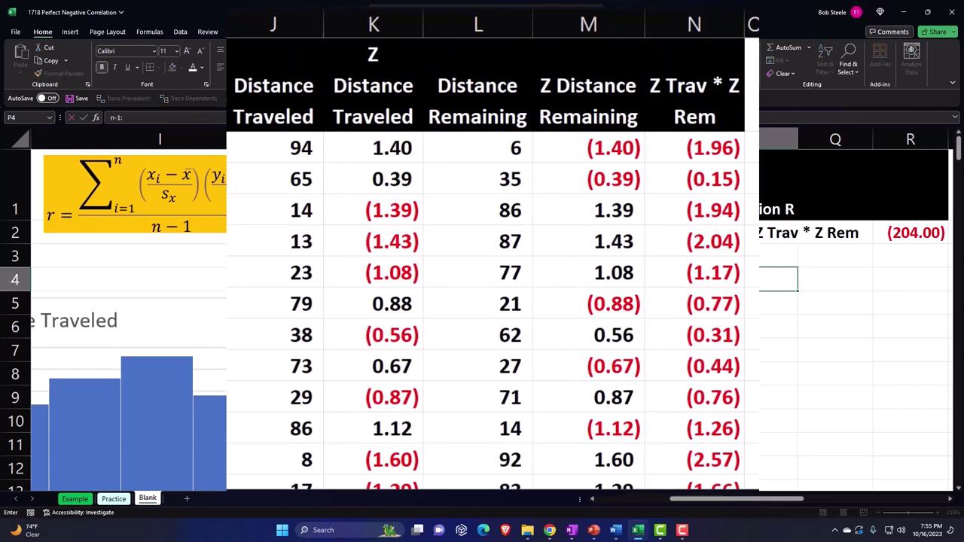
{"action": "type", "text": "n"}
{"action": "key", "text": "Tab"}
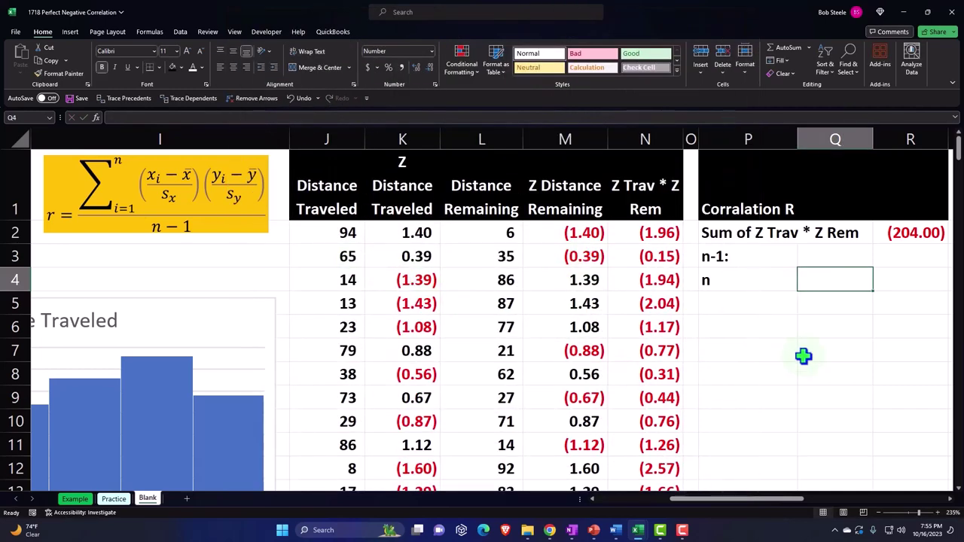
Step: Enter =COUNT(J2:J206) in Q4 so n shows 205 Distance Traveled values
{"action": "type", "text": "="}
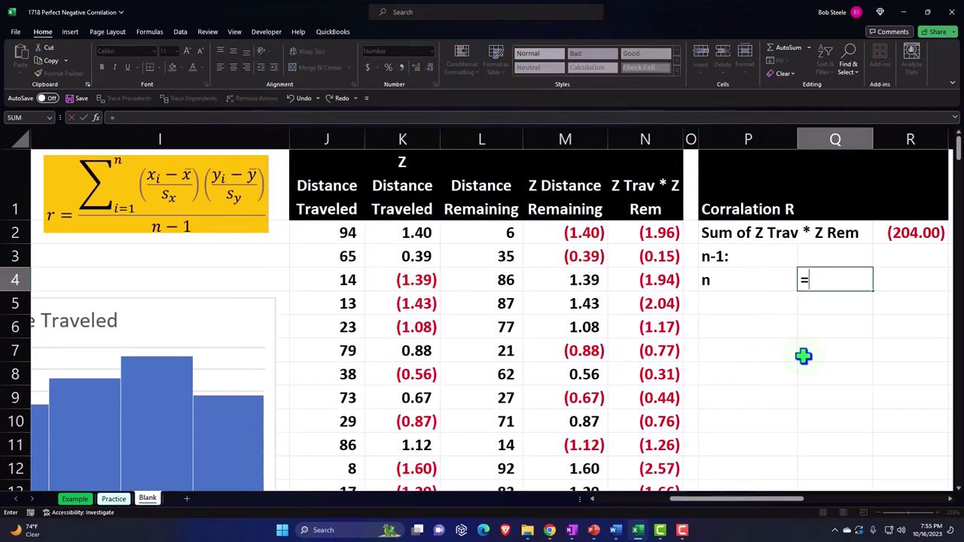
{"action": "type", "text": "coun"}
{"action": "key", "text": "Tab"}
{"action": "key", "text": "Left"}
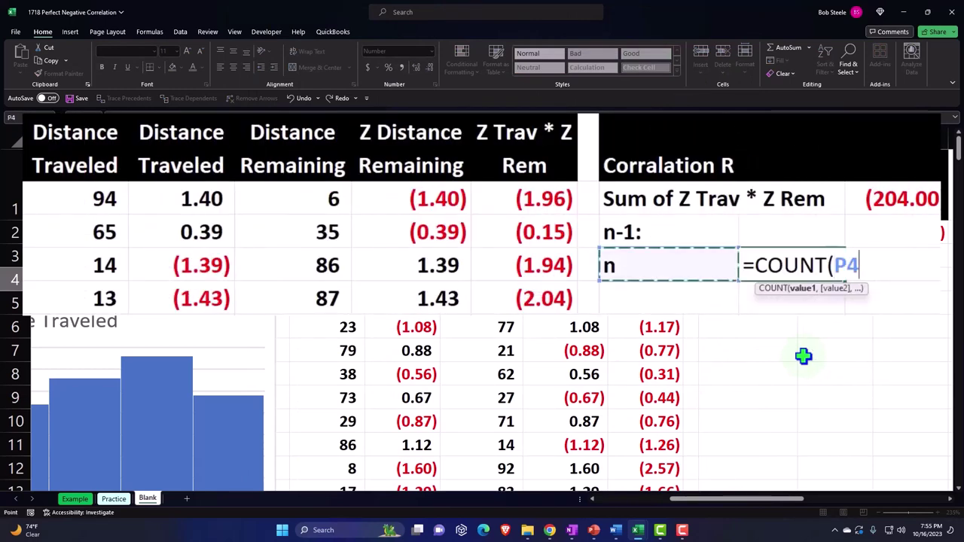
{"action": "key", "text": "Left"}
{"action": "key", "text": "Left"}
{"action": "key", "text": "Left"}
{"action": "key", "text": "Left"}
{"action": "key", "text": "Left"}
{"action": "key", "text": "Left"}
{"action": "key", "text": "Up"}
{"action": "key", "text": "Up"}
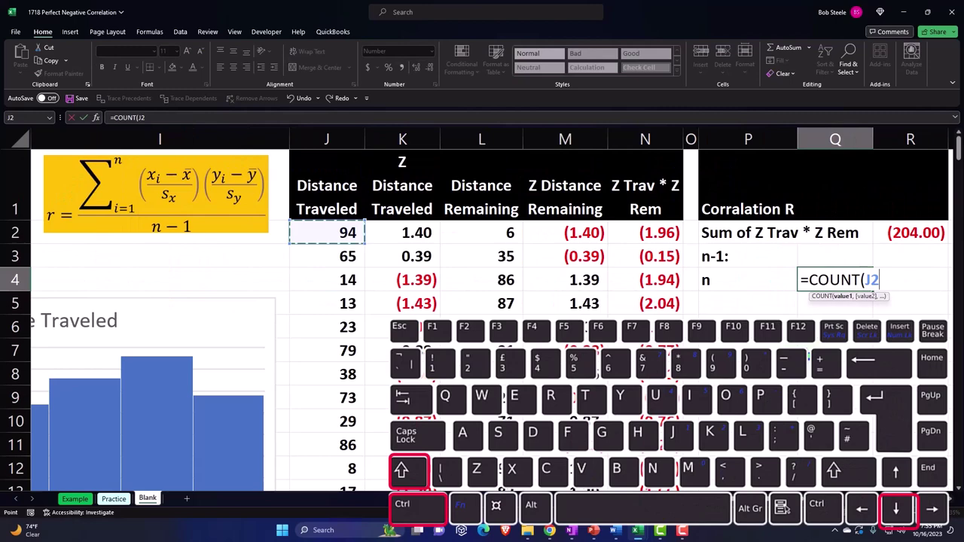
{"action": "key", "text": "ctrl+shift+Down"}
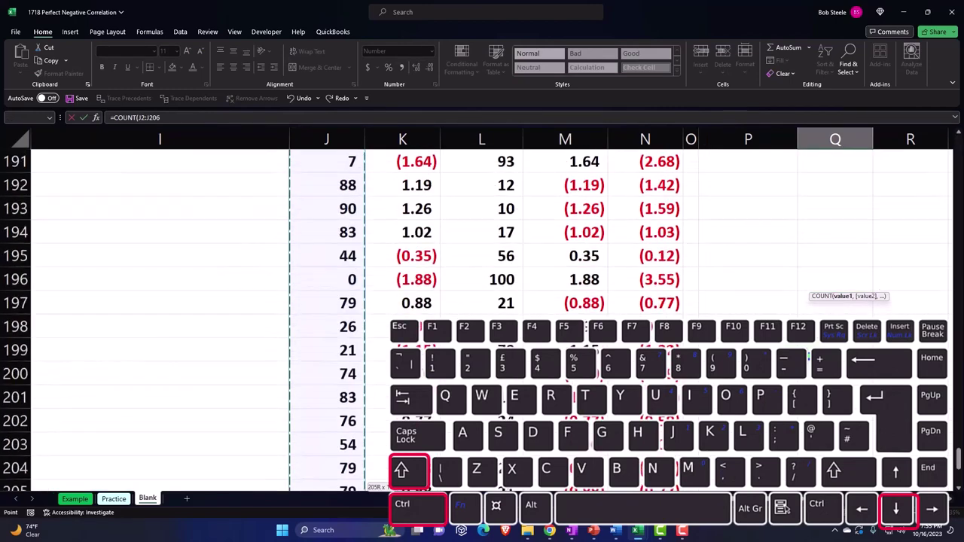
{"action": "key", "text": "Return"}
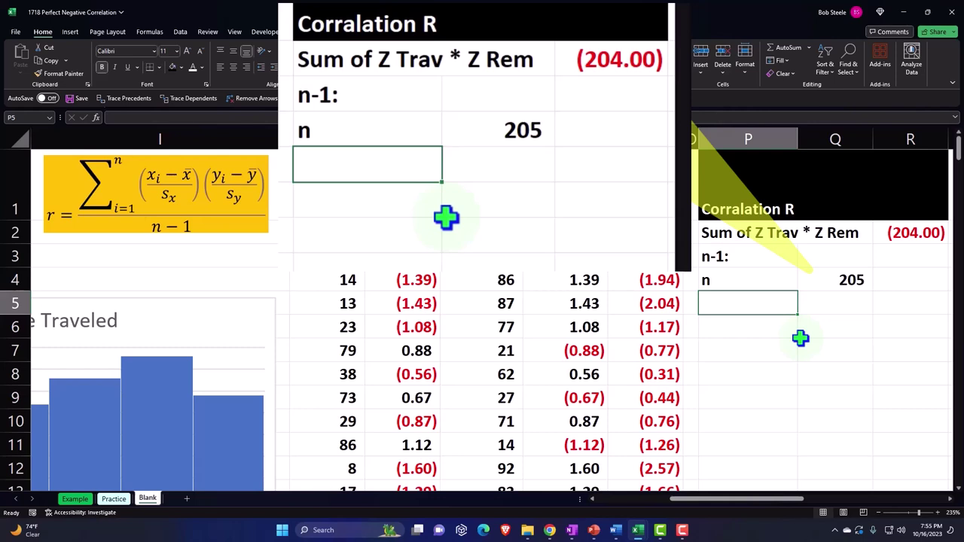
Step: Add a 'Less' label in P5 with the value 1 beside it
{"action": "type", "text": "Less"}
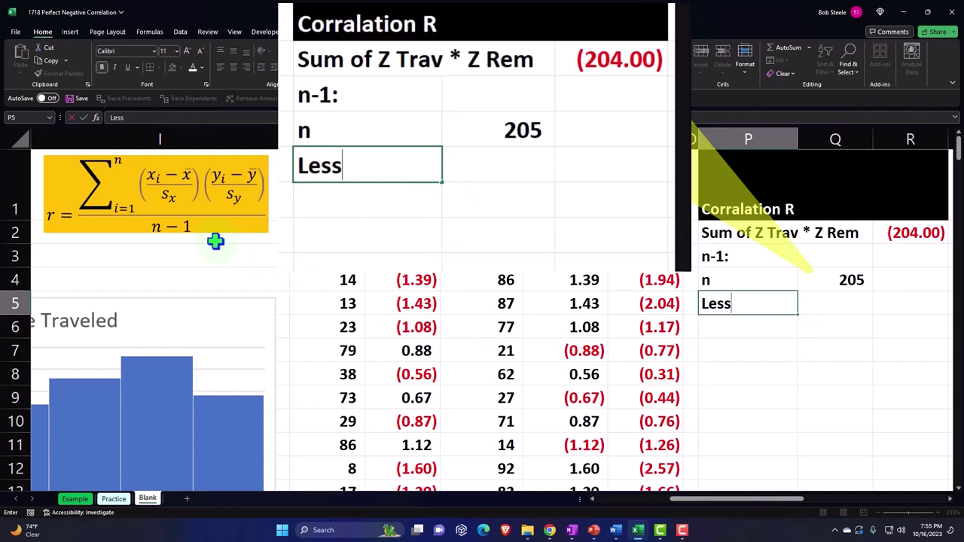
{"action": "key", "text": "Tab"}
{"action": "type", "text": "1"}
{"action": "key", "text": "Return"}
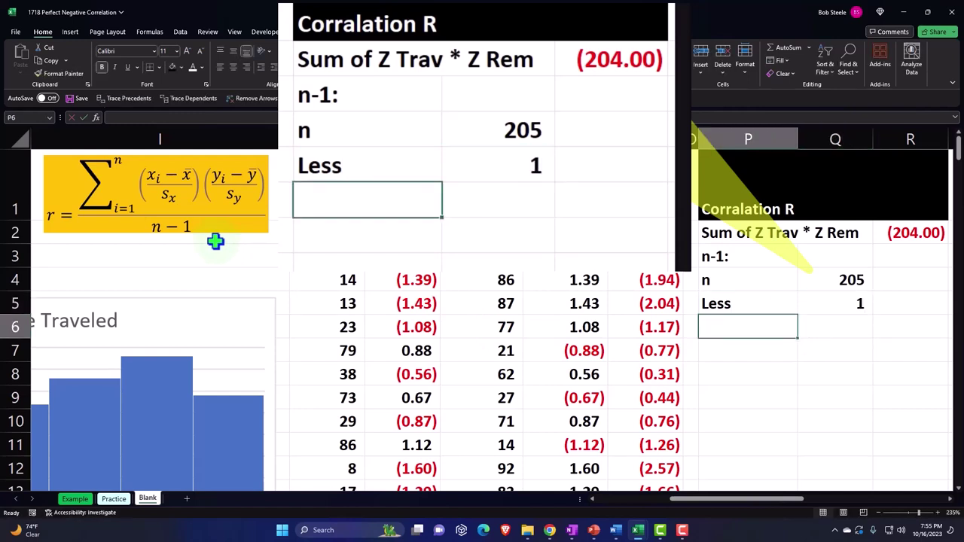
Step: Label P6 'n-1' and enter =Q4-Q5 in R6, giving 204
{"action": "type", "text": "n-1:"}
{"action": "key", "text": "BackSpace"}
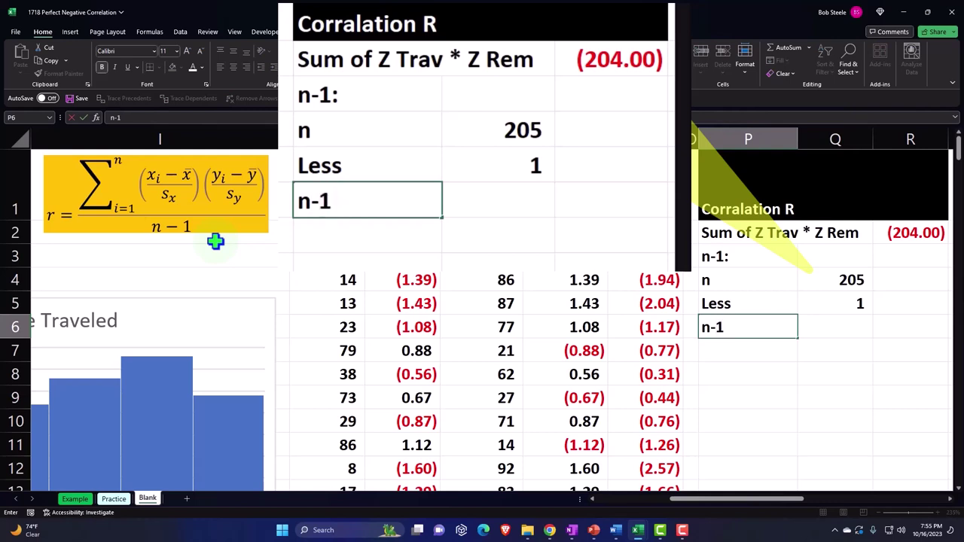
{"action": "key", "text": "Tab"}
{"action": "key", "text": "Tab"}
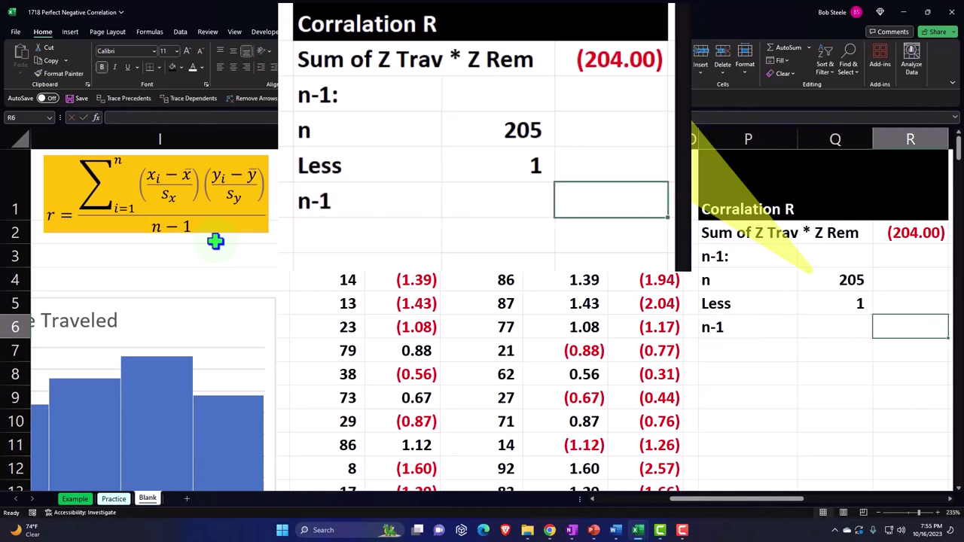
{"action": "type", "text": "="}
{"action": "key", "text": "Up"}
{"action": "key", "text": "Up"}
{"action": "key", "text": "Left"}
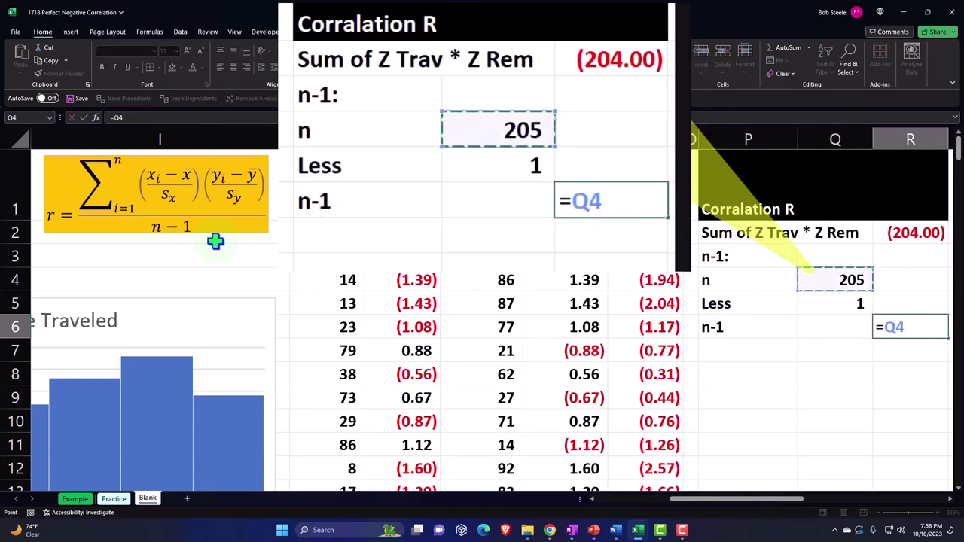
{"action": "type", "text": "-"}
{"action": "key", "text": "Up"}
{"action": "key", "text": "Left"}
{"action": "key", "text": "Return"}
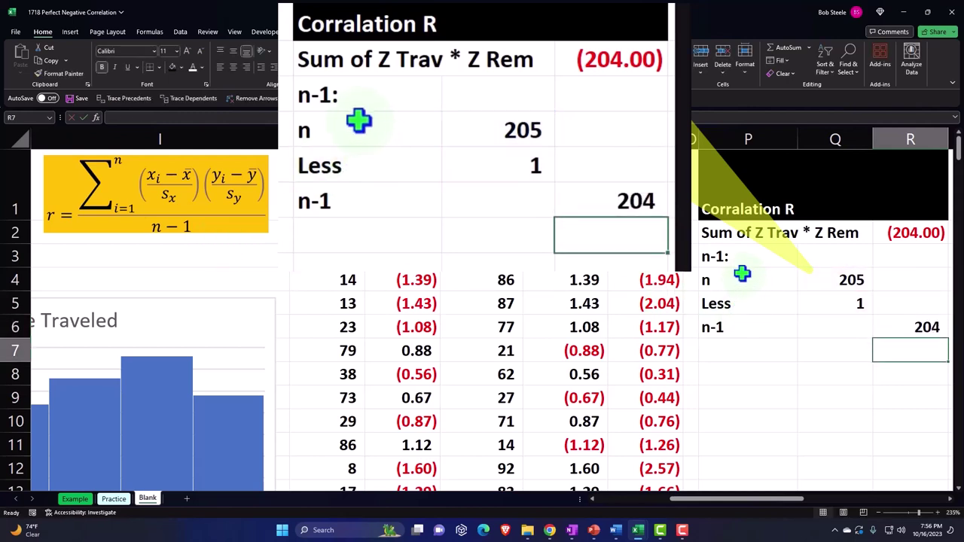
Step: Indent the n, Less and n-1 labels, with n-1 indented one extra level
{"action": "left_click_drag", "start_coordinate": [746, 281], "coordinate": [746, 323]}
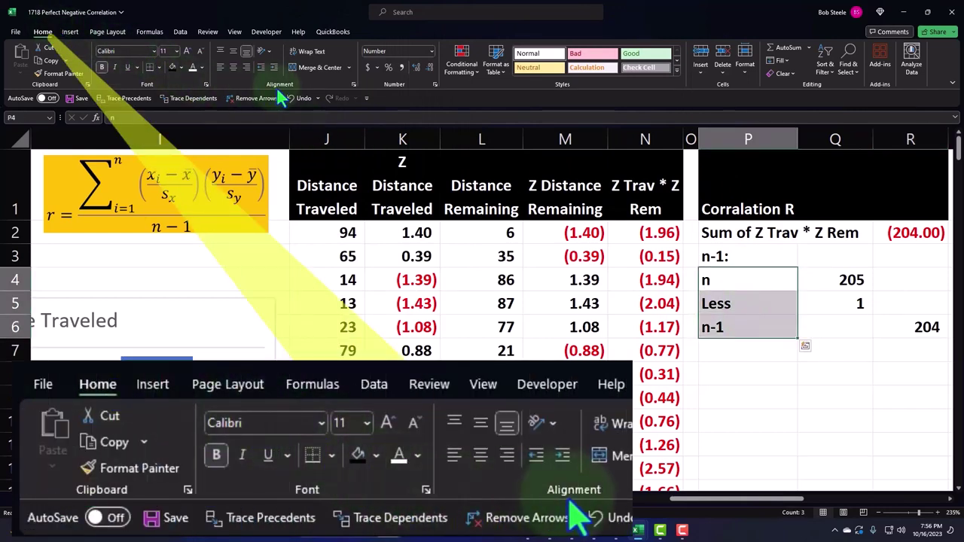
{"action": "left_click", "coordinate": [273, 67]}
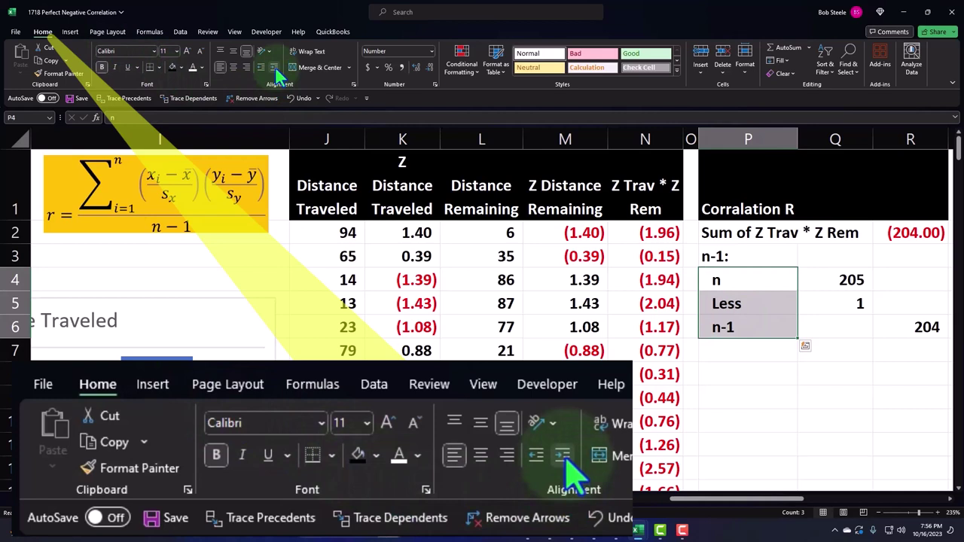
{"action": "left_click", "coordinate": [734, 324]}
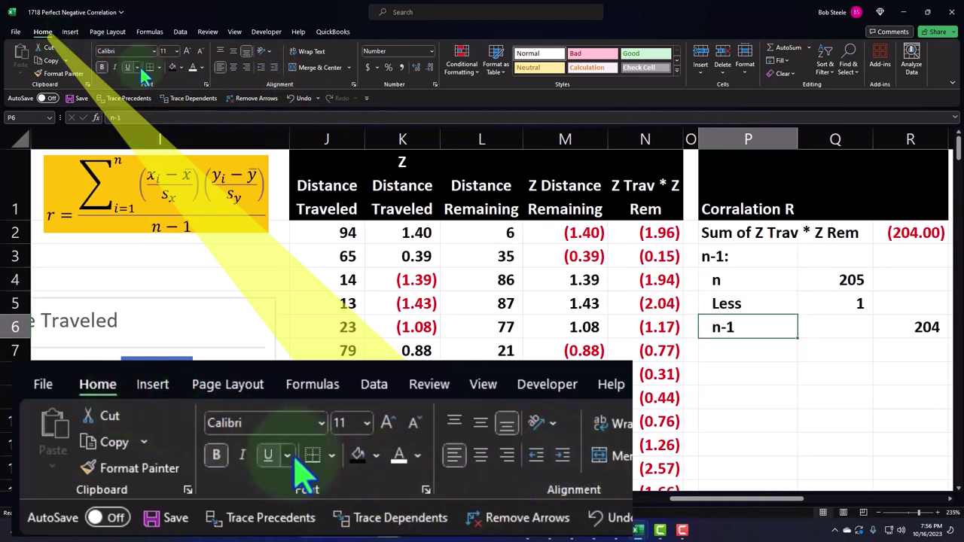
{"action": "left_click", "coordinate": [272, 67]}
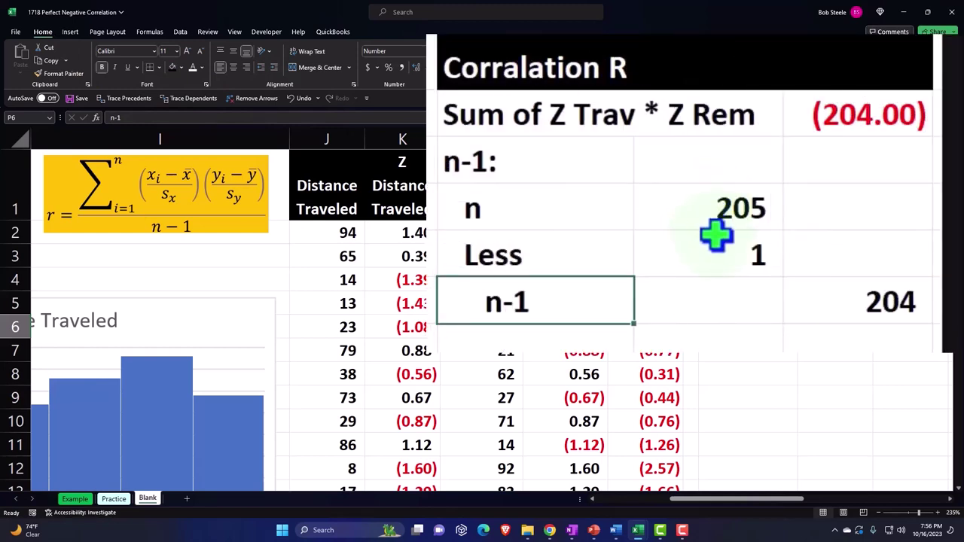
Step: Underline the 1 in Q5 being subtracted
{"action": "left_click", "coordinate": [720, 251]}
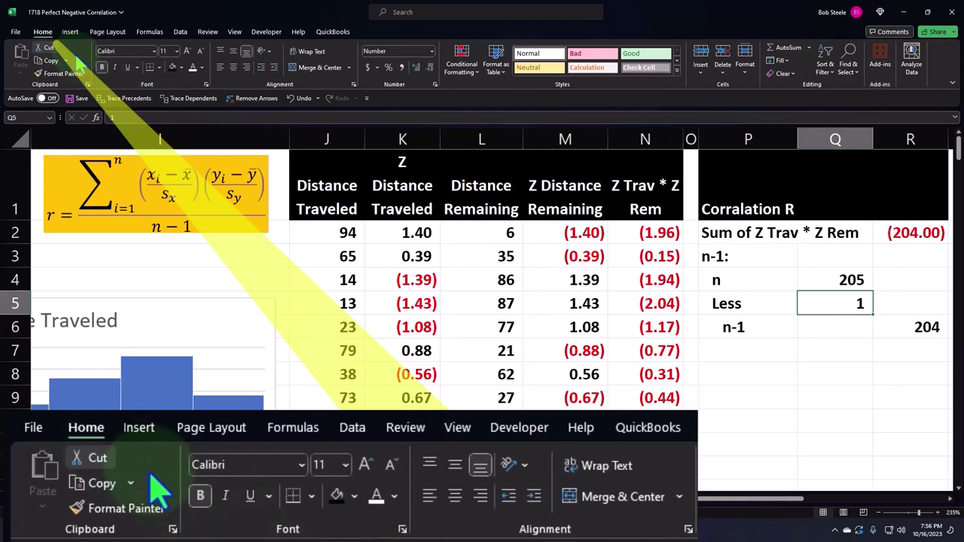
{"action": "left_click", "coordinate": [126, 67]}
{"action": "left_click", "coordinate": [759, 357]}
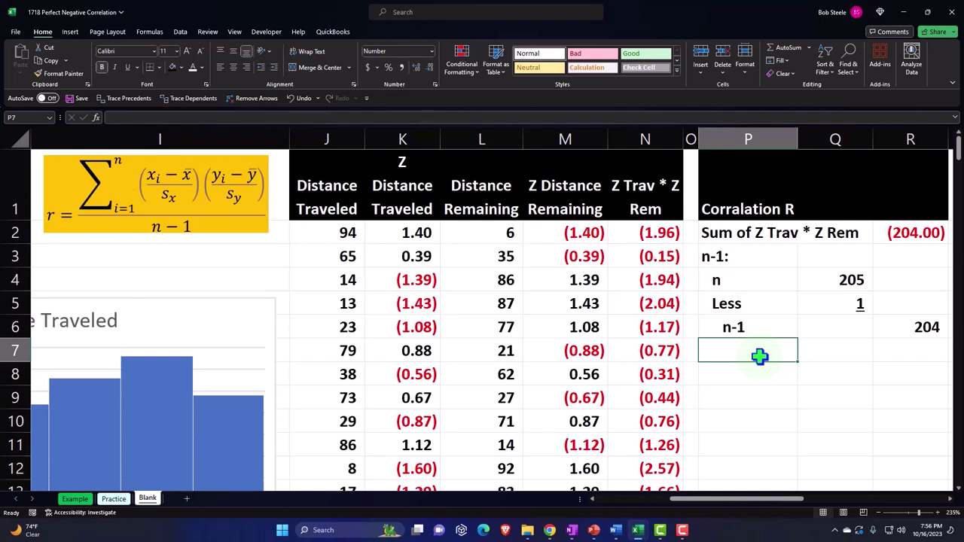
Step: Label P7 'R-Corralation' and rename the block header to 'R-Corralation'
{"action": "type", "text": "R"}
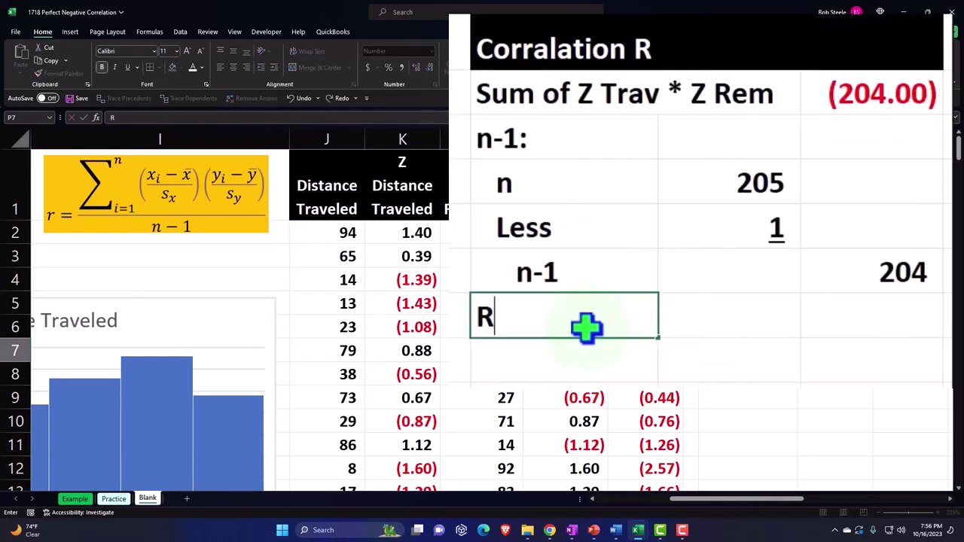
{"action": "type", "text": "-Corralation"}
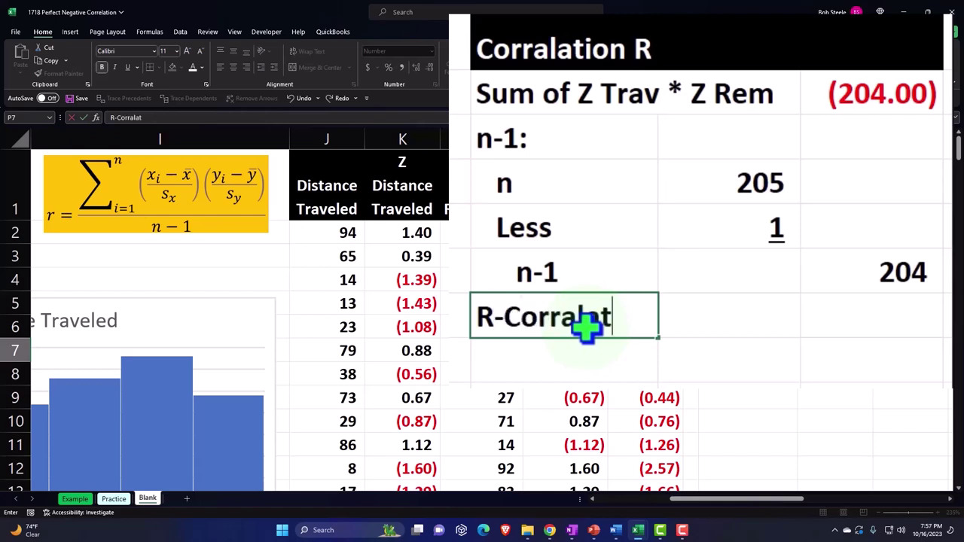
{"action": "double_click", "coordinate": [485, 43]}
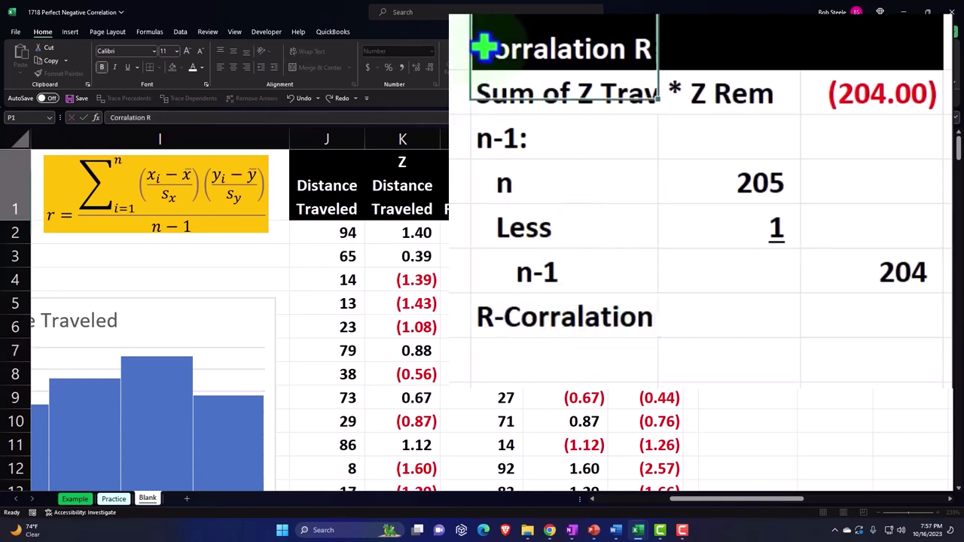
{"action": "type", "text": "R-"}
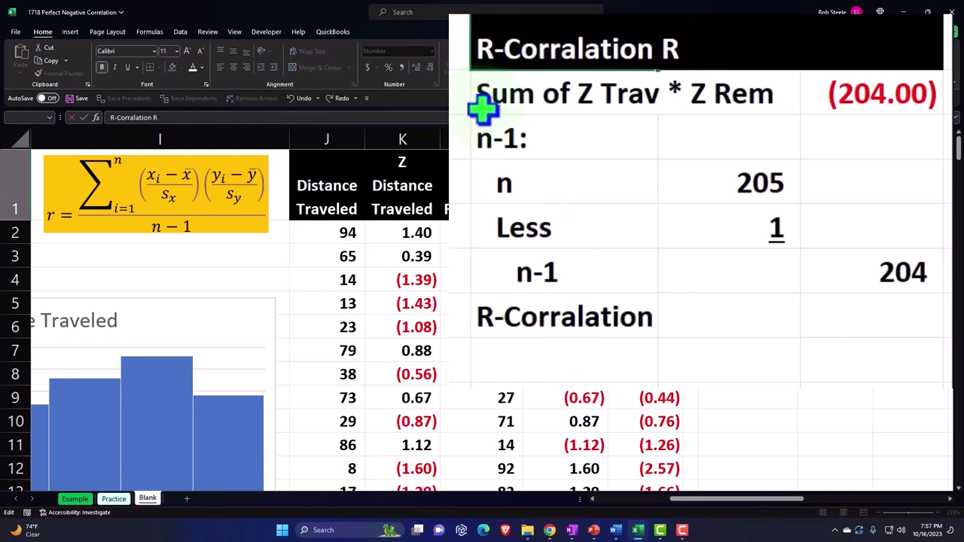
{"action": "left_click", "coordinate": [685, 47]}
{"action": "key", "text": "BackSpace"}
{"action": "key", "text": "BackSpace"}
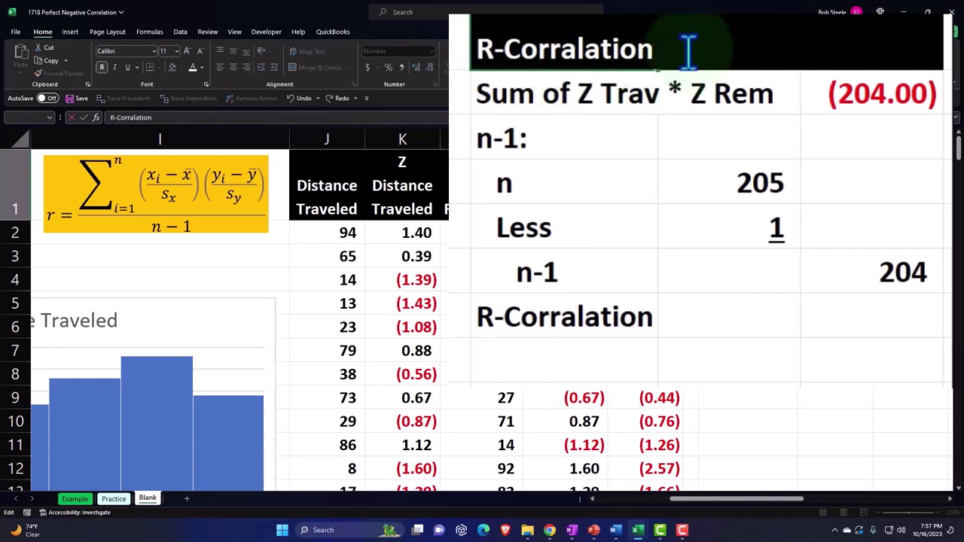
{"action": "key", "text": "Return"}
Step: Enter =R2/R6 in R7 to compute R-Corralation, giving (1)
{"action": "key", "text": "Down"}
{"action": "key", "text": "Down"}
{"action": "key", "text": "Down"}
{"action": "key", "text": "Down"}
{"action": "key", "text": "Right"}
{"action": "key", "text": "Right"}
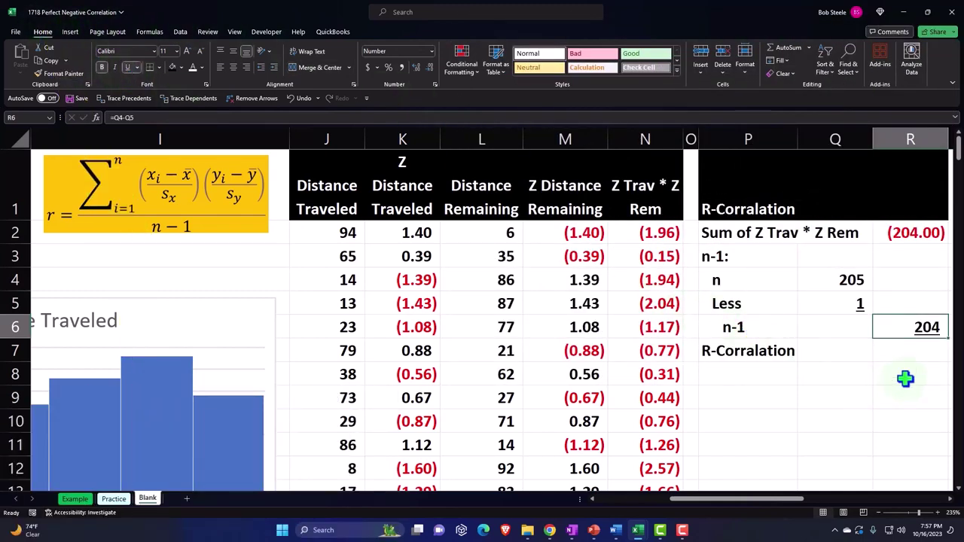
{"action": "key", "text": "Down"}
{"action": "type", "text": "="}
{"action": "key", "text": "Up"}
{"action": "key", "text": "Up"}
{"action": "key", "text": "Up"}
{"action": "key", "text": "Up"}
{"action": "key", "text": "Up"}
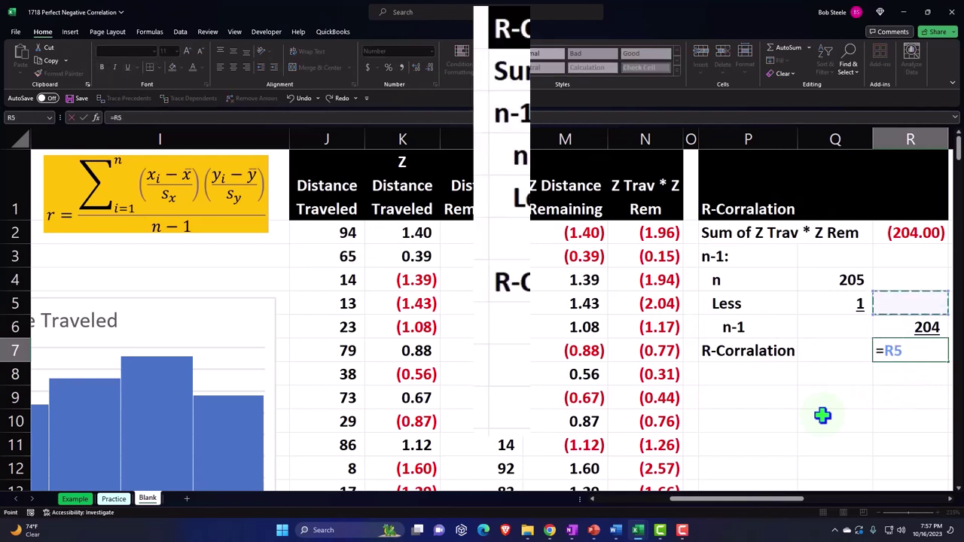
{"action": "type", "text": "/"}
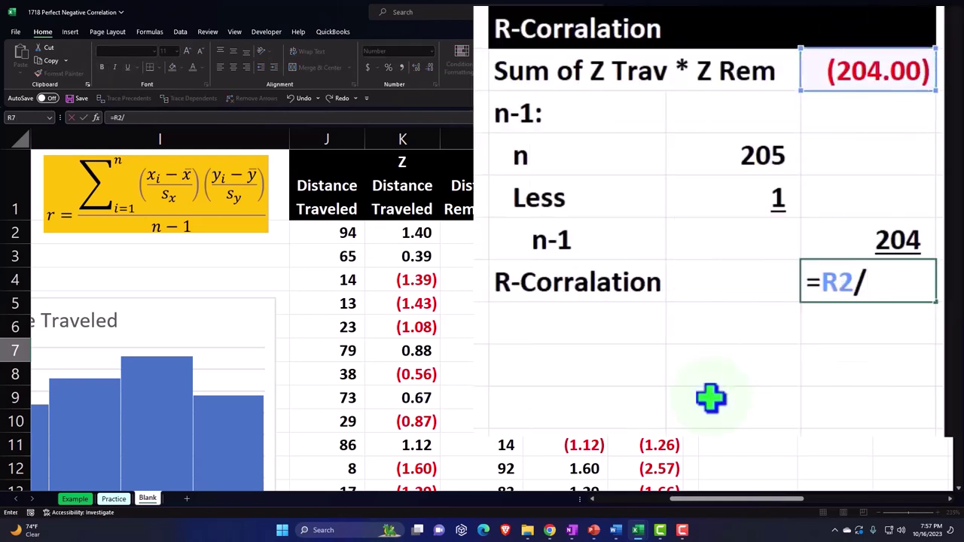
{"action": "key", "text": "Up"}
{"action": "key", "text": "Return"}
{"action": "key", "text": "Up"}
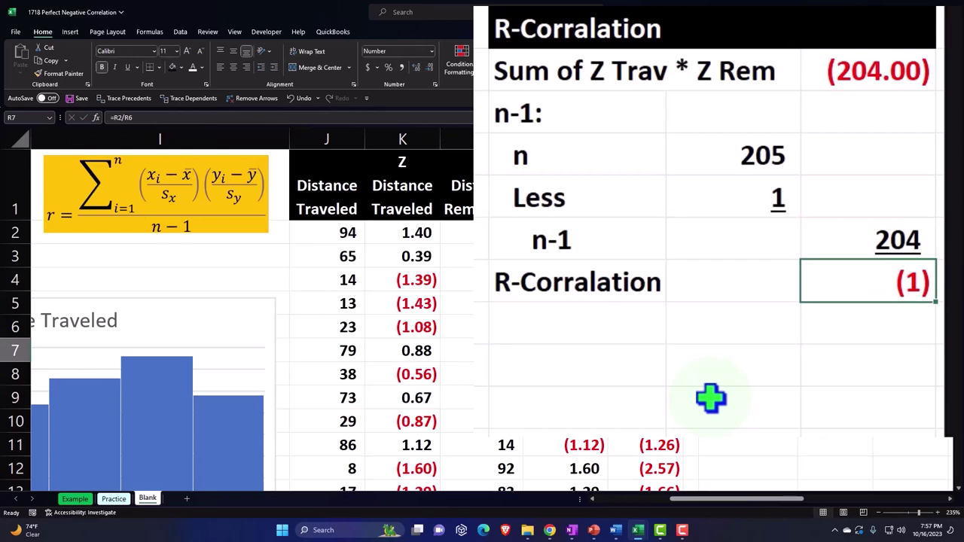
{"action": "key", "text": "Right"}
{"action": "key", "text": "Right"}
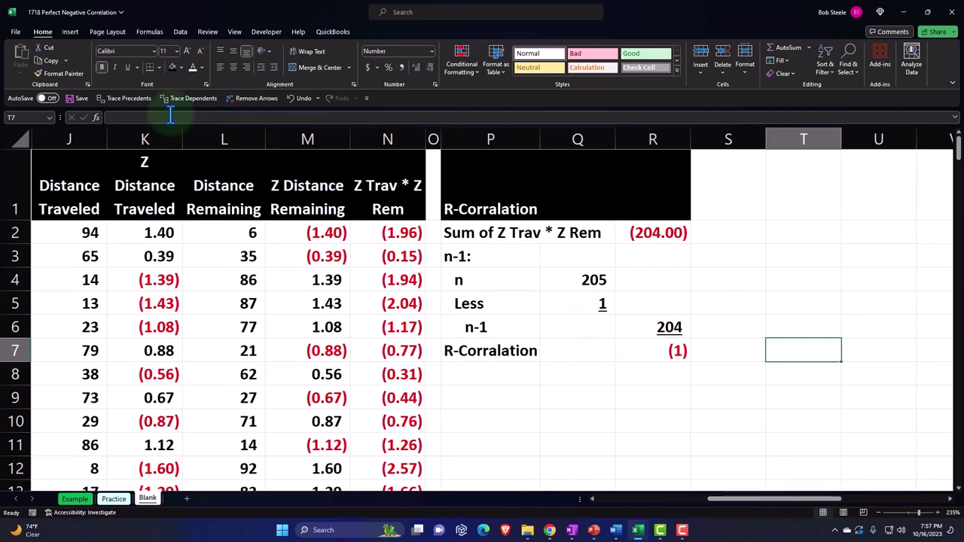
Step: Enable the Analysis ToolPak in Excel Options add-ins so Data Analysis is available
{"action": "left_click", "coordinate": [180, 32]}
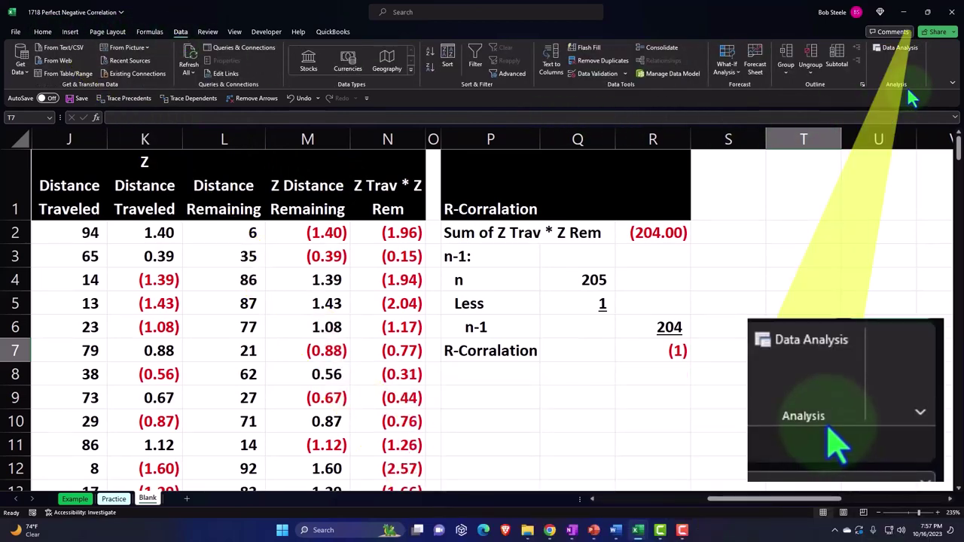
{"action": "left_click", "coordinate": [15, 32]}
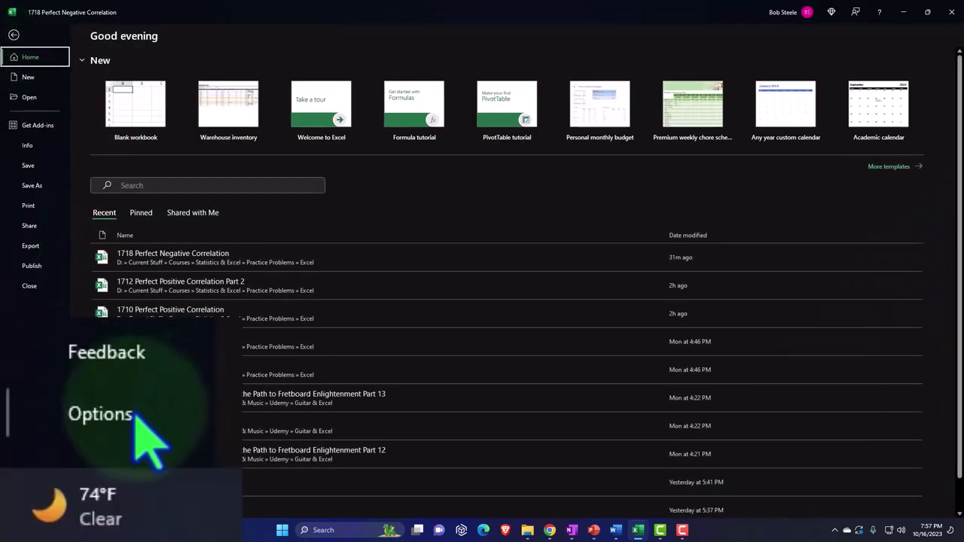
{"action": "left_click", "coordinate": [32, 500]}
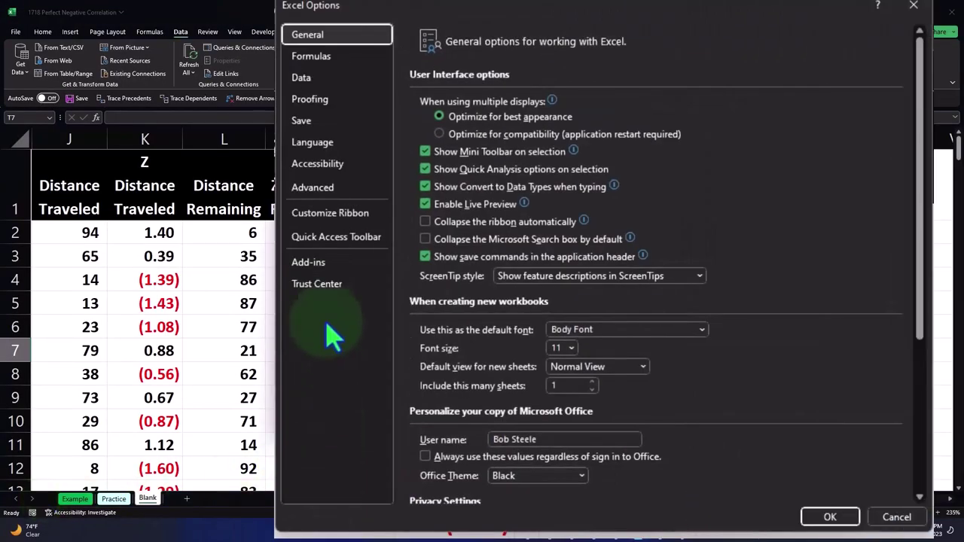
{"action": "left_click", "coordinate": [308, 262]}
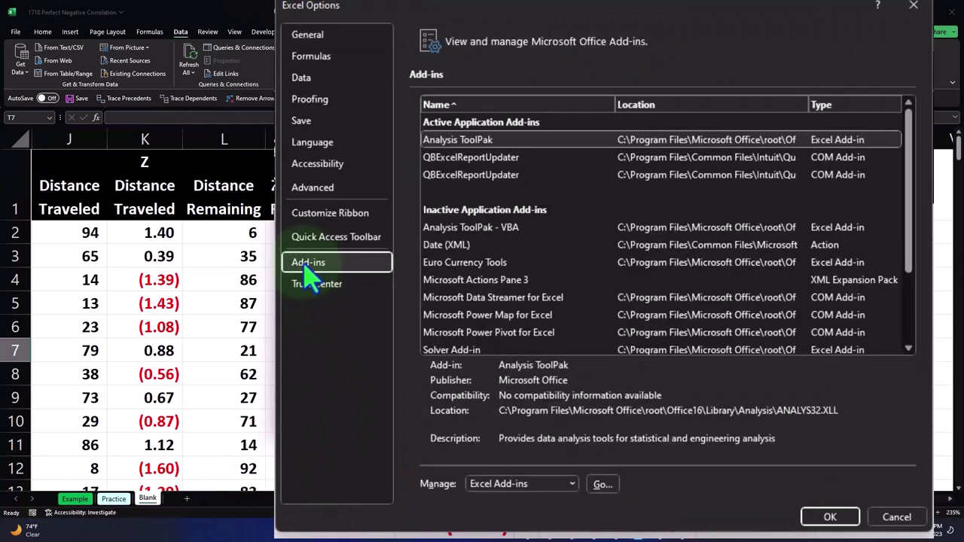
{"action": "left_click", "coordinate": [554, 484]}
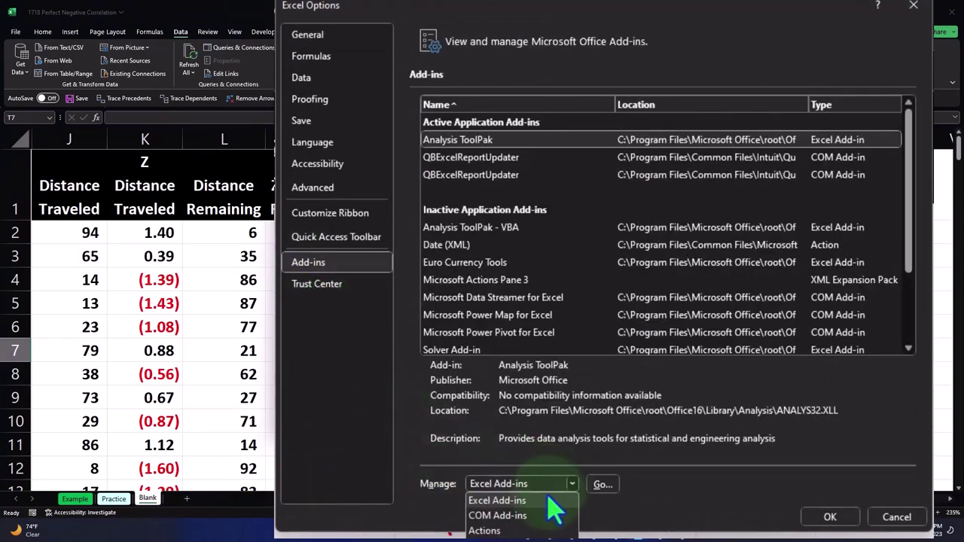
{"action": "left_click", "coordinate": [602, 485]}
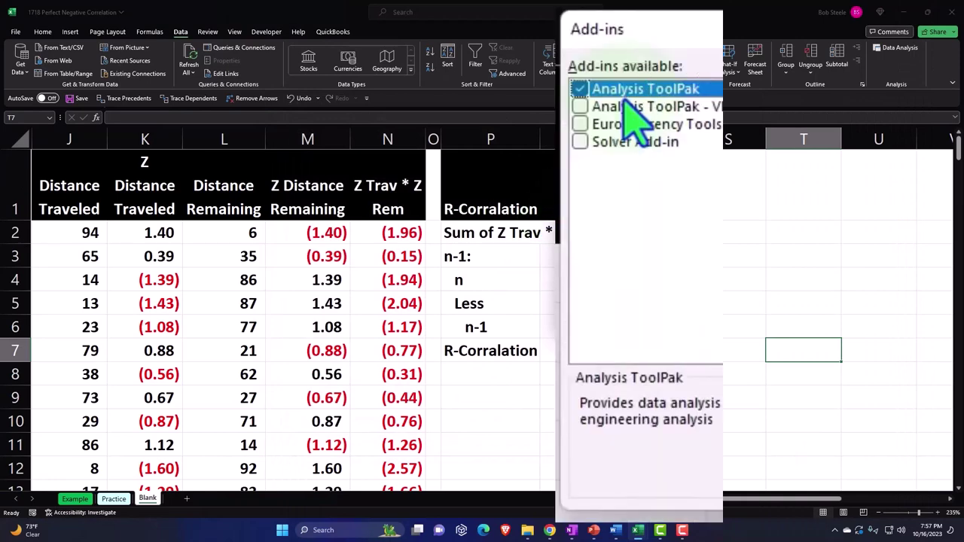
{"action": "left_click", "coordinate": [811, 92]}
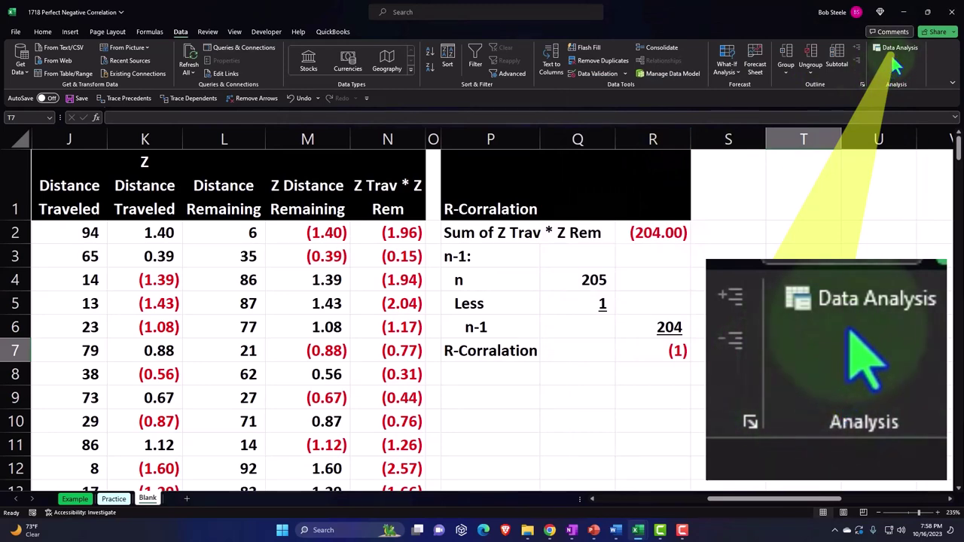
Step: Choose the Correlation tool from the Data Analysis list
{"action": "left_click", "coordinate": [894, 54]}
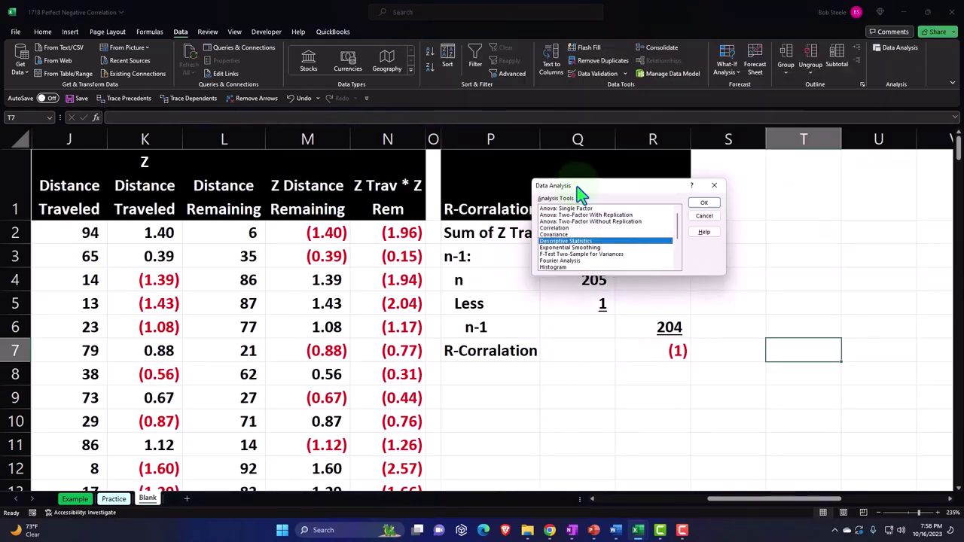
{"action": "left_click_drag", "start_coordinate": [678, 183], "coordinate": [509, 230]}
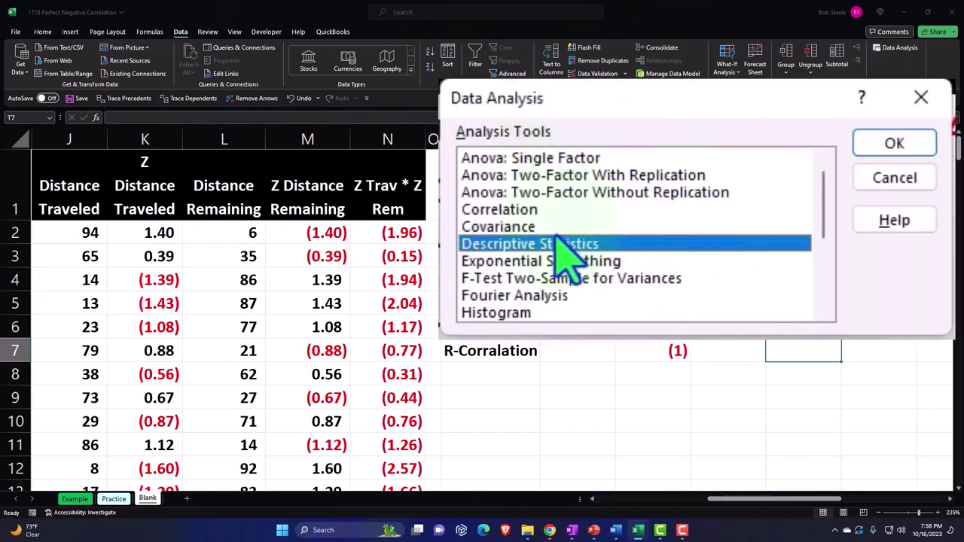
{"action": "left_click", "coordinate": [507, 212]}
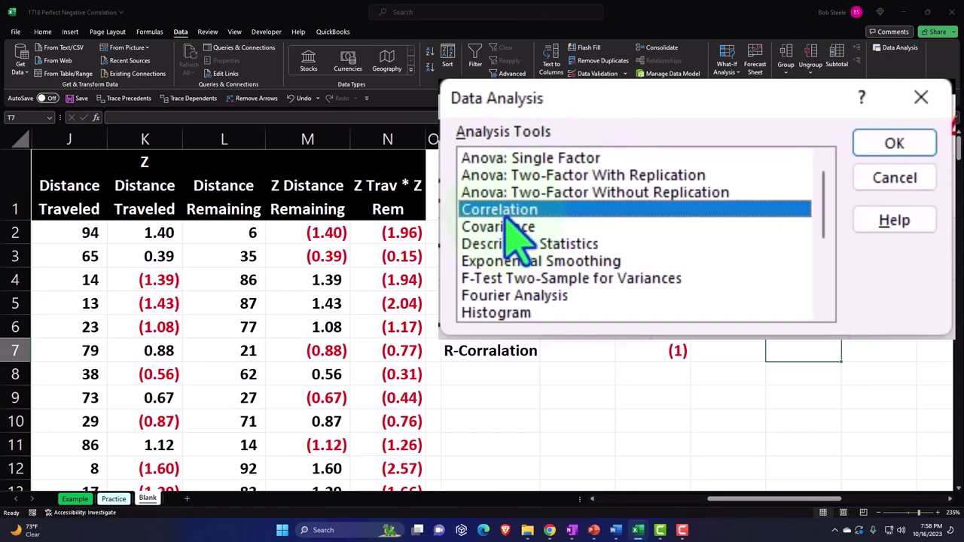
{"action": "left_click", "coordinate": [881, 151]}
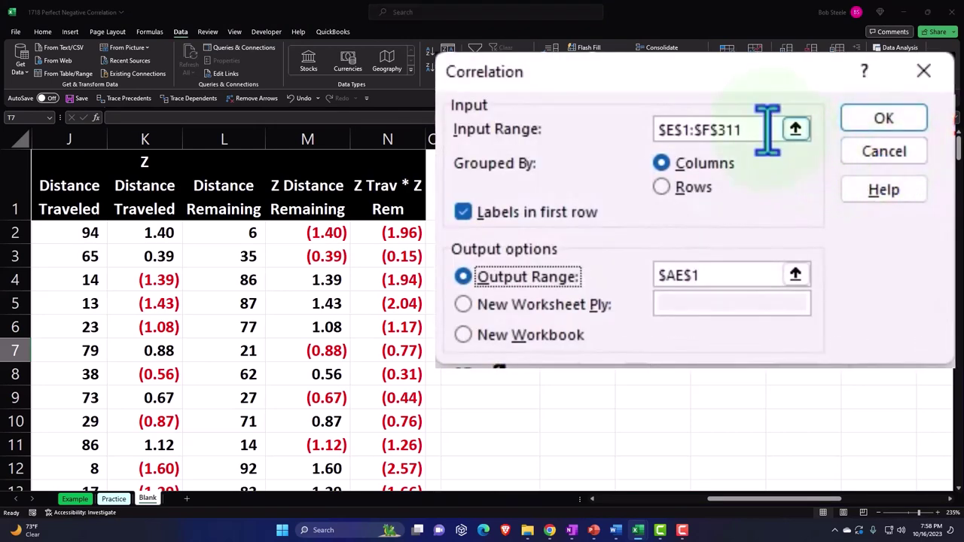
Step: Set the Correlation input range to $C$1:$D$206 with labels in the first row
{"action": "triple_click", "coordinate": [721, 129]}
{"action": "key", "text": "Delete"}
{"action": "left_click", "coordinate": [795, 128]}
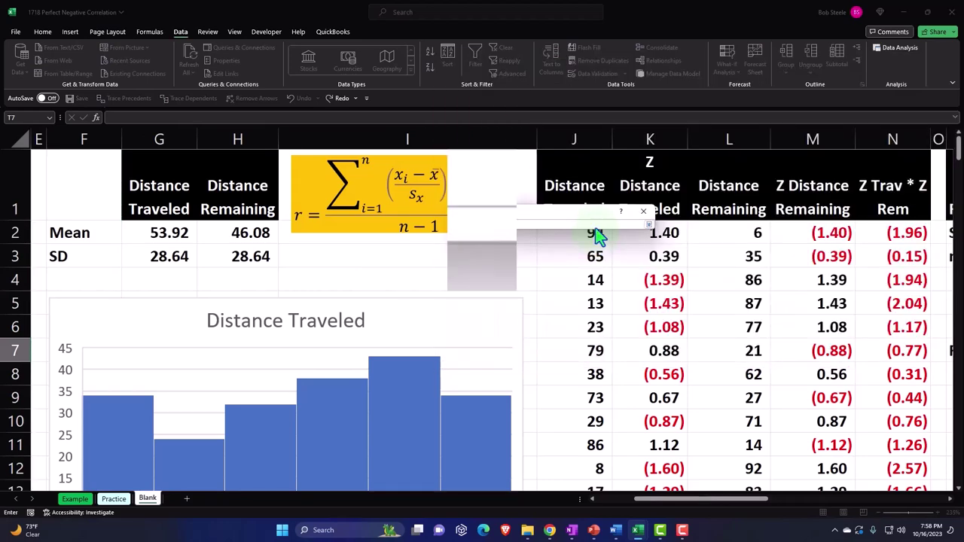
{"action": "key", "text": "Delete"}
{"action": "left_click", "coordinate": [421, 275]}
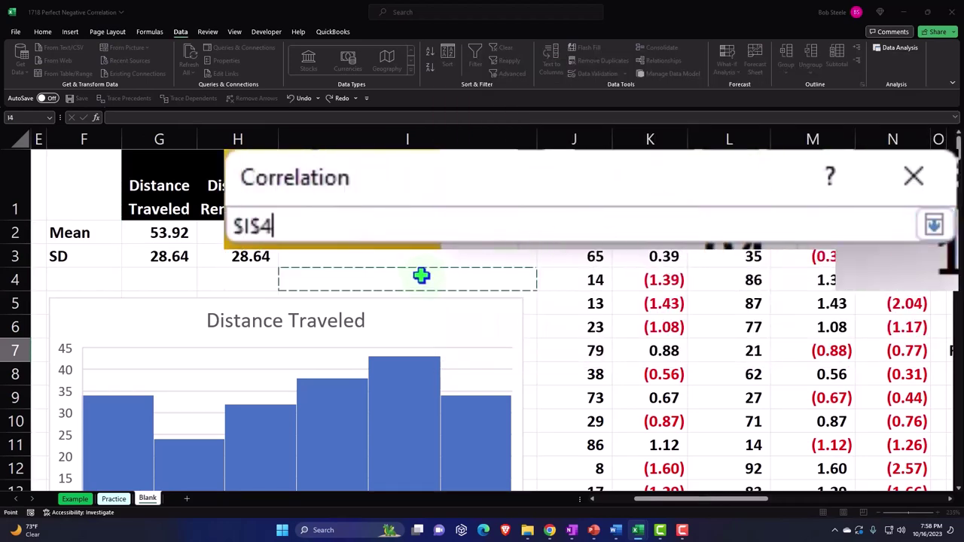
{"action": "key", "text": "Left"}
{"action": "key", "text": "Home"}
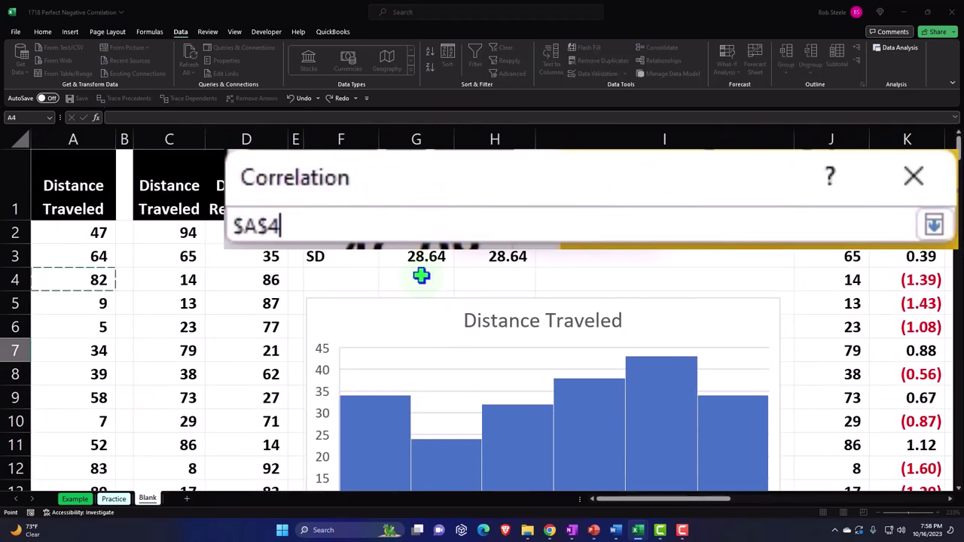
{"action": "key", "text": "Right"}
{"action": "key", "text": "Right"}
{"action": "key", "text": "Up"}
{"action": "key", "text": "Up"}
{"action": "key", "text": "Up"}
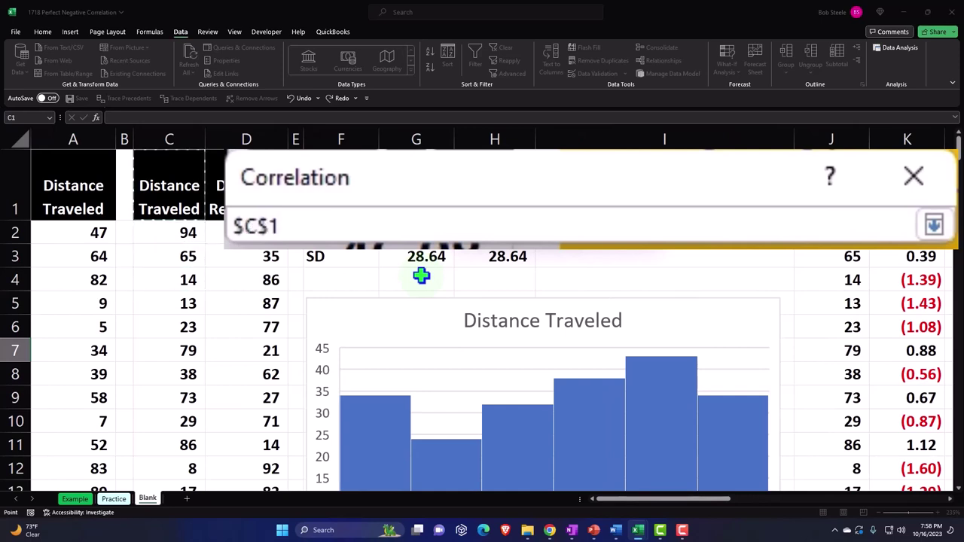
{"action": "key", "text": "shift+Right"}
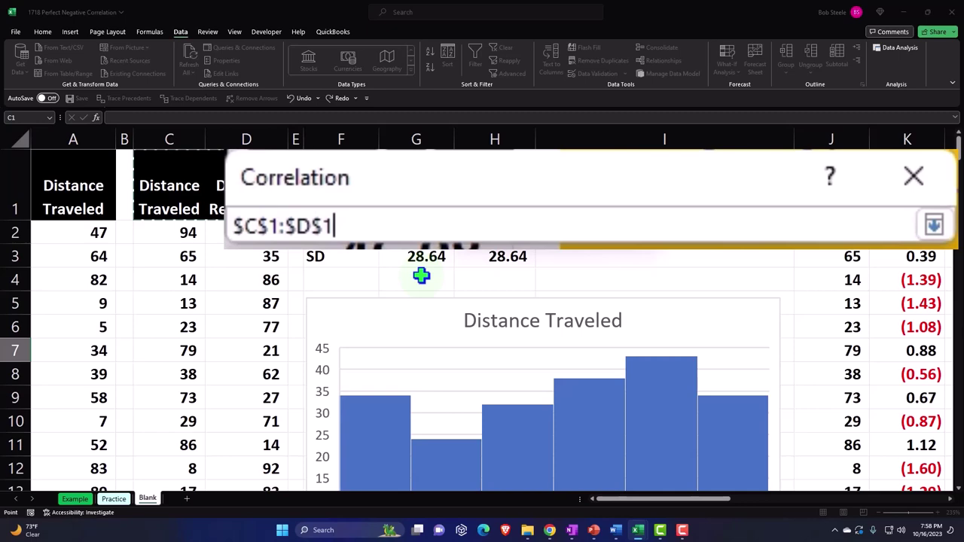
{"action": "key", "text": "ctrl+shift+Down"}
{"action": "scroll", "coordinate": [421, 275], "scroll_direction": "up", "scroll_amount": 20}
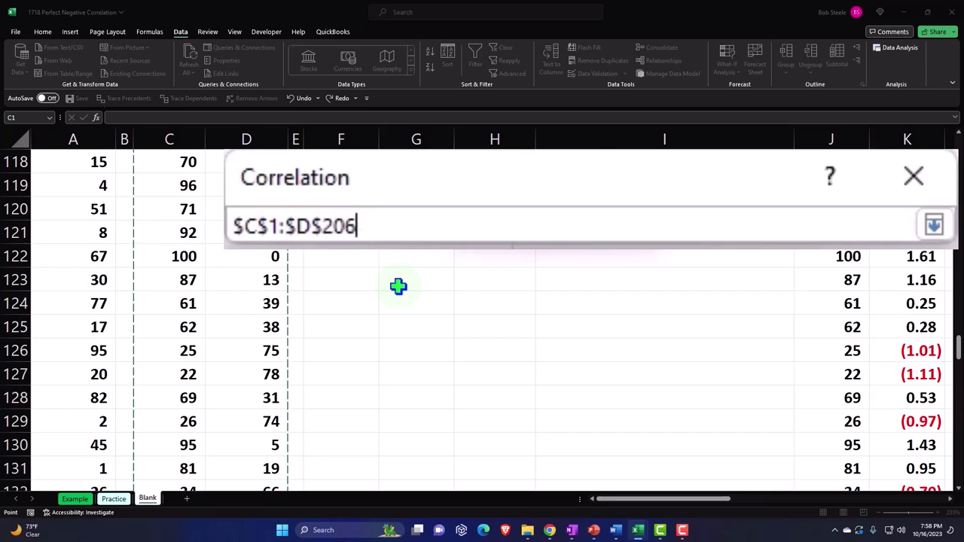
{"action": "key", "text": "ctrl+BackSpace"}
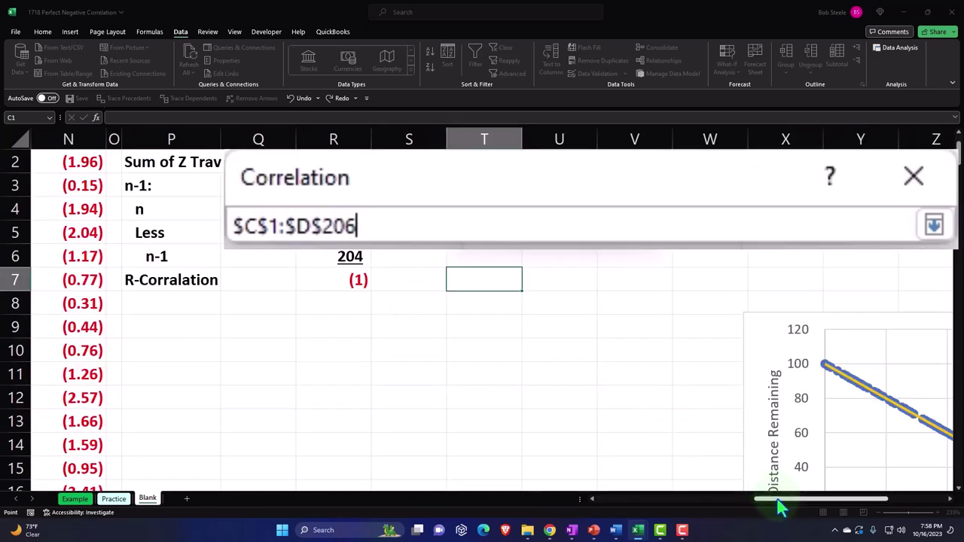
{"action": "left_click_drag", "start_coordinate": [779, 500], "coordinate": [798, 508]}
{"action": "left_click", "coordinate": [933, 223]}
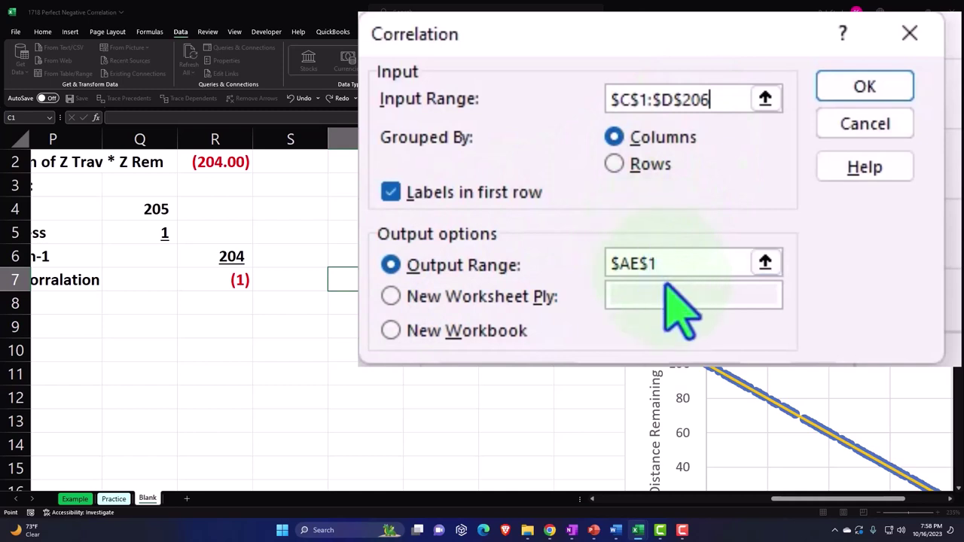
Step: Set the output range to $T$1 and run the correlation, showing 1 and -1
{"action": "left_click", "coordinate": [484, 264]}
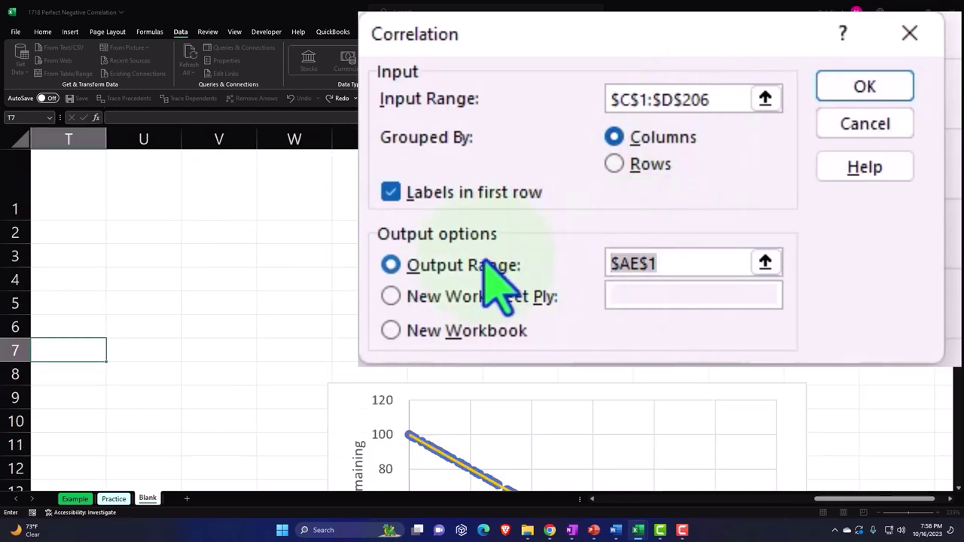
{"action": "left_click", "coordinate": [765, 263]}
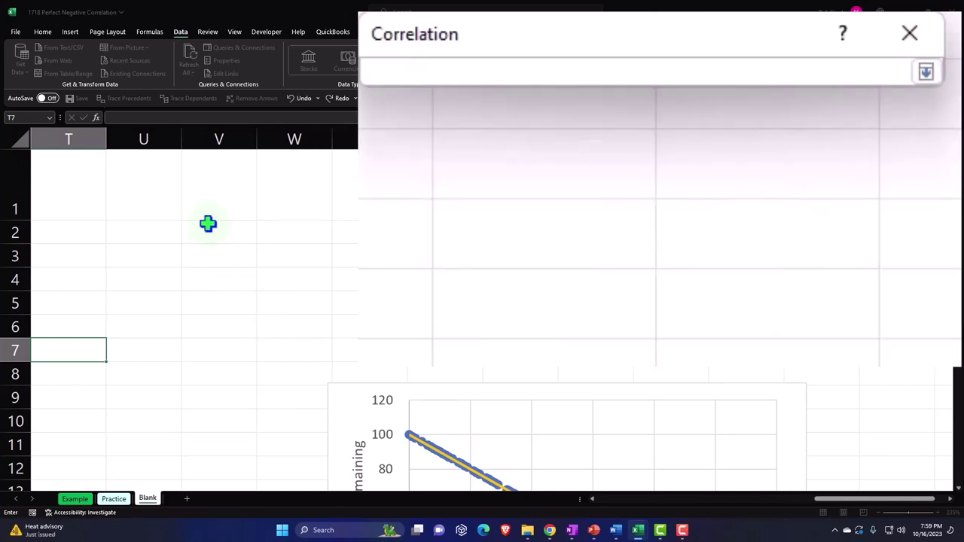
{"action": "key", "text": "Left"}
{"action": "key", "text": "Left"}
{"action": "key", "text": "Left"}
{"action": "key", "text": "Left"}
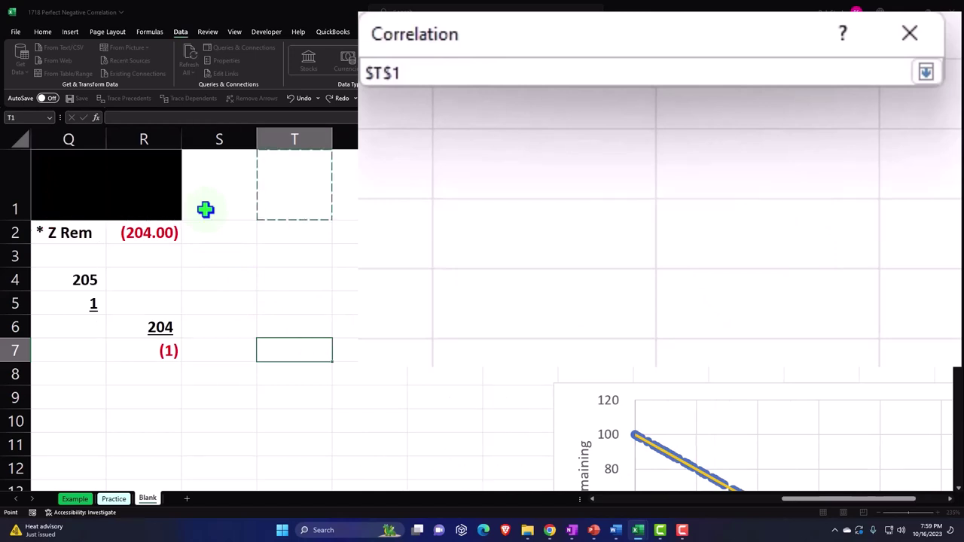
{"action": "left_click", "coordinate": [925, 71]}
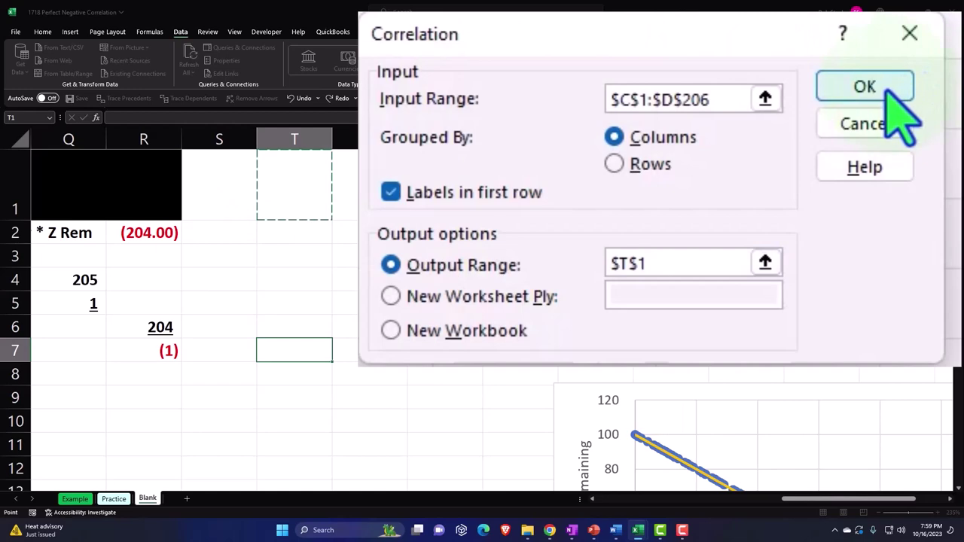
{"action": "left_click", "coordinate": [887, 88]}
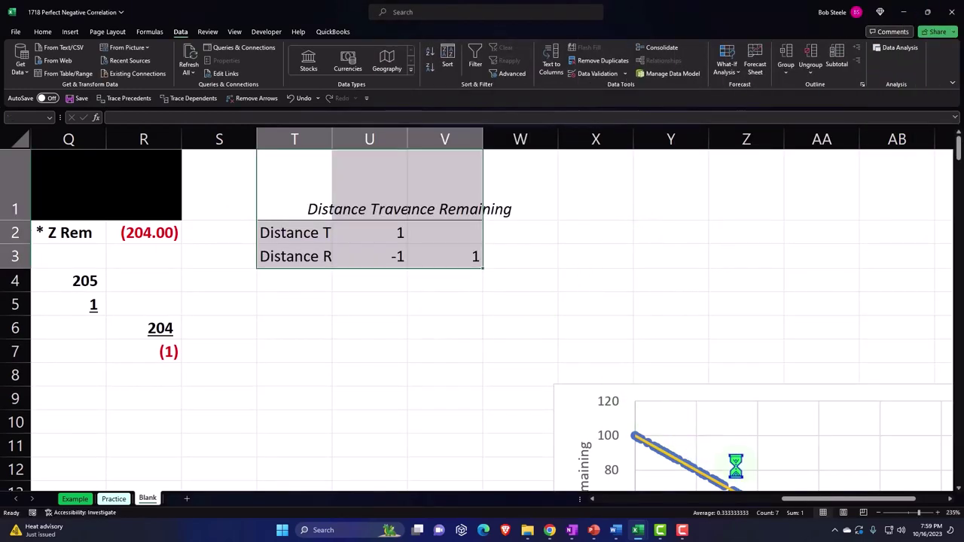
Step: Fill the matrix header cells T1:V1 black with white text and wrap the labels
{"action": "left_click", "coordinate": [531, 311]}
{"action": "left_click", "coordinate": [592, 498]}
{"action": "left_click", "coordinate": [592, 499]}
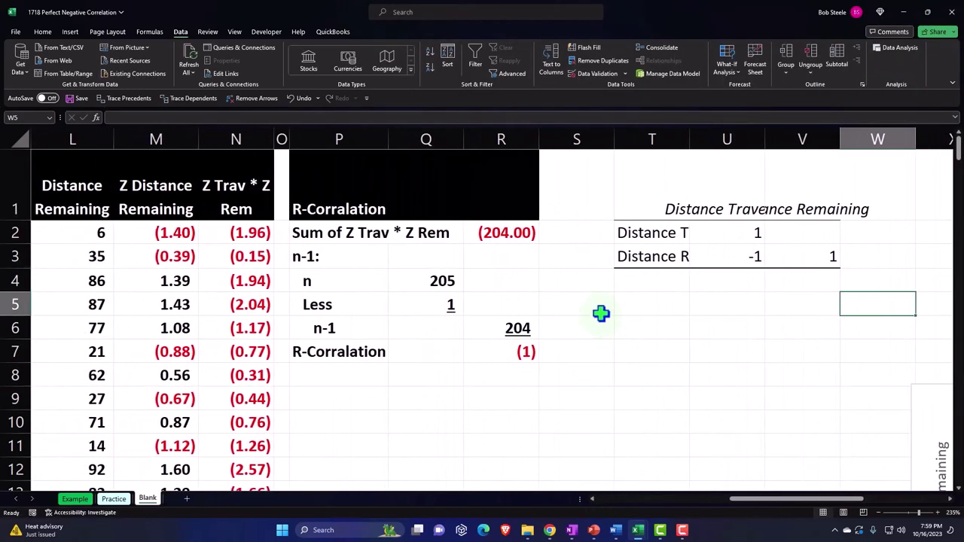
{"action": "left_click_drag", "start_coordinate": [655, 193], "coordinate": [821, 192]}
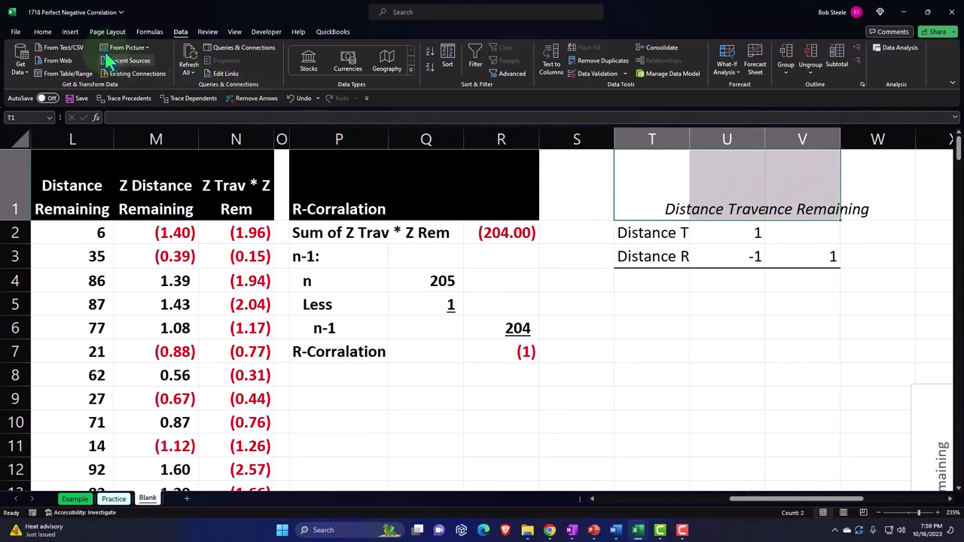
{"action": "left_click", "coordinate": [43, 33]}
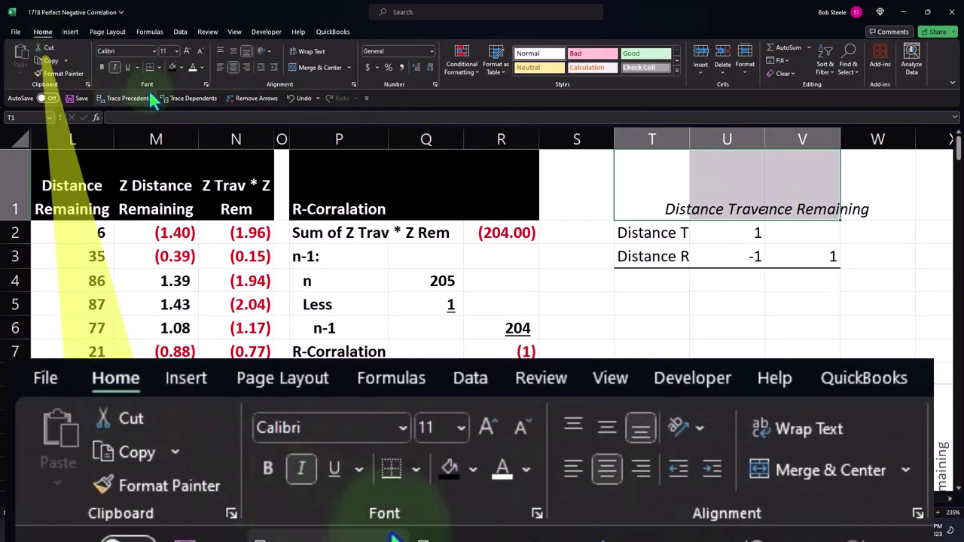
{"action": "left_click", "coordinate": [172, 67]}
{"action": "left_click", "coordinate": [193, 67]}
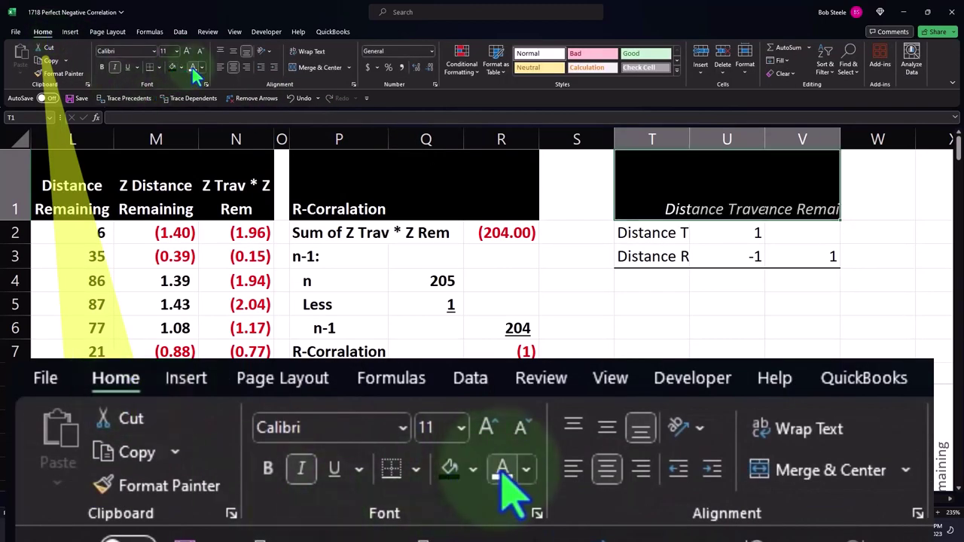
{"action": "left_click", "coordinate": [305, 54]}
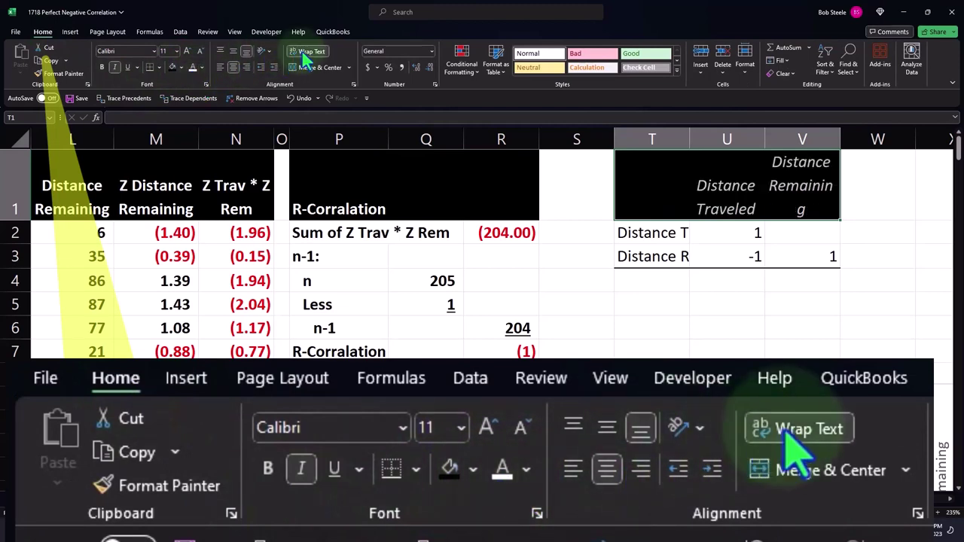
{"action": "left_click", "coordinate": [595, 299]}
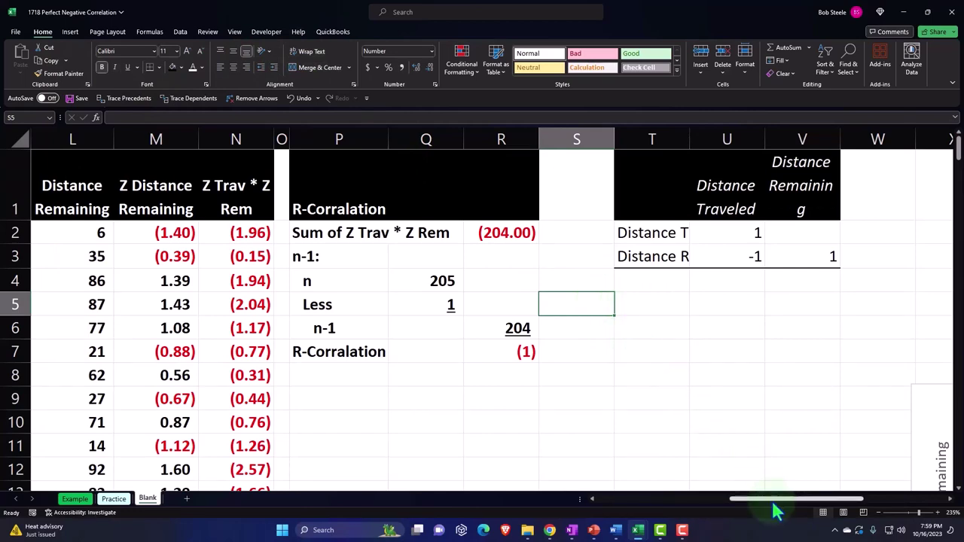
Step: Move both scatter charts below the R-Corralation table, one under the other
{"action": "scroll", "coordinate": [753, 437], "scroll_direction": "down", "scroll_amount": 1}
{"action": "left_click_drag", "start_coordinate": [925, 316], "coordinate": [304, 323]}
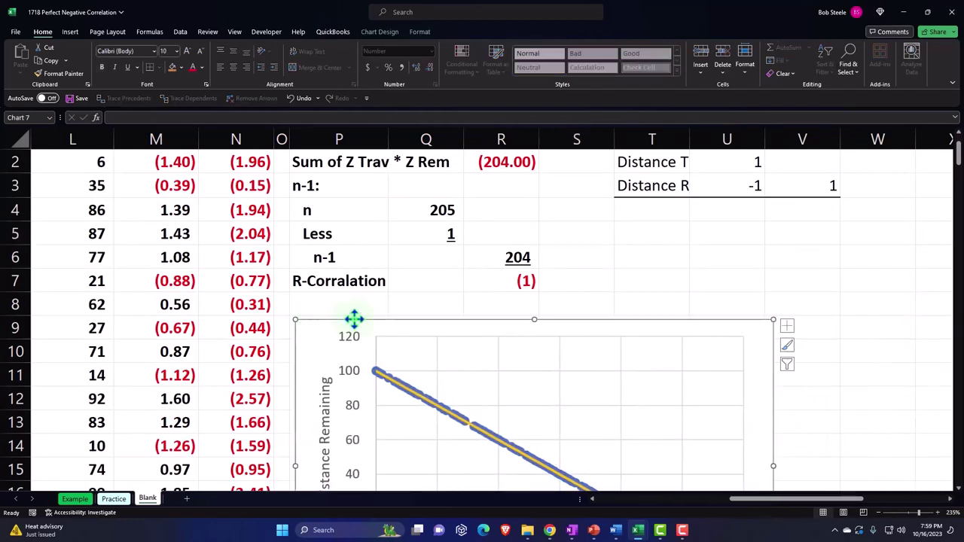
{"action": "scroll", "coordinate": [568, 393], "scroll_direction": "down", "scroll_amount": 2}
{"action": "scroll", "coordinate": [568, 393], "scroll_direction": "down", "scroll_amount": 3}
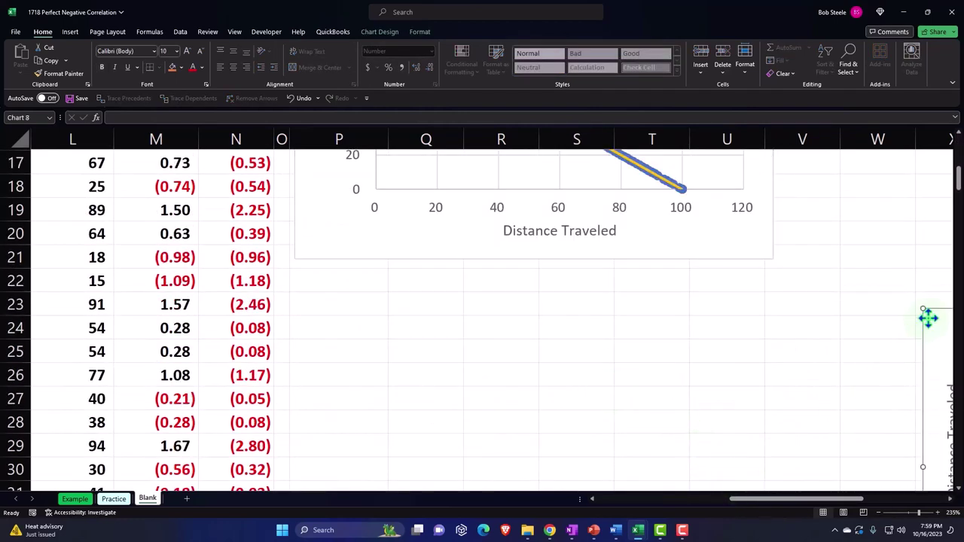
{"action": "left_click_drag", "start_coordinate": [926, 316], "coordinate": [298, 292]}
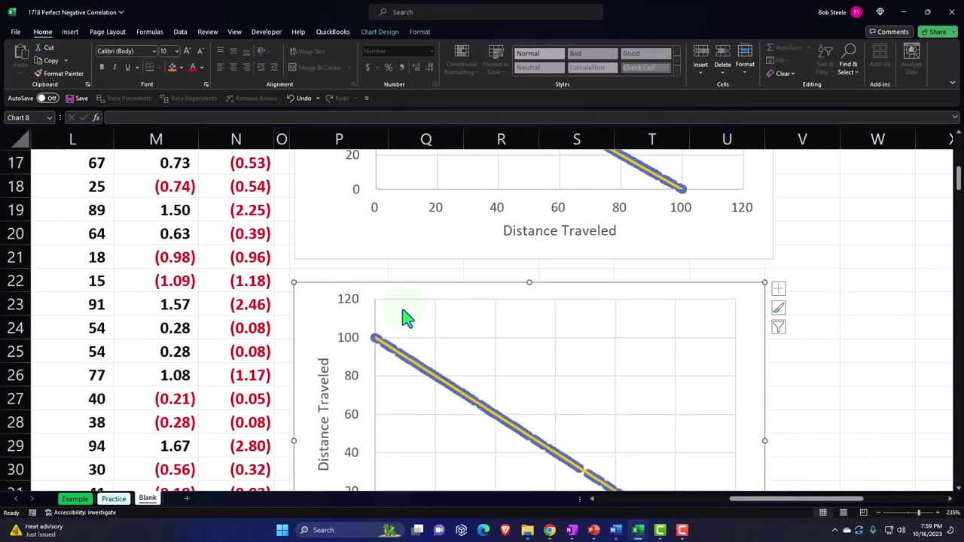
{"action": "scroll", "coordinate": [402, 316], "scroll_direction": "up", "scroll_amount": 5}
Step: Narrow column S to a thin spacer between the two blocks
{"action": "left_click", "coordinate": [857, 330]}
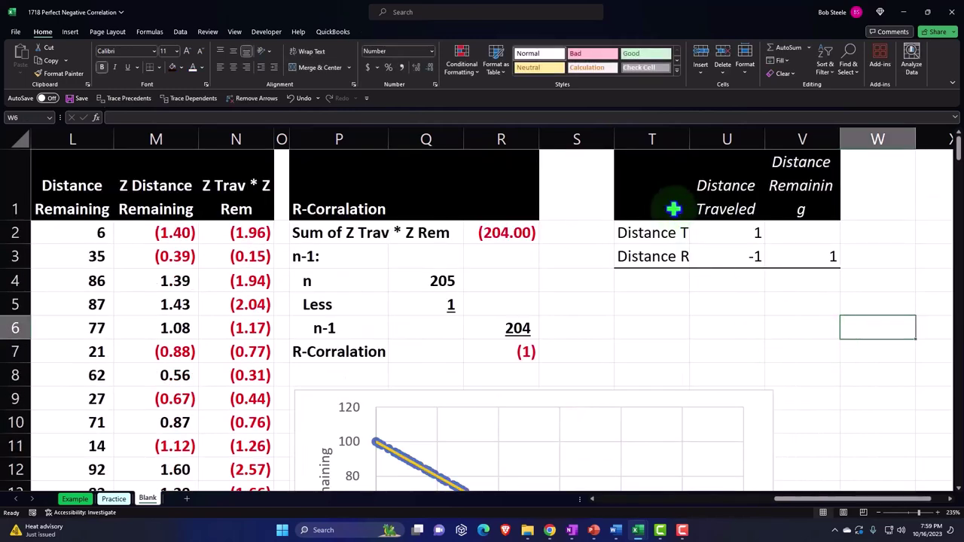
{"action": "left_click_drag", "start_coordinate": [613, 138], "coordinate": [553, 140]}
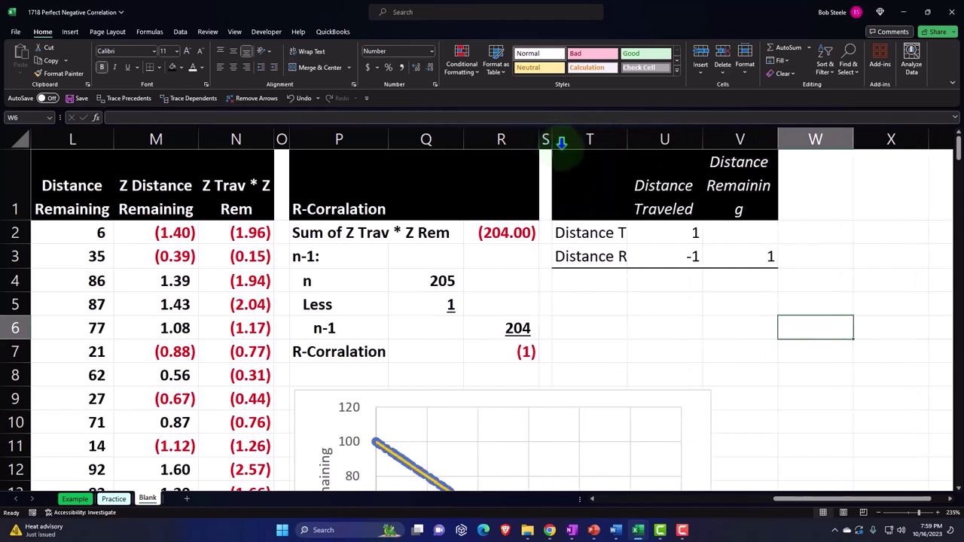
{"action": "left_click", "coordinate": [684, 326]}
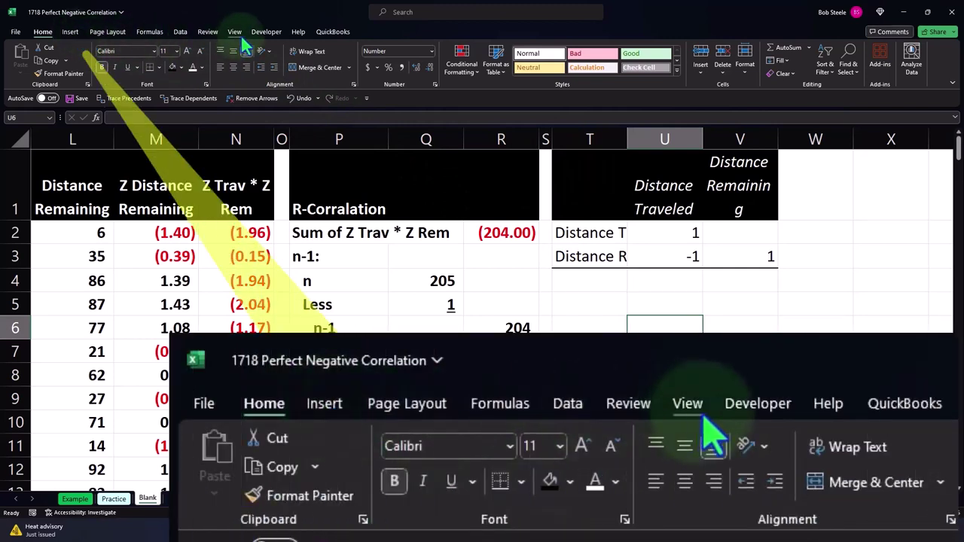
Step: Choose Descriptive Statistics from the Data Analysis tools
{"action": "left_click", "coordinate": [180, 31]}
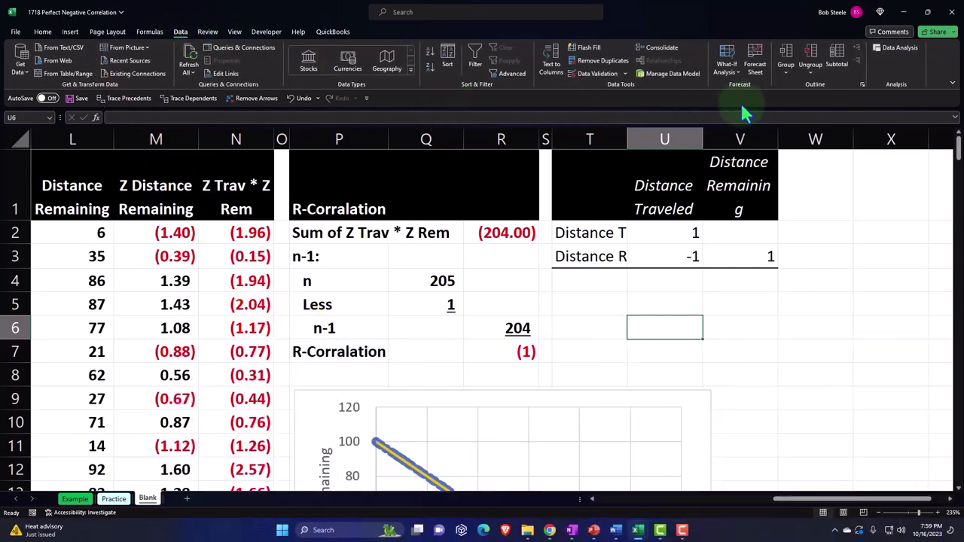
{"action": "left_click", "coordinate": [893, 49]}
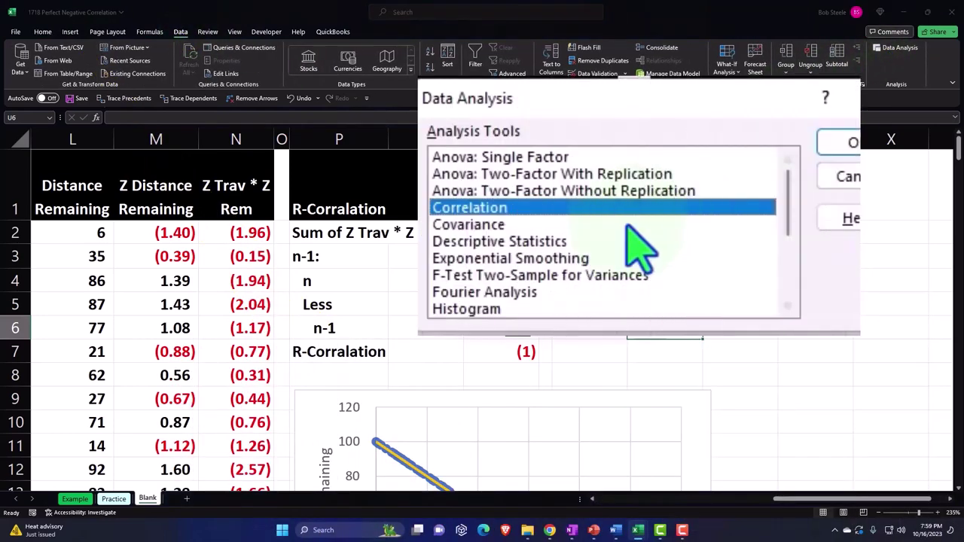
{"action": "left_click", "coordinate": [540, 242]}
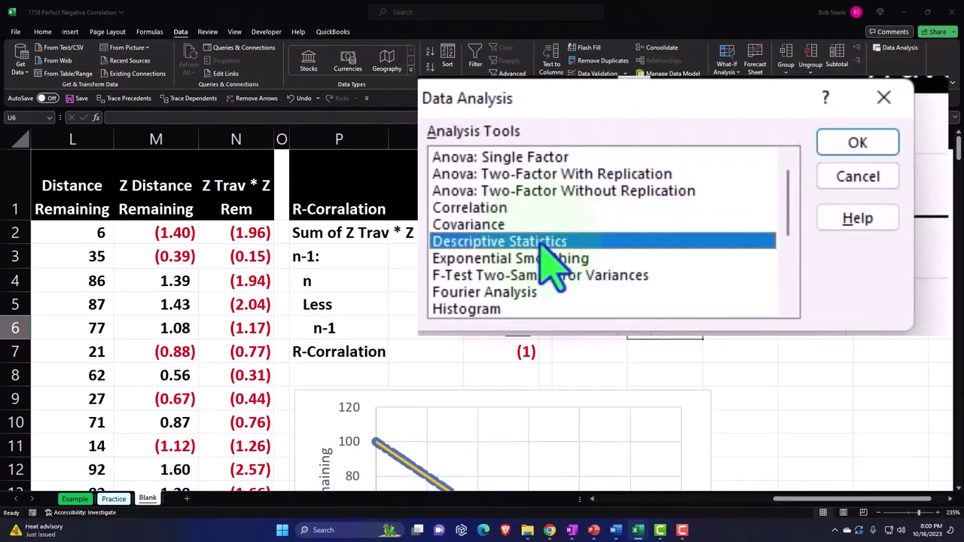
{"action": "left_click", "coordinate": [849, 146]}
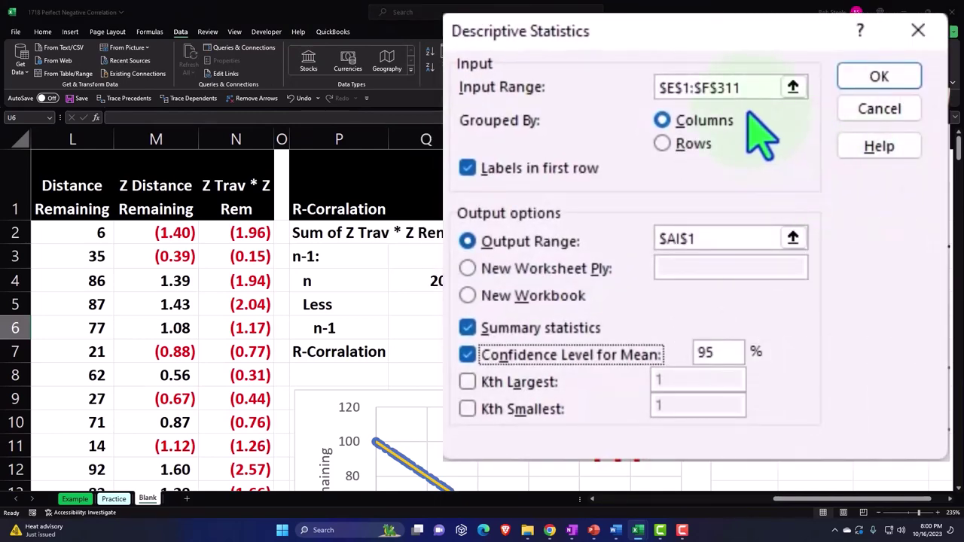
Step: Set the input range to the Distance Traveled and Distance Remaining data C1:D206
{"action": "left_click", "coordinate": [793, 87]}
{"action": "left_click", "coordinate": [343, 269]}
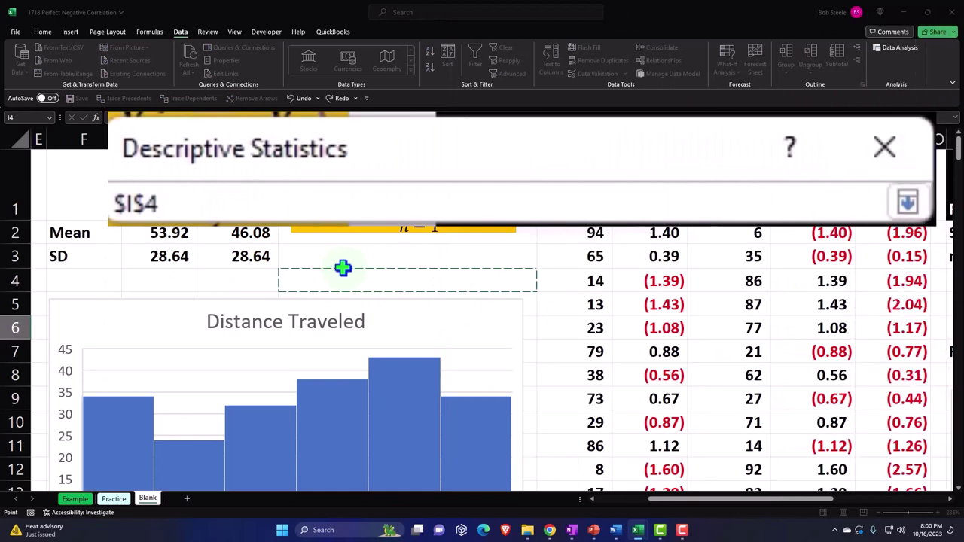
{"action": "key", "text": "Left"}
{"action": "key", "text": "Left"}
{"action": "key", "text": "Left"}
{"action": "key", "text": "Left"}
{"action": "key", "text": "Left"}
{"action": "key", "text": "Left"}
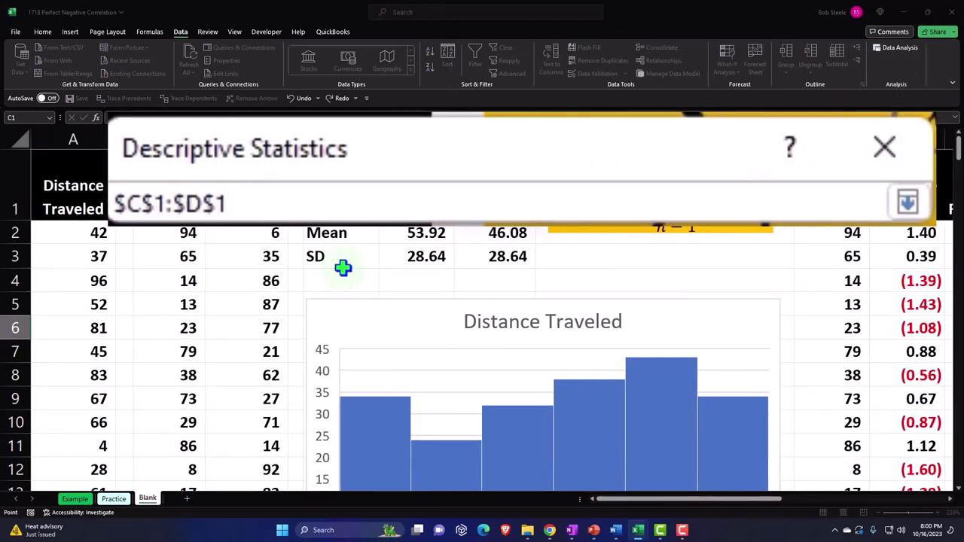
{"action": "key", "text": "ctrl+shift+Down"}
{"action": "key", "text": "ctrl+BackSpace"}
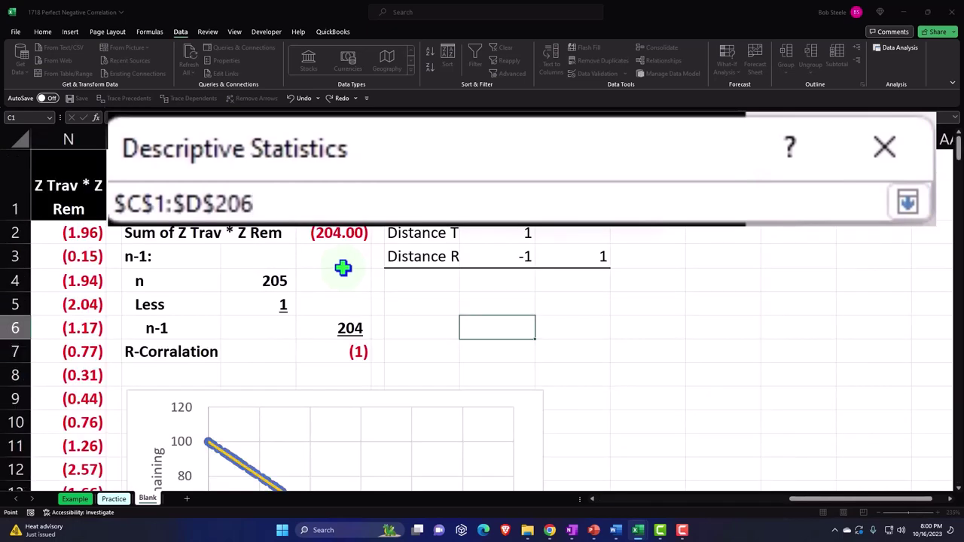
{"action": "left_click", "coordinate": [648, 201]}
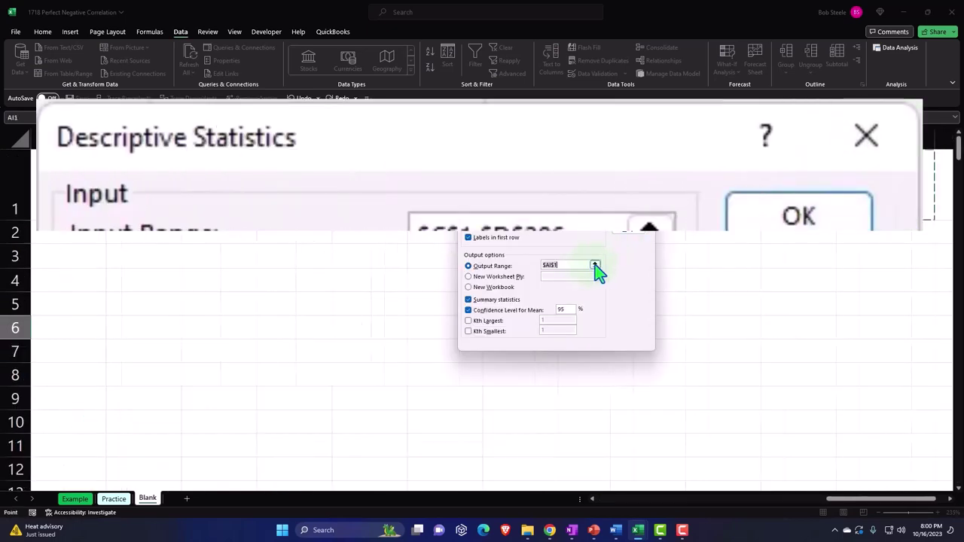
Step: Replace the $AI$1 output location with X1 and run the analysis
{"action": "left_click", "coordinate": [594, 266]}
{"action": "key", "text": "BackSpace"}
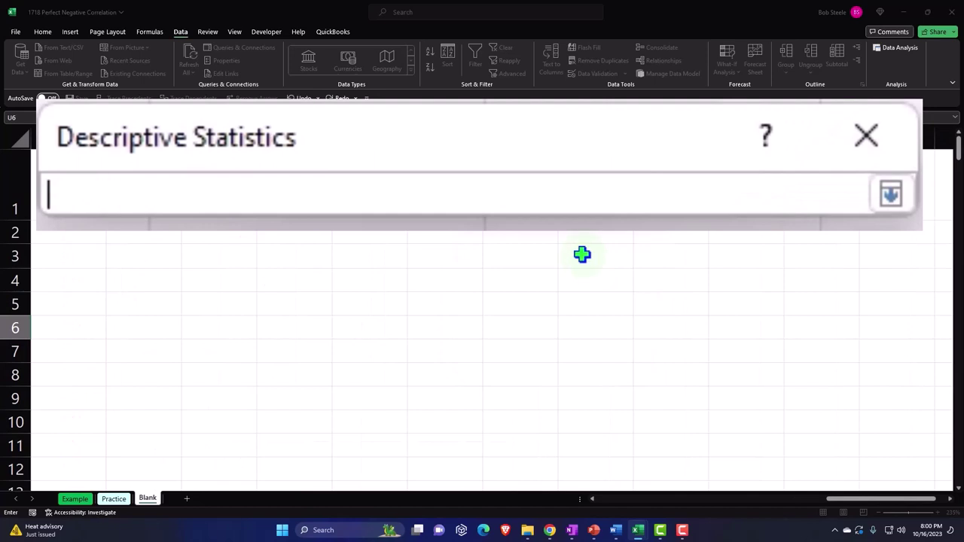
{"action": "left_click_drag", "start_coordinate": [842, 503], "coordinate": [791, 503]}
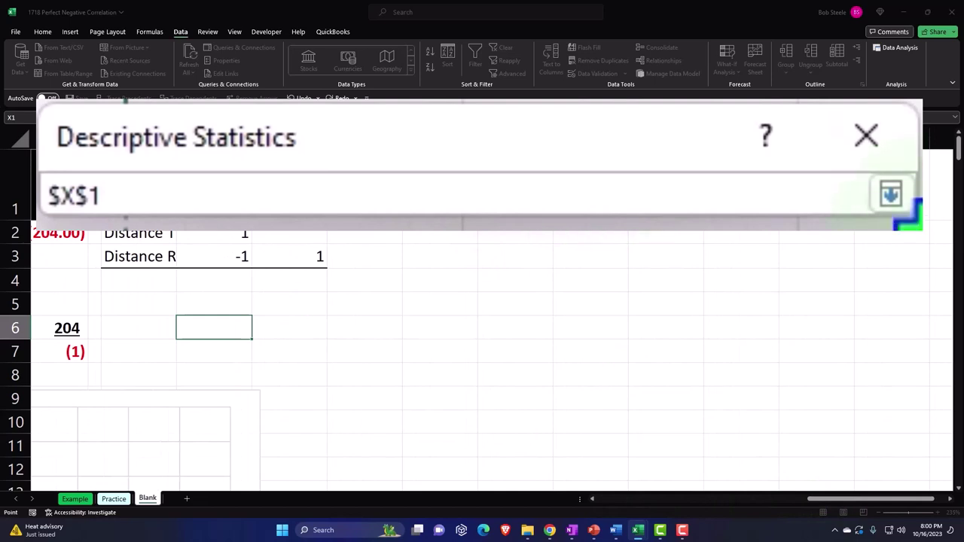
{"action": "left_click", "coordinate": [891, 194]}
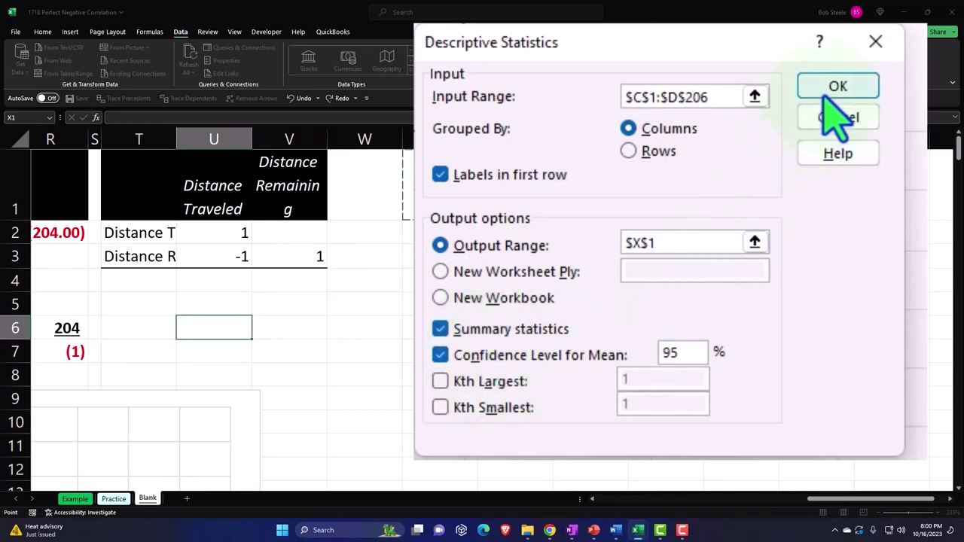
{"action": "left_click", "coordinate": [625, 202]}
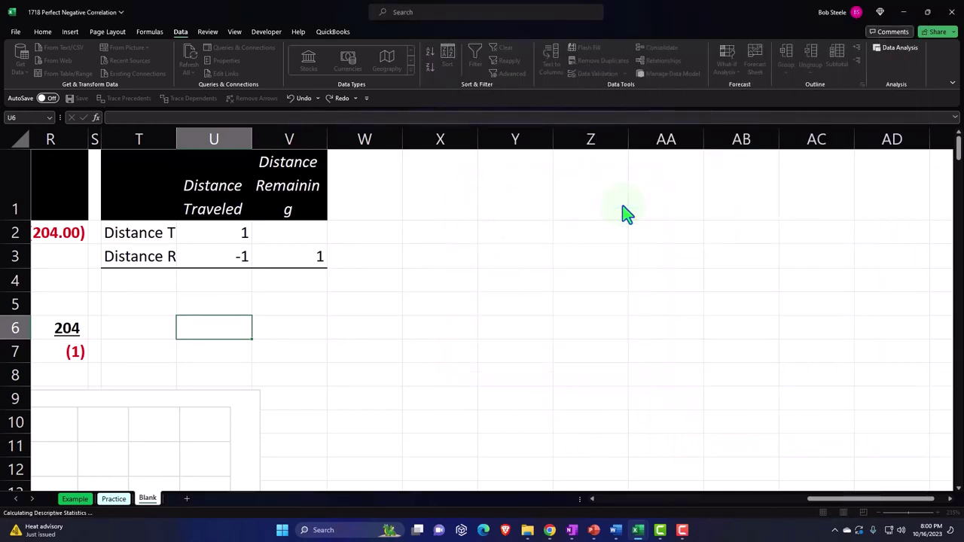
Step: AutoFit columns X and Z so the statistic labels show in full
{"action": "left_click", "coordinate": [490, 329]}
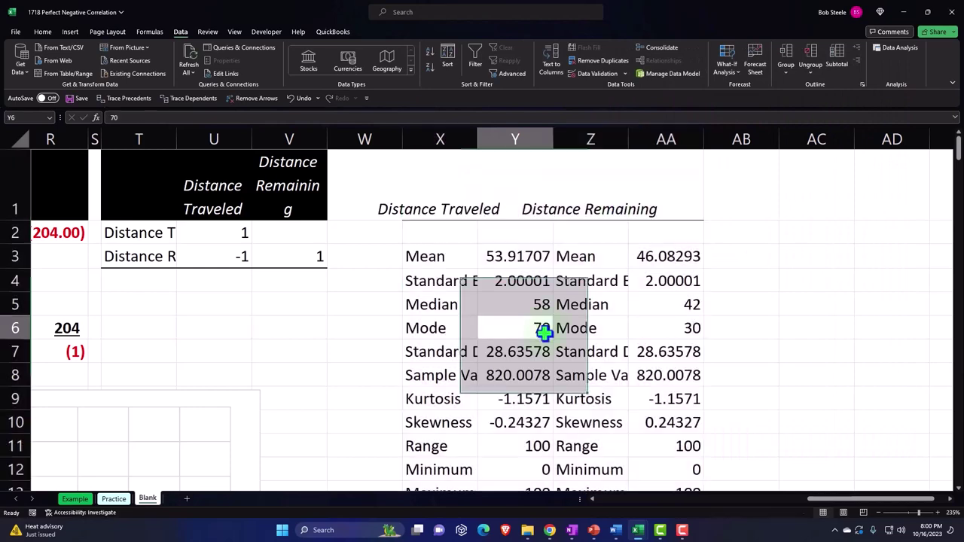
{"action": "double_click", "coordinate": [480, 138]}
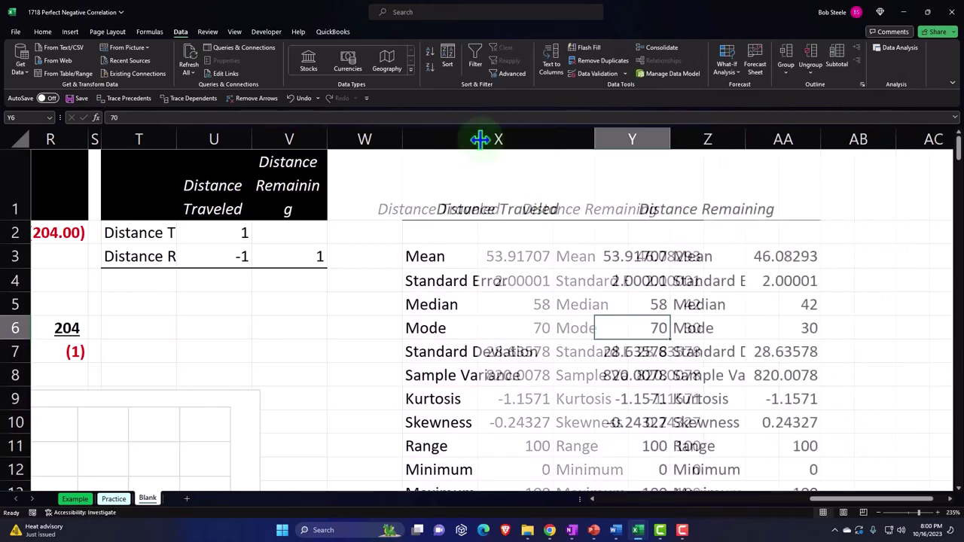
{"action": "double_click", "coordinate": [746, 138]}
Step: Review the output values, including the sums and the unrounded mean of 53.91707
{"action": "left_click", "coordinate": [540, 257]}
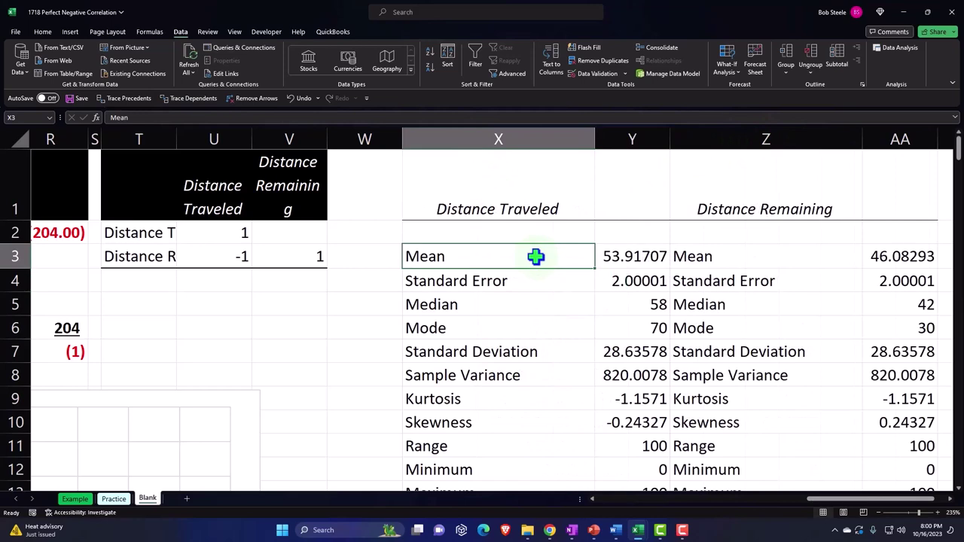
{"action": "key", "text": "Down"}
{"action": "key", "text": "Down"}
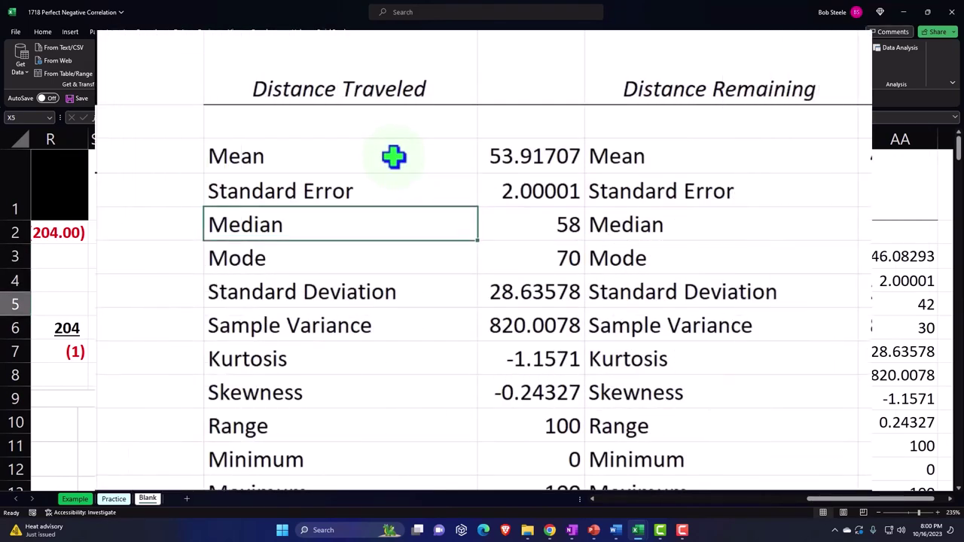
{"action": "key", "text": "Down"}
{"action": "key", "text": "Down"}
{"action": "key", "text": "Down"}
{"action": "key", "text": "Down"}
{"action": "key", "text": "Down"}
{"action": "key", "text": "Down"}
{"action": "key", "text": "Down"}
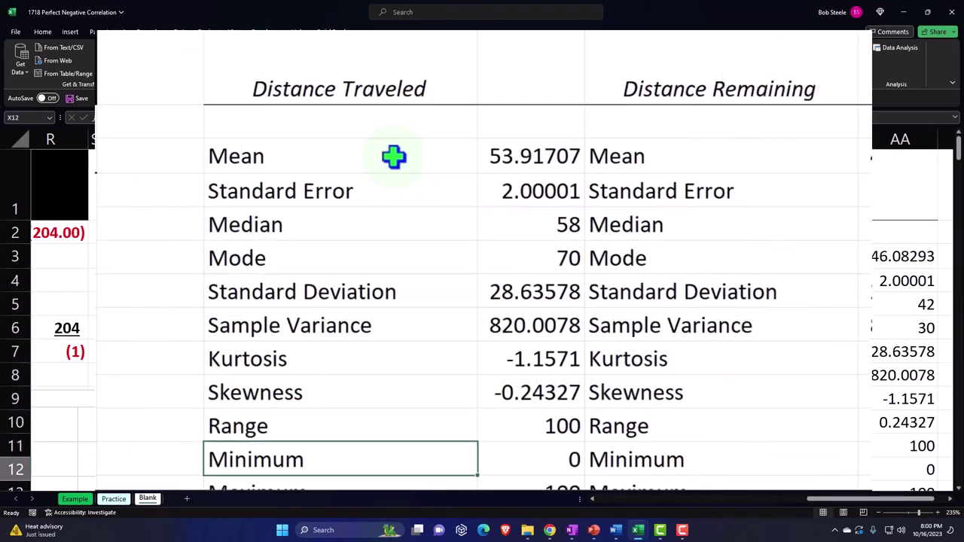
{"action": "key", "text": "Down"}
{"action": "key", "text": "Down"}
{"action": "key", "text": "Right"}
{"action": "key", "text": "Right"}
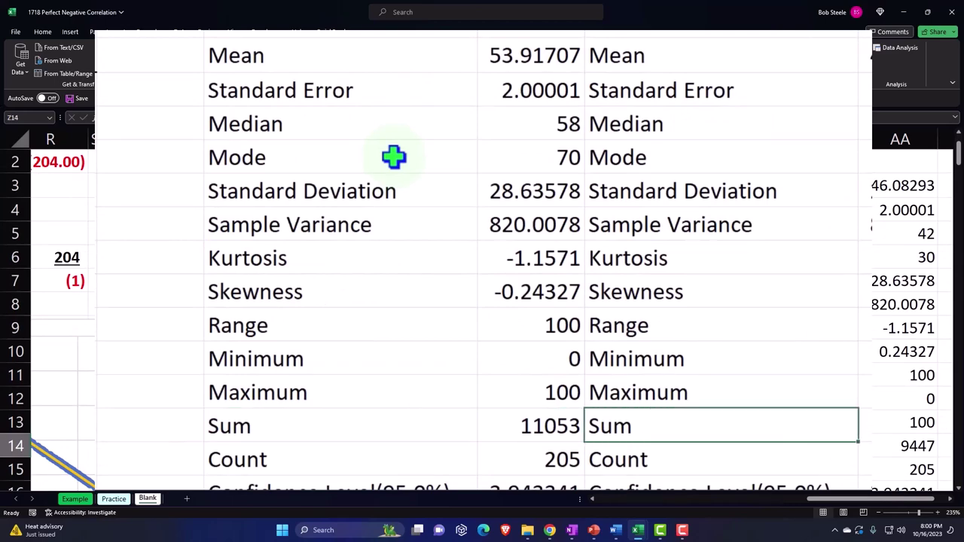
{"action": "key", "text": "Right"}
{"action": "key", "text": "Right"}
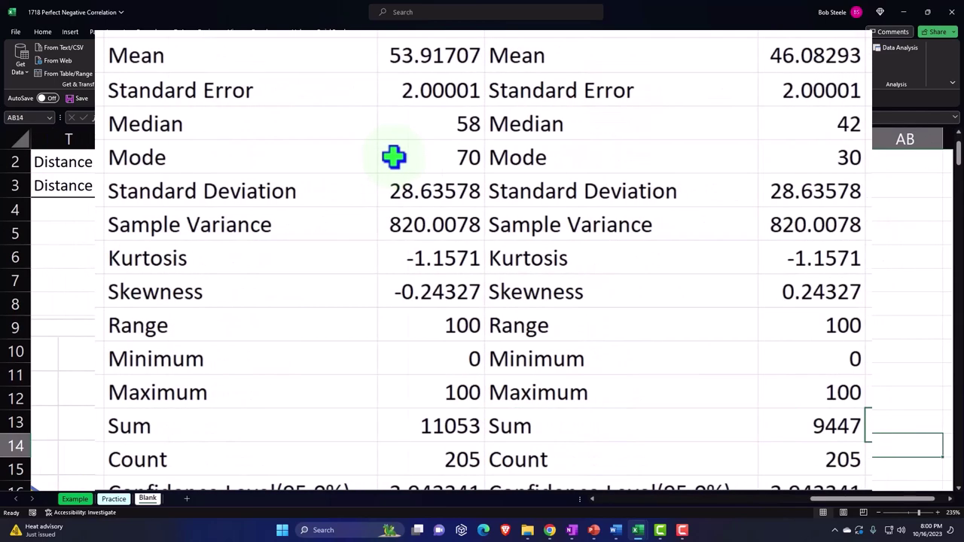
{"action": "scroll", "coordinate": [393, 157], "scroll_direction": "up", "scroll_amount": 1}
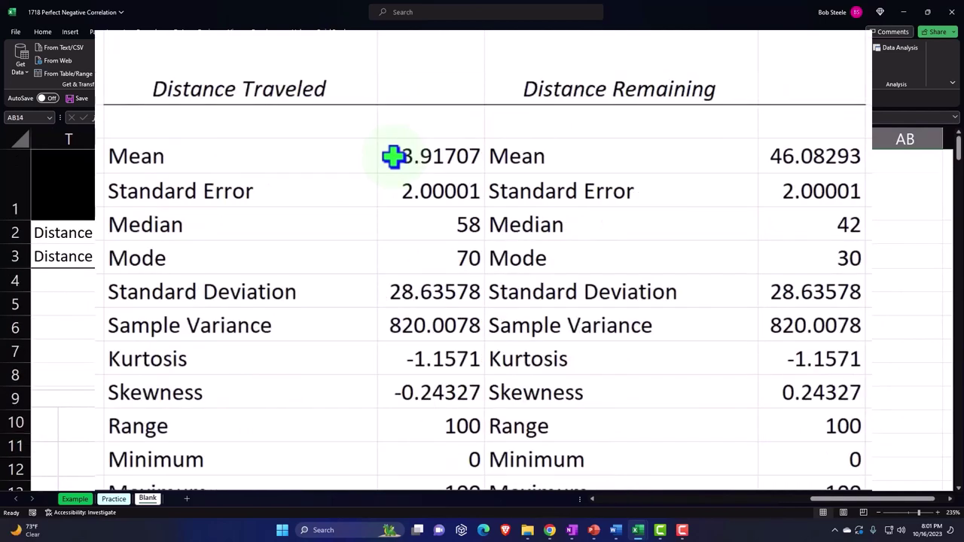
{"action": "double_click", "coordinate": [455, 156]}
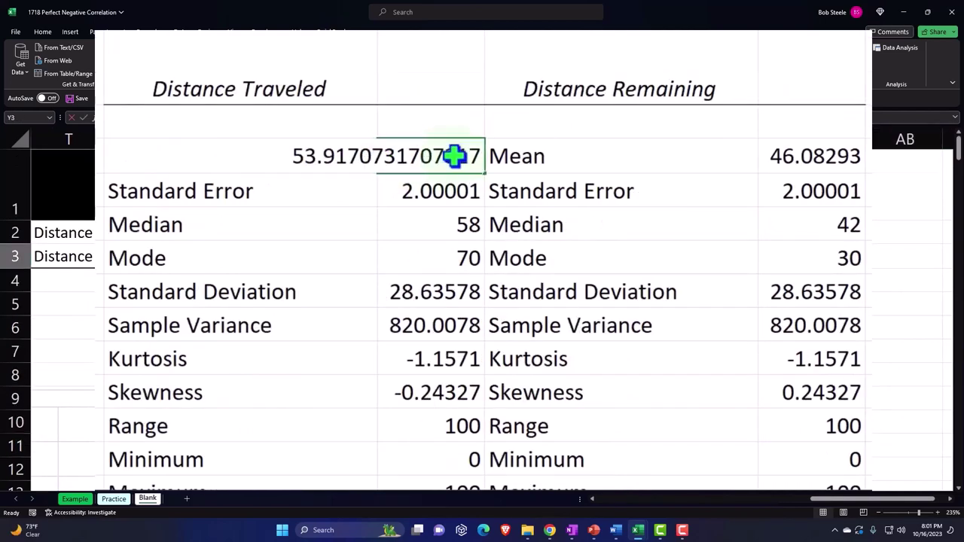
{"action": "key", "text": "Return"}
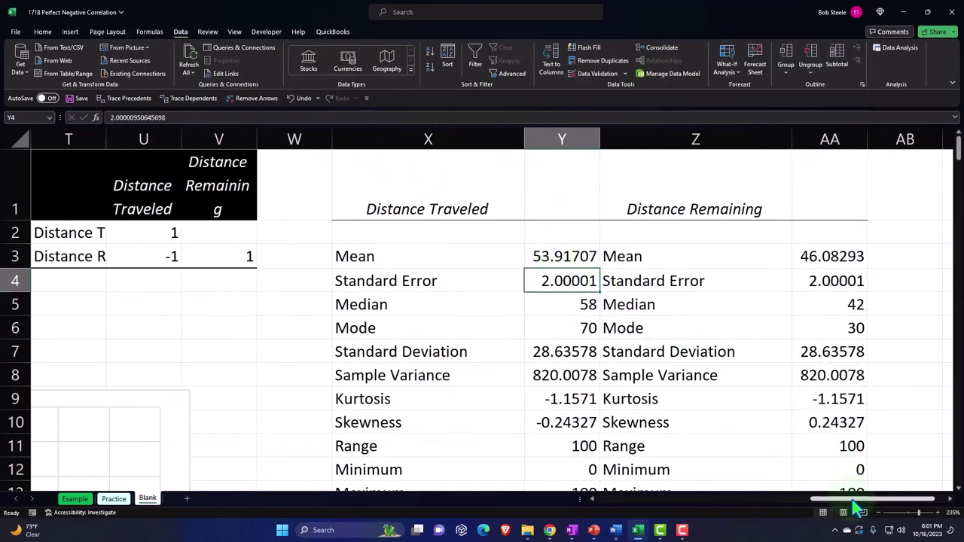
Step: Fill the Distance Traveled values in A2:A206 light blue
{"action": "left_click_drag", "start_coordinate": [857, 500], "coordinate": [549, 512]}
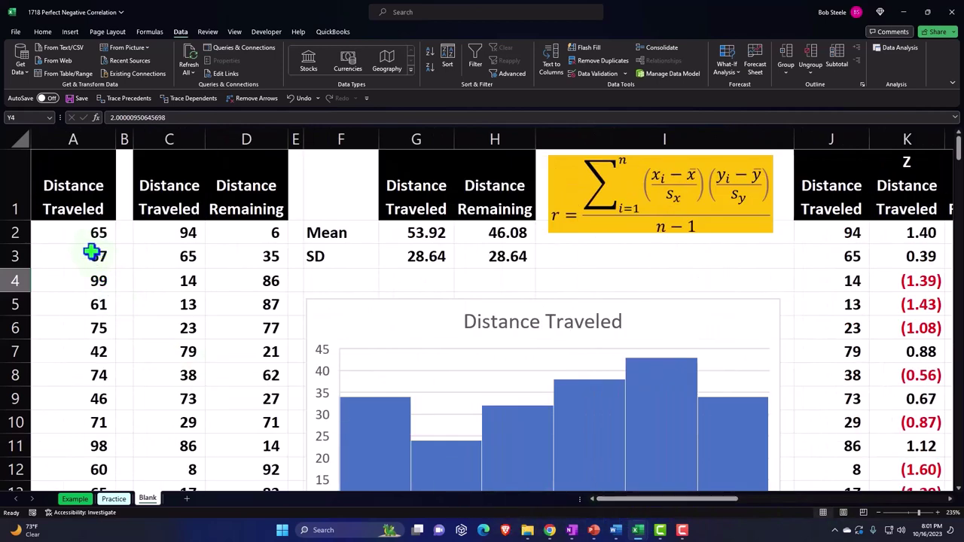
{"action": "left_click", "coordinate": [78, 233]}
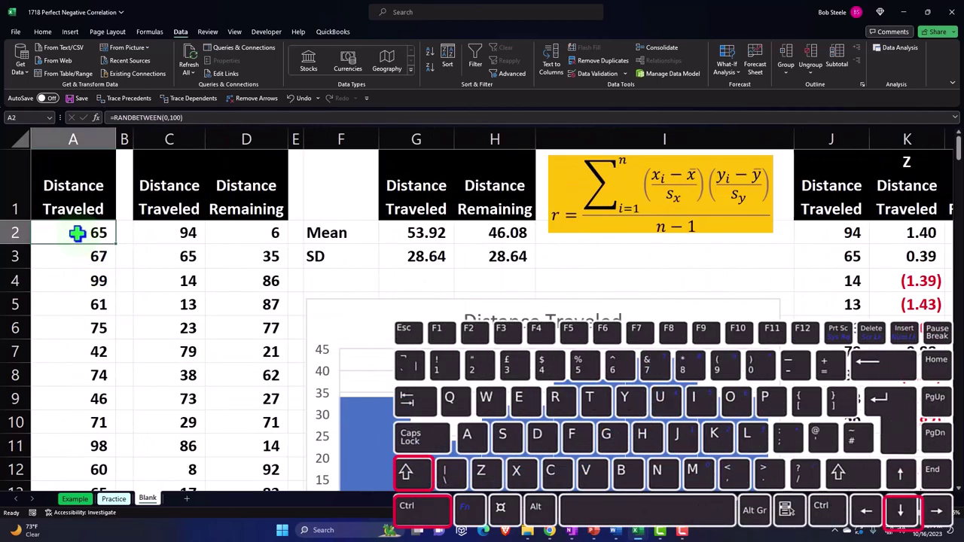
{"action": "key", "text": "ctrl+shift+Down"}
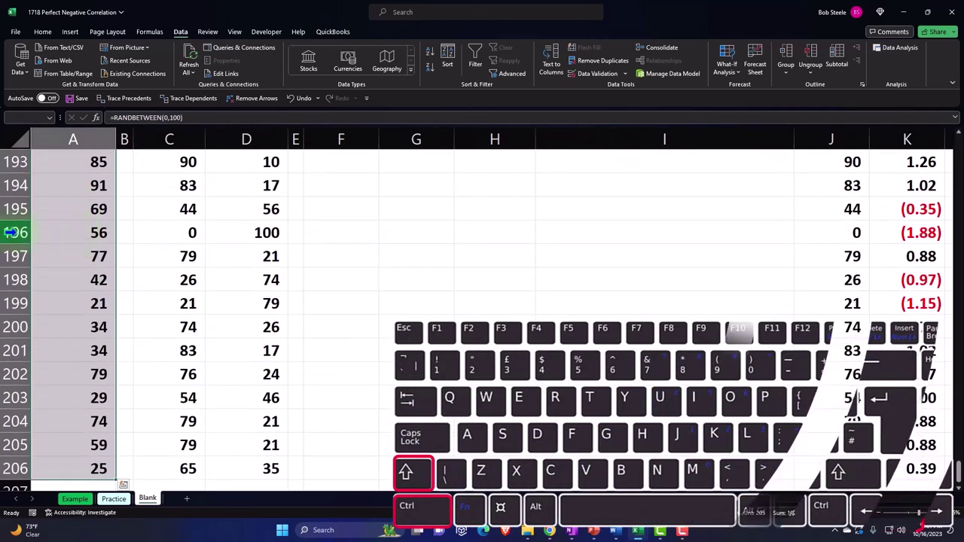
{"action": "left_click", "coordinate": [43, 32]}
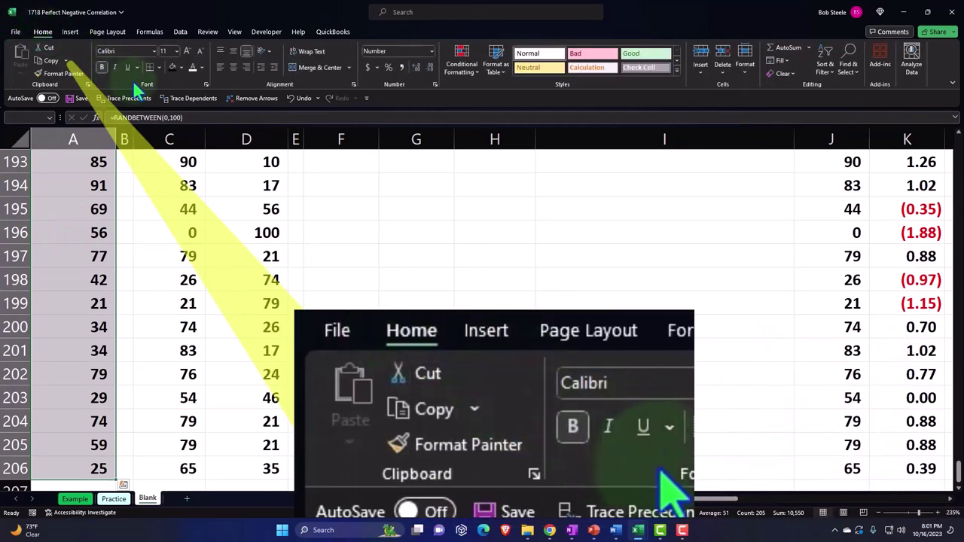
{"action": "left_click", "coordinate": [180, 66]}
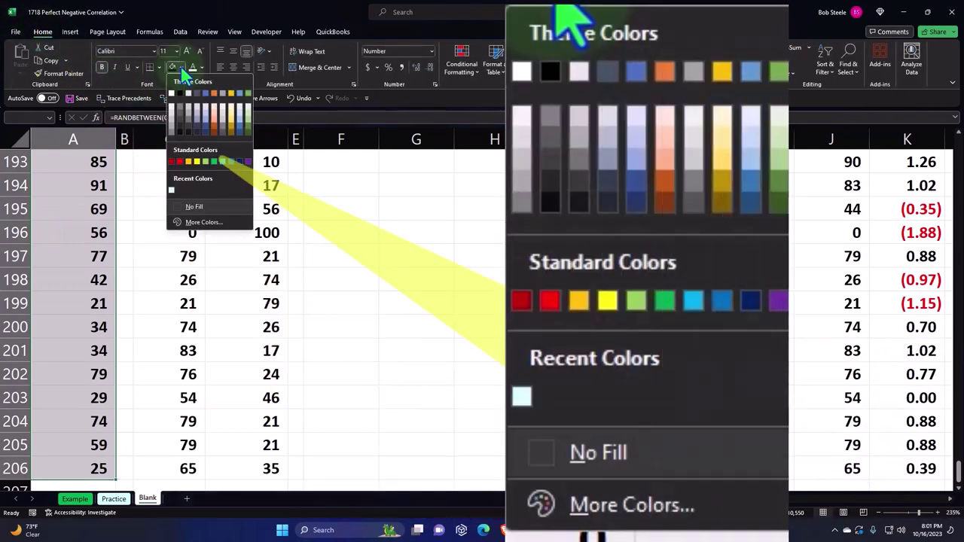
{"action": "left_click", "coordinate": [171, 190]}
{"action": "key", "text": "ctrl+BackSpace"}
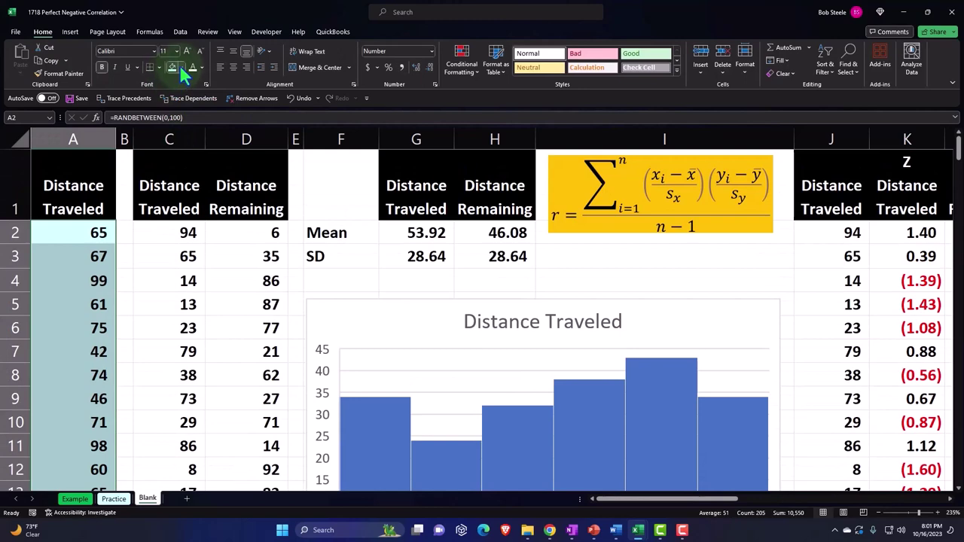
{"action": "left_click", "coordinate": [180, 66]}
{"action": "left_click", "coordinate": [192, 223]}
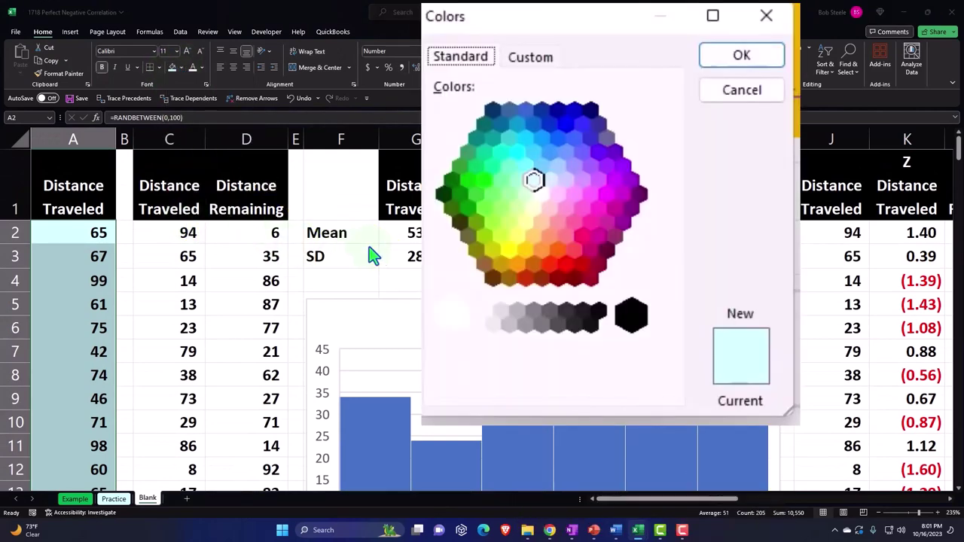
{"action": "left_click", "coordinate": [724, 63]}
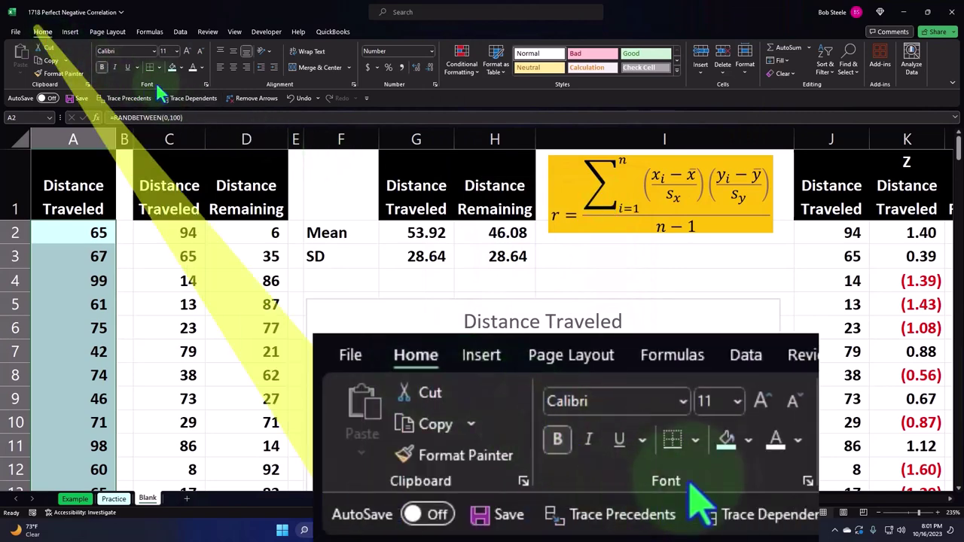
Step: Put All Borders on the selected A2:A206 cells
{"action": "left_click", "coordinate": [158, 67]}
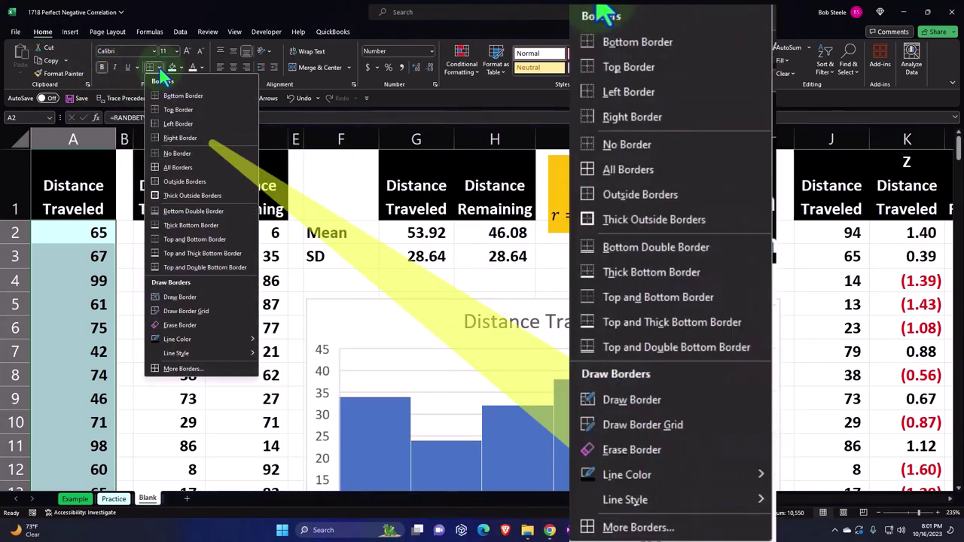
{"action": "left_click", "coordinate": [177, 153]}
{"action": "left_click_drag", "start_coordinate": [172, 233], "coordinate": [209, 233]}
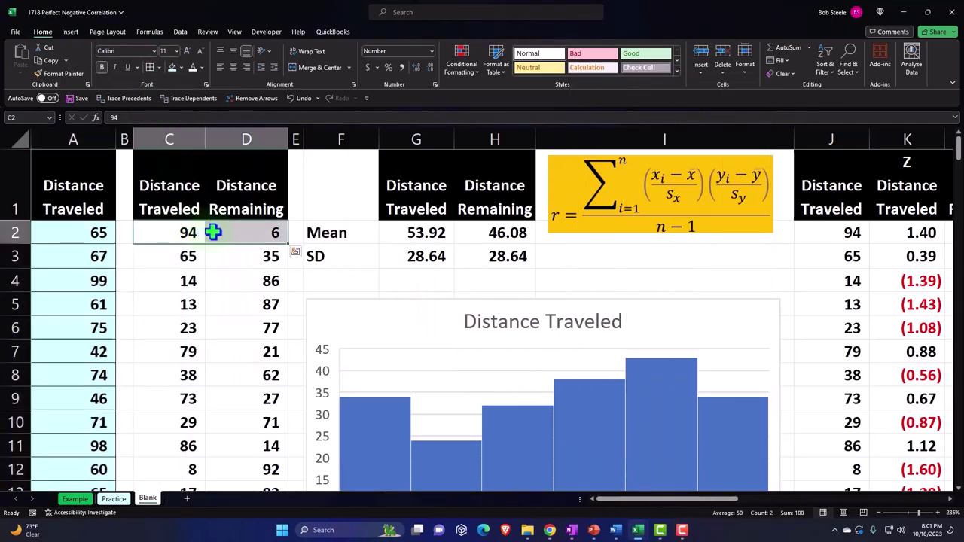
Step: Border the distance data in C2:D206 and the Mean and SD table in F2:H3
{"action": "key", "text": "ctrl+shift+Down"}
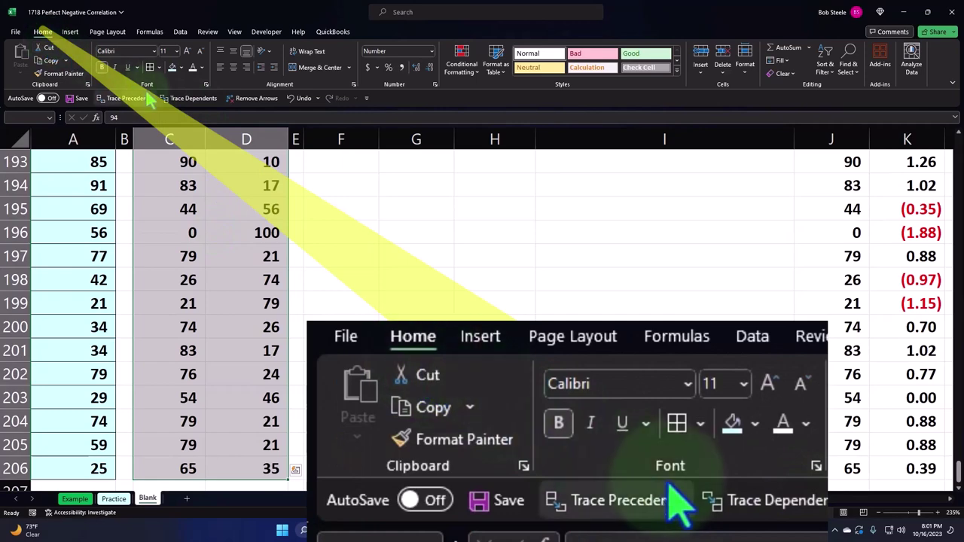
{"action": "key", "text": "ctrl+BackSpace"}
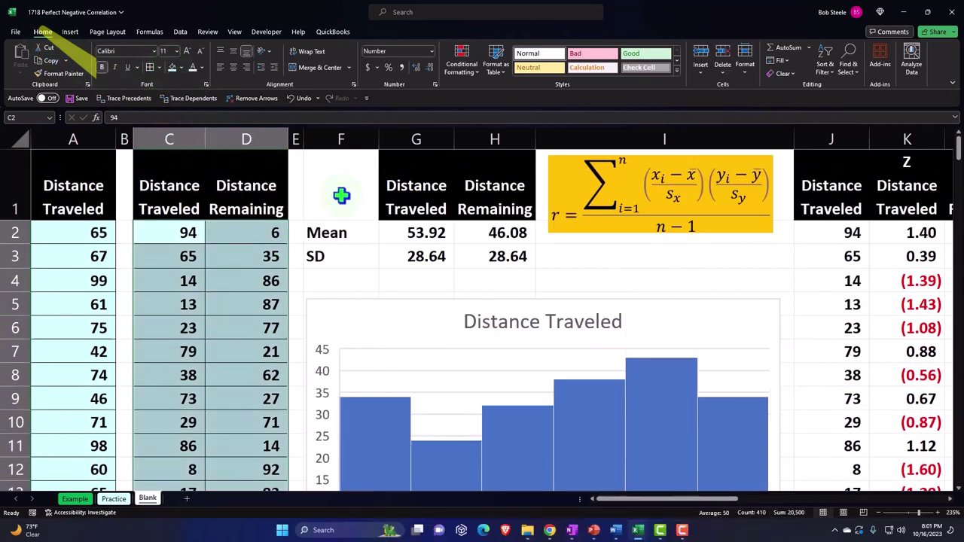
{"action": "left_click_drag", "start_coordinate": [342, 226], "coordinate": [491, 252]}
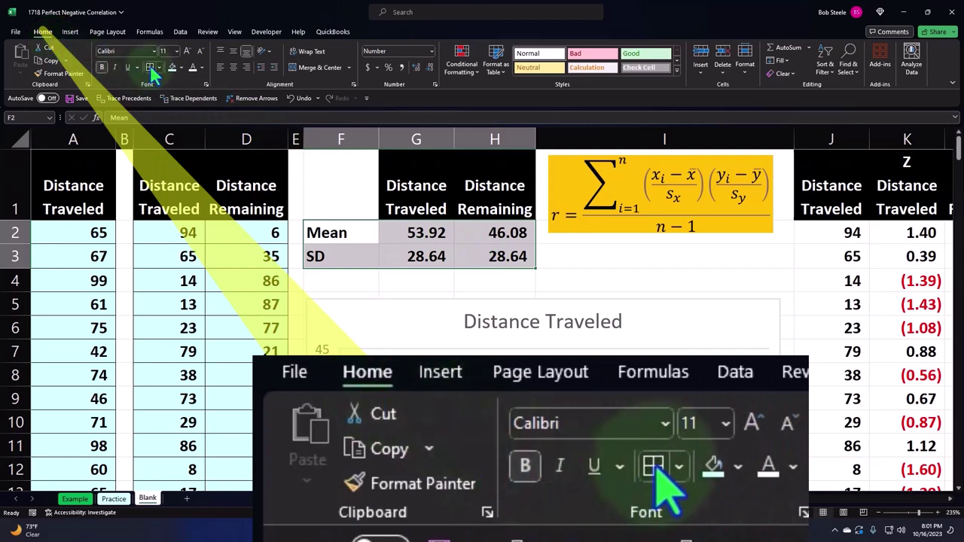
{"action": "left_click", "coordinate": [639, 274]}
Step: Select the z-score table J2:N206 and format it with the light blue fill and borders
{"action": "key", "text": "Right"}
{"action": "key", "text": "Right"}
{"action": "key", "text": "Right"}
{"action": "key", "text": "Right"}
{"action": "key", "text": "Right"}
{"action": "key", "text": "Right"}
{"action": "key", "text": "Right"}
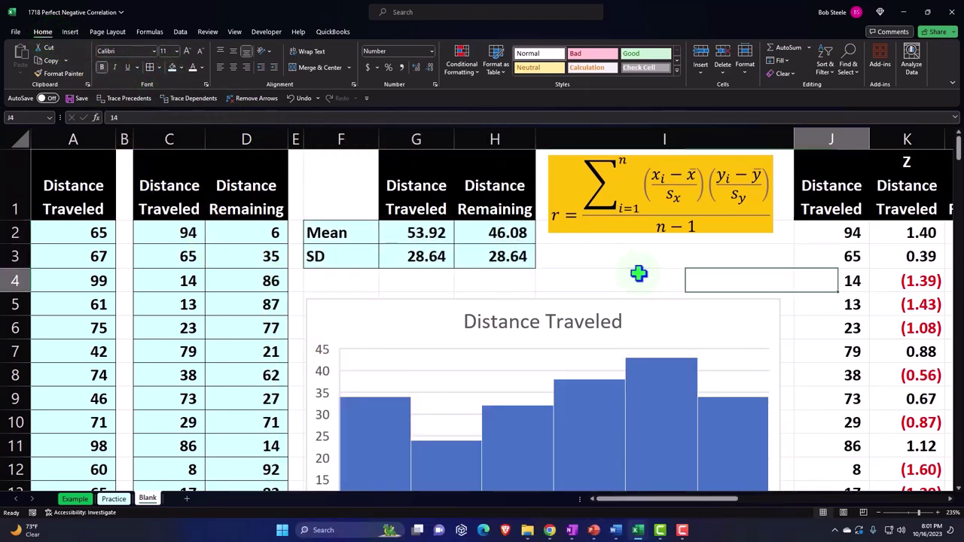
{"action": "key", "text": "Up"}
{"action": "key", "text": "Left"}
{"action": "key", "text": "Left"}
{"action": "key", "text": "Left"}
{"action": "key", "text": "Left"}
{"action": "key", "text": "Left"}
{"action": "key", "text": "Left"}
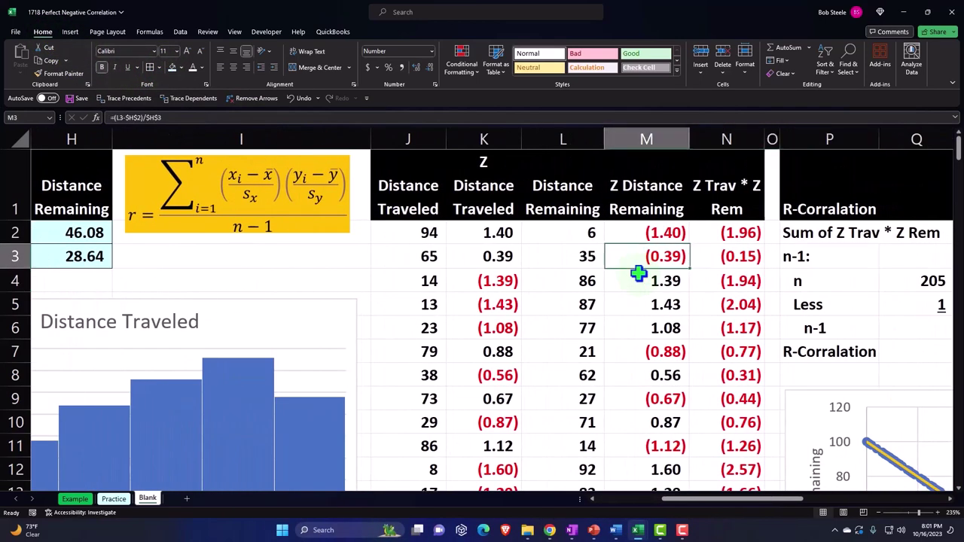
{"action": "key", "text": "Up"}
{"action": "key", "text": "shift+Right"}
{"action": "key", "text": "shift+Right"}
{"action": "key", "text": "shift+Right"}
{"action": "key", "text": "shift+Right"}
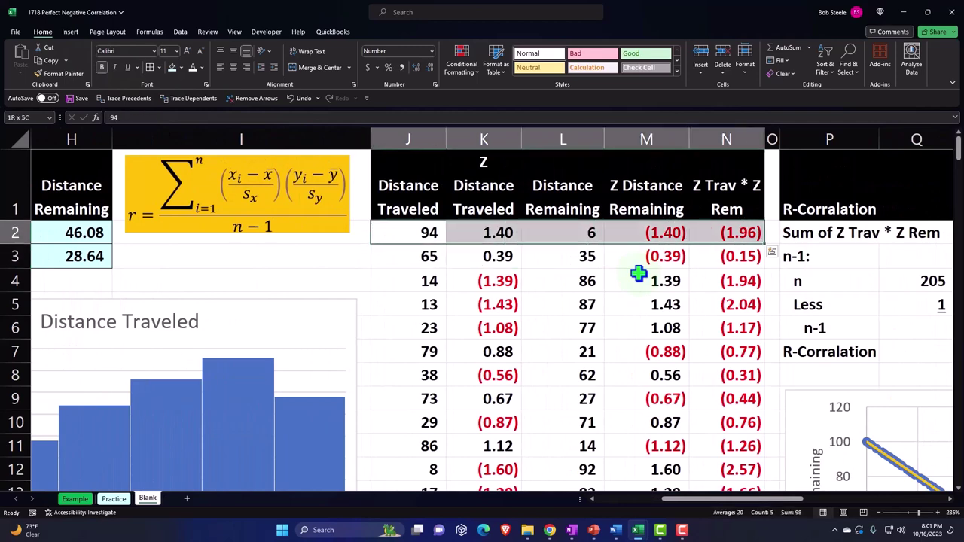
{"action": "key", "text": "ctrl+shift+Down"}
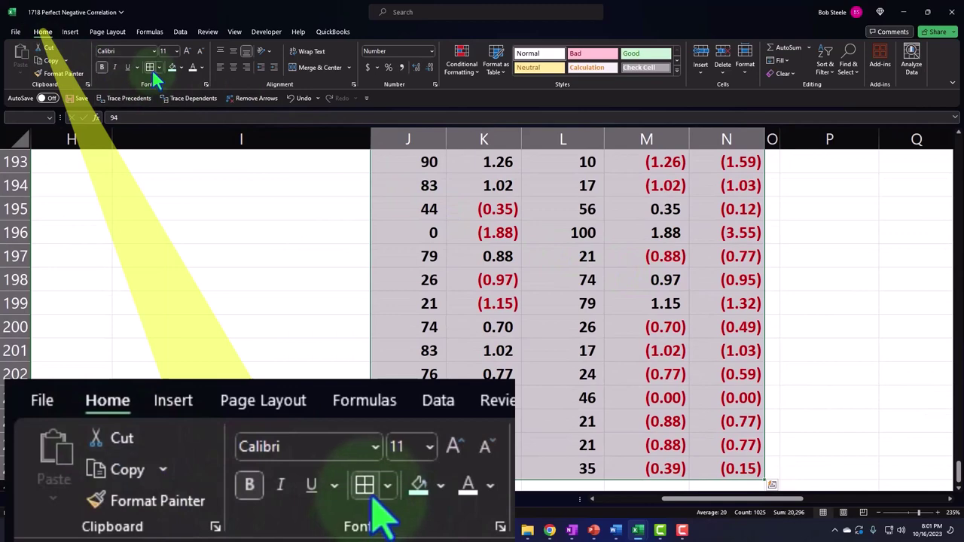
{"action": "key", "text": "ctrl+BackSpace"}
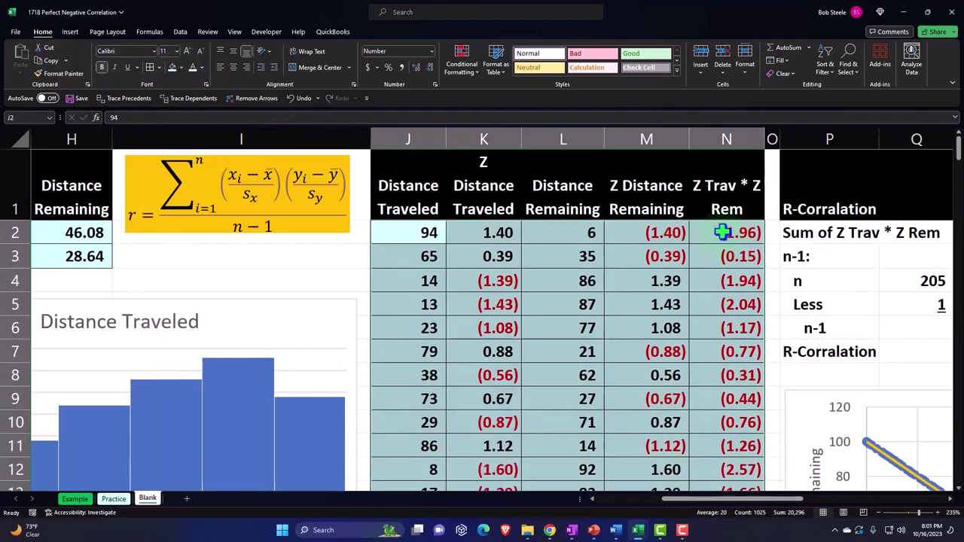
{"action": "left_click", "coordinate": [838, 232]}
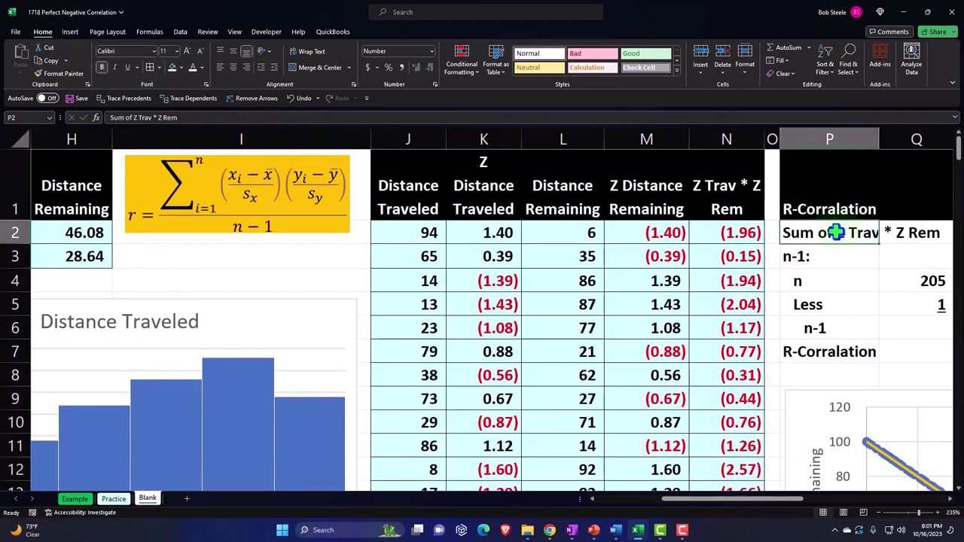
Step: Fill the R-Correlation block P2:R7 light blue and add borders
{"action": "mouse_move", "coordinate": [836, 232]}
{"action": "left_mouse_down"}
{"action": "mouse_move", "coordinate": [768, 232]}
{"action": "mouse_move", "coordinate": [834, 232]}
{"action": "left_mouse_up"}
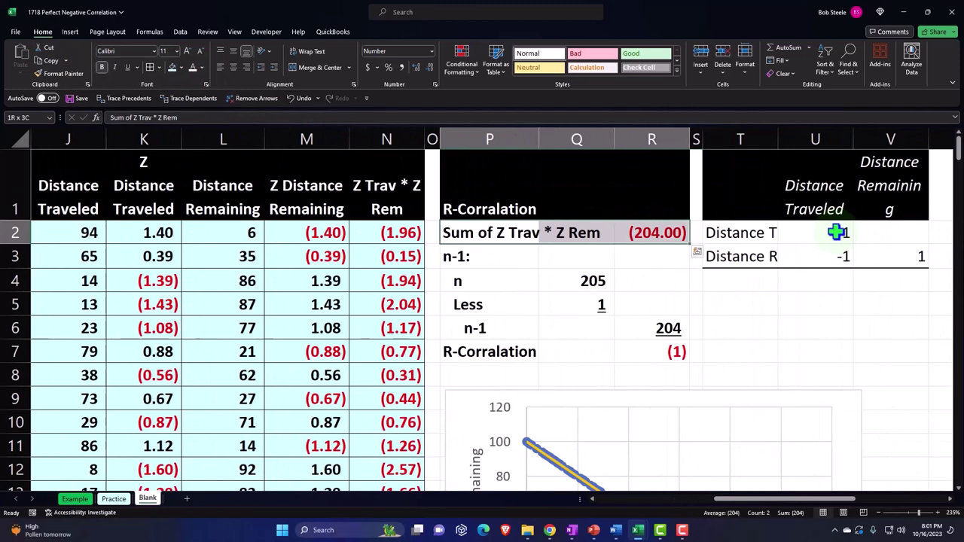
{"action": "key", "text": "shift+Down"}
{"action": "key", "text": "shift+Down"}
{"action": "key", "text": "shift+Down"}
{"action": "key", "text": "shift+Down"}
{"action": "key", "text": "shift+Down"}
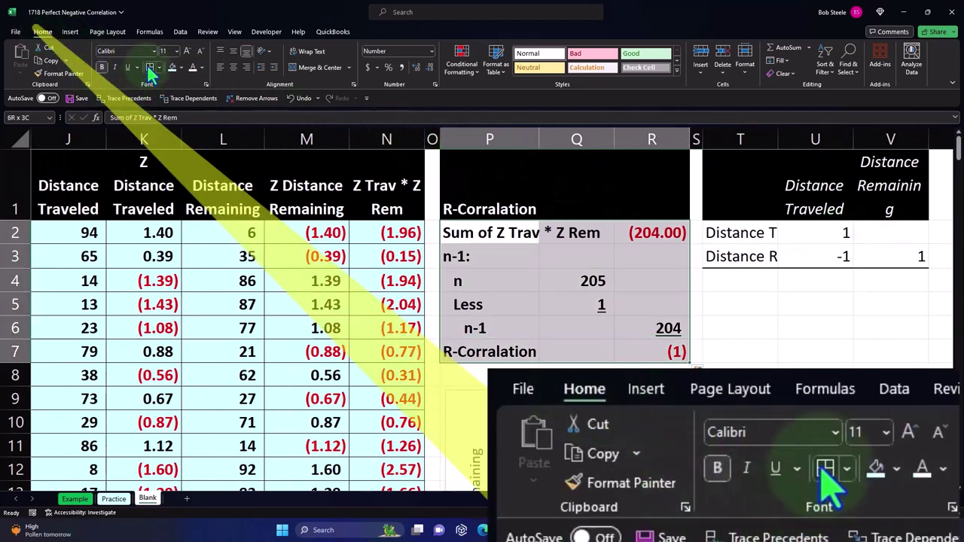
{"action": "left_click", "coordinate": [173, 68]}
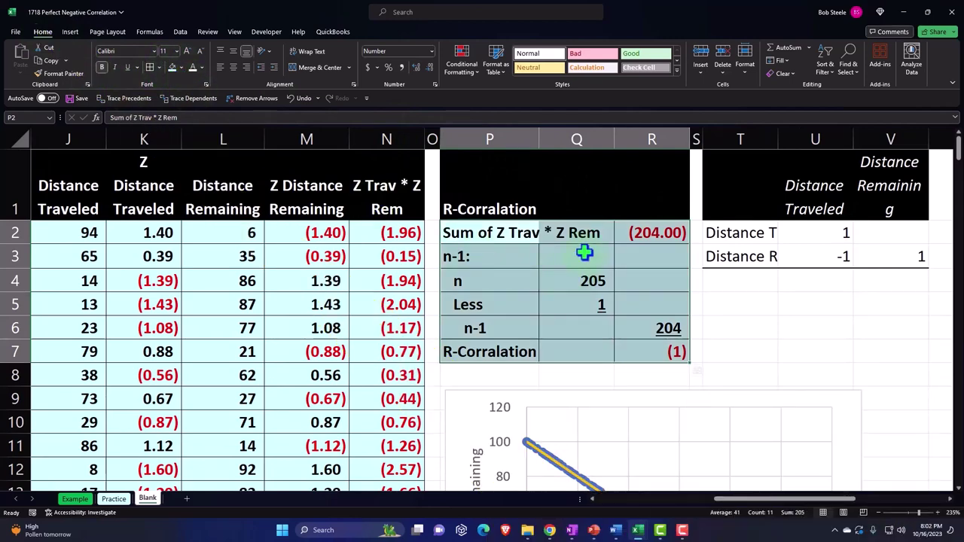
{"action": "left_click", "coordinate": [584, 254]}
{"action": "key", "text": "Right"}
{"action": "key", "text": "Right"}
{"action": "key", "text": "Right"}
{"action": "key", "text": "Right"}
{"action": "key", "text": "Right"}
{"action": "key", "text": "Right"}
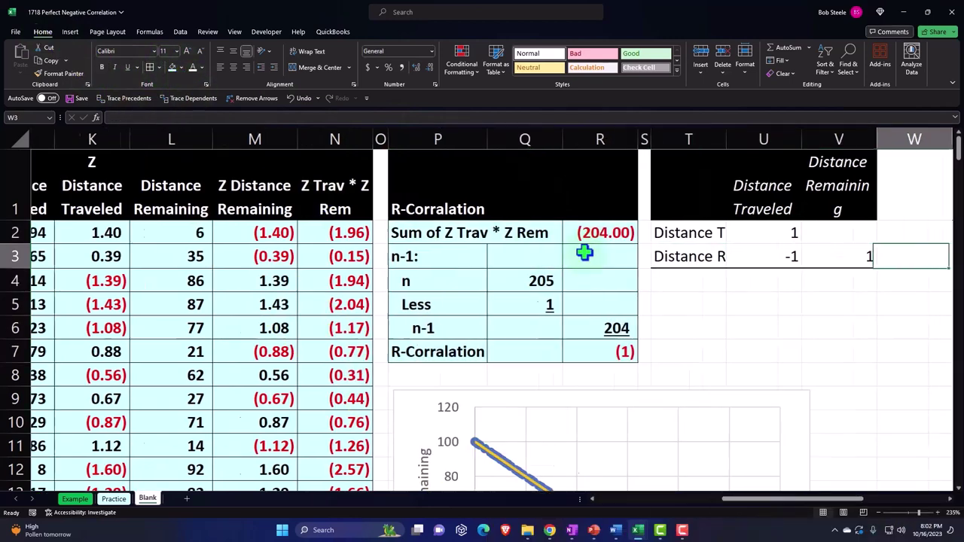
Step: Select the correlation matrix T2:V3 and apply a fill, then undo it
{"action": "key", "text": "Up"}
{"action": "key", "text": "Left"}
{"action": "key", "text": "Left"}
{"action": "key", "text": "Left"}
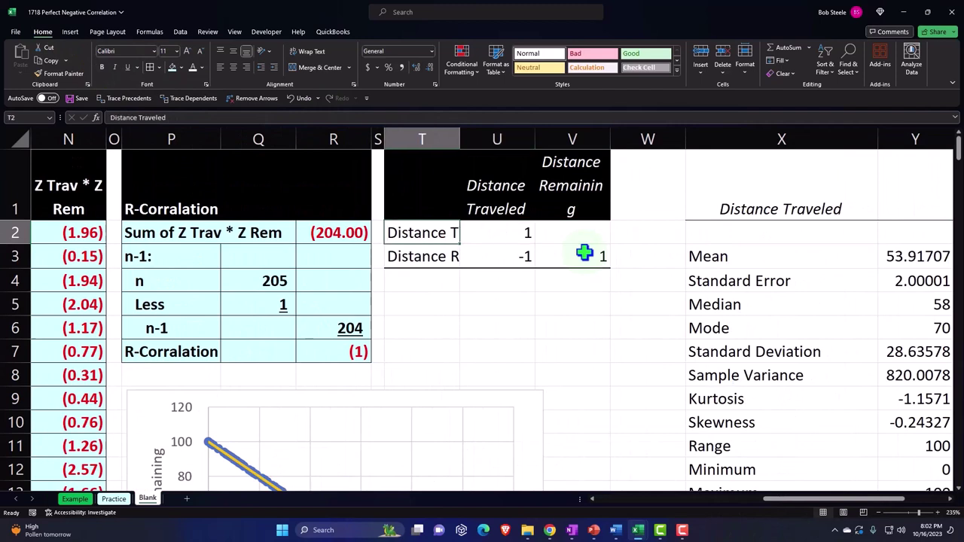
{"action": "key", "text": "shift+Right"}
{"action": "key", "text": "shift+Right"}
{"action": "key", "text": "shift+Down"}
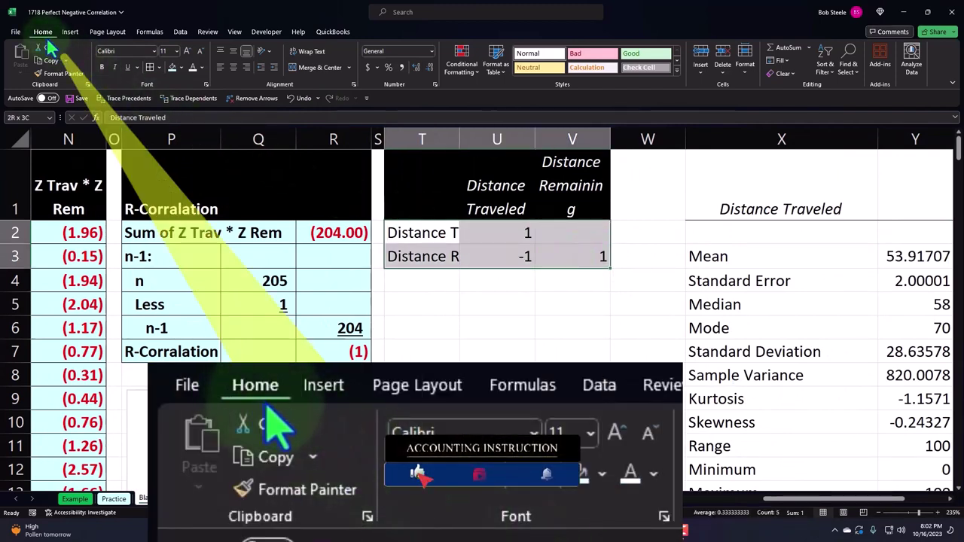
{"action": "left_click", "coordinate": [186, 68]}
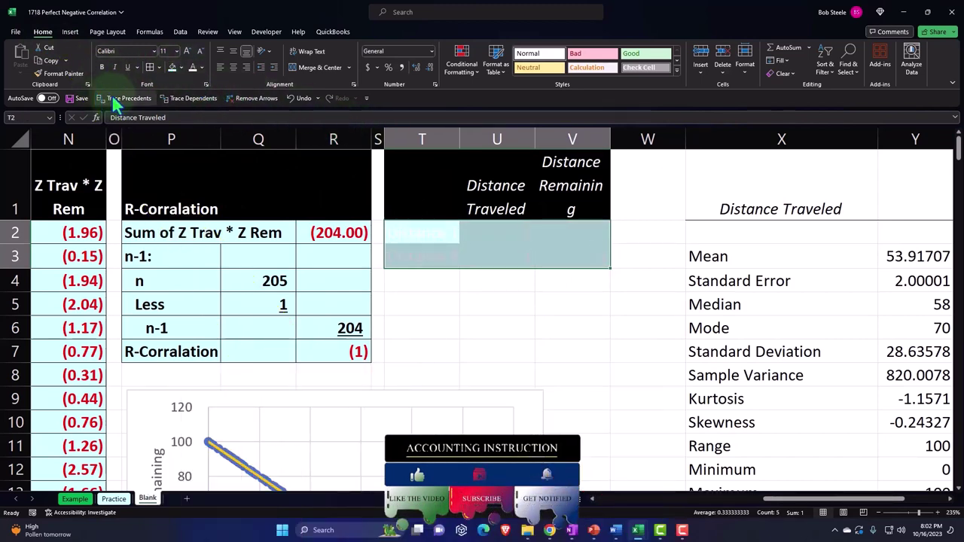
{"action": "left_click", "coordinate": [298, 98]}
Step: Fill the descriptive statistics table down to the Confidence Level row light blue
{"action": "left_click", "coordinate": [803, 226]}
{"action": "key", "text": "Right"}
{"action": "key", "text": "Right"}
{"action": "key", "text": "Right"}
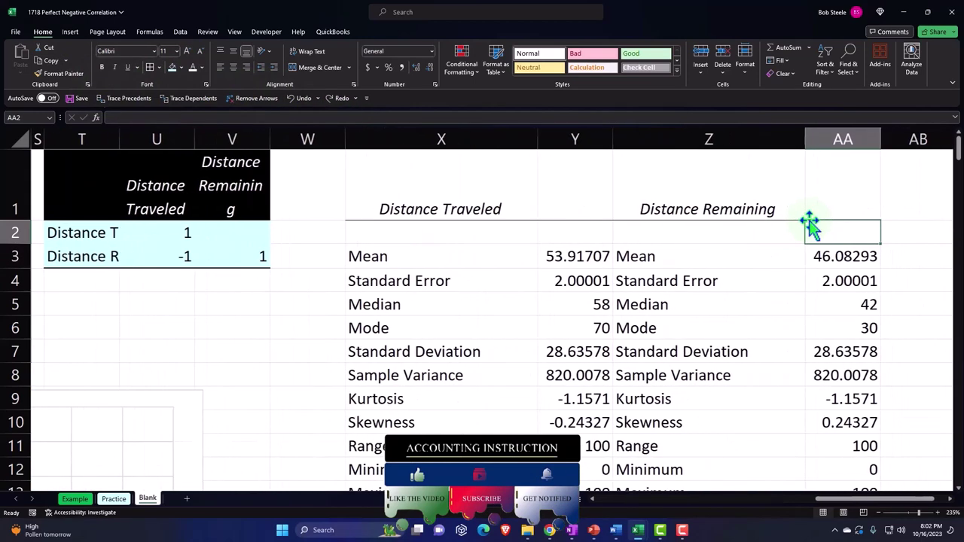
{"action": "key", "text": "Left"}
{"action": "key", "text": "Left"}
{"action": "key", "text": "Left"}
{"action": "key", "text": "Left"}
{"action": "key", "text": "Right"}
{"action": "key", "text": "shift+Right"}
{"action": "key", "text": "shift+Right"}
{"action": "key", "text": "shift+Right"}
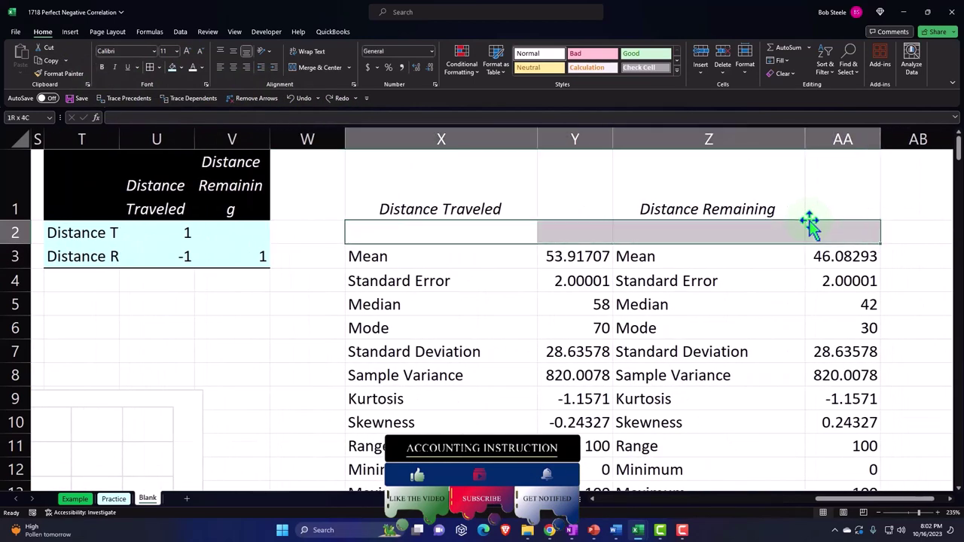
{"action": "key", "text": "shift+Down"}
{"action": "key", "text": "ctrl+shift+Down"}
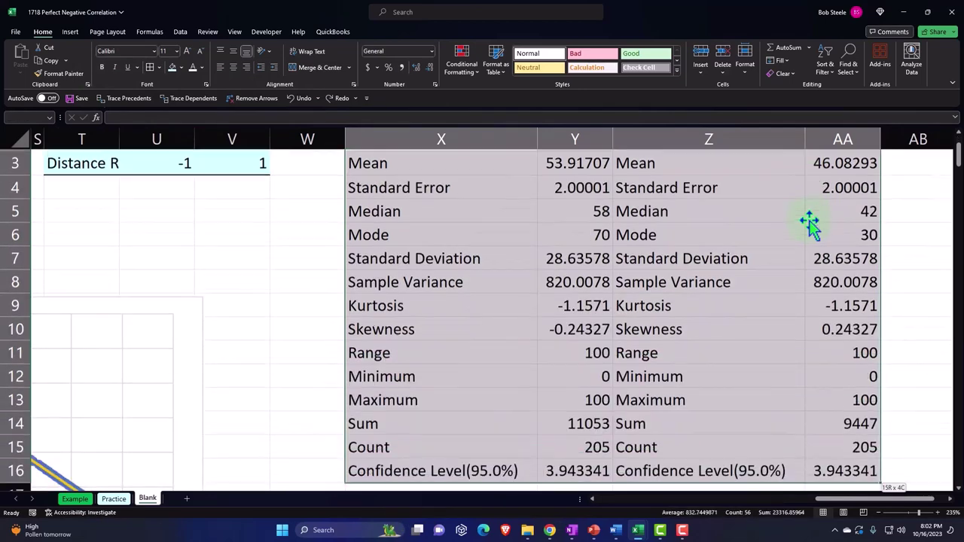
{"action": "left_click", "coordinate": [172, 67]}
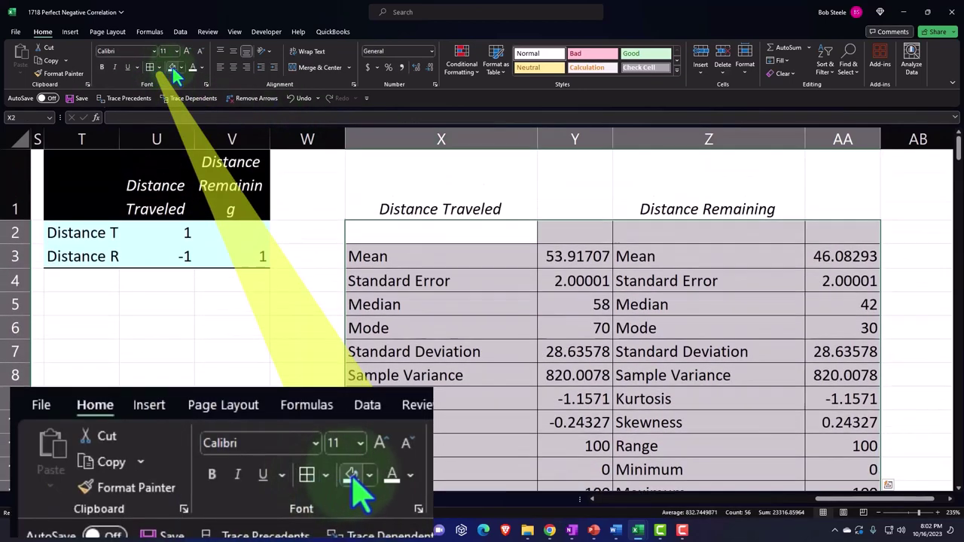
Step: Fill the statistics header row X1:AA1 black and narrow column W
{"action": "left_click_drag", "start_coordinate": [380, 180], "coordinate": [808, 185]}
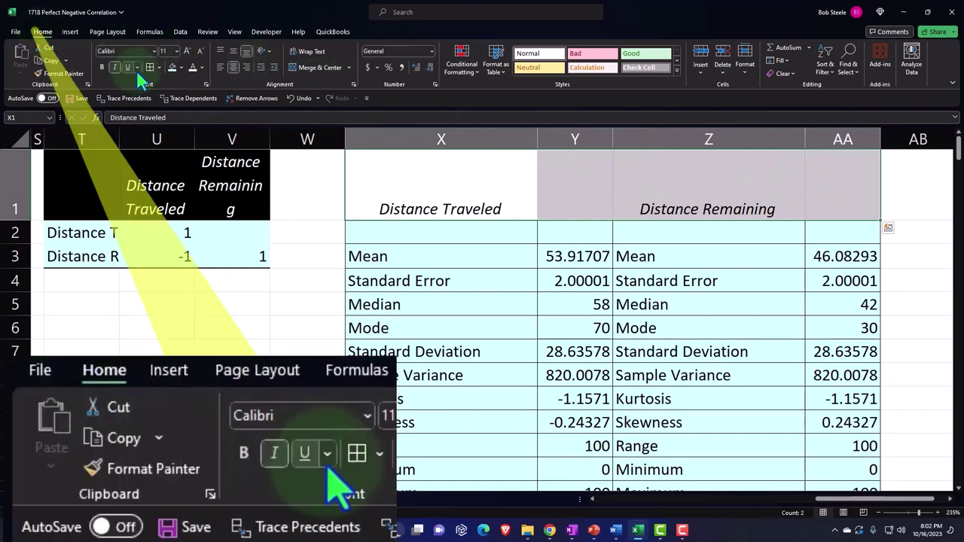
{"action": "left_click", "coordinate": [180, 67]}
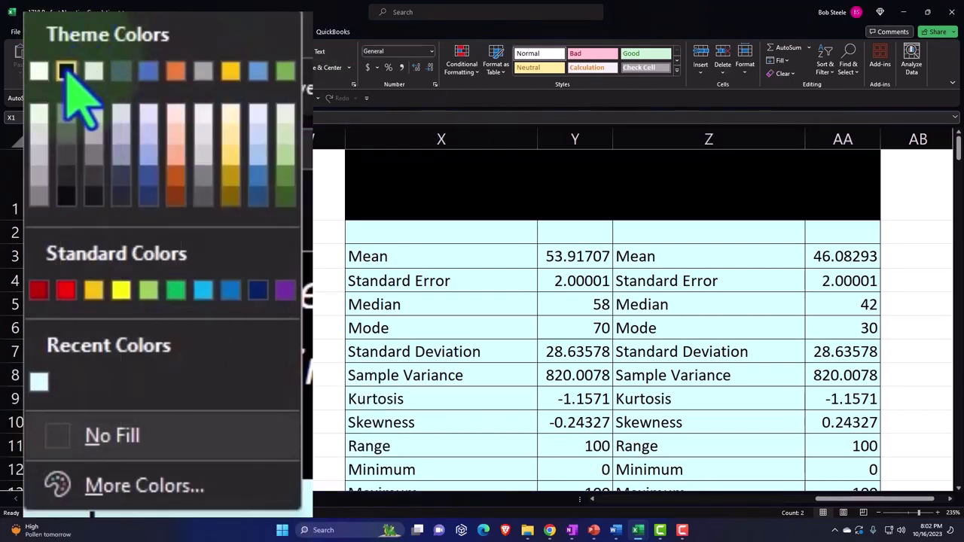
{"action": "left_click", "coordinate": [187, 93]}
{"action": "left_click", "coordinate": [303, 329]}
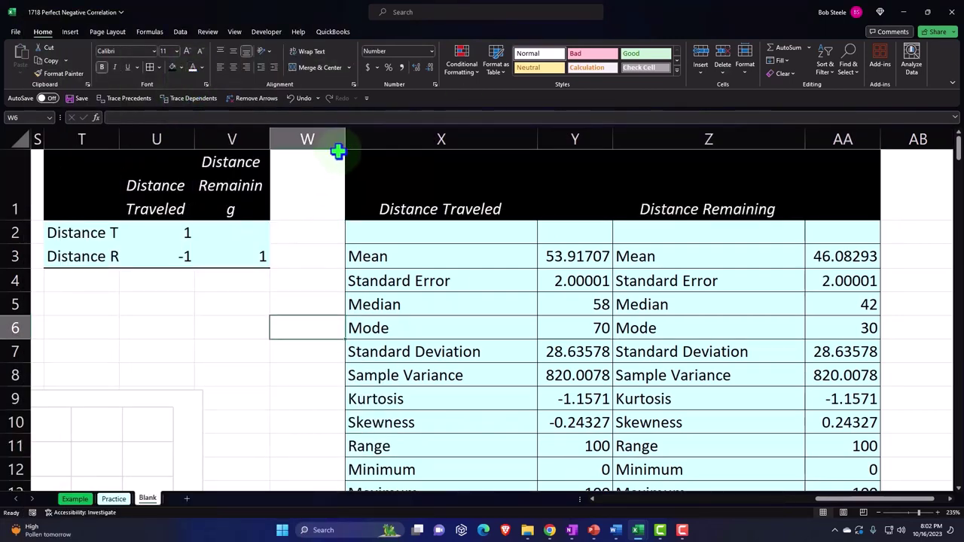
{"action": "left_click_drag", "start_coordinate": [344, 140], "coordinate": [286, 141]}
{"action": "left_click", "coordinate": [280, 235]}
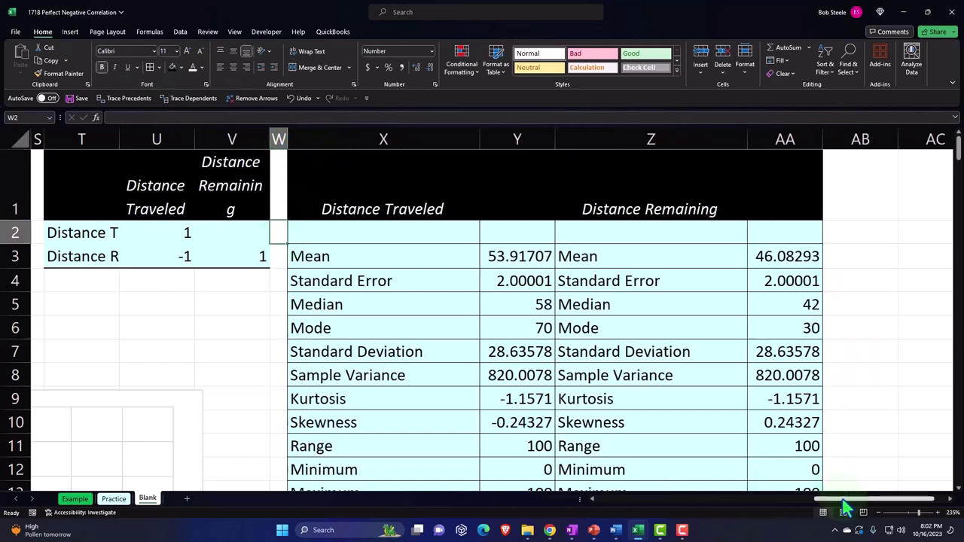
{"action": "left_click_drag", "start_coordinate": [844, 509], "coordinate": [806, 505]}
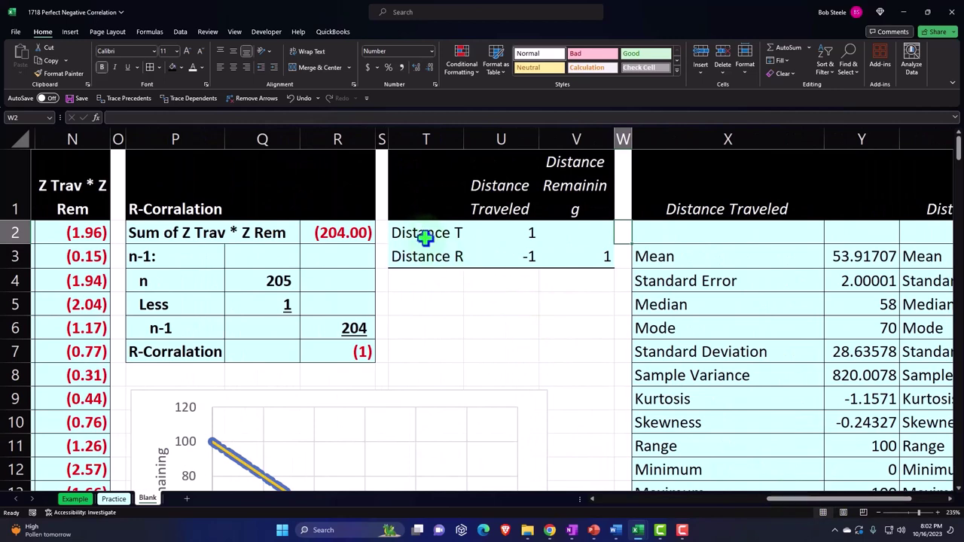
Step: Add borders to the correlation matrix T2:V3
{"action": "left_click_drag", "start_coordinate": [426, 237], "coordinate": [555, 252]}
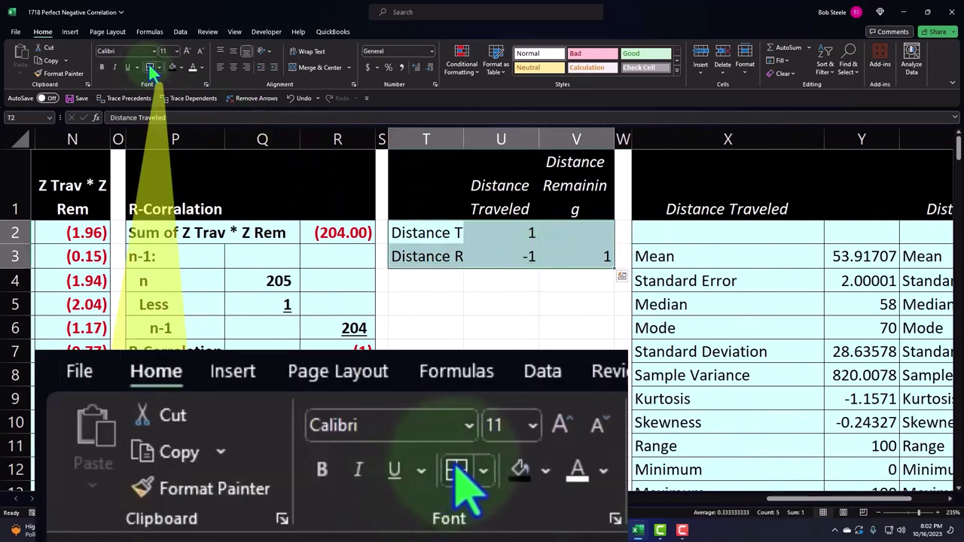
{"action": "left_click", "coordinate": [151, 68]}
{"action": "left_click", "coordinate": [425, 327]}
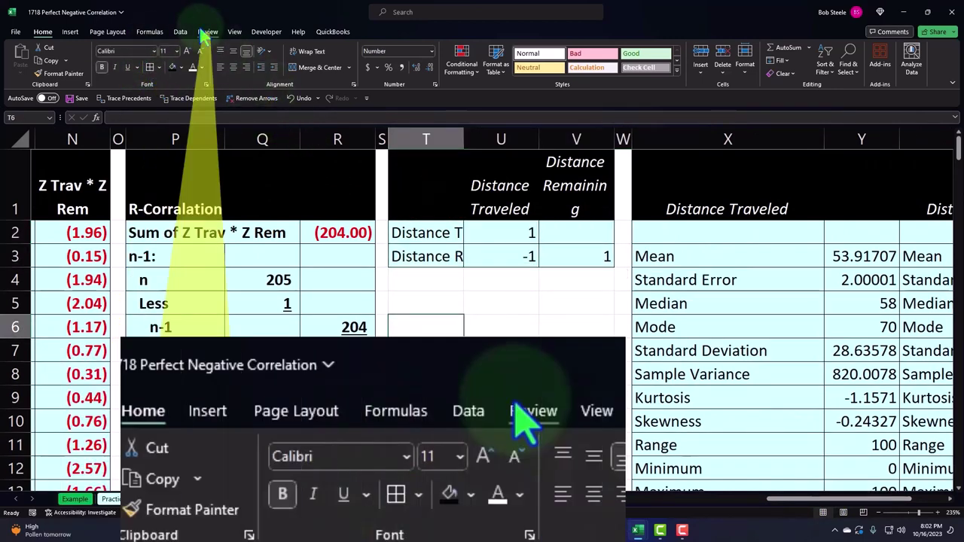
Step: Run a spelling check, ignoring the P7 flag and changing Corralation to Correlation in P1
{"action": "left_click", "coordinate": [205, 34]}
{"action": "left_click", "coordinate": [21, 60]}
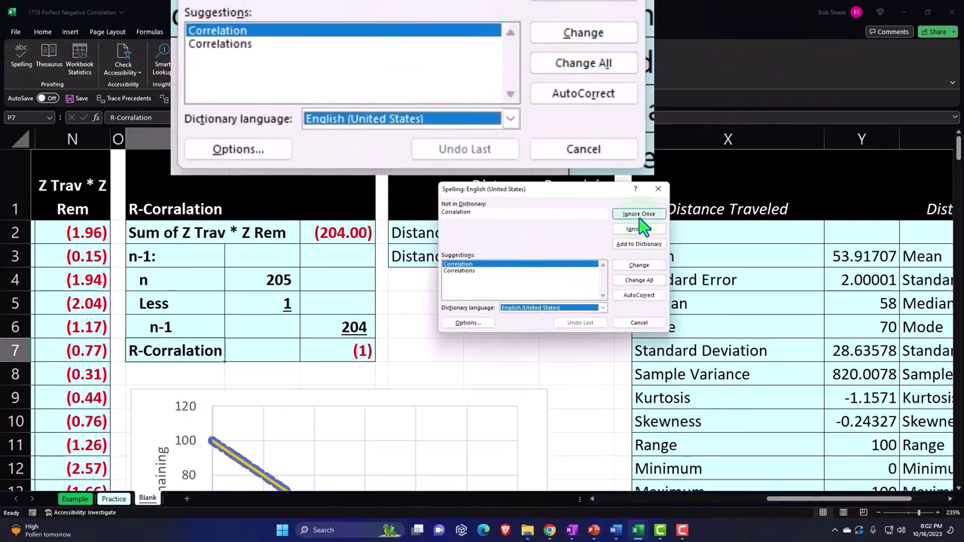
{"action": "left_click", "coordinate": [639, 220]}
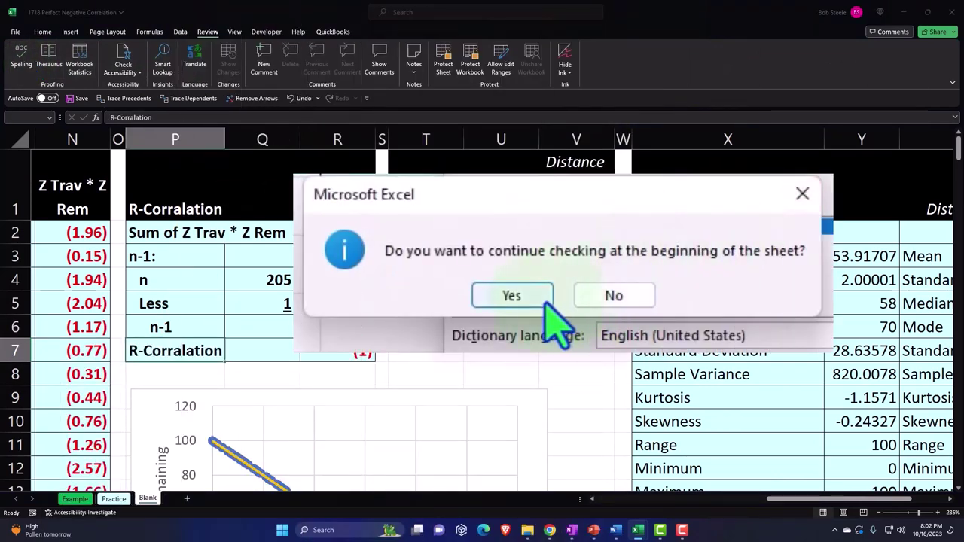
{"action": "left_click", "coordinate": [540, 299]}
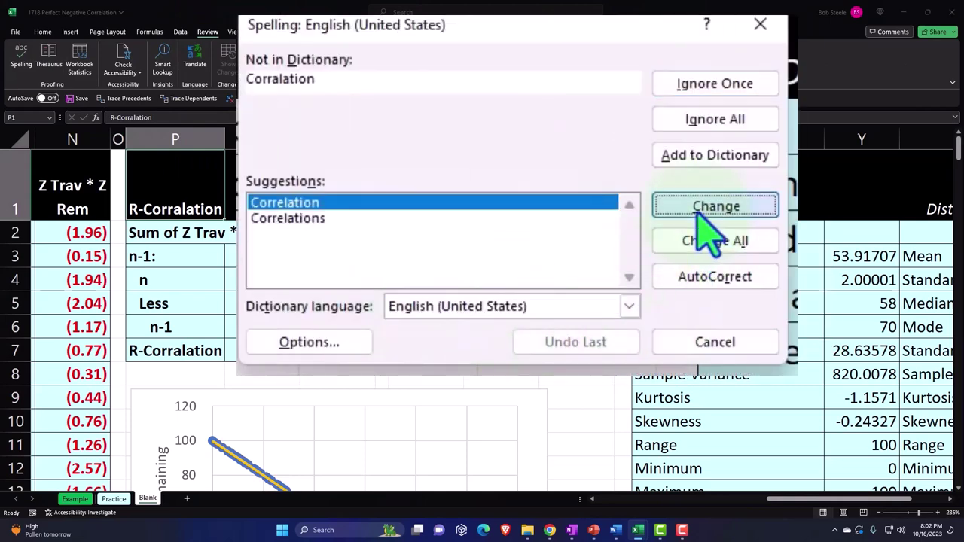
{"action": "left_click", "coordinate": [700, 208]}
{"action": "left_click", "coordinate": [499, 307]}
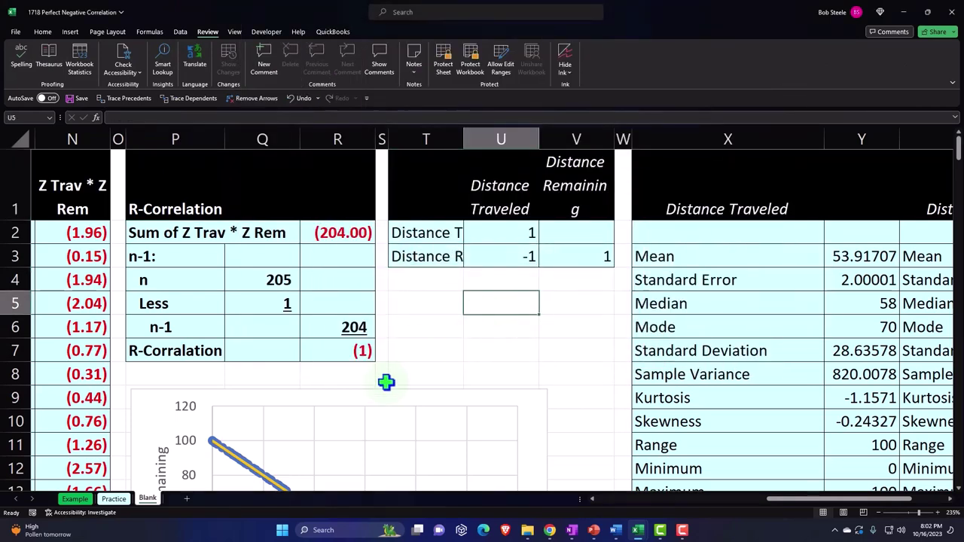